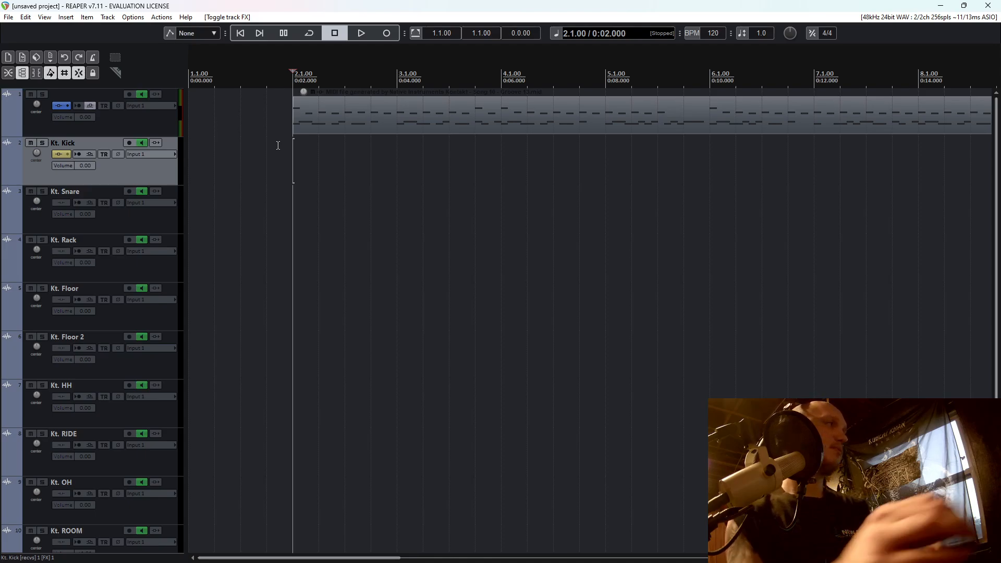
# Look through the drum output tracks from Kt. Kick to Kt. Accents, selecting Kt. Snare and Kt. Rack on the way.
pyautogui.scroll(-2, 154, 403)
pyautogui.scroll(2, 158, 207)
pyautogui.scroll(-2, 112, 308)
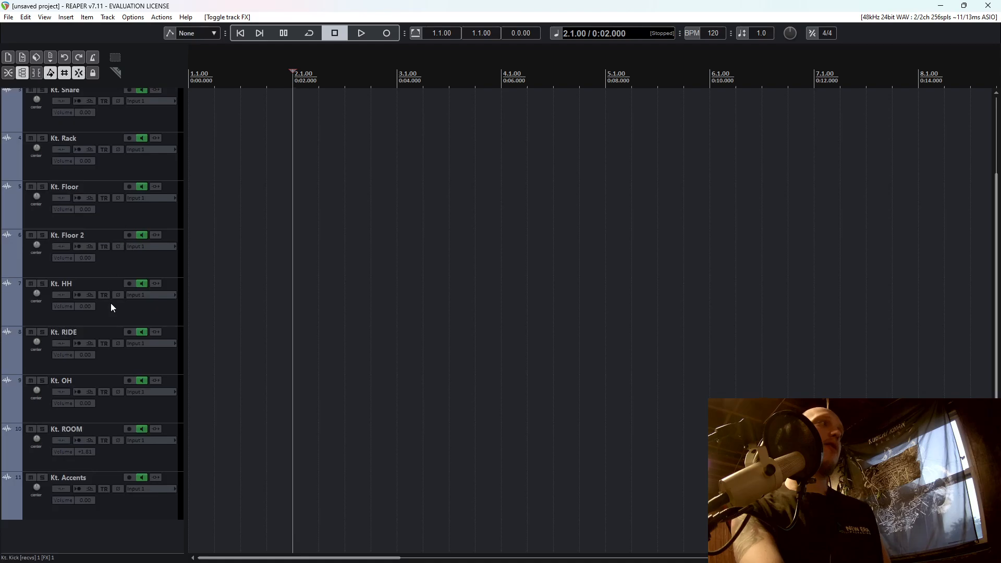
pyautogui.scroll(2, 152, 399)
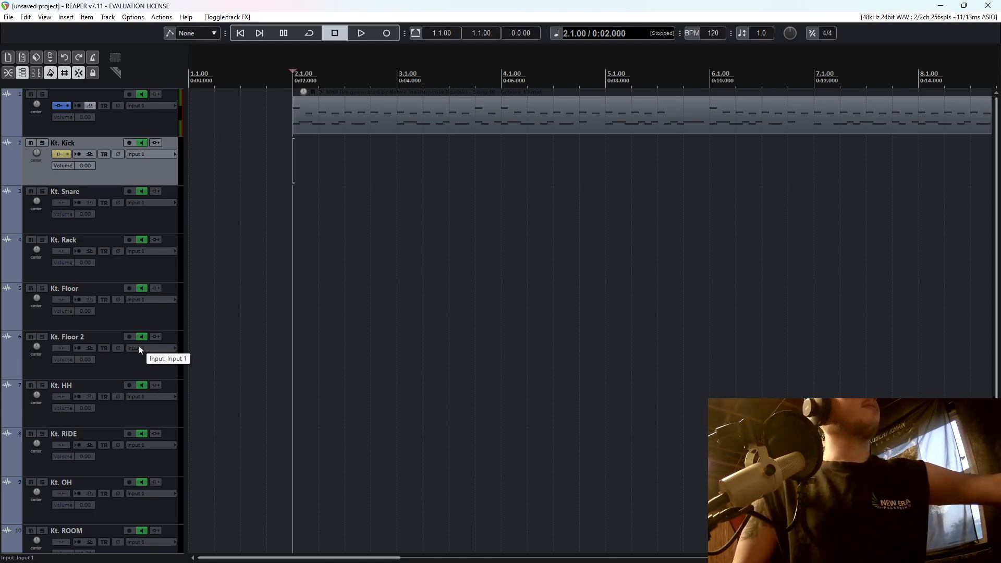
pyautogui.scroll(-2, 170, 316)
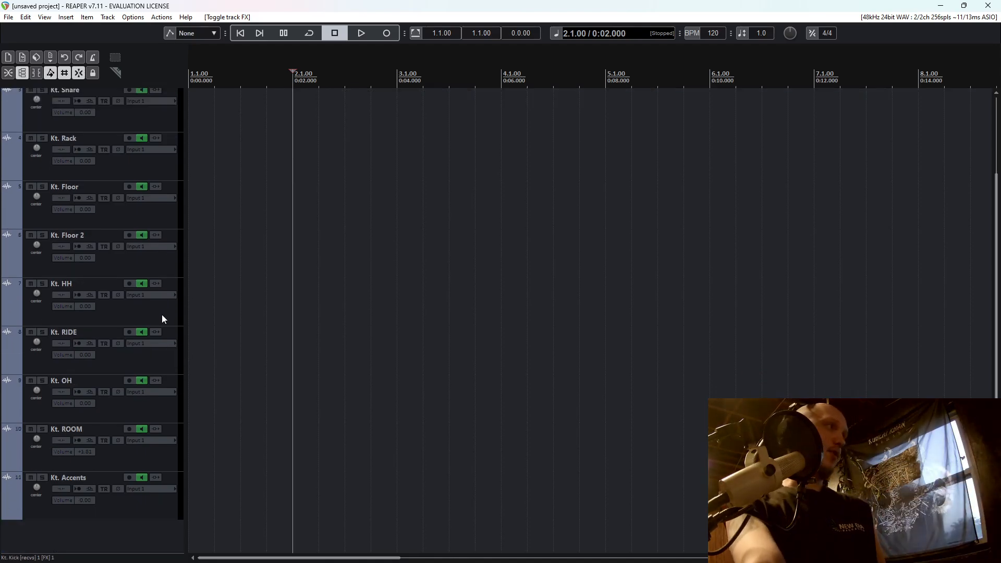
pyautogui.scroll(2, 162, 314)
pyautogui.scroll(-2, 166, 314)
pyautogui.scroll(2, 168, 321)
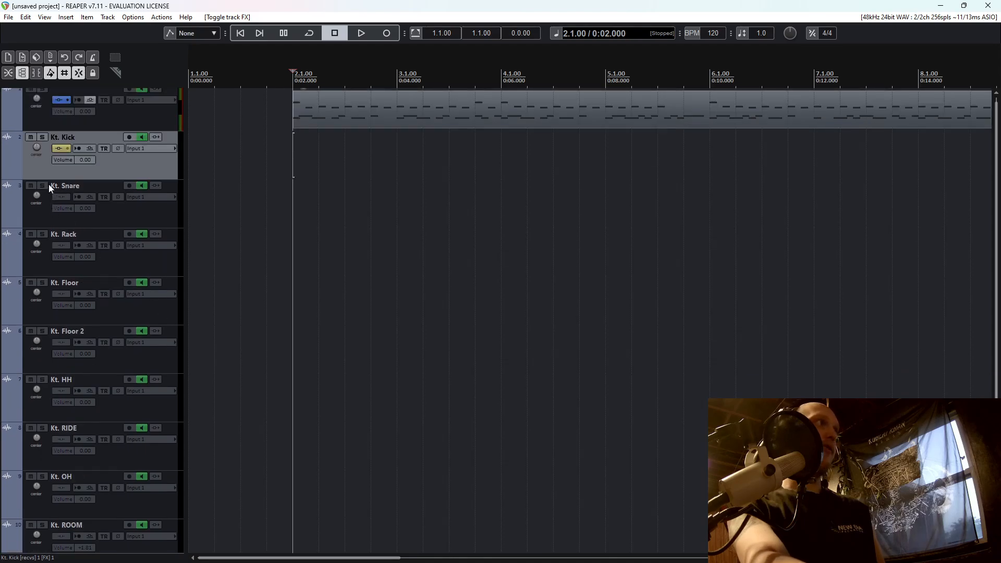
pyautogui.click(107, 225)
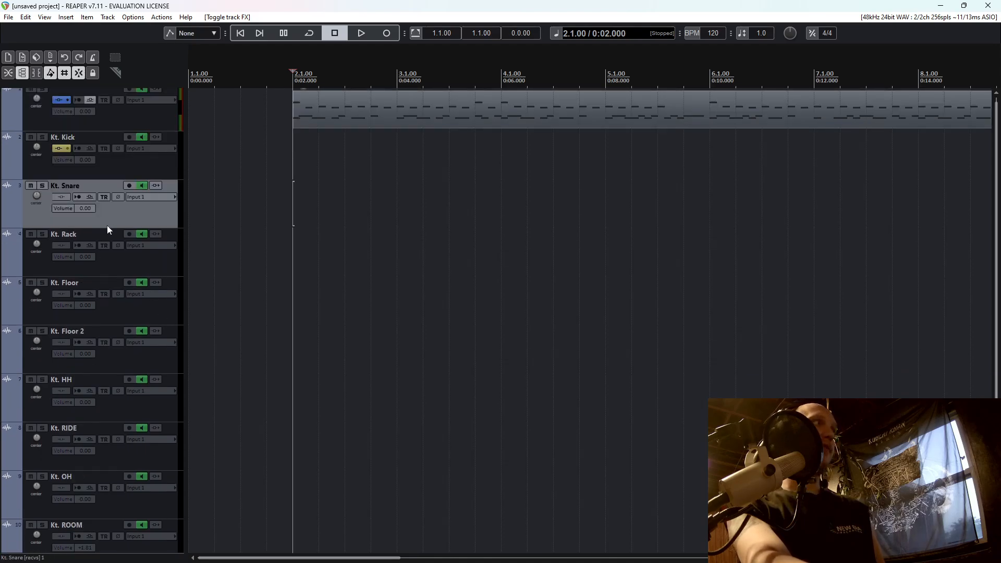
pyautogui.click(114, 258)
pyautogui.scroll(-1, 123, 291)
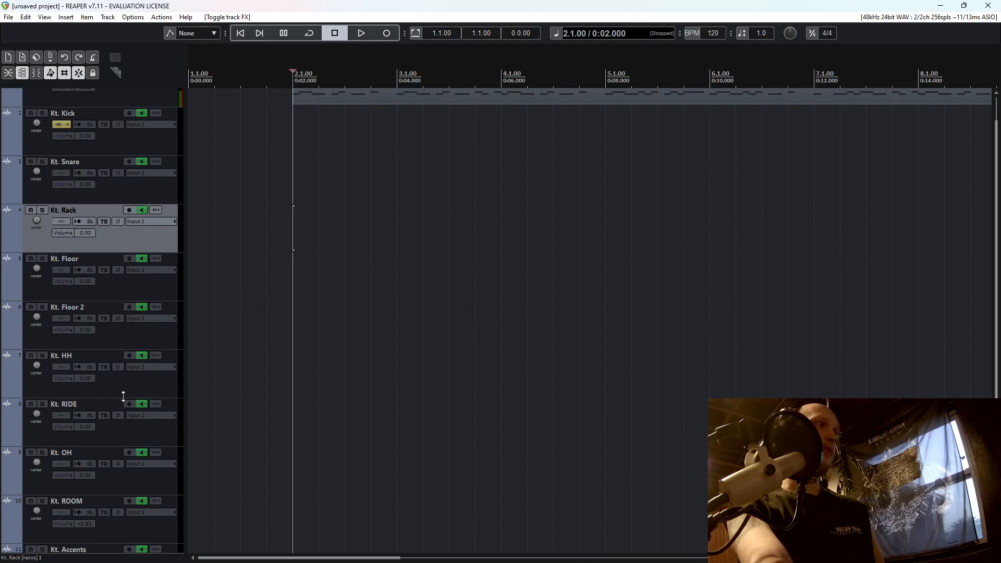
pyautogui.scroll(-3, 128, 405)
pyautogui.scroll(4, 134, 410)
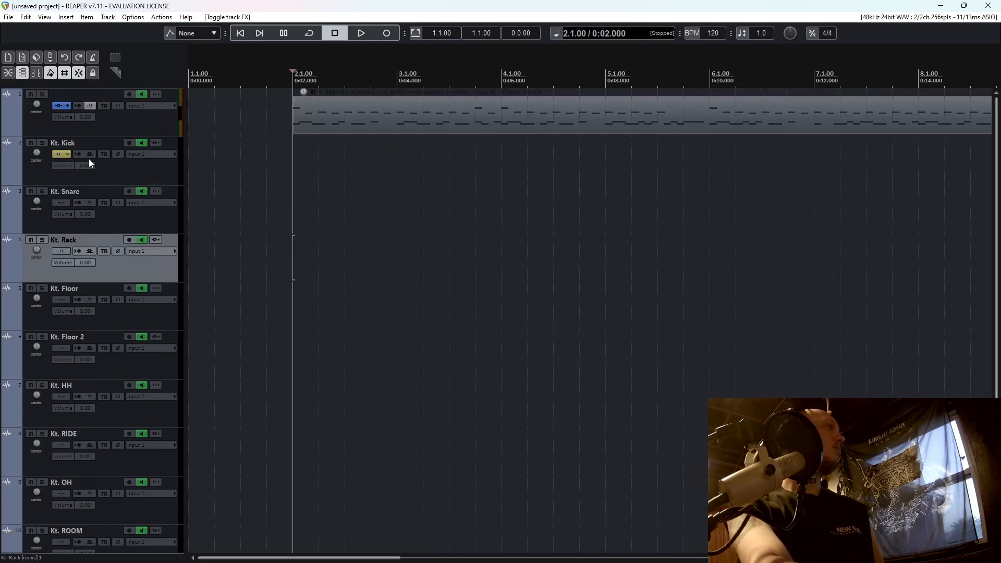
# Open the Kontakt instrument on track 1, look over the One Kit Wonder - Metal kit and output channels, and close it.
pyautogui.click(60, 105)
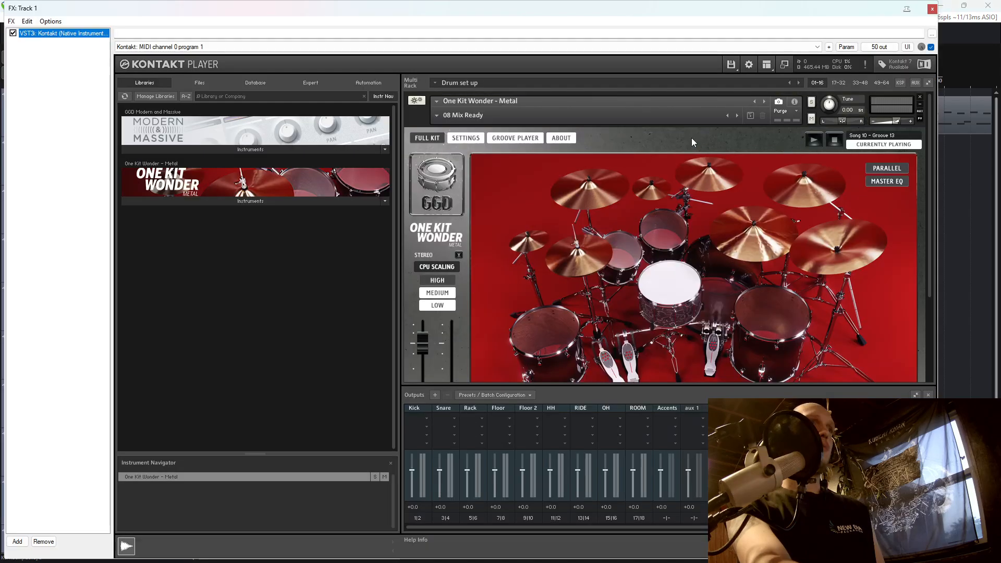
pyautogui.scroll(-1, 706, 270)
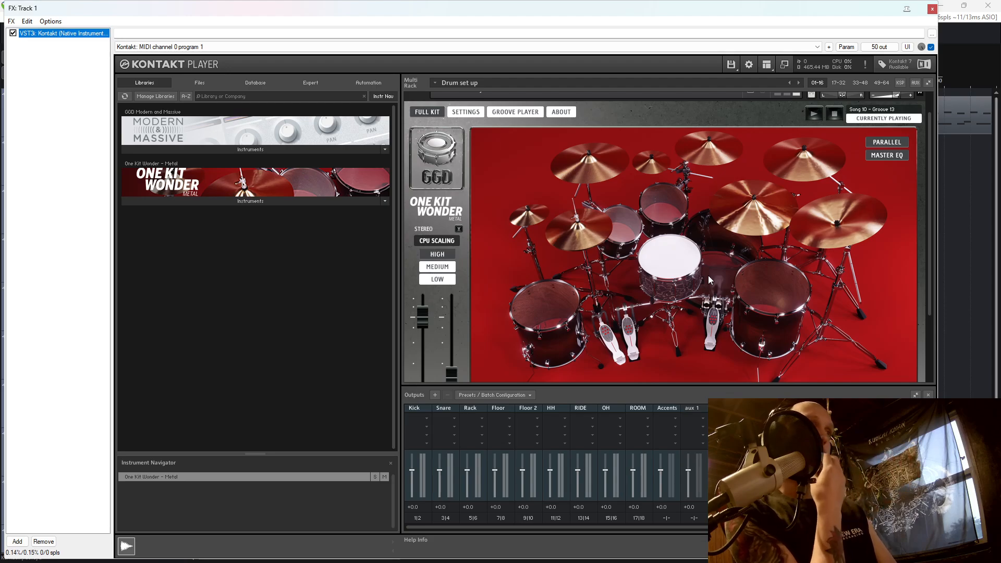
pyautogui.click(930, 11)
# Reopen the Kontakt instrument on track 1 and show the drum kit's built-in mixer.
pyautogui.scroll(-2, 135, 161)
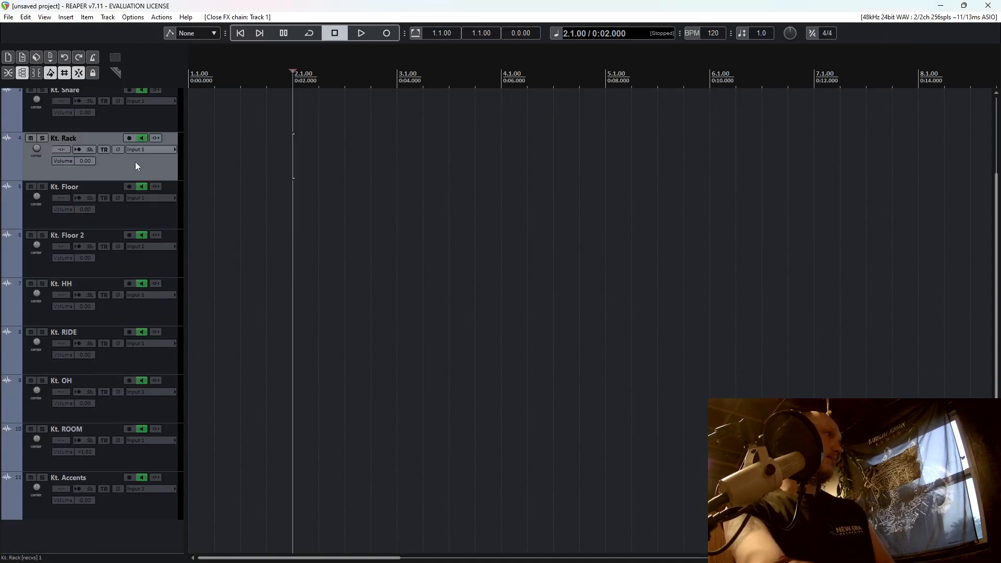
pyautogui.scroll(2, 141, 264)
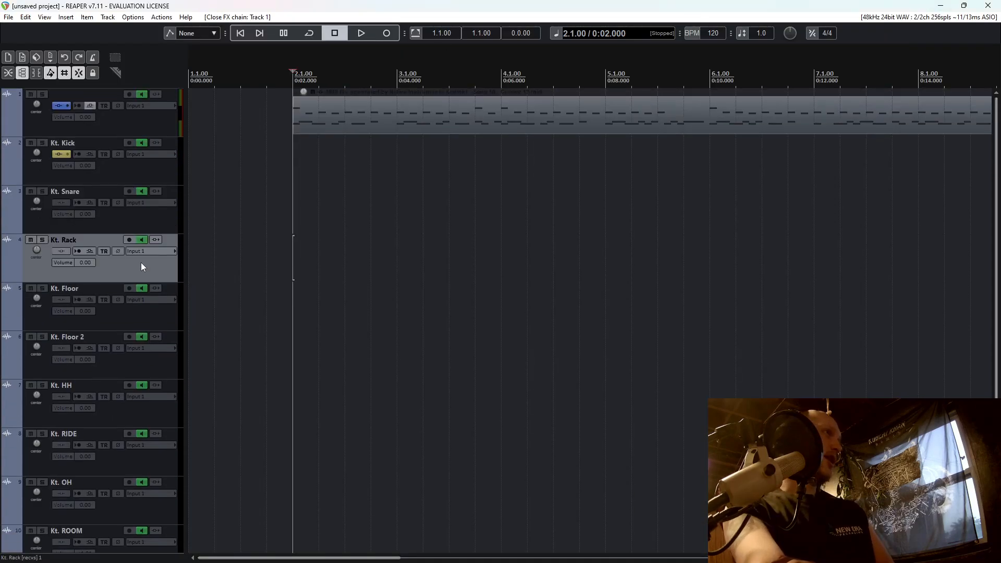
pyautogui.click(59, 105)
pyautogui.scroll(-3, 599, 245)
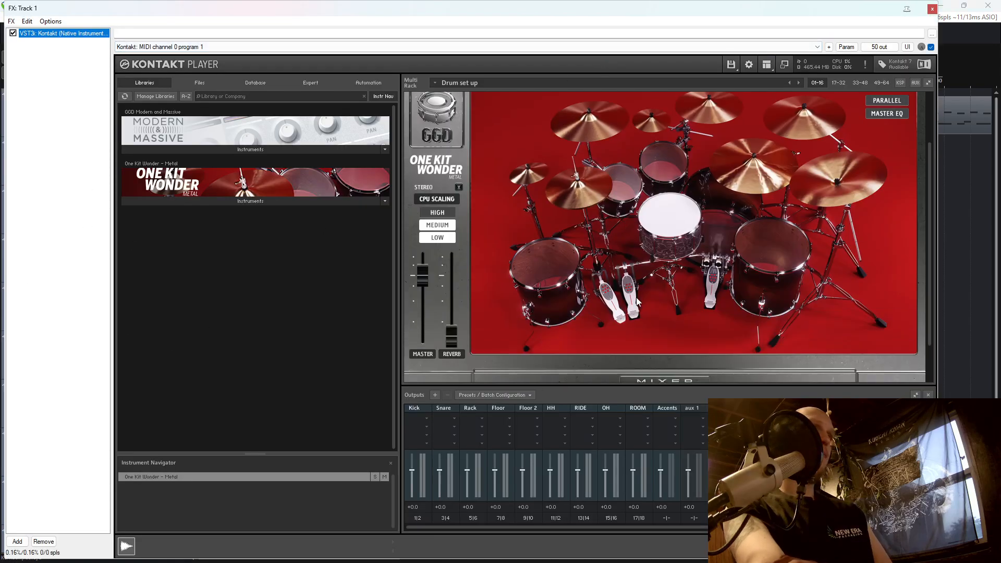
pyautogui.click(673, 380)
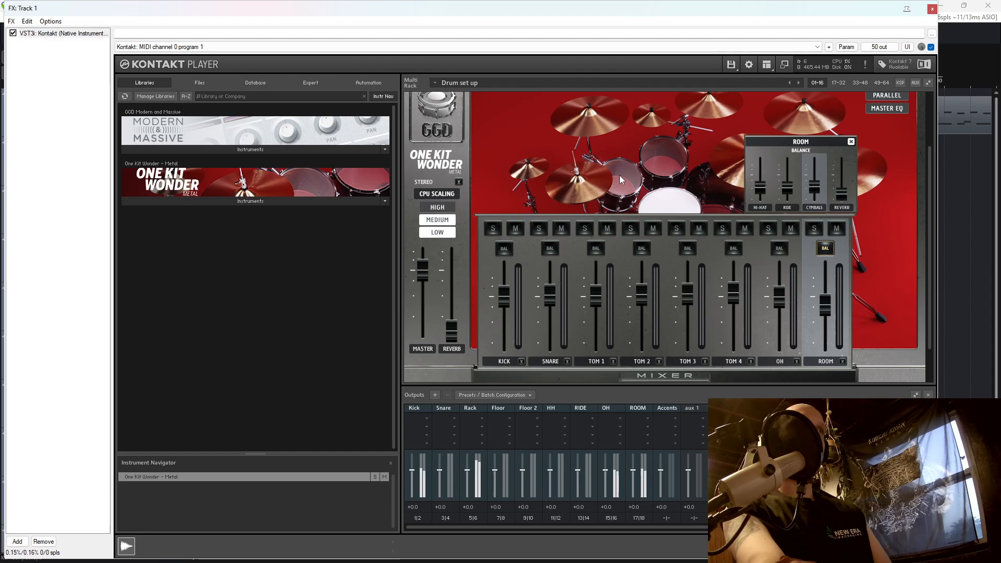
# Move the Kontakt window aside to uncover the track list and solo the Kt. ROOM track.
pyautogui.moveTo(606, 11); pyautogui.dragTo(732, 4)
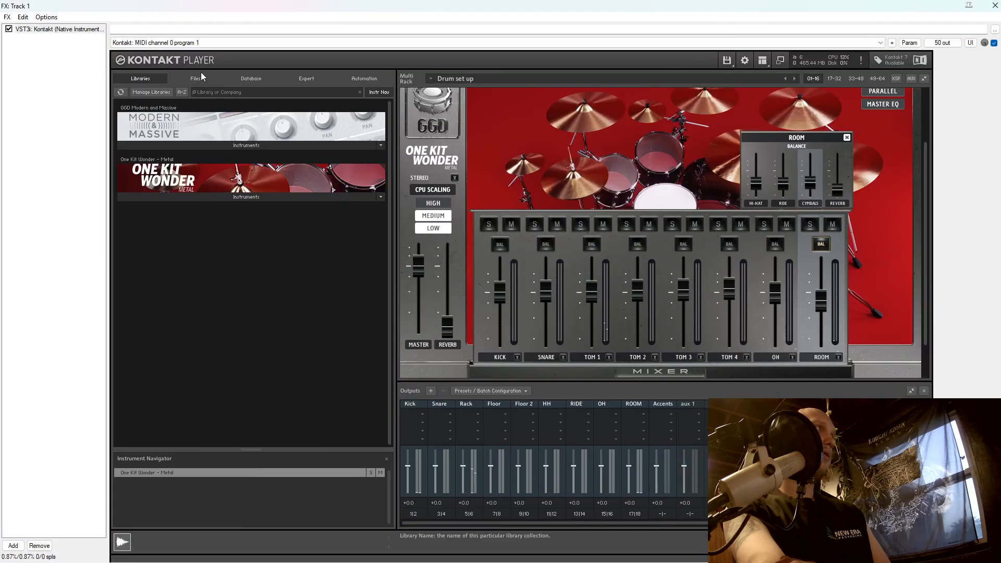
pyautogui.moveTo(266, 5); pyautogui.dragTo(448, 31)
pyautogui.scroll(-3, 120, 365)
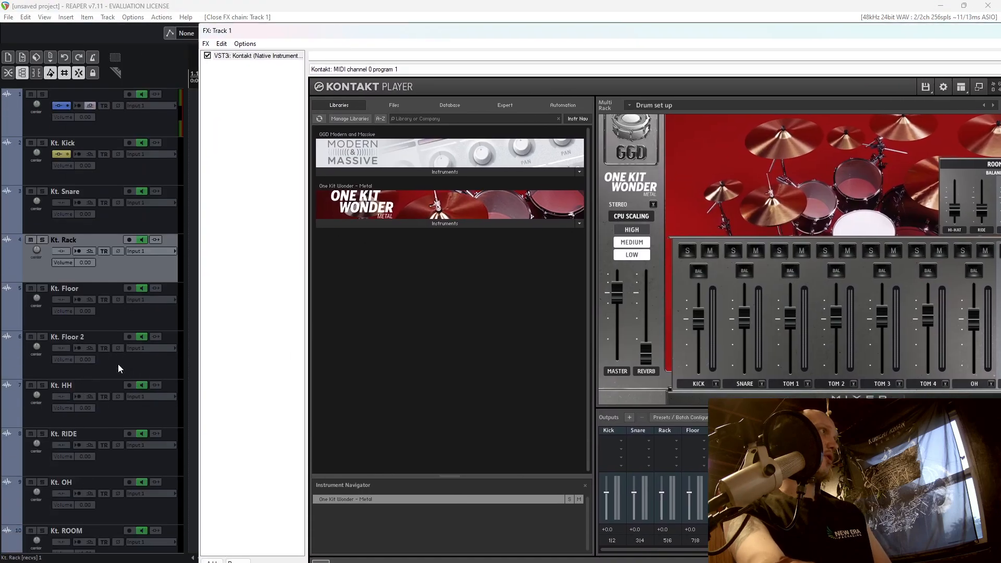
pyautogui.click(42, 429)
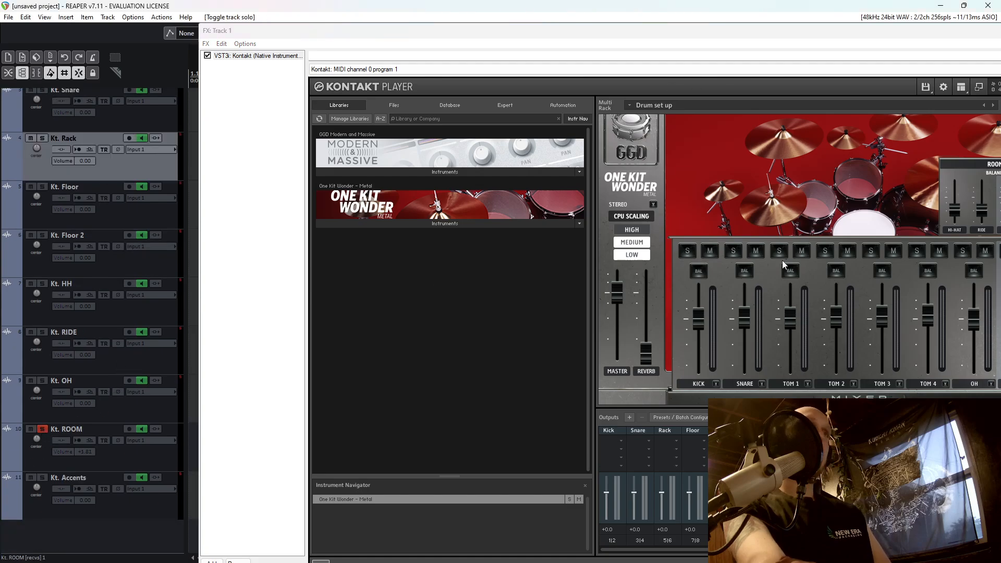
pyautogui.moveTo(817, 40); pyautogui.dragTo(552, 274)
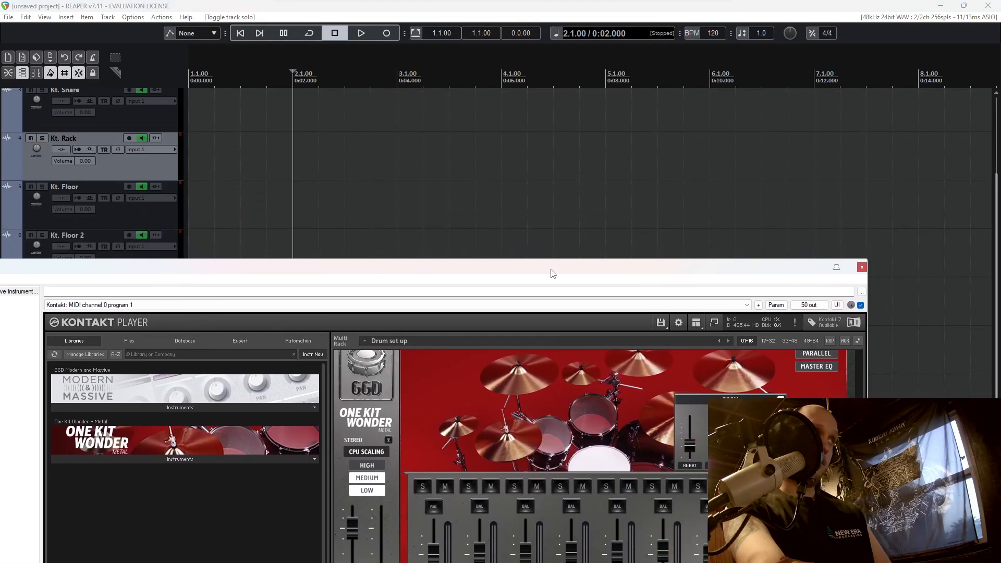
# Play the drum part from bar 2 with the room track soloed, bring the kit mixer back into view, and stop playback.
pyautogui.scroll(3, 120, 208)
pyautogui.click(296, 170)
pyautogui.press('space')
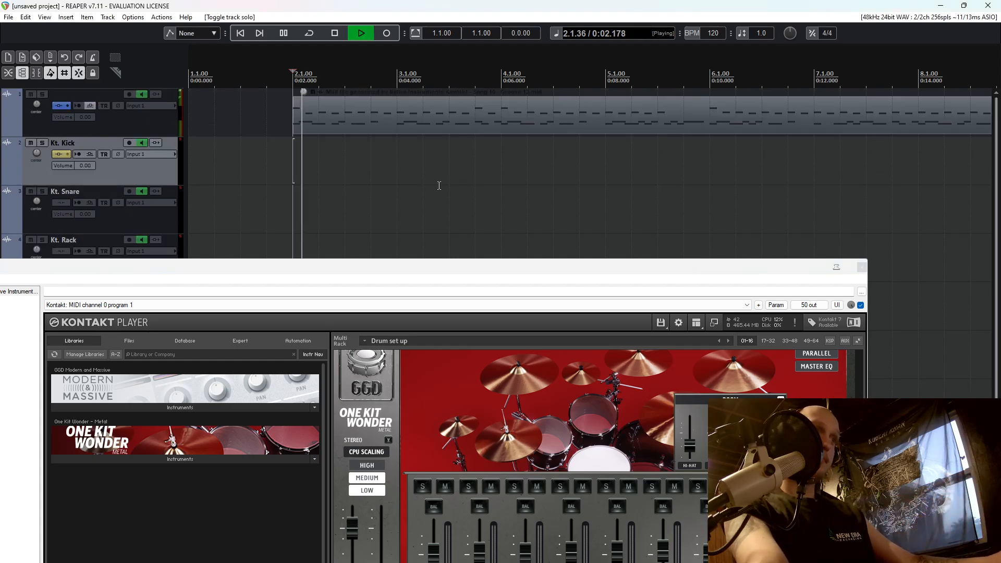
pyautogui.moveTo(535, 266); pyautogui.dragTo(570, 58)
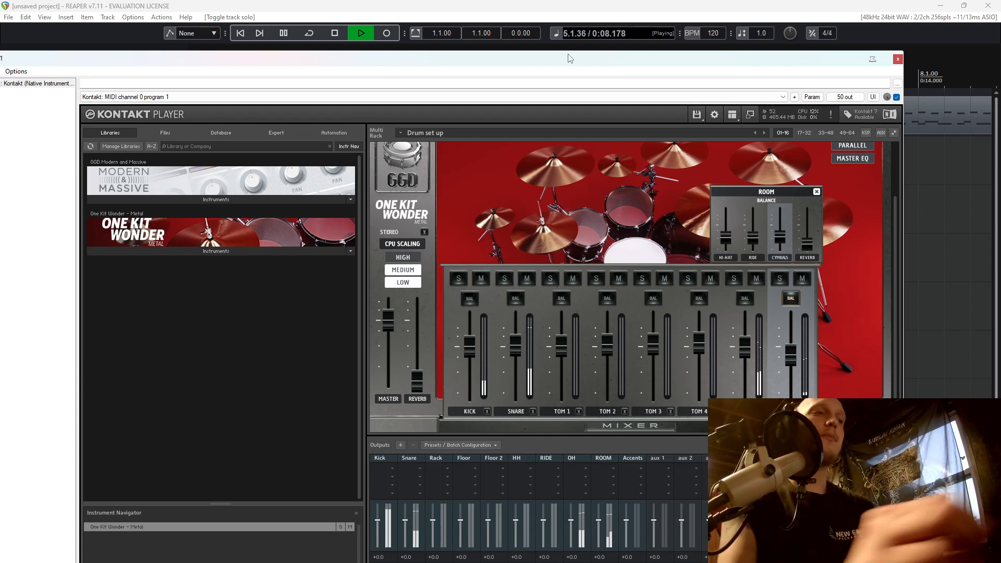
pyautogui.press('space')
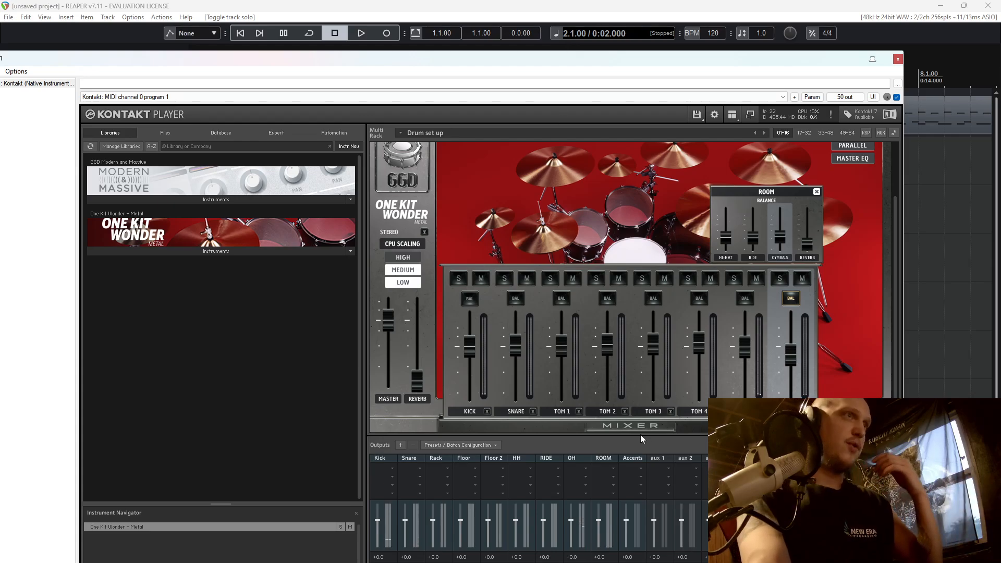
# Review the balance settings of the mixer channels one by one, from OH through the toms and snare to the kick.
pyautogui.click(656, 429)
pyautogui.click(655, 428)
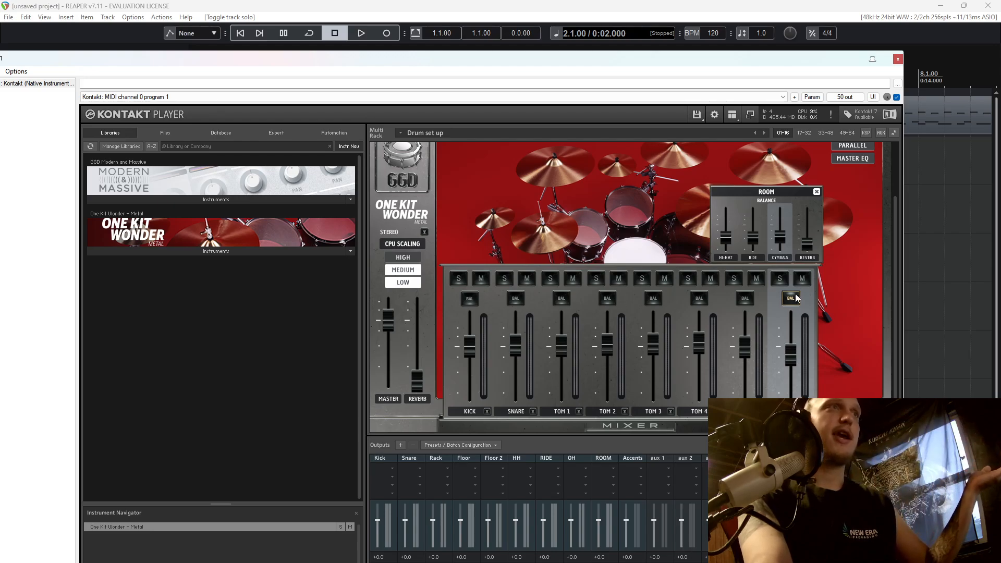
pyautogui.click(745, 299)
pyautogui.click(699, 301)
pyautogui.click(654, 300)
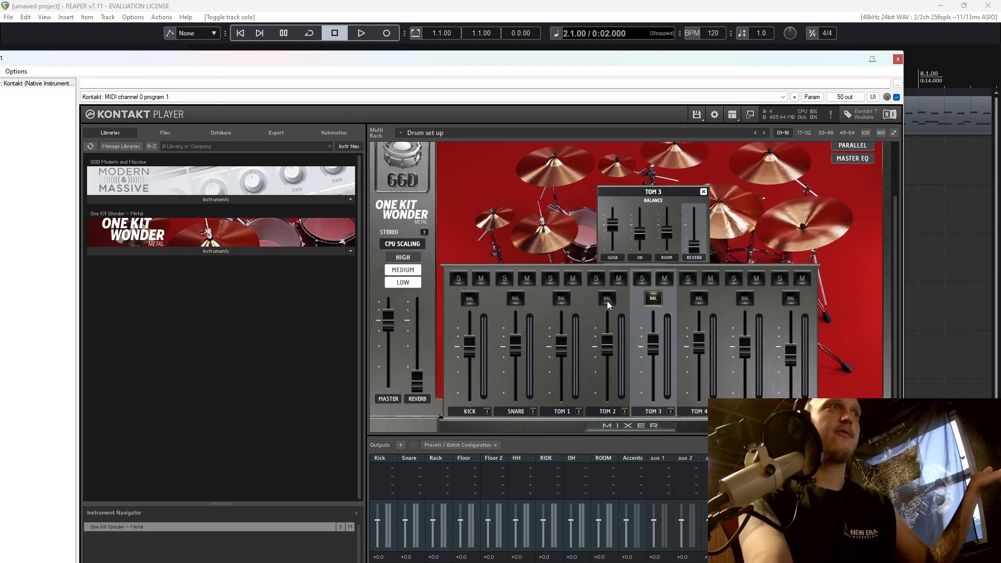
pyautogui.click(607, 299)
pyautogui.click(562, 299)
pyautogui.click(515, 300)
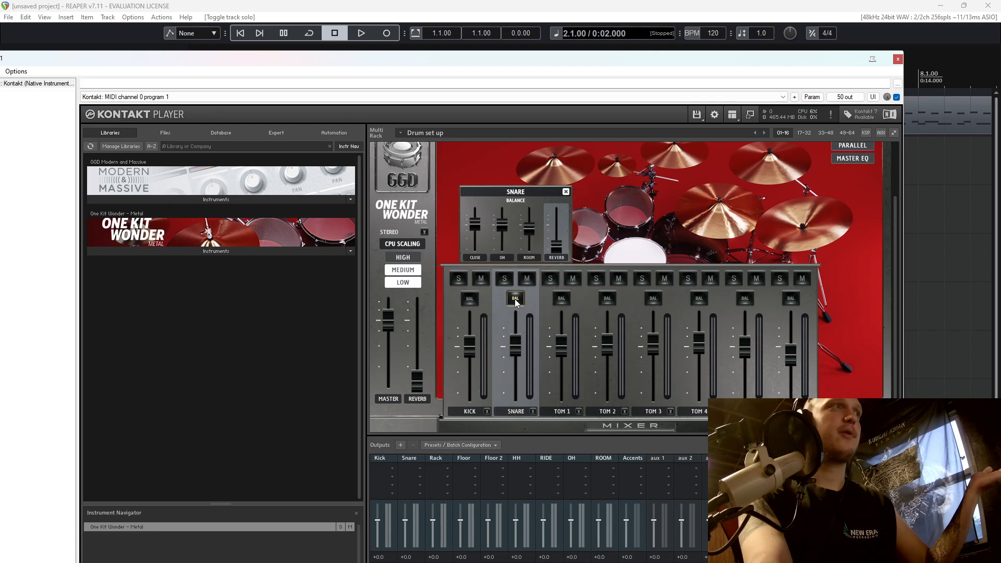
pyautogui.click(467, 300)
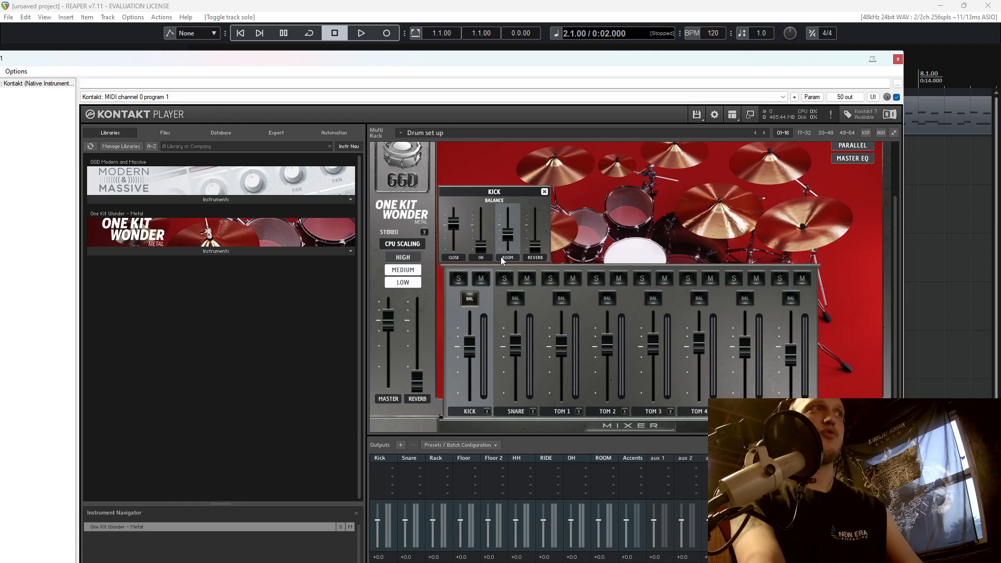
# Play the soloed room track while examining the kick's room balance fader, and stop playback with the kit mixer hidden.
pyautogui.press('space')
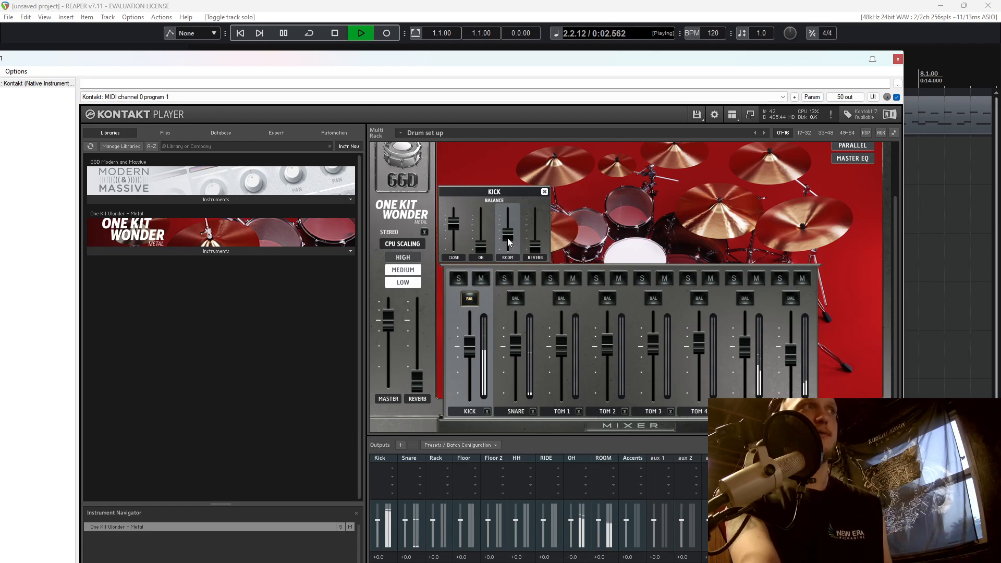
pyautogui.moveTo(510, 247)
pyautogui.mouseDown()
pyautogui.moveTo(510, 217)
pyautogui.moveTo(511, 247)
pyautogui.mouseUp()
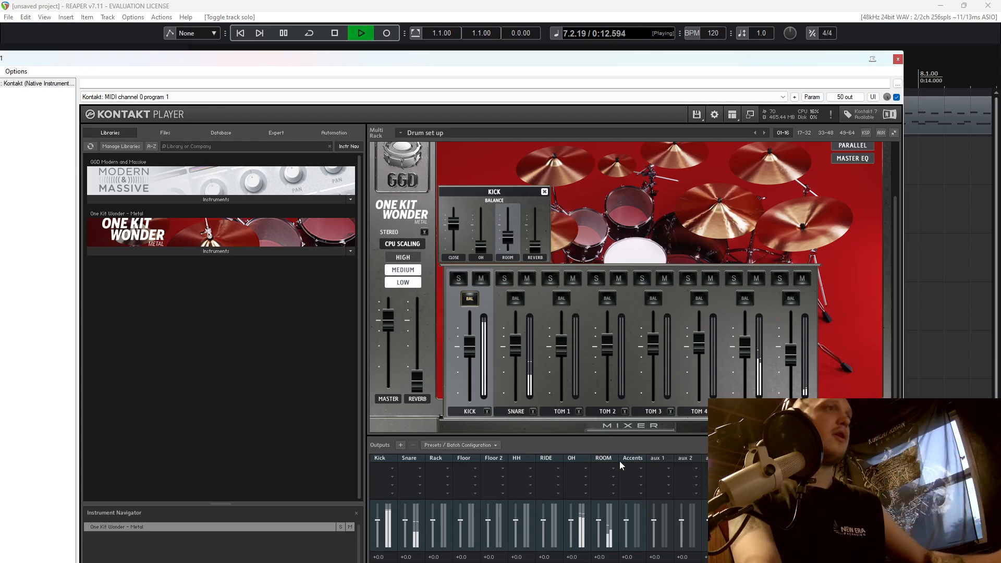
pyautogui.click(650, 426)
pyautogui.press('space')
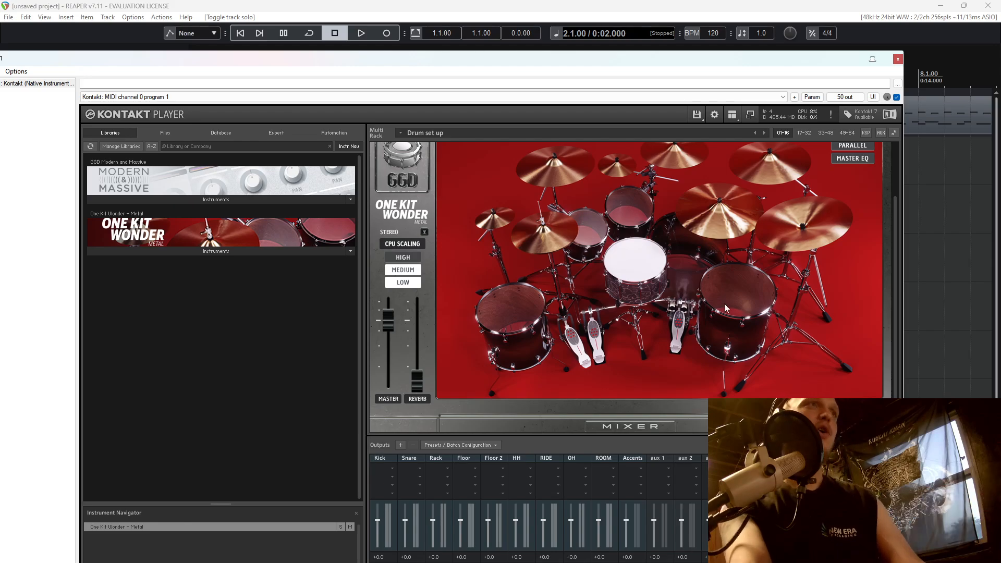
# Show the kit mixer again, open the ROOM channel's balance settings, and audition the soloed room track.
pyautogui.scroll(-2, 613, 383)
pyautogui.click(630, 394)
pyautogui.scroll(1, 793, 404)
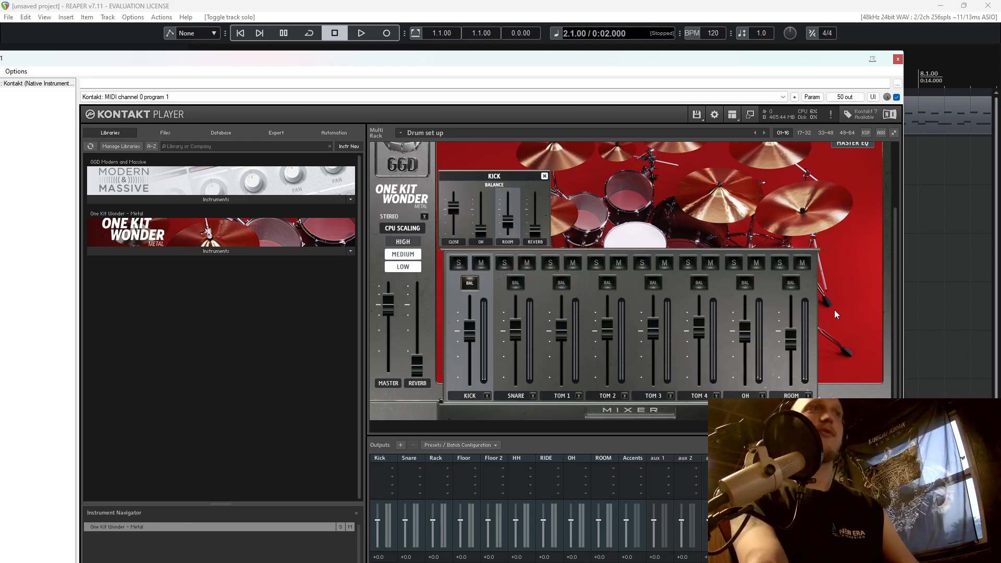
pyautogui.click(792, 284)
pyautogui.scroll(1, 834, 271)
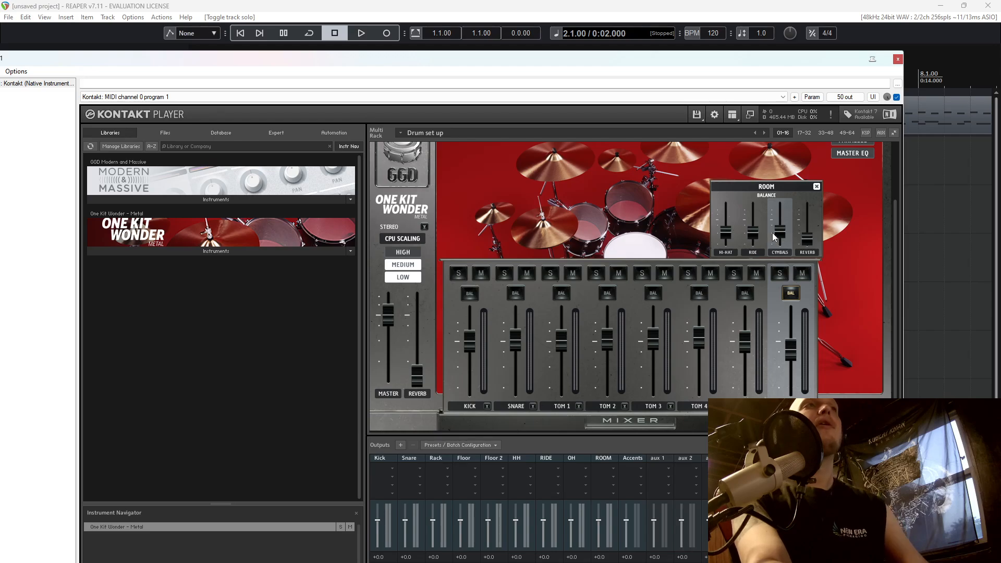
pyautogui.press('space')
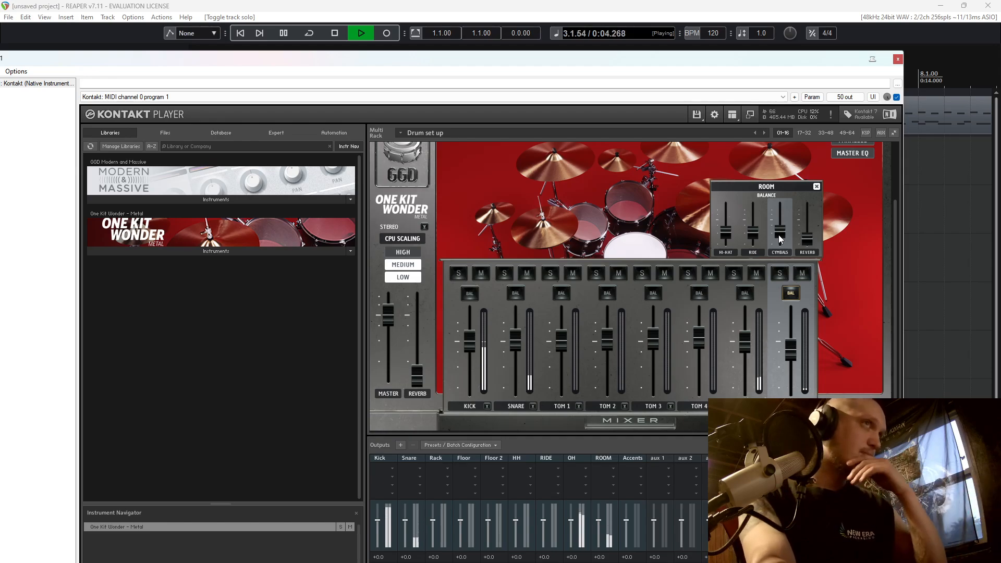
pyautogui.press('space')
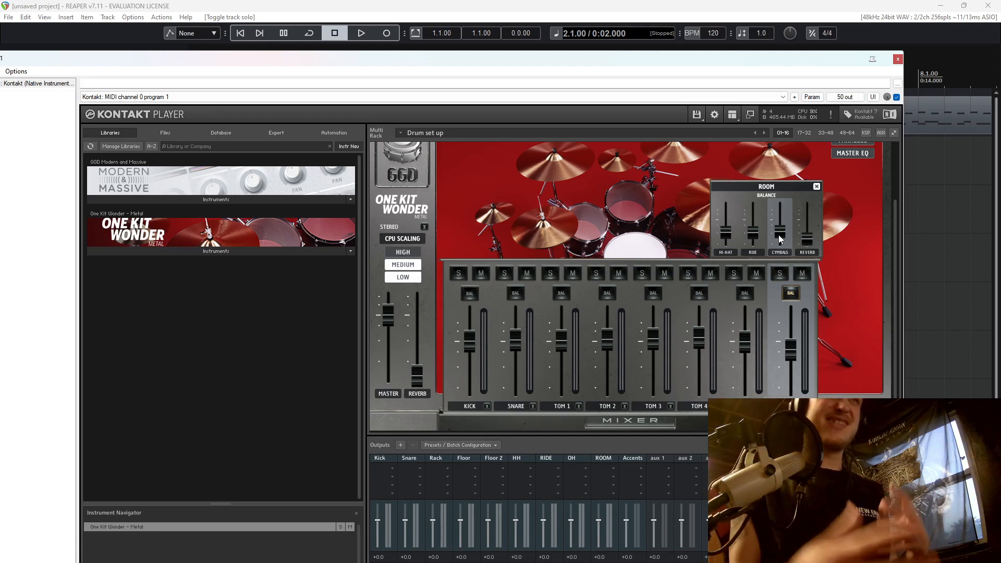
# Hide the kit mixer, close the Kontakt window, and unsolo the Kt. ROOM track.
pyautogui.click(643, 425)
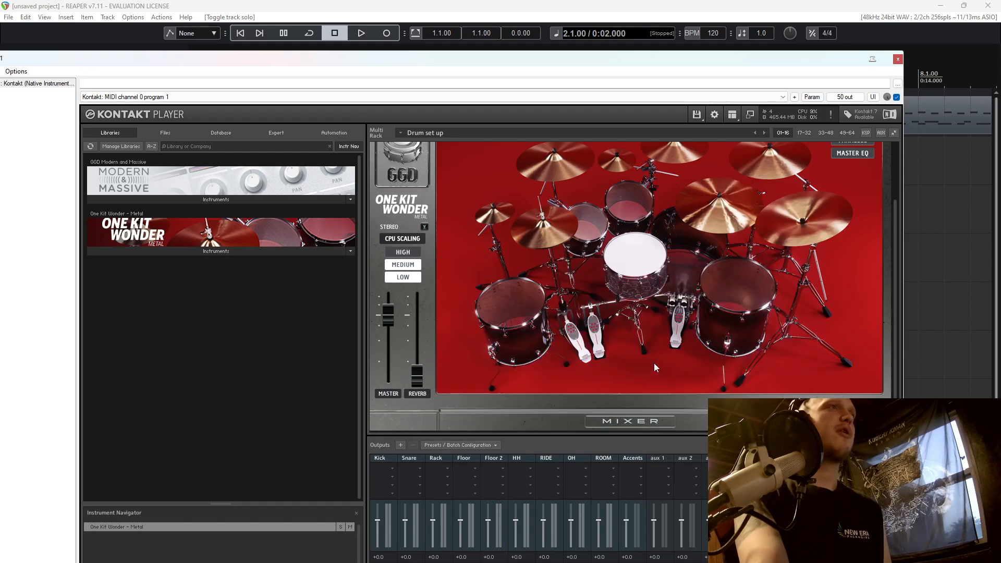
pyautogui.click(898, 59)
pyautogui.click(43, 531)
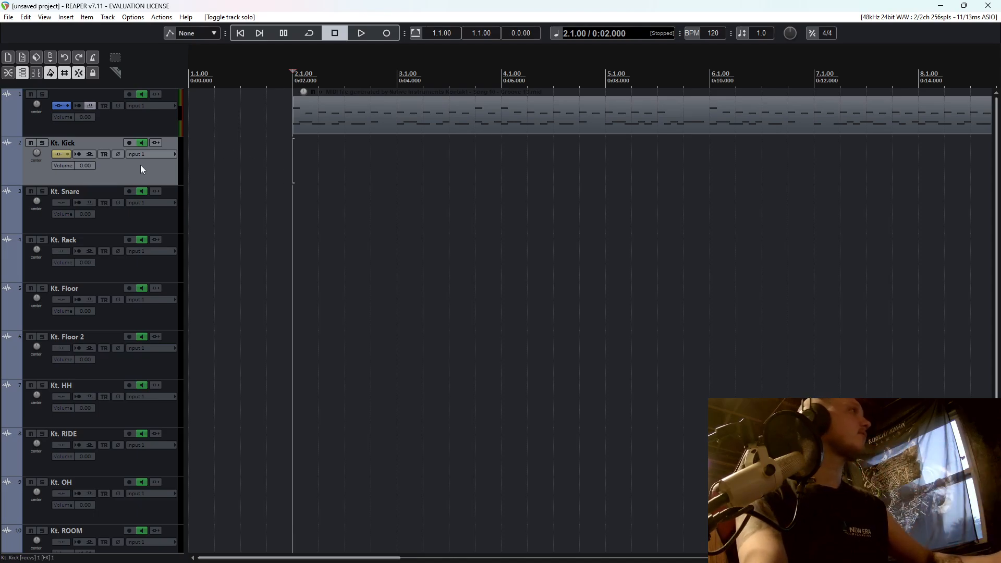
# Play back the drum part with all drum tracks audible and stop it.
pyautogui.press('space')
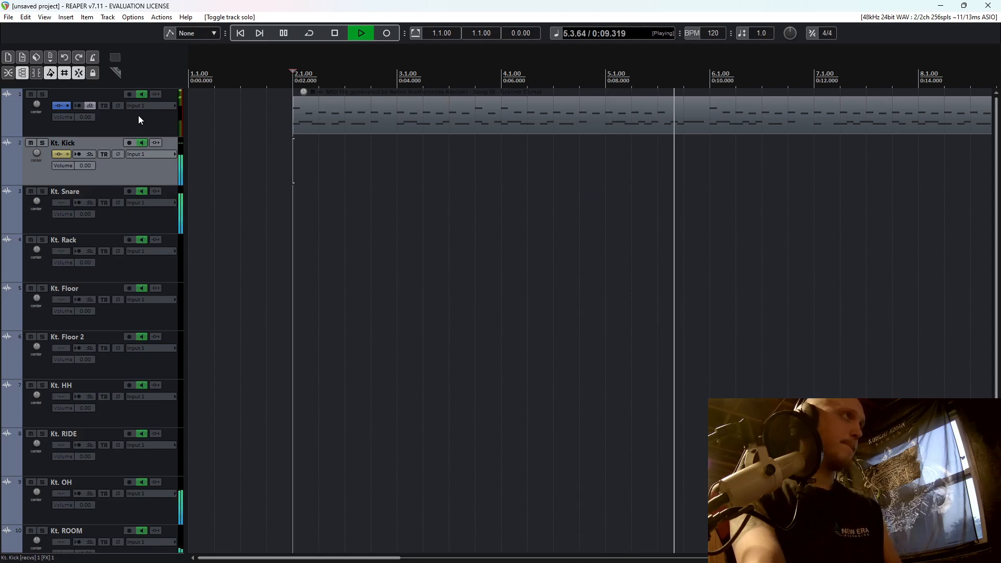
pyautogui.press('space')
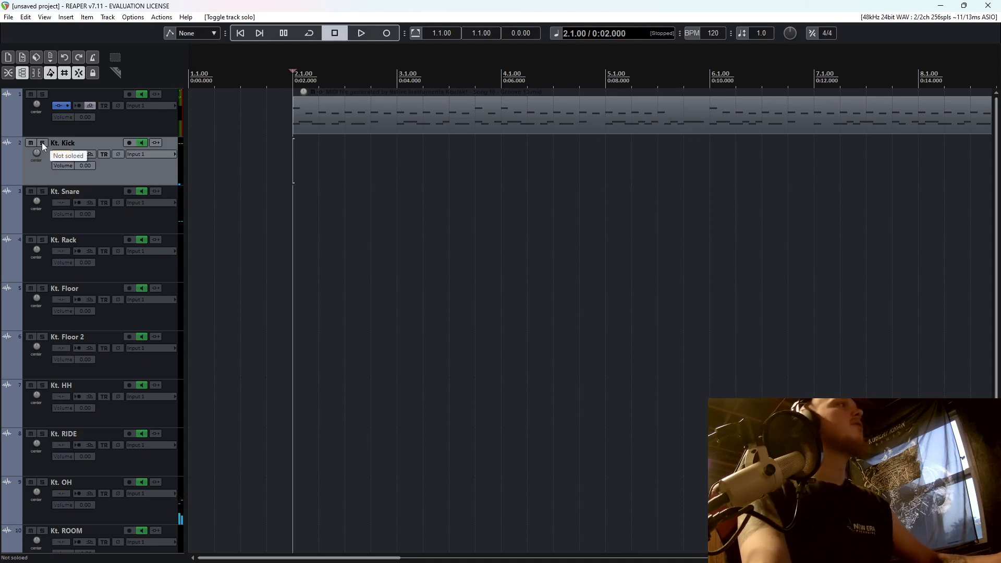
# Audition the Kt. Kick track in solo and open its effects window with Virtual Mix Rack.
pyautogui.click(42, 143)
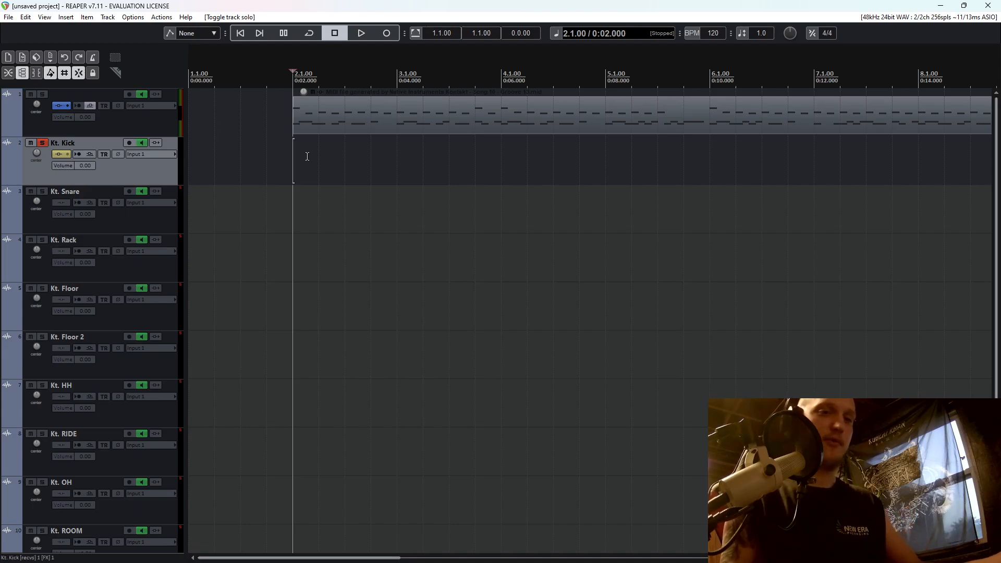
pyautogui.press('space')
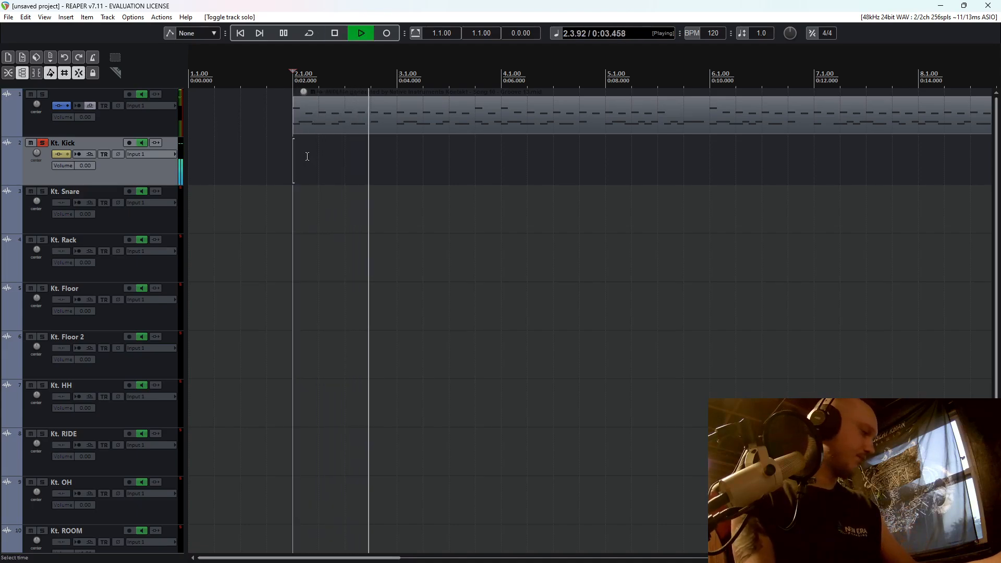
pyautogui.press('space')
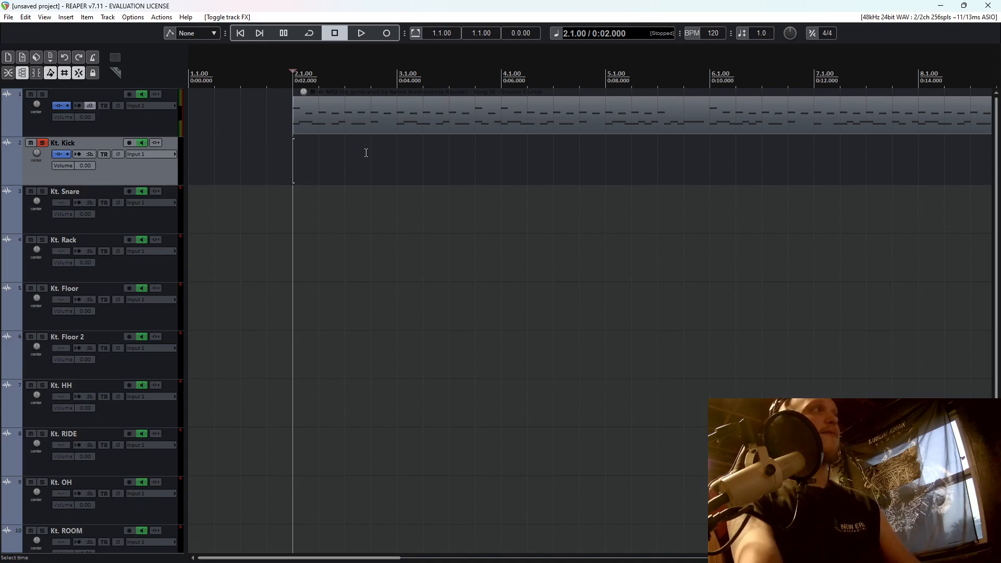
pyautogui.click(60, 154)
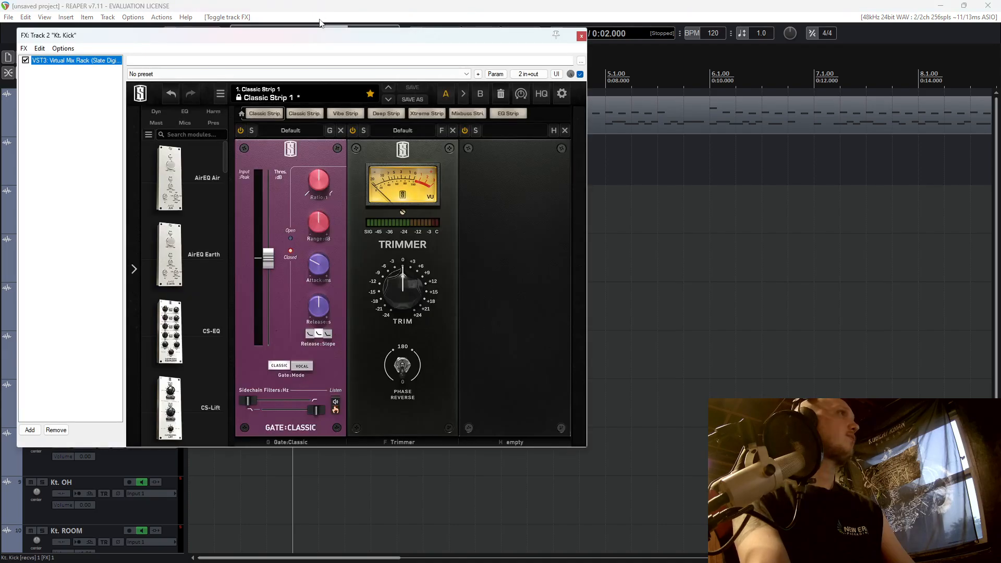
pyautogui.moveTo(321, 31); pyautogui.dragTo(536, 146)
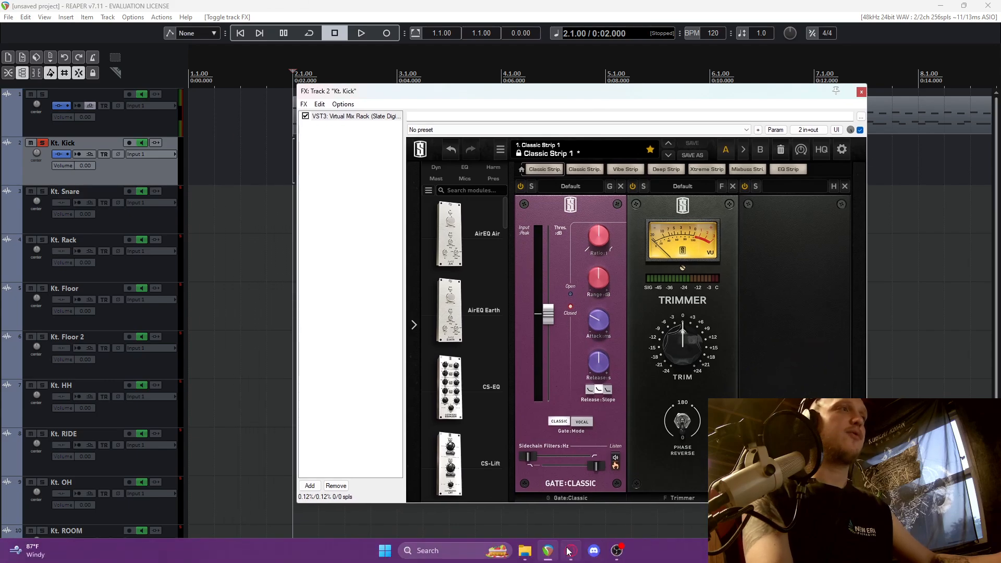
# Switch to the browser to examine the Noise Gate in Logic Pro for Mac support page, and return to REAPER.
pyautogui.click(570, 551)
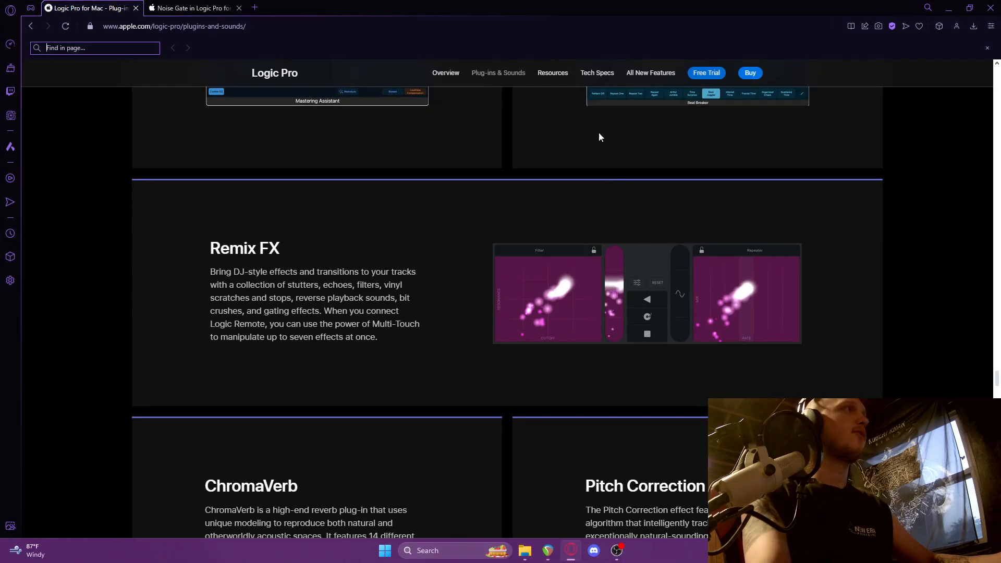
pyautogui.hotkey('ctrl', 'Tab')
pyautogui.scroll(-1, 386, 104)
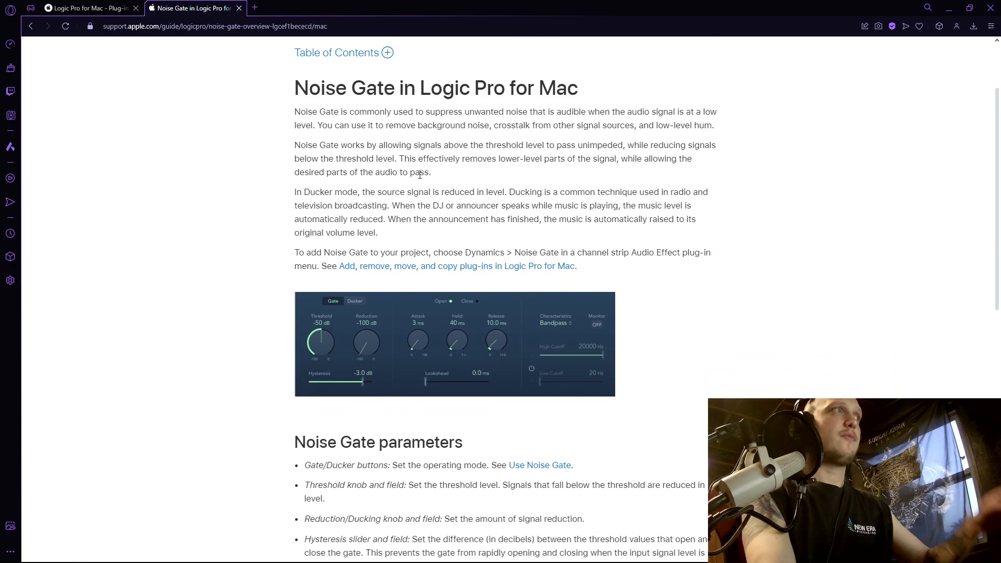
pyautogui.moveTo(295, 88); pyautogui.dragTo(419, 89)
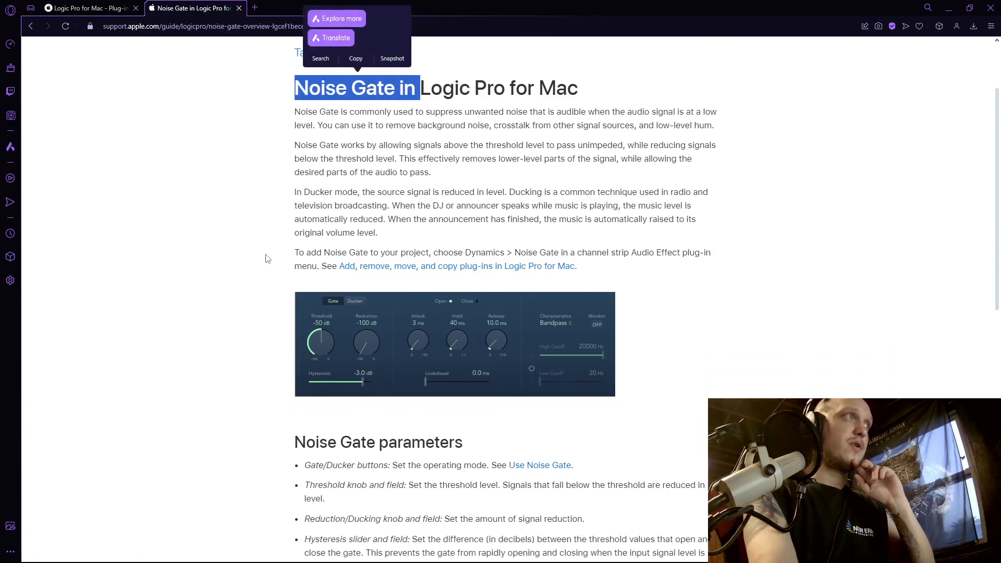
pyautogui.click(637, 335)
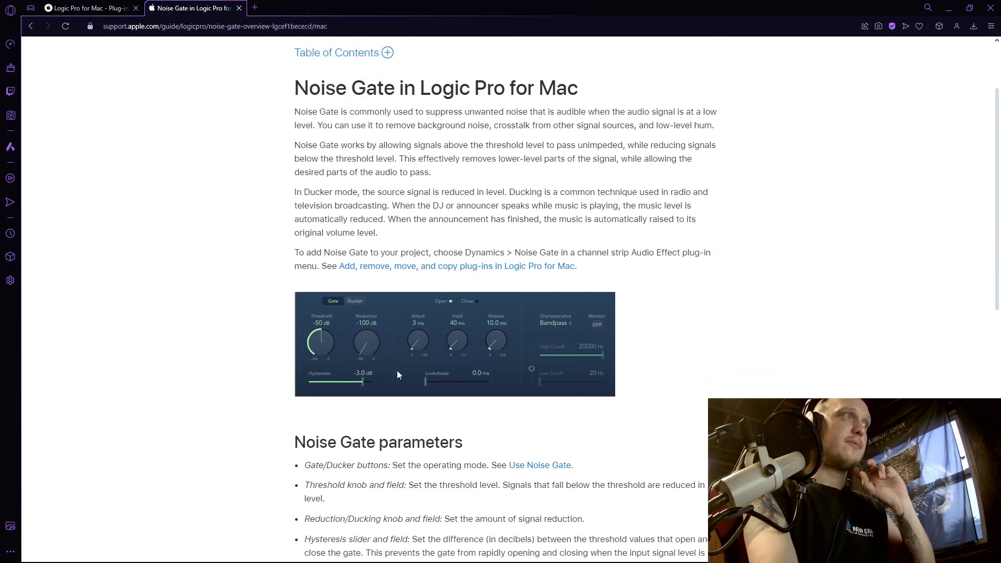
pyautogui.click(949, 8)
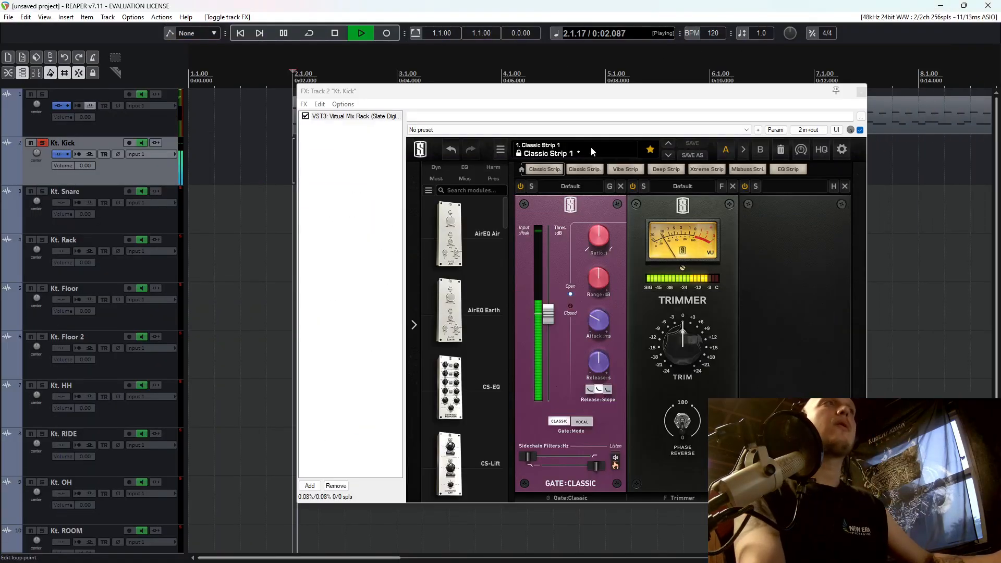
# Raise the kick gate's threshold in Virtual Mix Rack to about -20 dB during playback and stop.
pyautogui.moveTo(613, 95); pyautogui.dragTo(699, 78)
pyautogui.press('space')
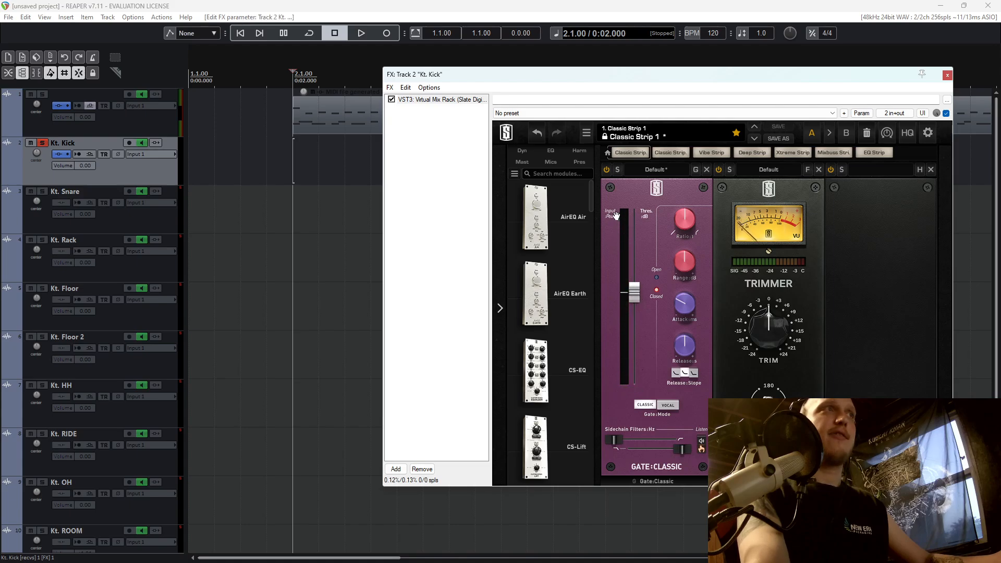
pyautogui.press('space')
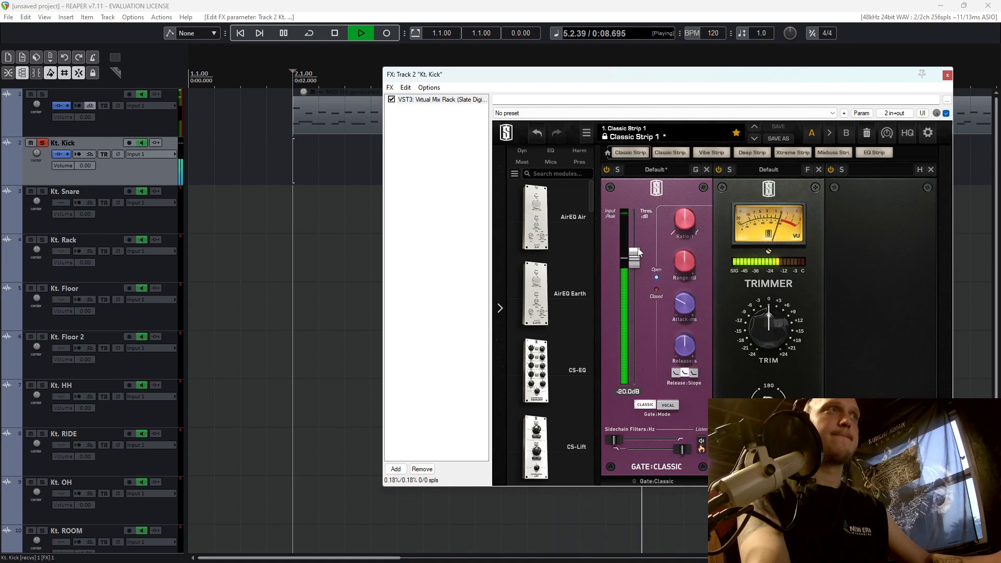
pyautogui.press('space')
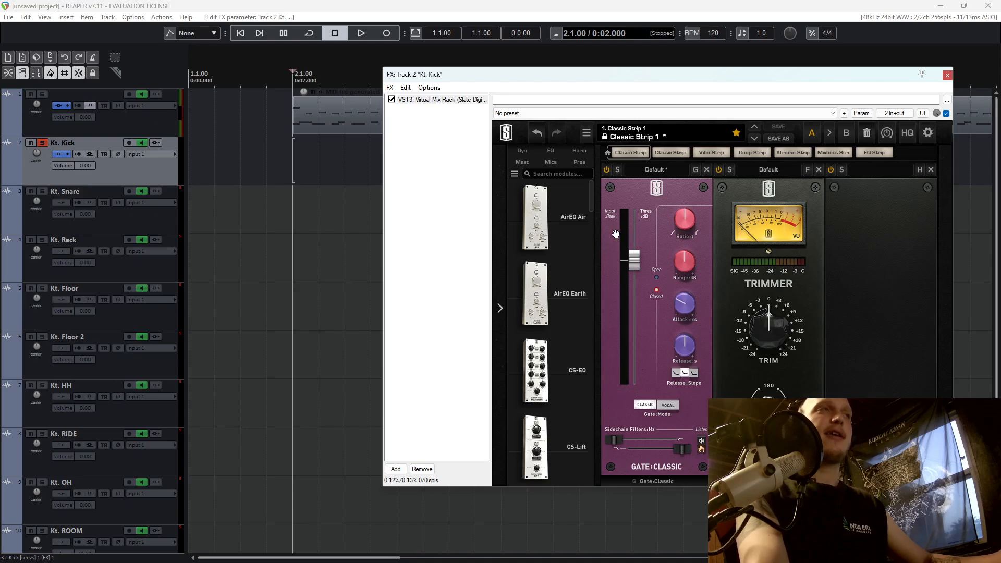
# Adjust the attack and release times of the kick's Gate:Classic module while the track plays, and stop playback.
pyautogui.press('space')
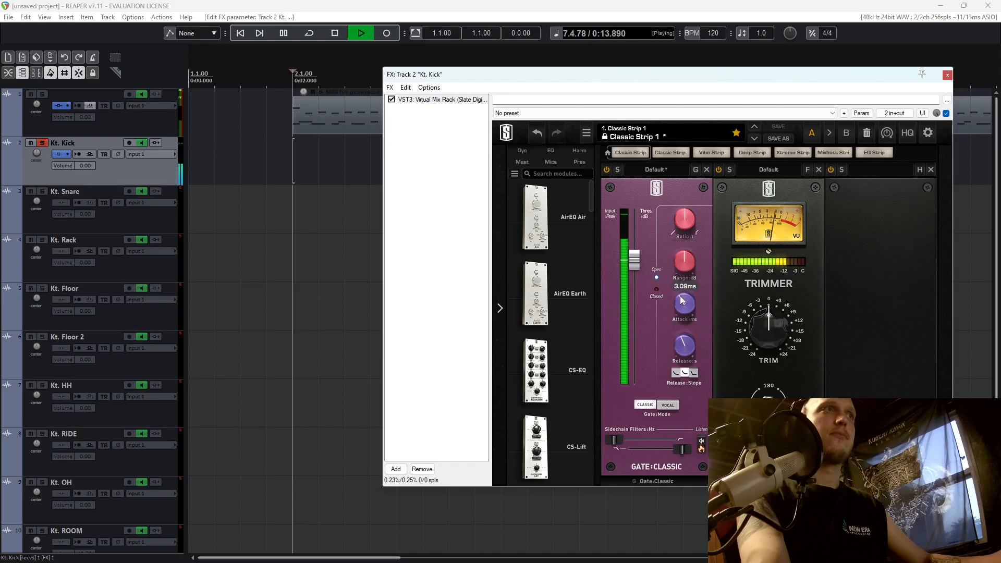
pyautogui.moveTo(680, 305); pyautogui.dragTo(684, 304)
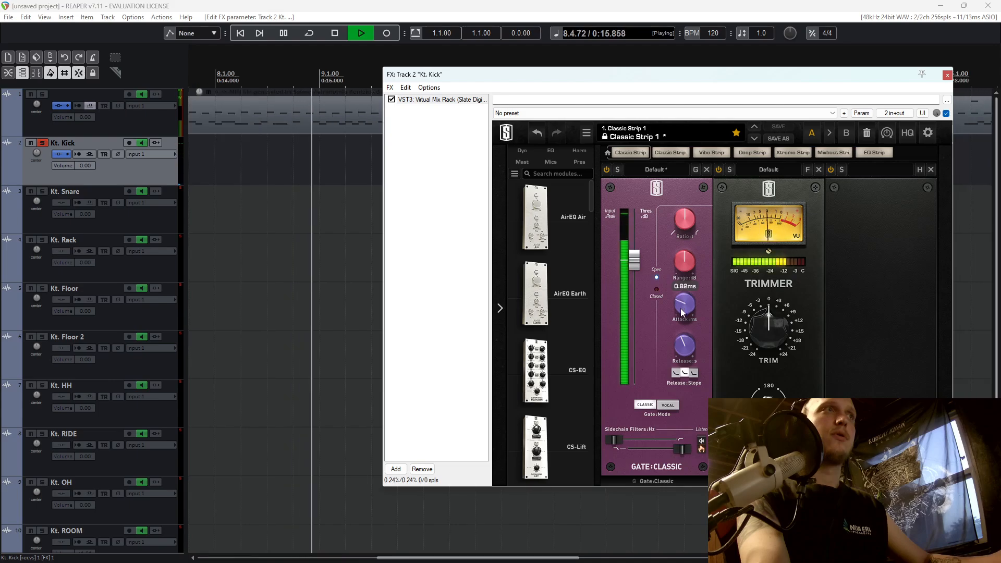
pyautogui.press('space')
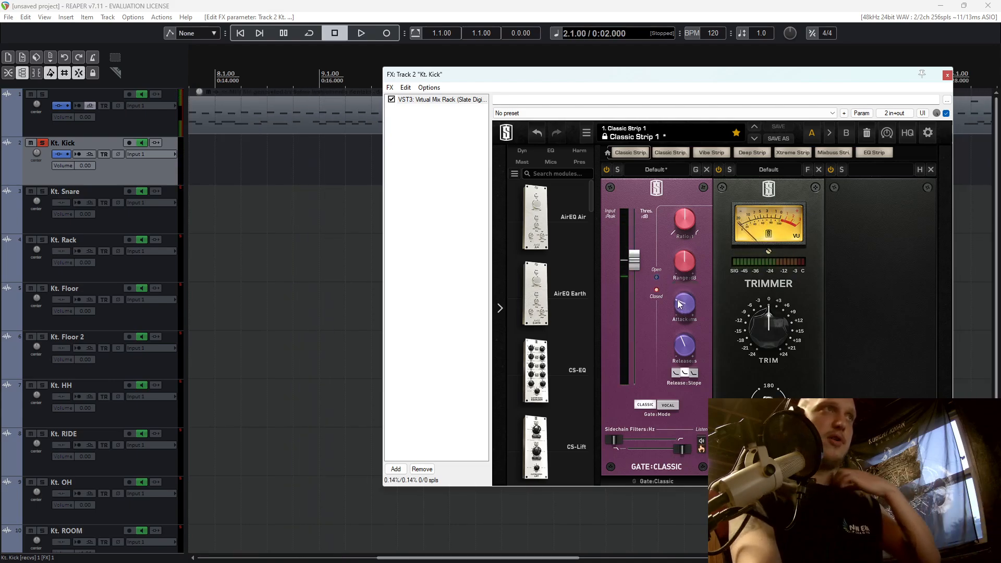
# Audition the gated kick in solo and with all drum tracks audible.
pyautogui.press('space')
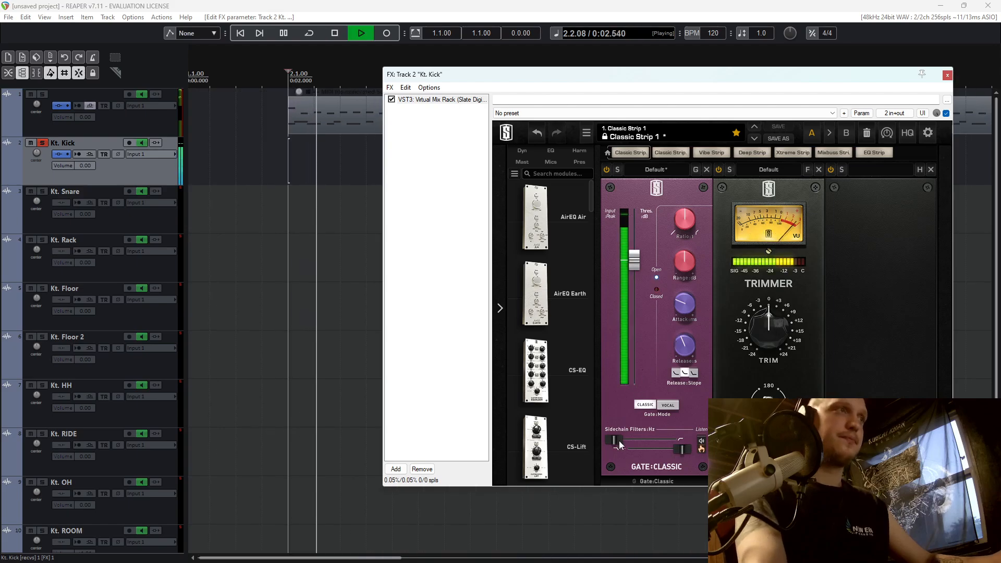
pyautogui.moveTo(623, 445)
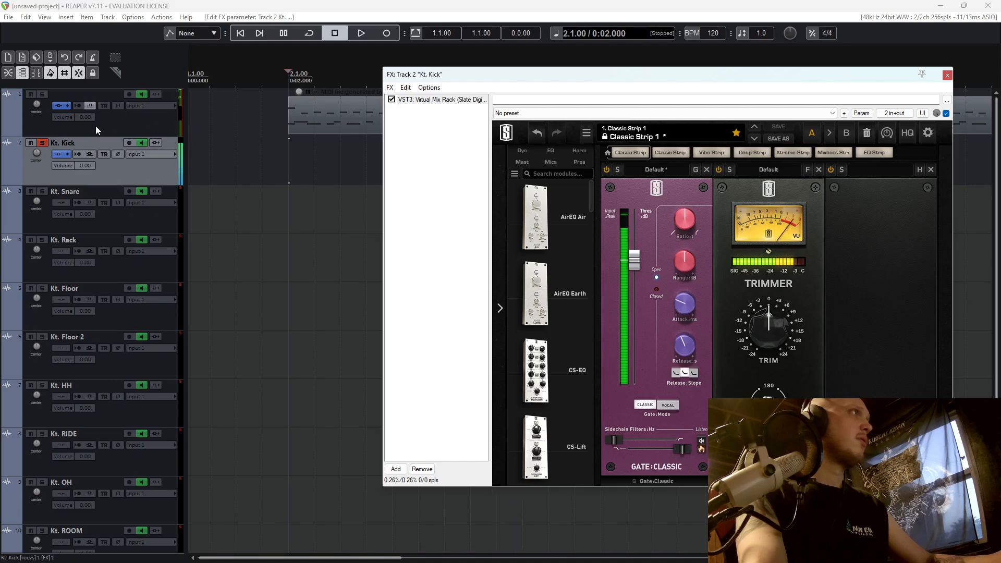
pyautogui.click(44, 142)
pyautogui.press('space')
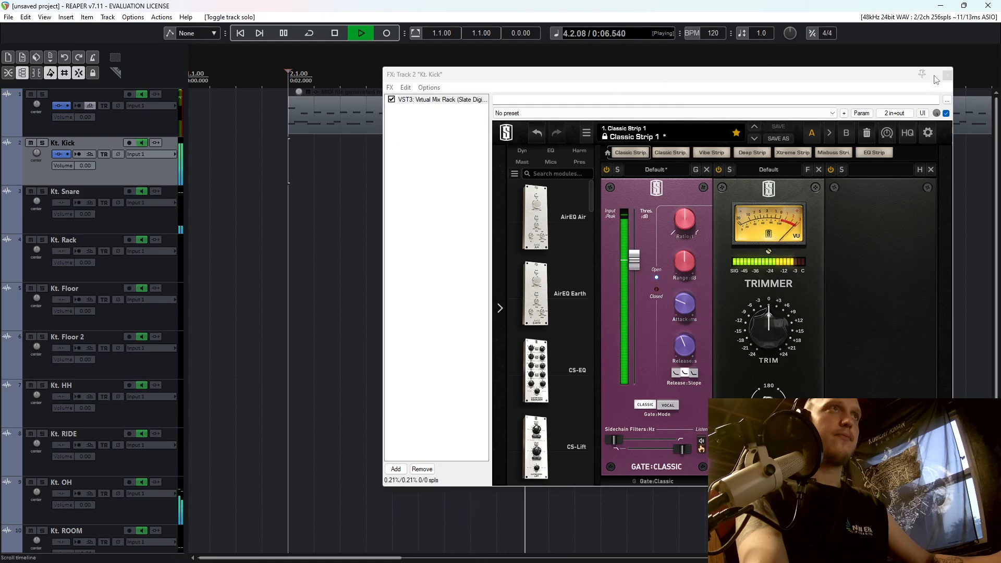
pyautogui.press('space')
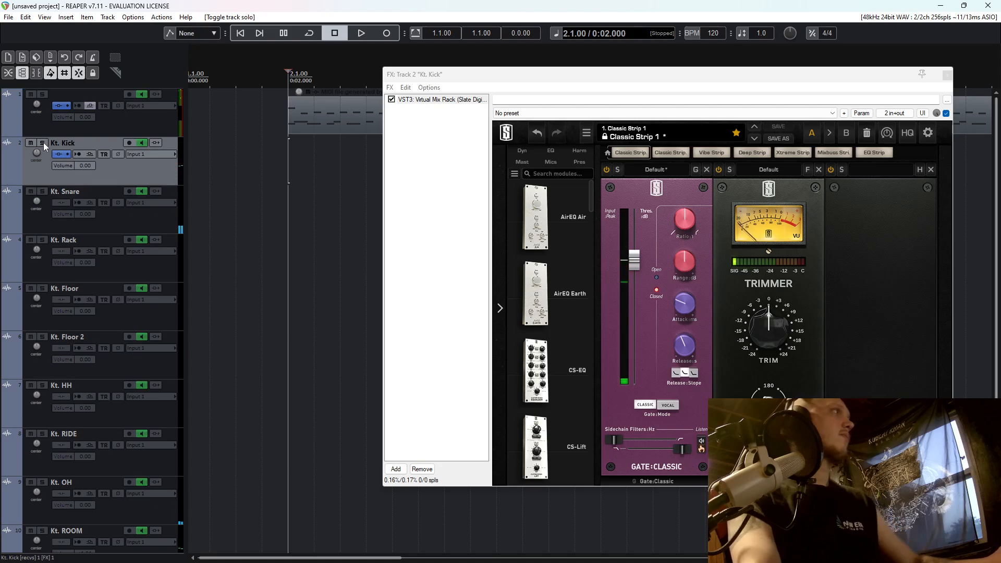
# Solo the Kt. Kick track again and play it back briefly.
pyautogui.click(42, 142)
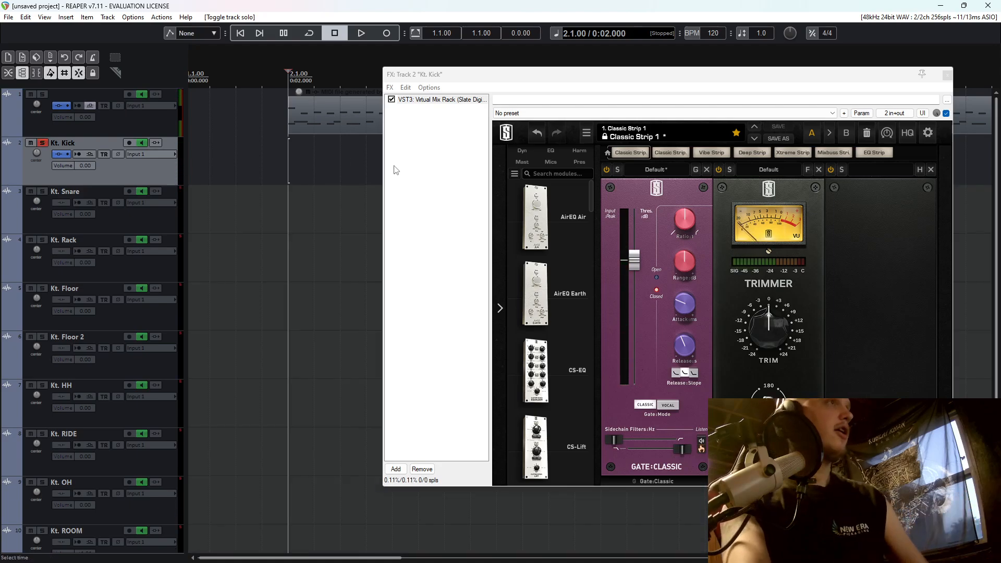
pyautogui.press('space')
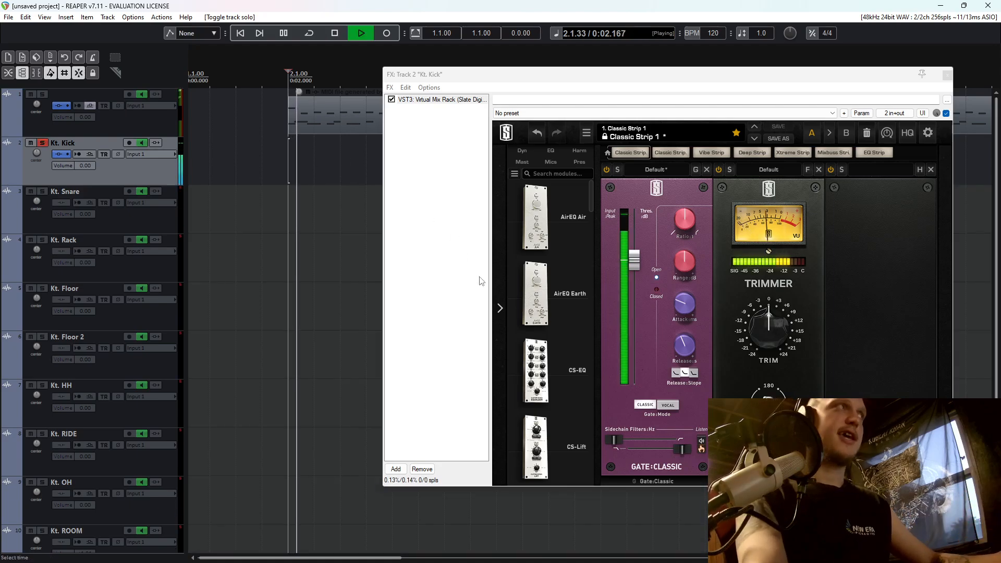
pyautogui.press('space')
# Filter the plugins for "pro" and add VST3: Pro-Q 3 (FabFilter) after Virtual Mix Rack on the kick track.
pyautogui.click(404, 470)
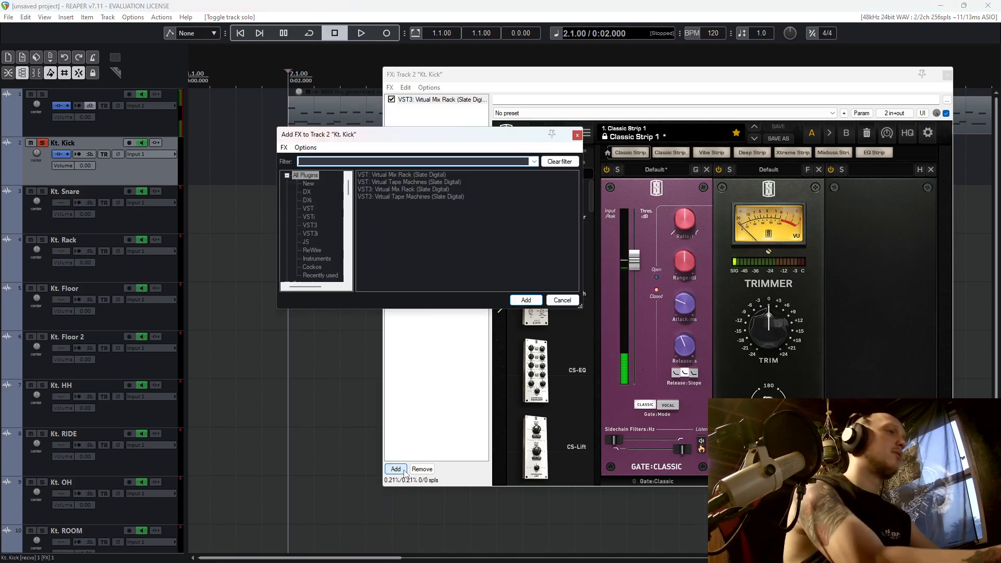
pyautogui.write('pro')
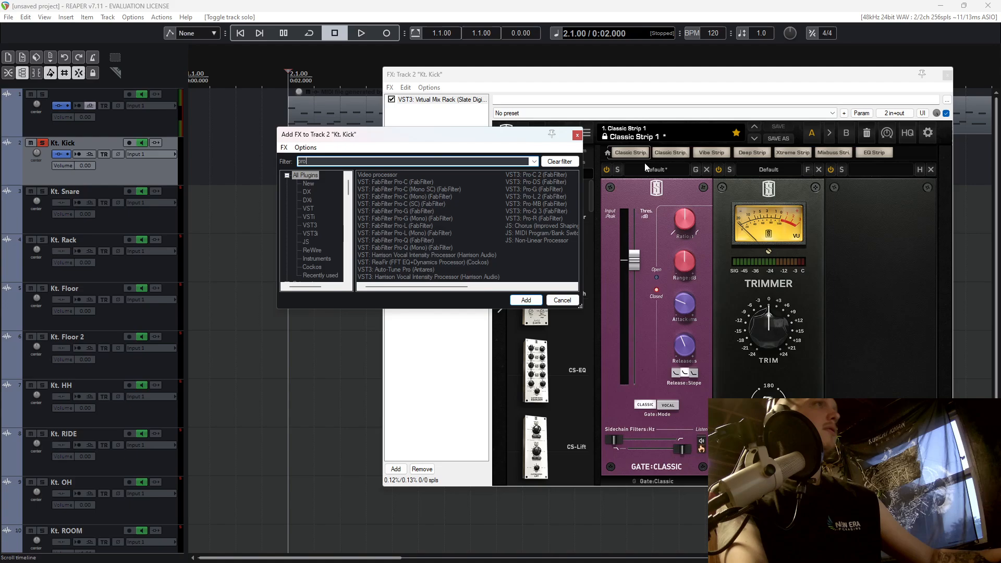
pyautogui.doubleClick(533, 211)
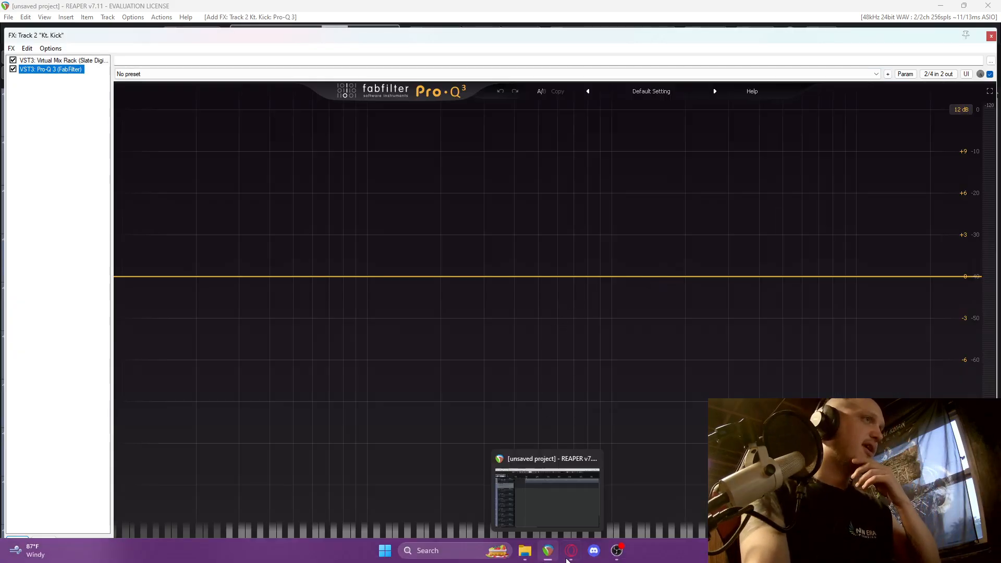
# Switch to the browser to examine the Channel EQ section on the Logic Pro plug-ins page, and return to REAPER.
pyautogui.click(569, 553)
pyautogui.click(112, 8)
pyautogui.scroll(-5, 357, 252)
pyautogui.scroll(12, 356, 252)
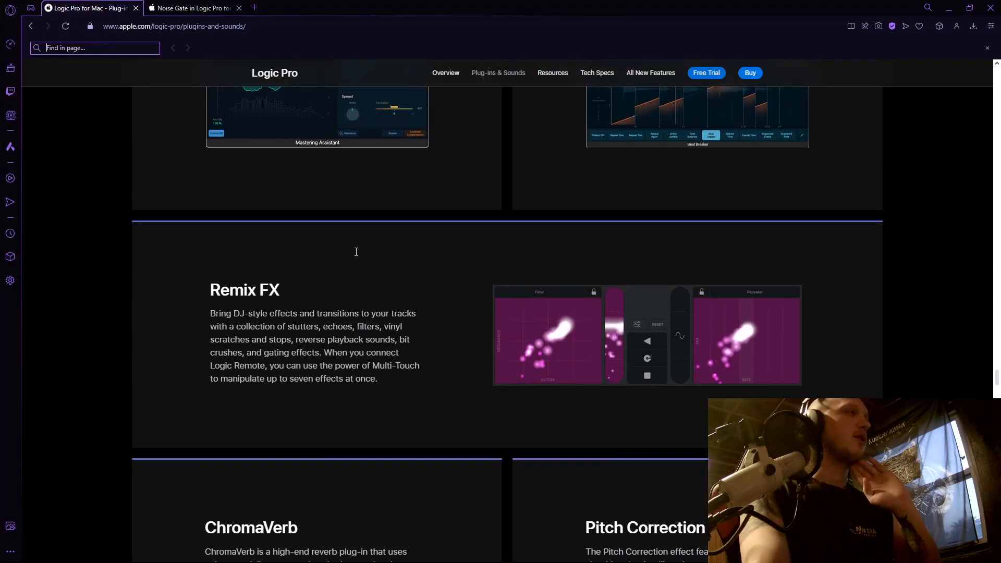
pyautogui.scroll(-12, 343, 242)
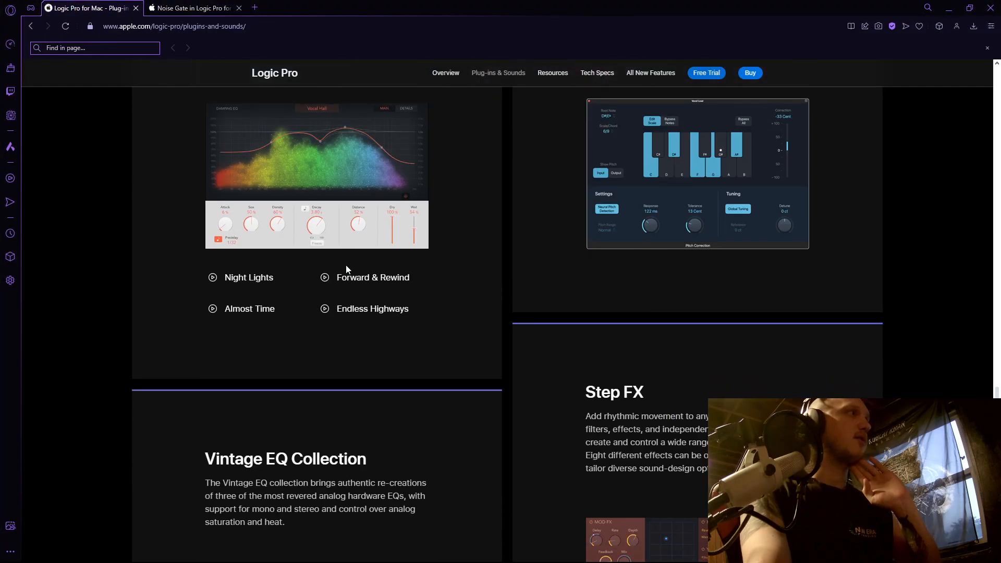
pyautogui.scroll(-14, 348, 276)
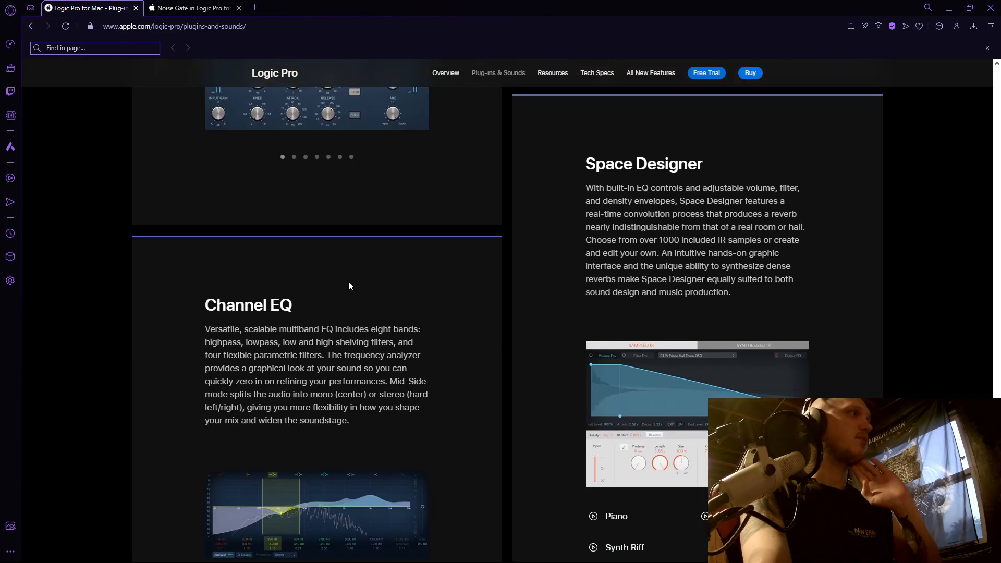
pyautogui.scroll(2, 349, 280)
pyautogui.moveTo(205, 210); pyautogui.dragTo(256, 208)
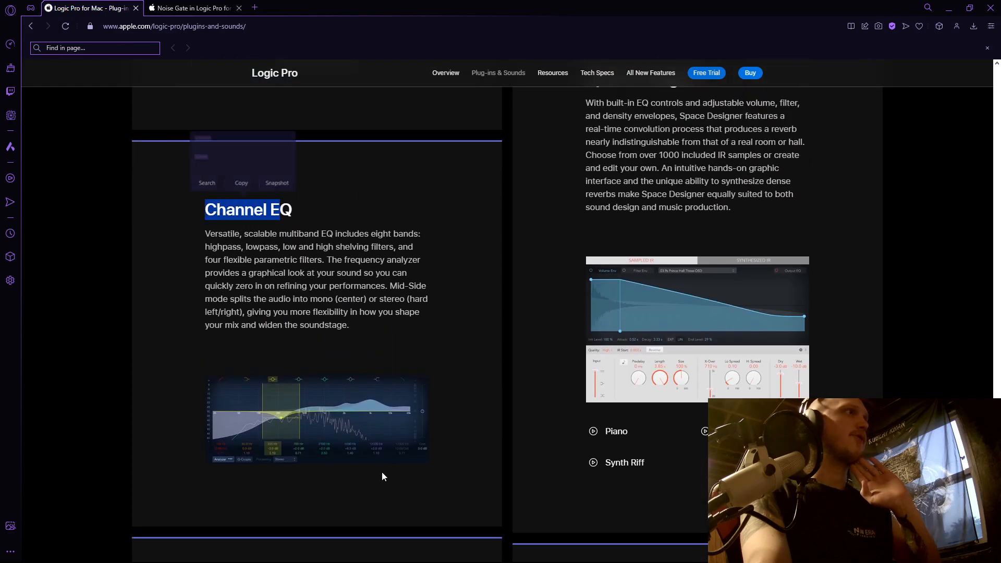
pyautogui.moveTo(646, 541)
pyautogui.click(567, 558)
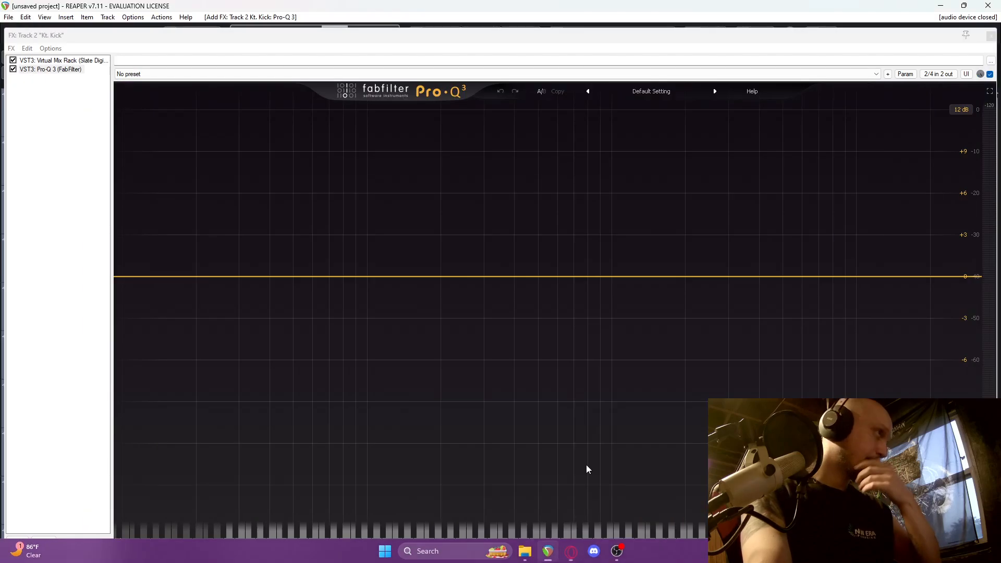
# Start playback and add a 12 dB/oct low cut at about 15.6 Hz to the kick's EQ.
pyautogui.press('space')
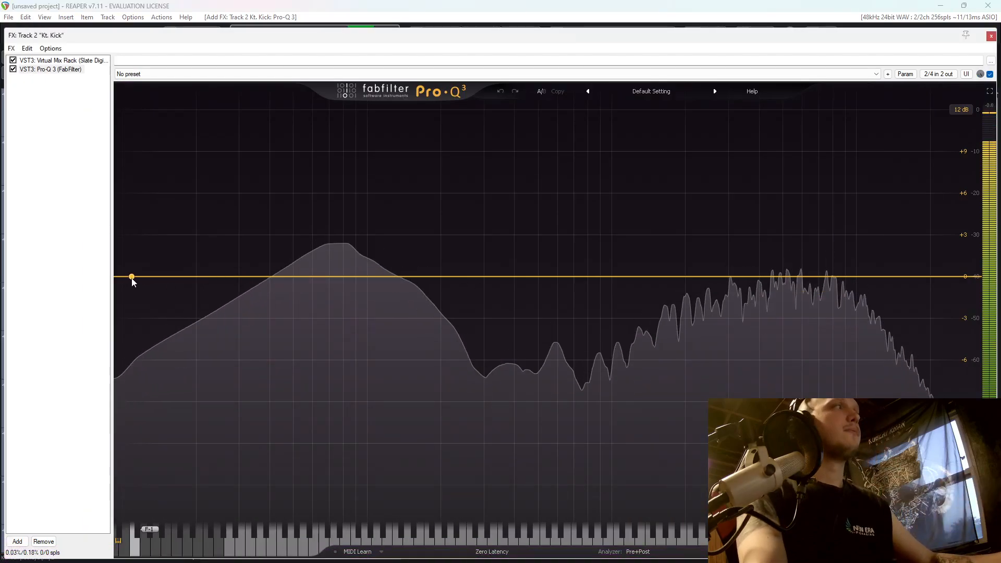
pyautogui.click(148, 276)
pyautogui.moveTo(148, 276); pyautogui.dragTo(171, 280)
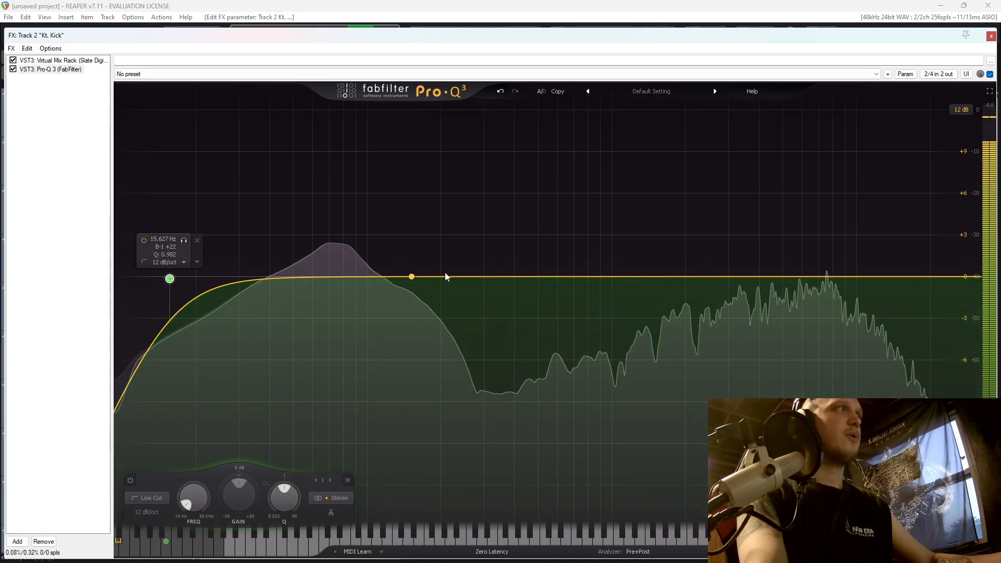
# Cut the kick about 7.5 dB at 416 Hz and boost it about 2.5 dB at 1778 Hz with bell bands, then stop playback.
pyautogui.moveTo(534, 283); pyautogui.dragTo(516, 384)
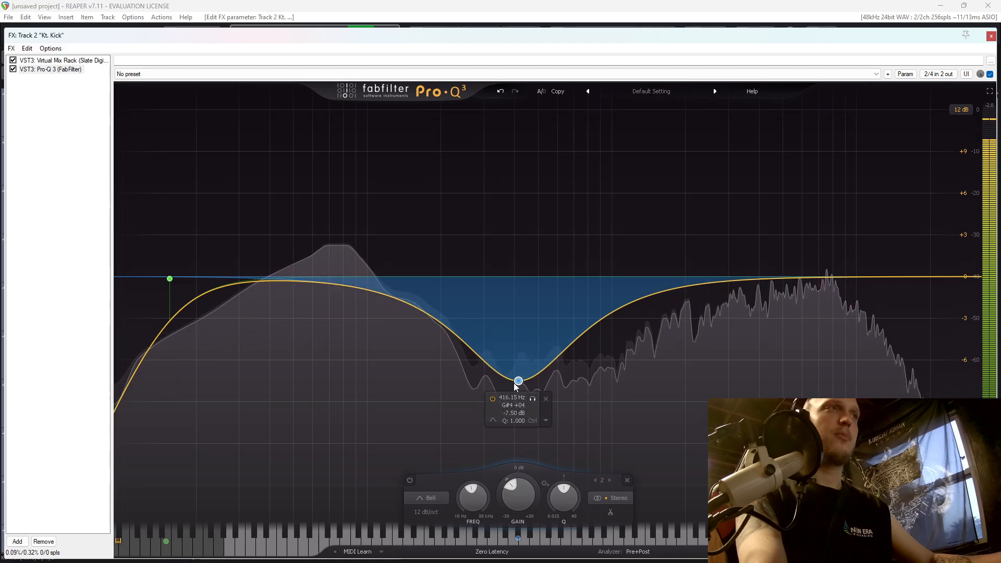
pyautogui.moveTo(655, 290); pyautogui.dragTo(675, 247)
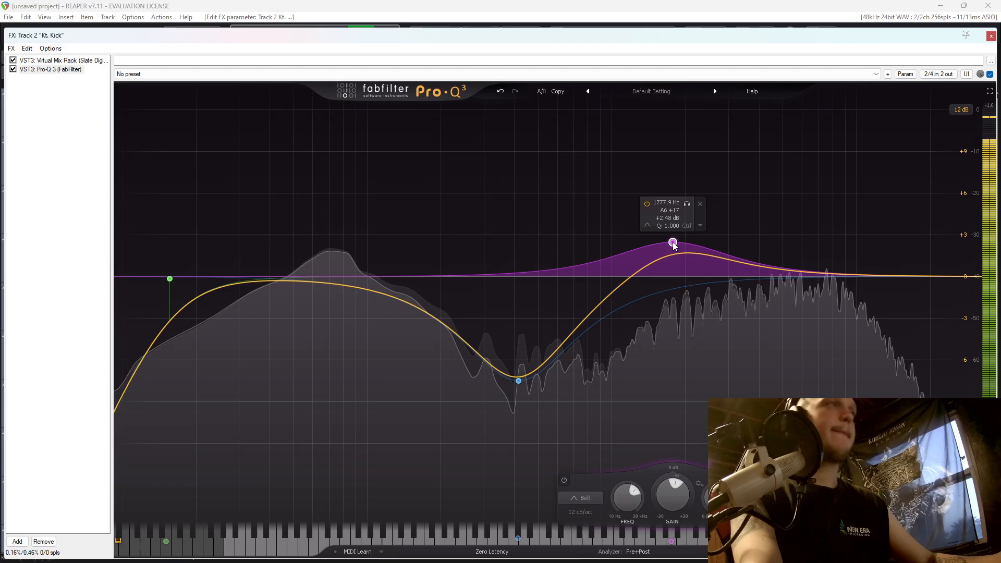
pyautogui.press('space')
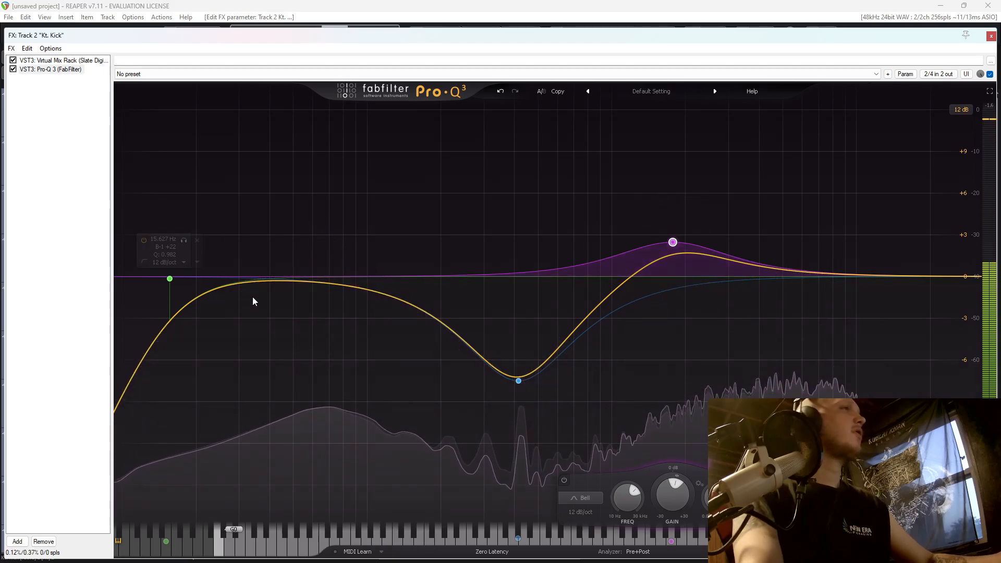
# Start playback and fine-tune the kick's midrange EQ cut to about -7.3 dB at 402 Hz.
pyautogui.click(447, 278)
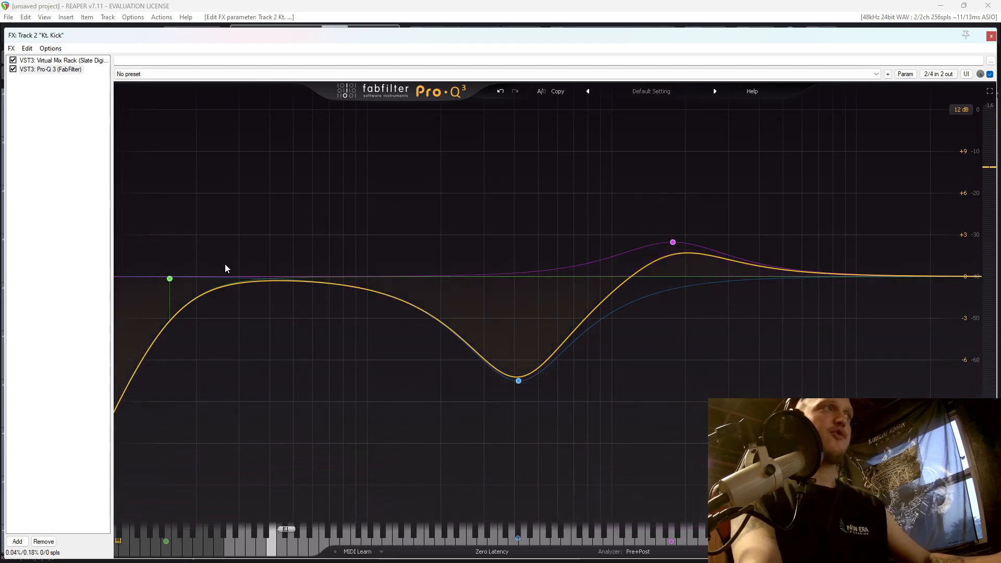
pyautogui.press('space')
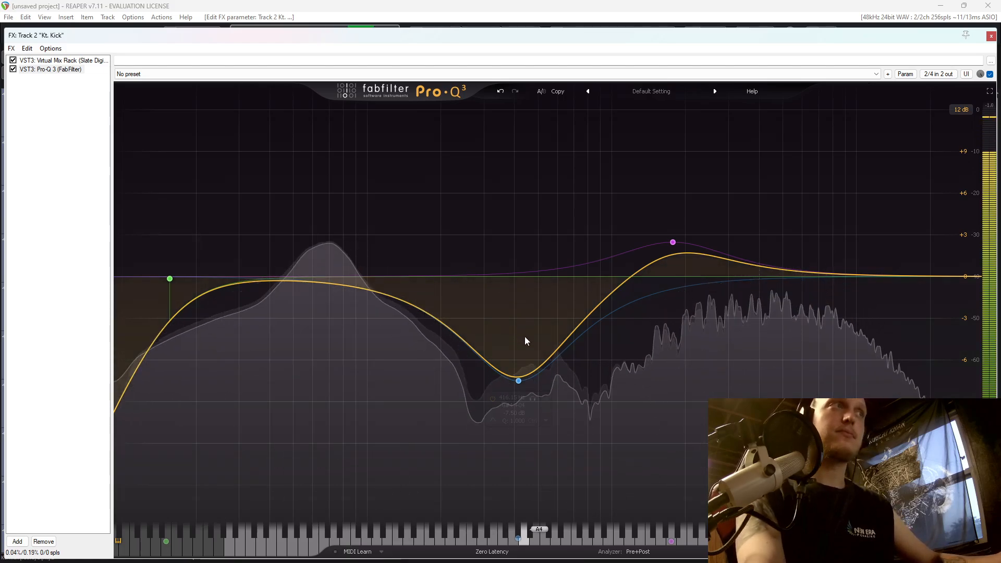
pyautogui.moveTo(518, 380); pyautogui.dragTo(519, 382)
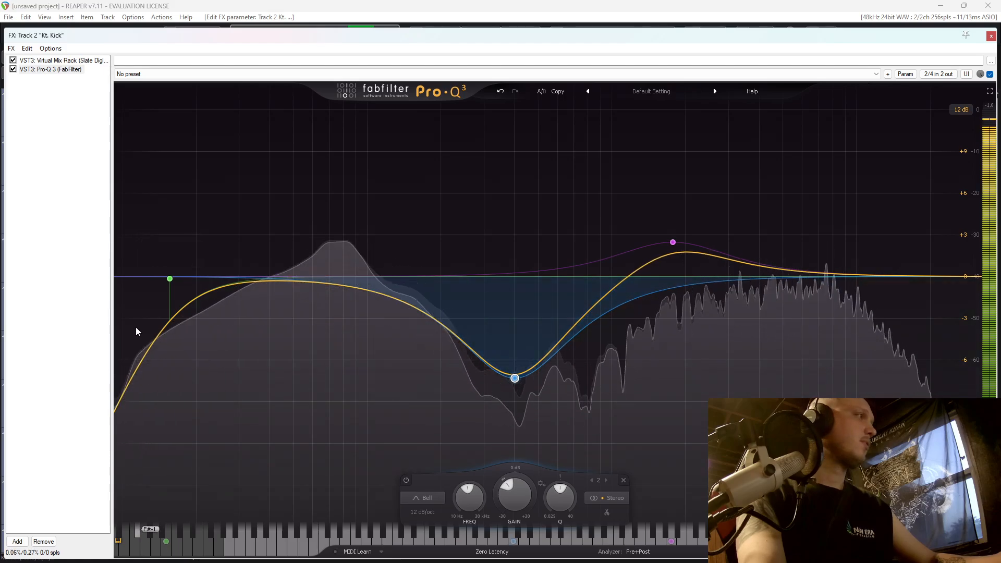
# Filter the plugins for "virt" and add a second VST3: Virtual Mix Rack (Slate Digital) after Pro-Q 3 on the kick track.
pyautogui.click(18, 542)
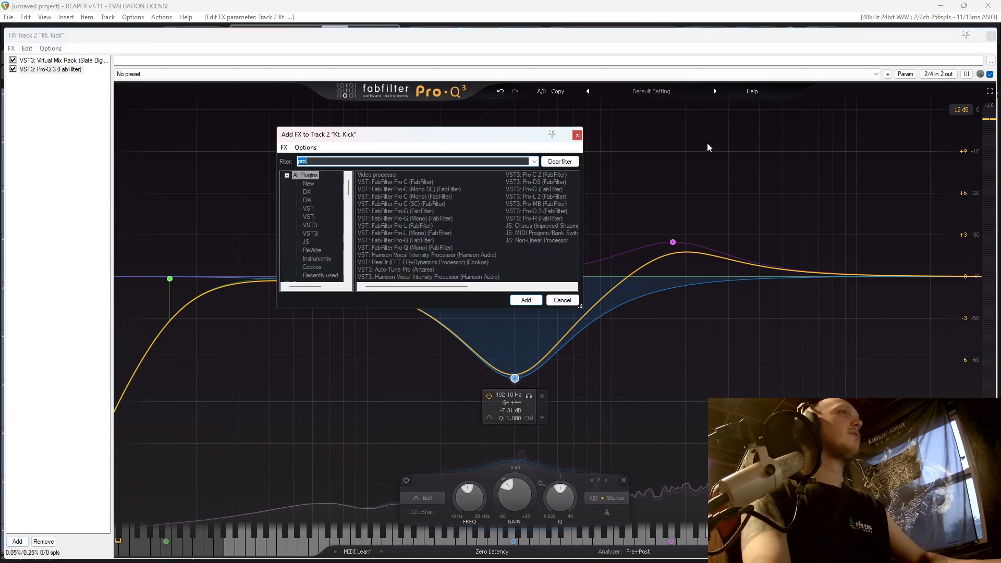
pyautogui.click(577, 138)
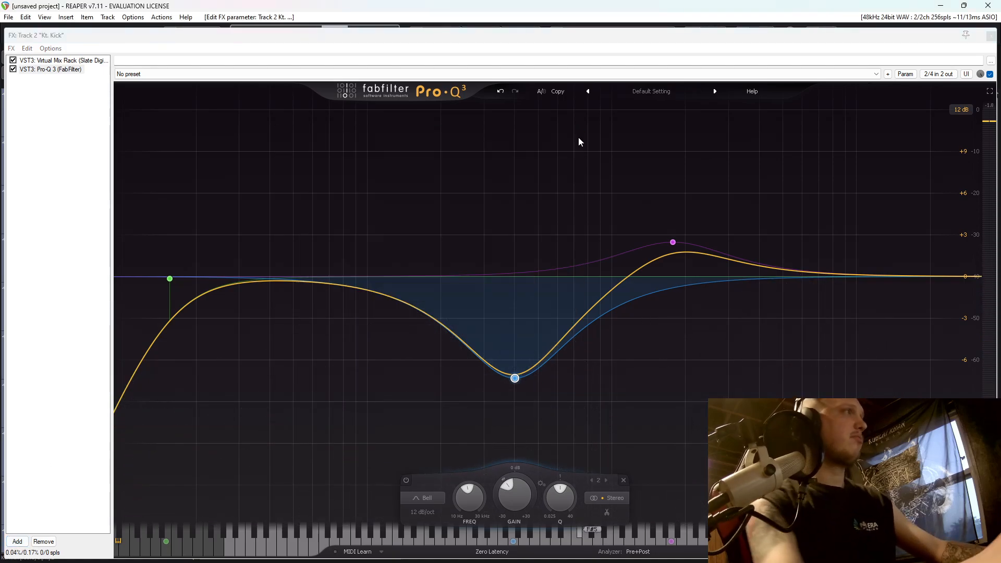
pyautogui.click(18, 543)
pyautogui.write('vi')
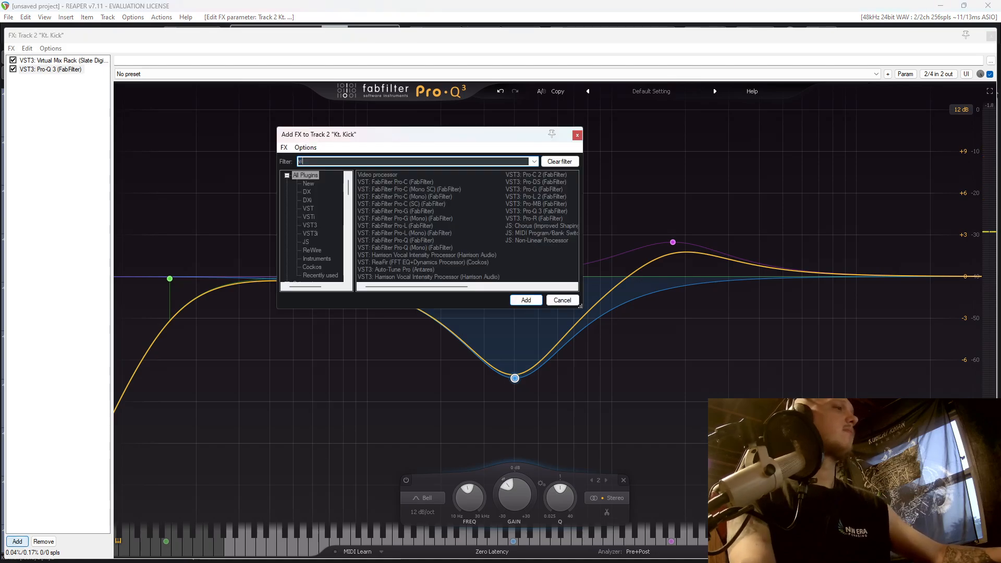
pyautogui.write('rt')
pyautogui.click(415, 189)
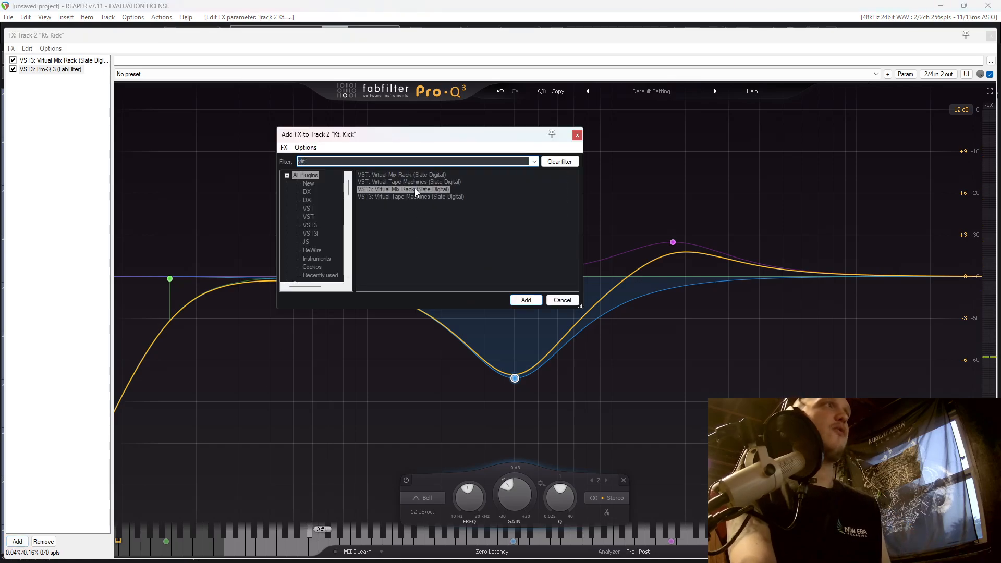
pyautogui.doubleClick(415, 189)
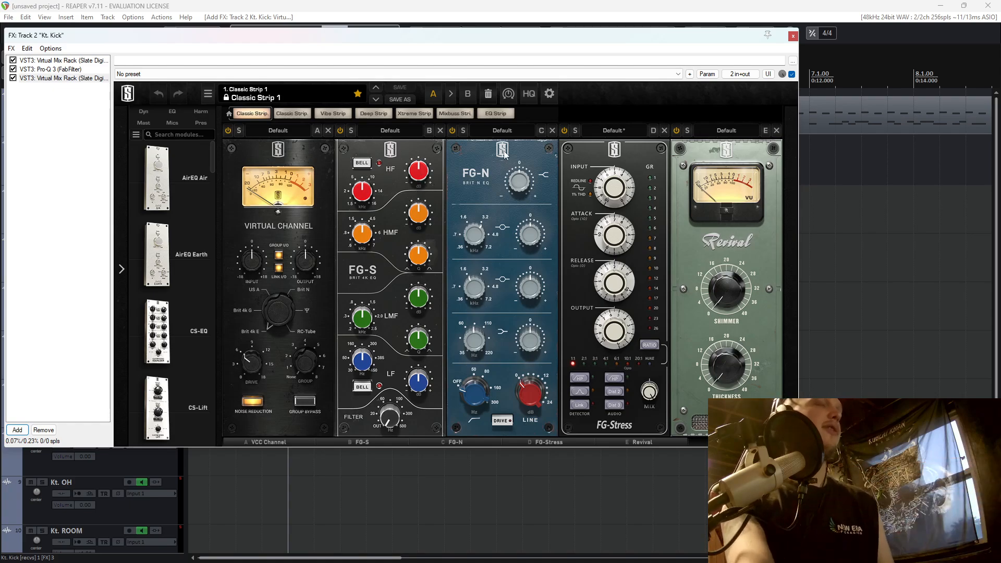
# Remove the FG-S, FG-N and Revival modules from the second Virtual Mix Rack.
pyautogui.click(441, 130)
pyautogui.click(441, 130)
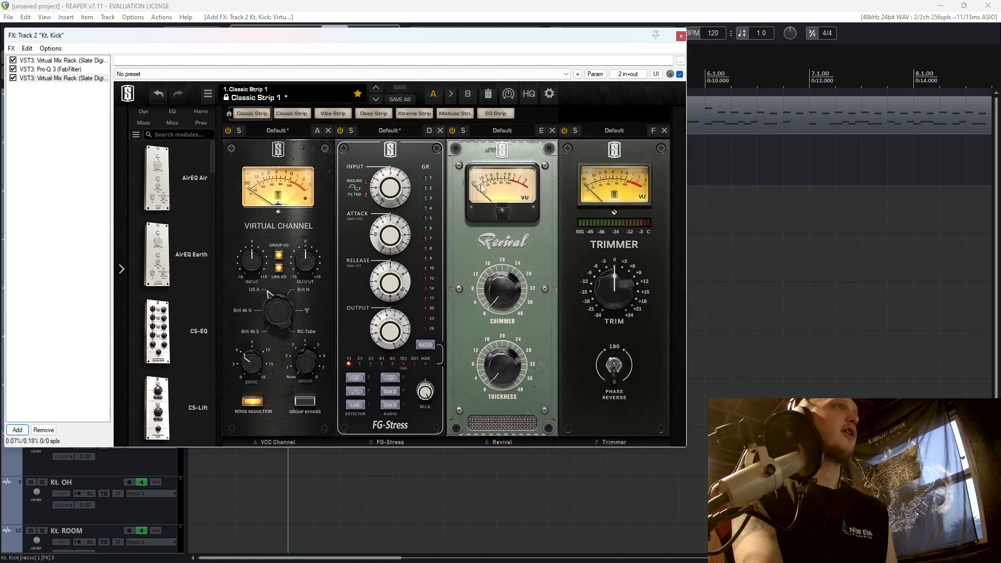
pyautogui.click(554, 130)
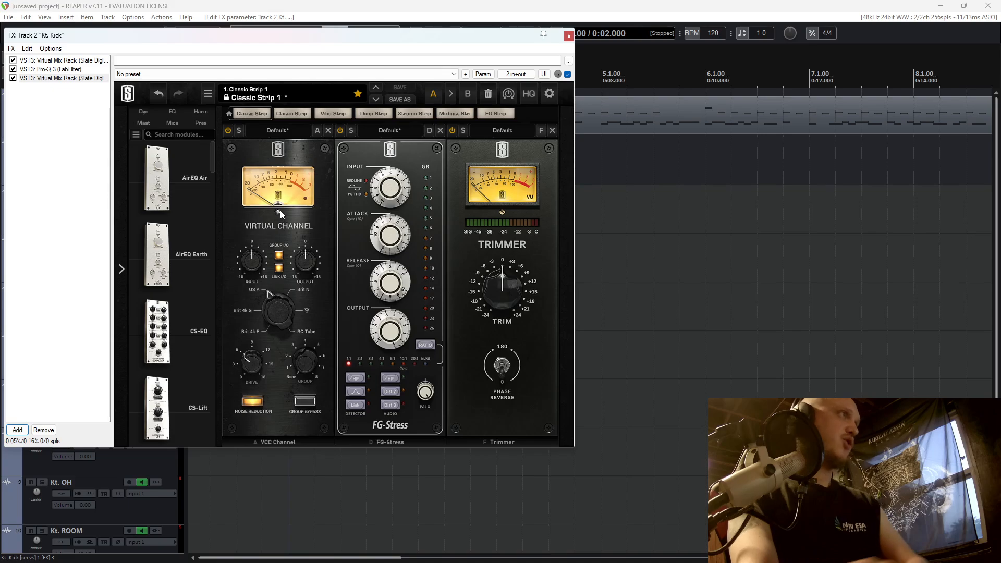
# Move the kick's effects window clear of the tracks, review its Pro-Q 3 curve and return to the second Virtual Mix Rack.
pyautogui.moveTo(315, 37); pyautogui.dragTo(668, 115)
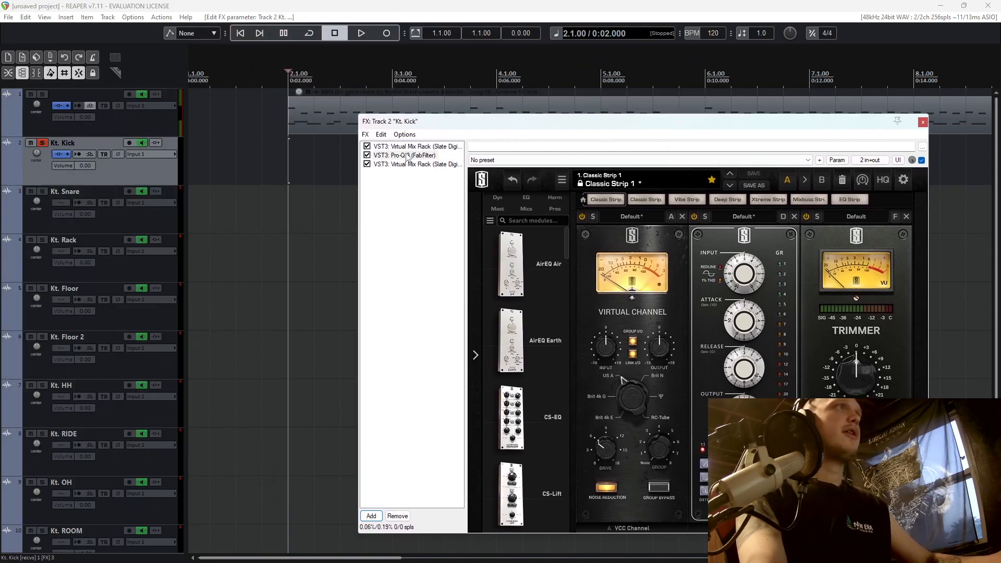
pyautogui.click(384, 147)
pyautogui.moveTo(424, 36); pyautogui.dragTo(553, 66)
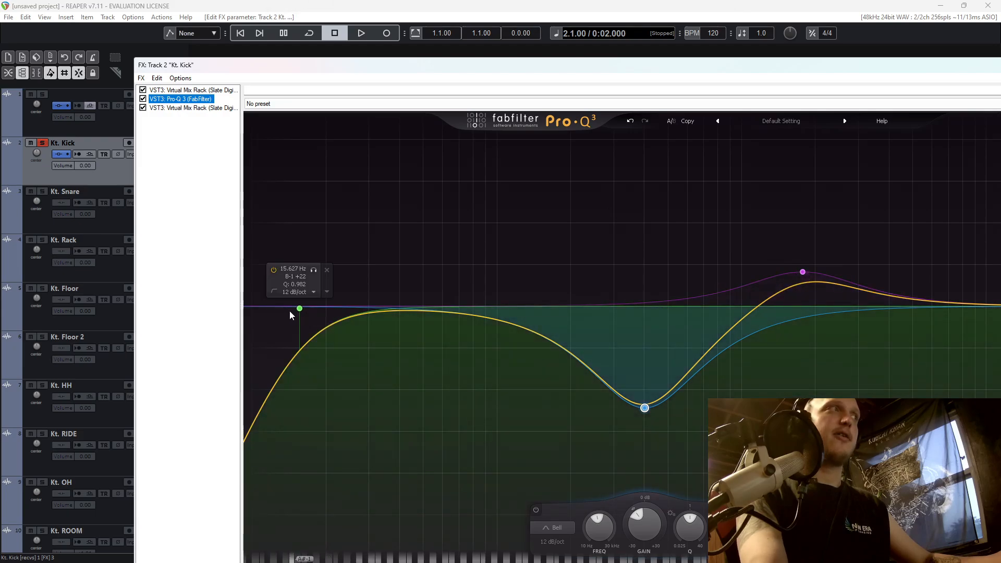
pyautogui.click(193, 107)
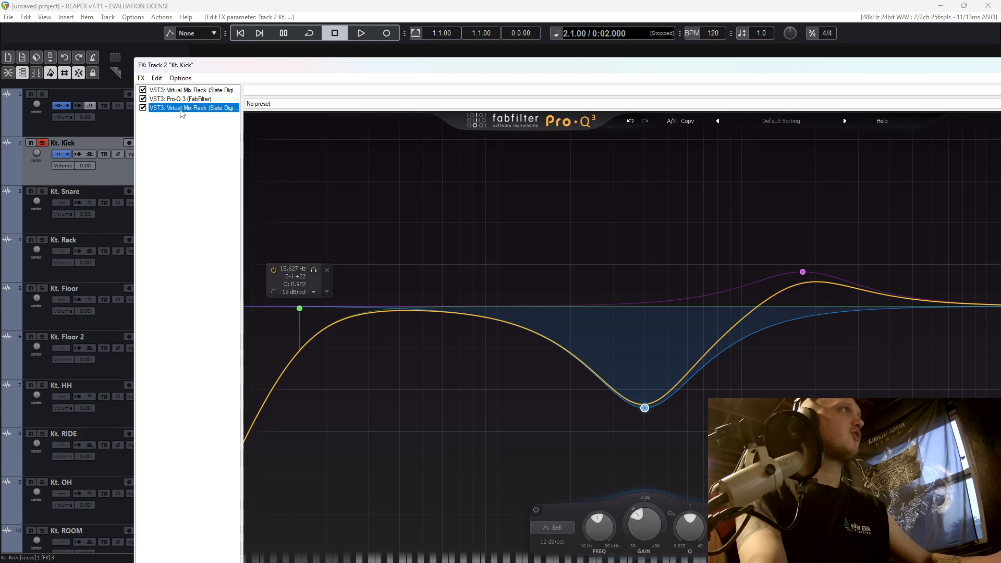
# Audition the kick through the second Virtual Mix Rack and remove its Virtual Channel module.
pyautogui.press('space')
pyautogui.moveTo(455, 68); pyautogui.dragTo(594, 99)
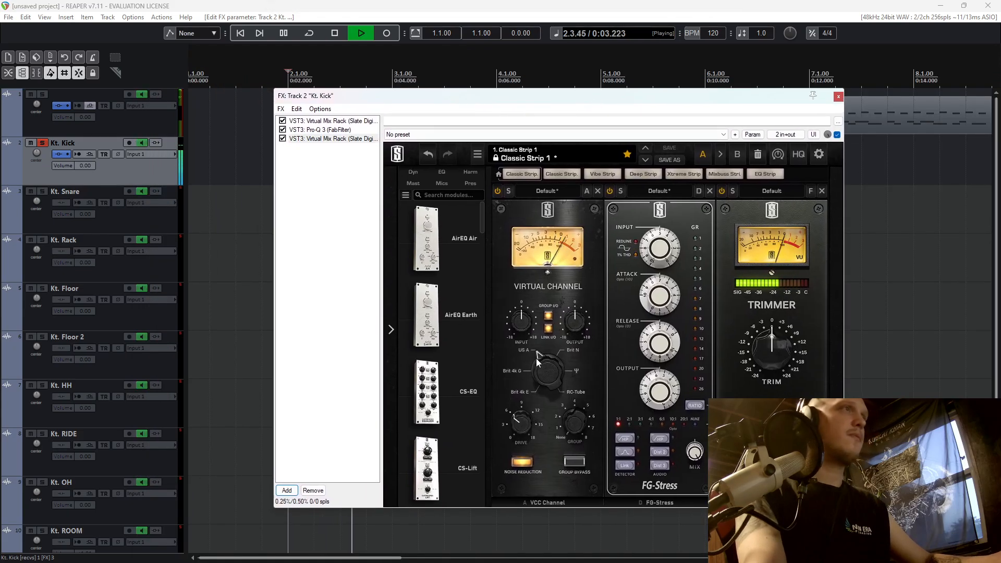
pyautogui.press('space')
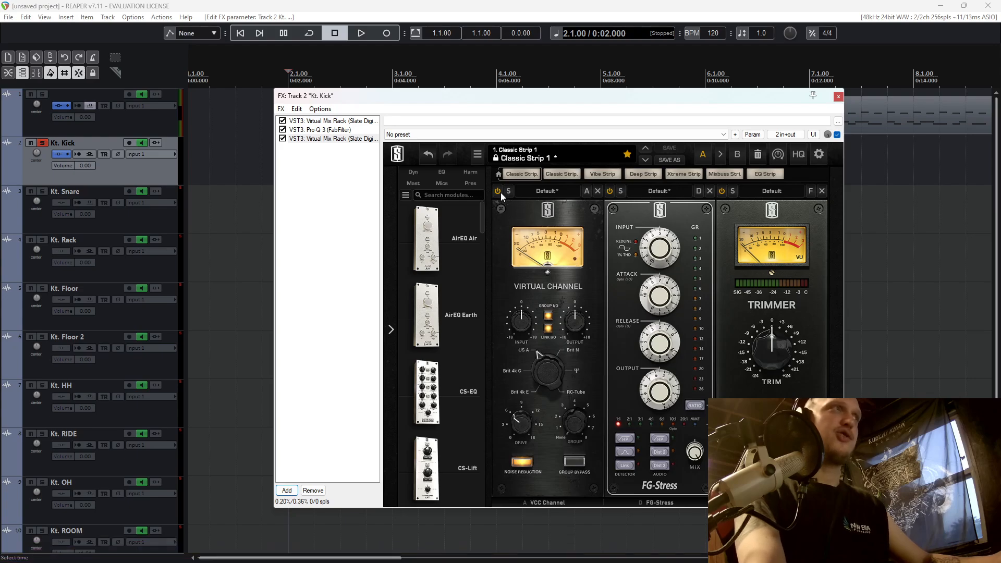
pyautogui.click(597, 191)
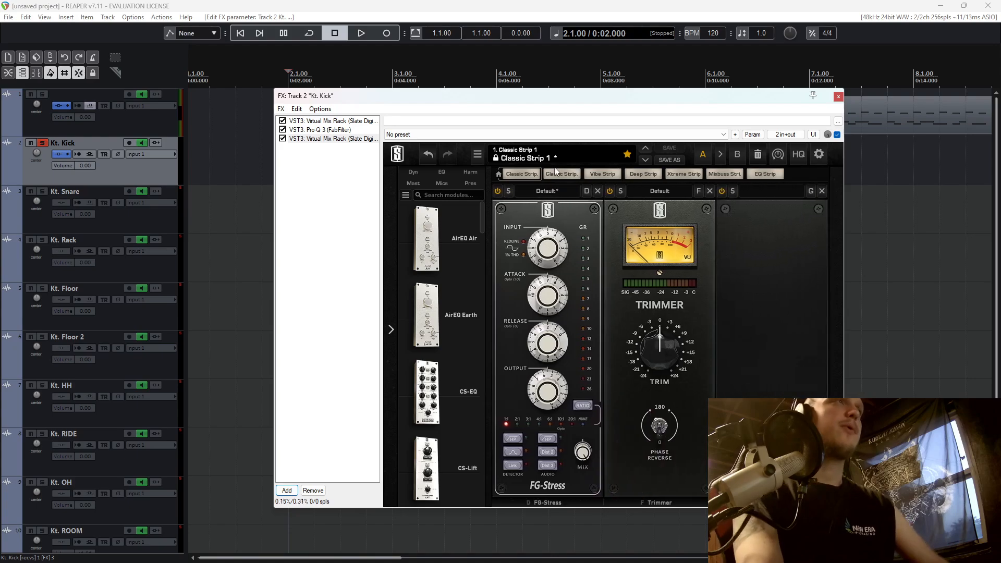
# Enable the detector high-pass filter on FG-Stress and set its attack to about 10.5 while auditioning the kick.
pyautogui.press('space')
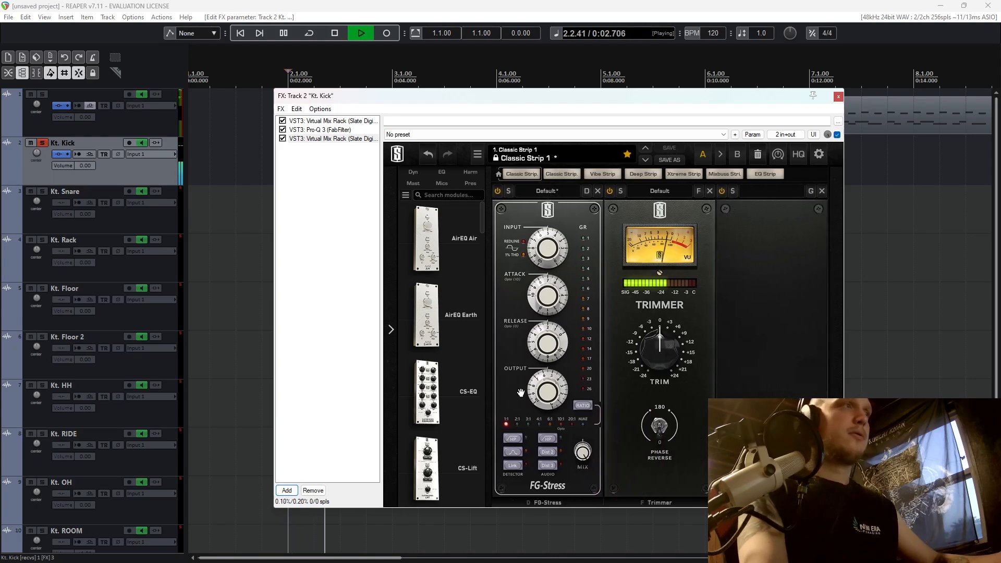
pyautogui.press('space')
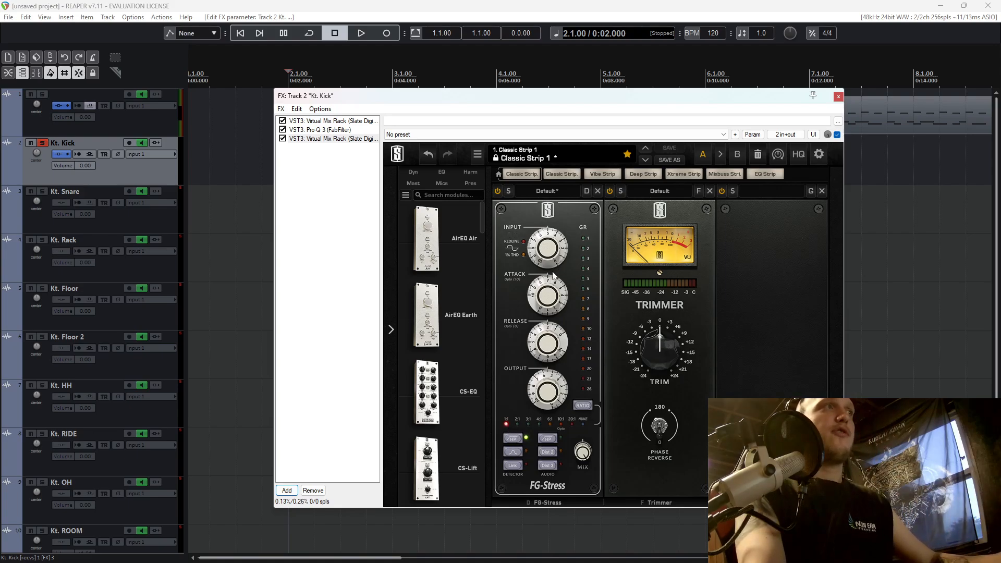
pyautogui.press('space')
pyautogui.moveTo(549, 311); pyautogui.dragTo(550, 282)
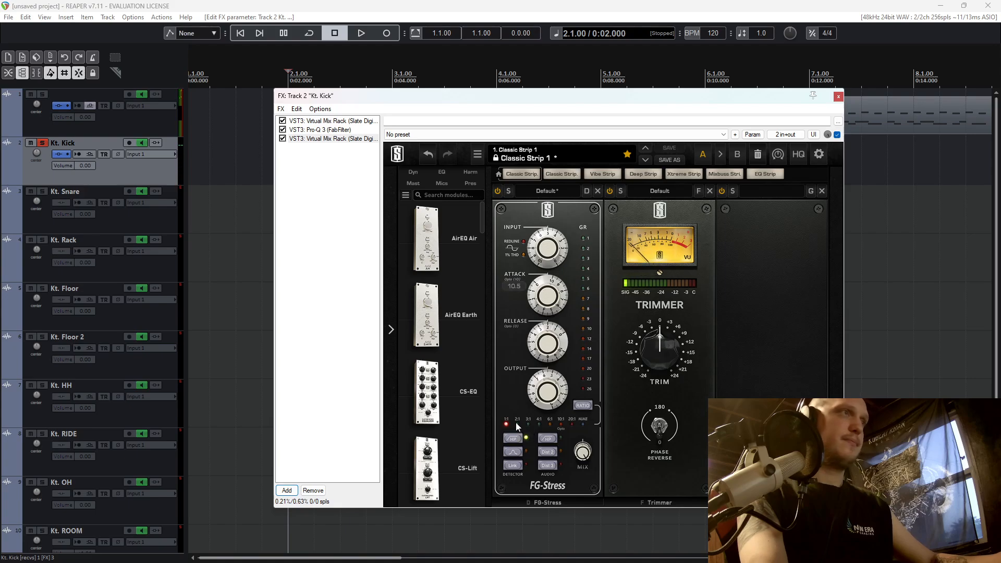
# Try the 3:1, 4:1 and Nuke ratios on FG-Stress during playback, and settle on 2:1.
pyautogui.click(529, 424)
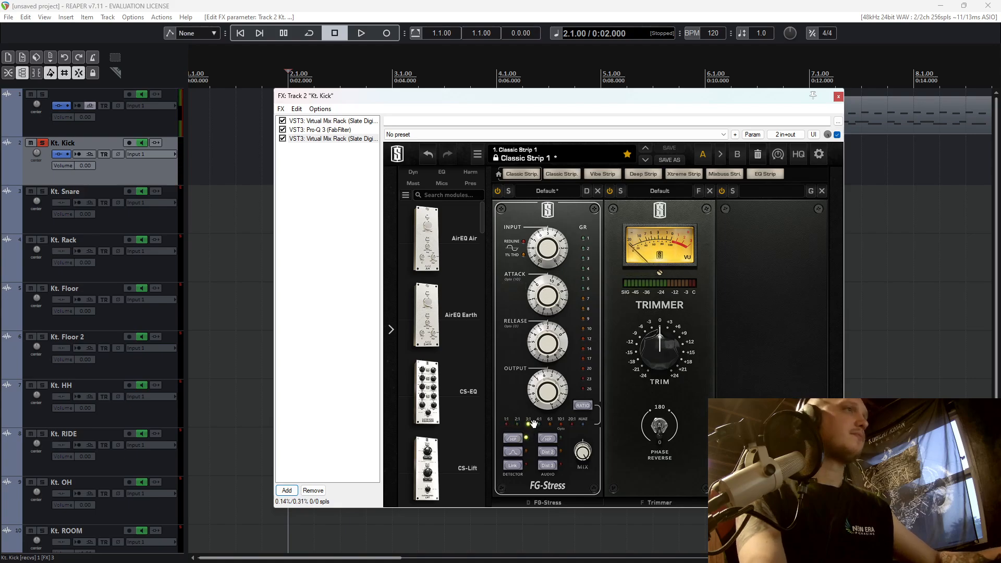
pyautogui.press('space')
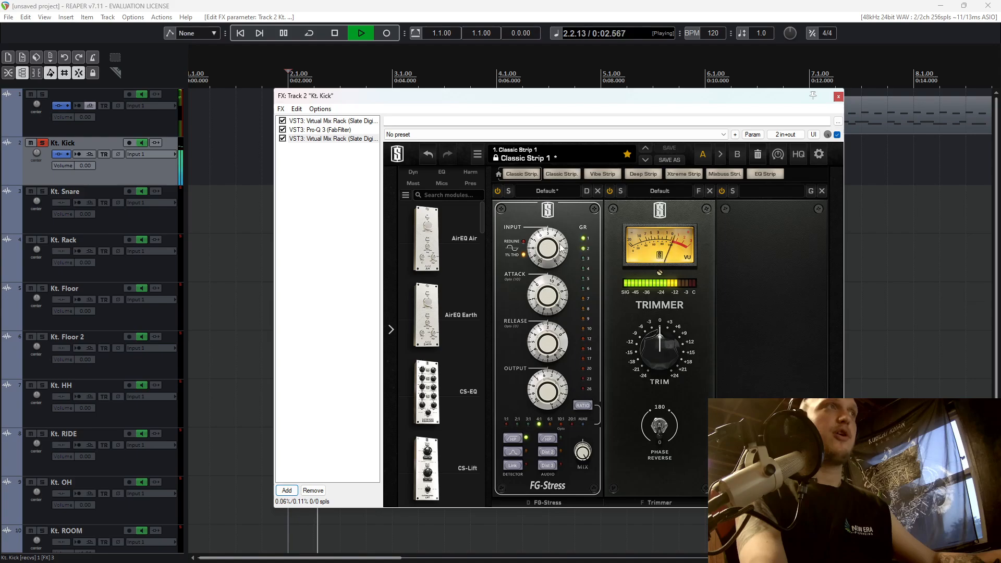
pyautogui.click(583, 425)
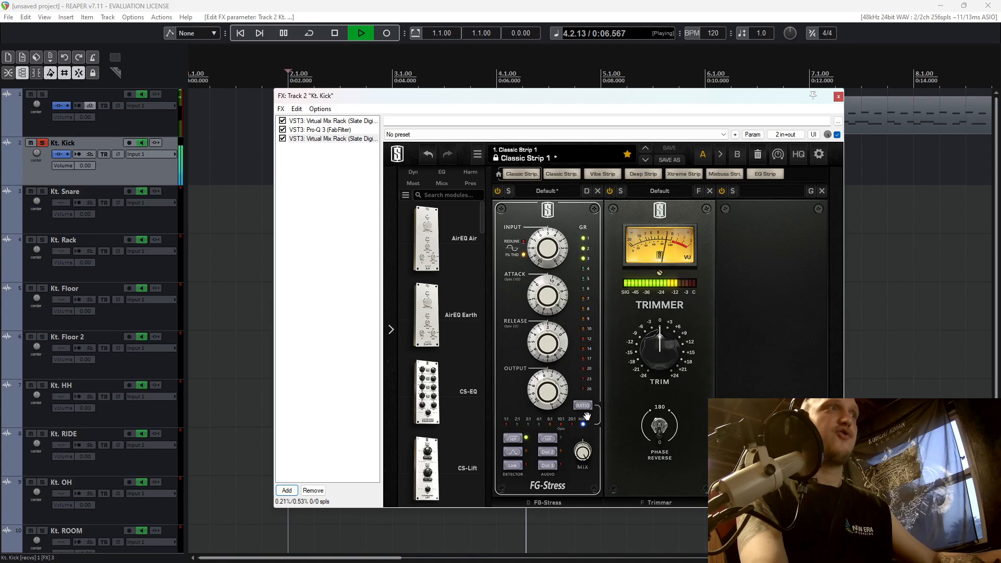
pyautogui.press('space')
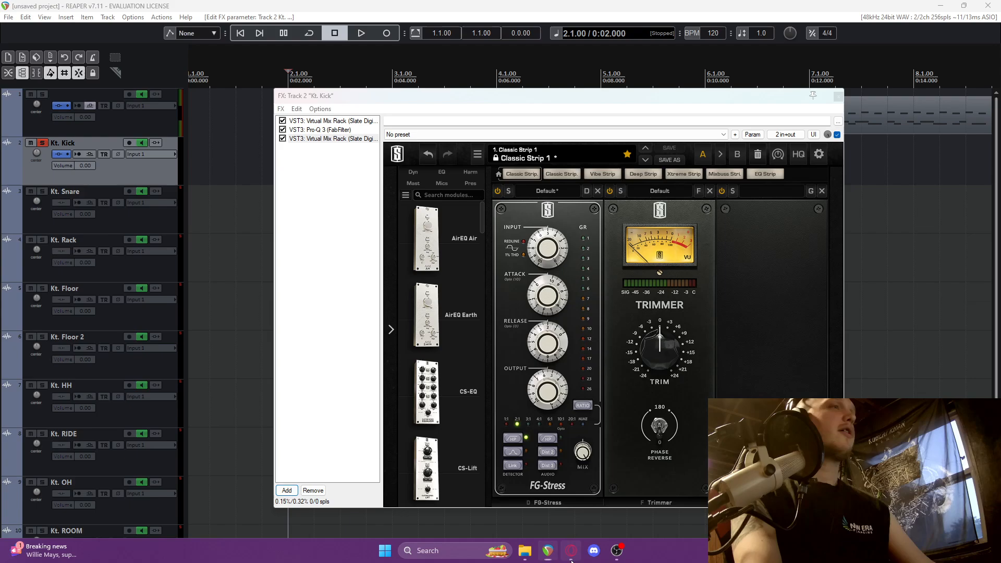
# Switch to the browser to examine the Compressor section on the Logic Pro plug-ins page, and return to REAPER.
pyautogui.click(571, 551)
pyautogui.scroll(6, 351, 366)
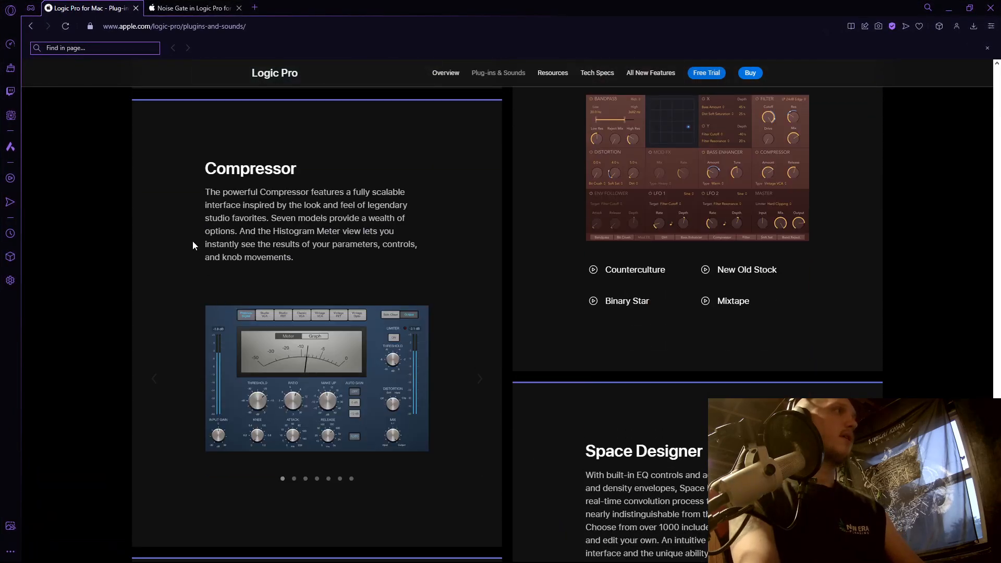
pyautogui.moveTo(204, 179); pyautogui.dragTo(294, 175)
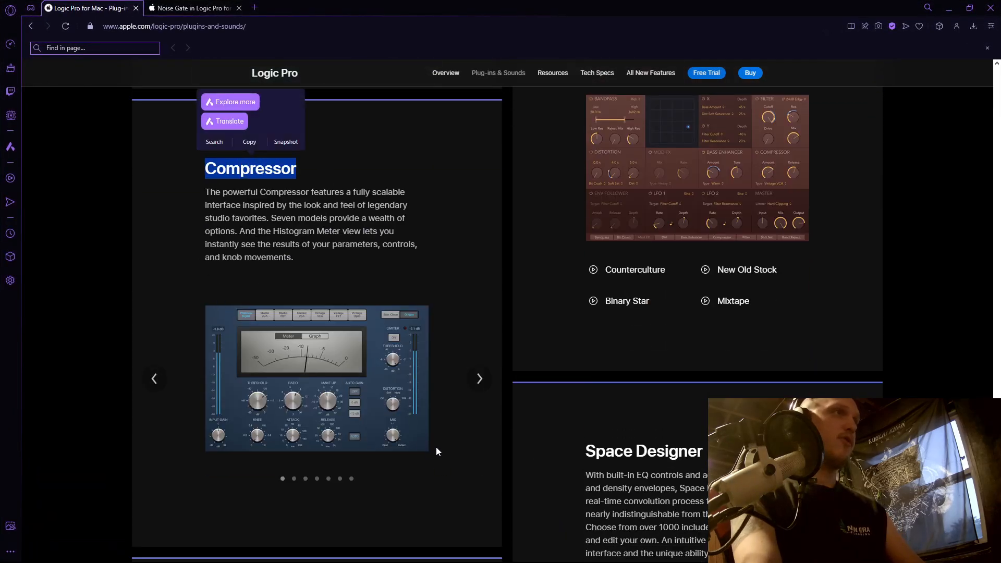
pyautogui.click(395, 379)
pyautogui.scroll(-3, 331, 340)
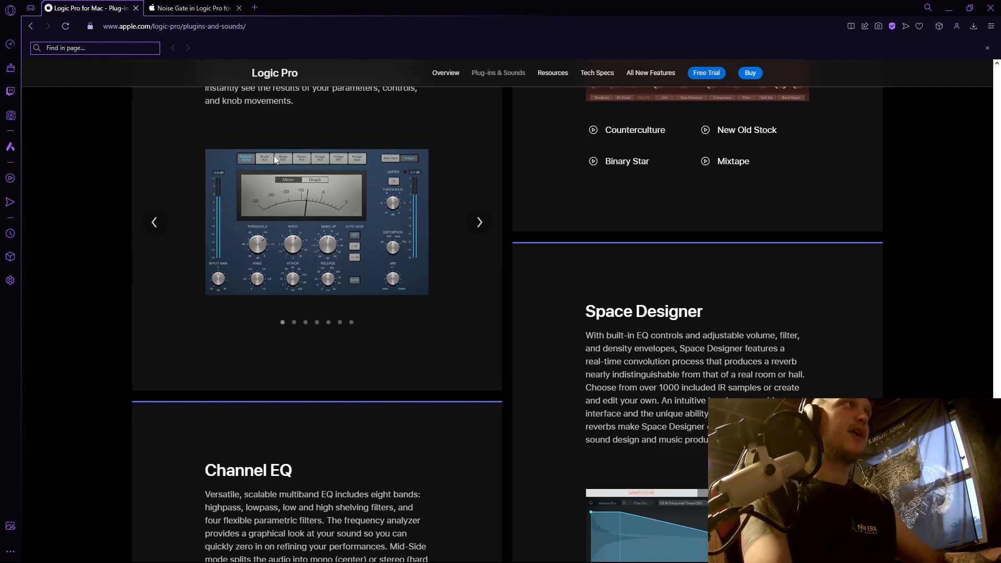
pyautogui.hotkey('alt', 'Tab')
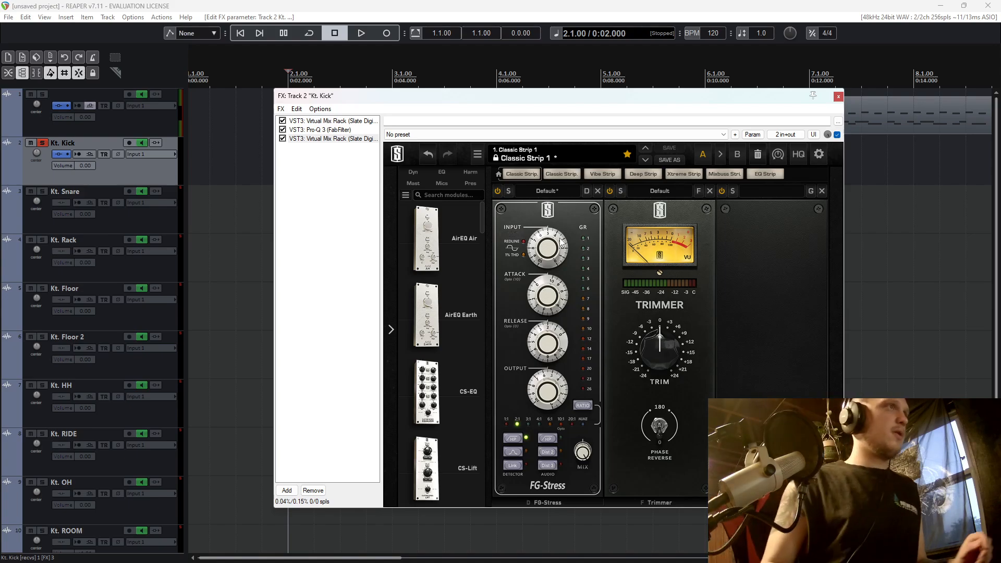
# Place the edit cursor at 7.4.00 on the drum MIDI item and move the kick's effects window aside.
pyautogui.press('space')
pyautogui.press('space')
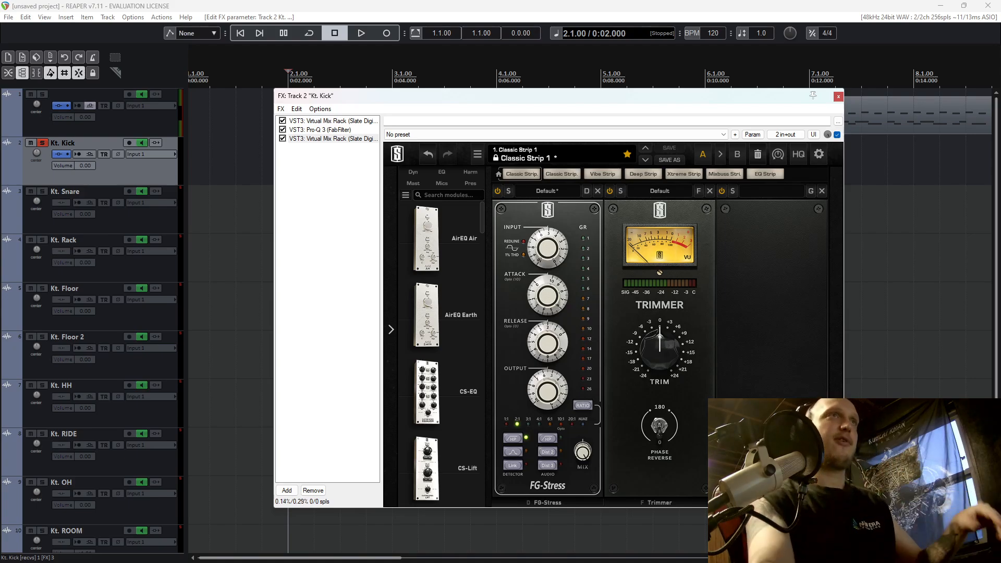
pyautogui.doubleClick(917, 117)
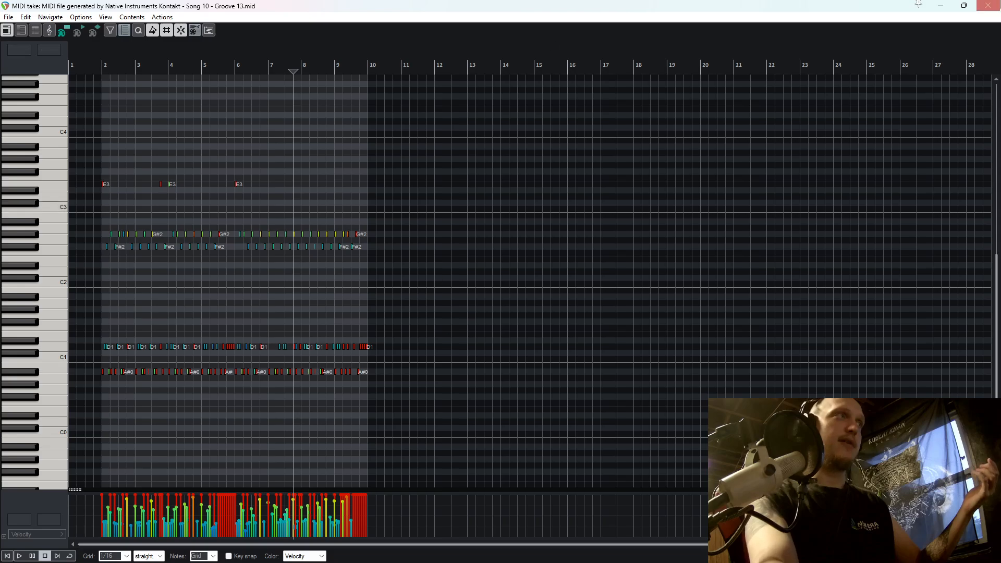
pyautogui.click(989, 5)
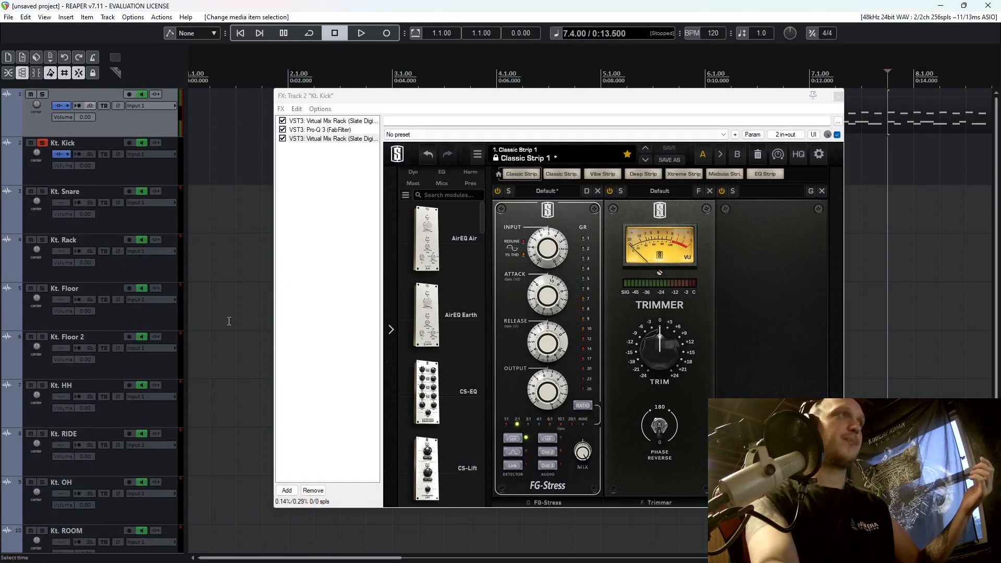
pyautogui.moveTo(618, 100); pyautogui.dragTo(721, 101)
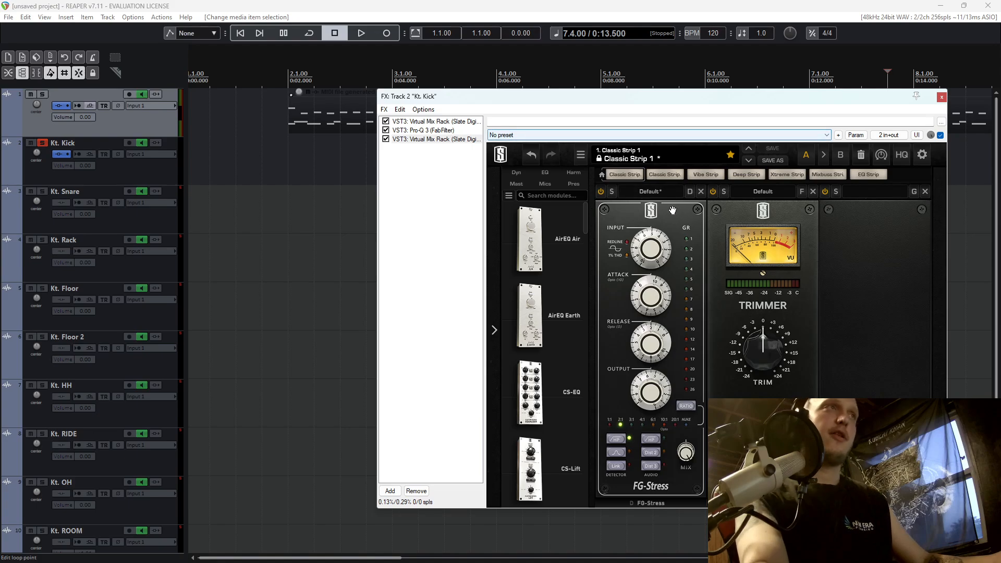
# Play the drums and adjust the input and attack of FG-Stress, setting its output to about 6.3.
pyautogui.press('space')
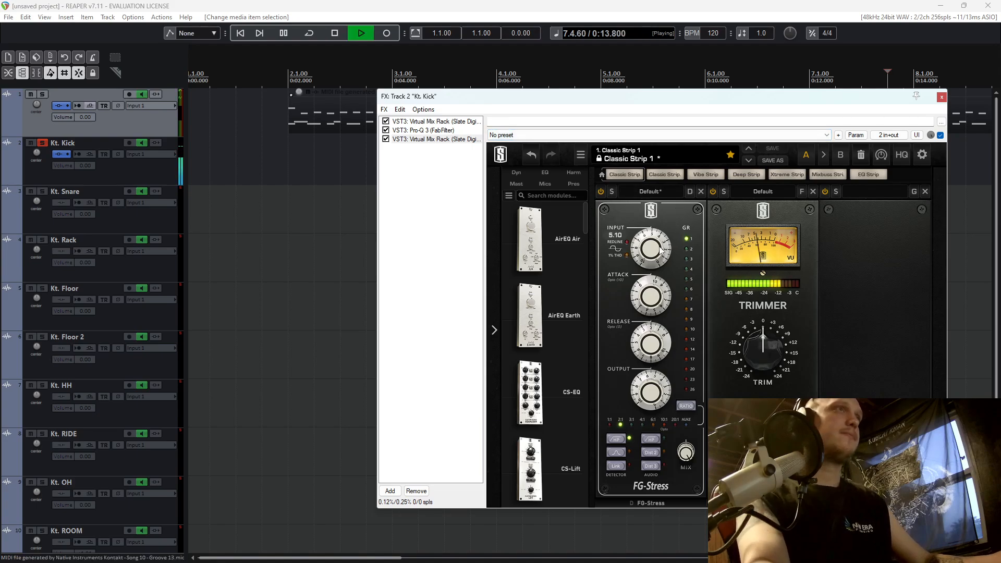
pyautogui.moveTo(651, 296); pyautogui.dragTo(645, 350)
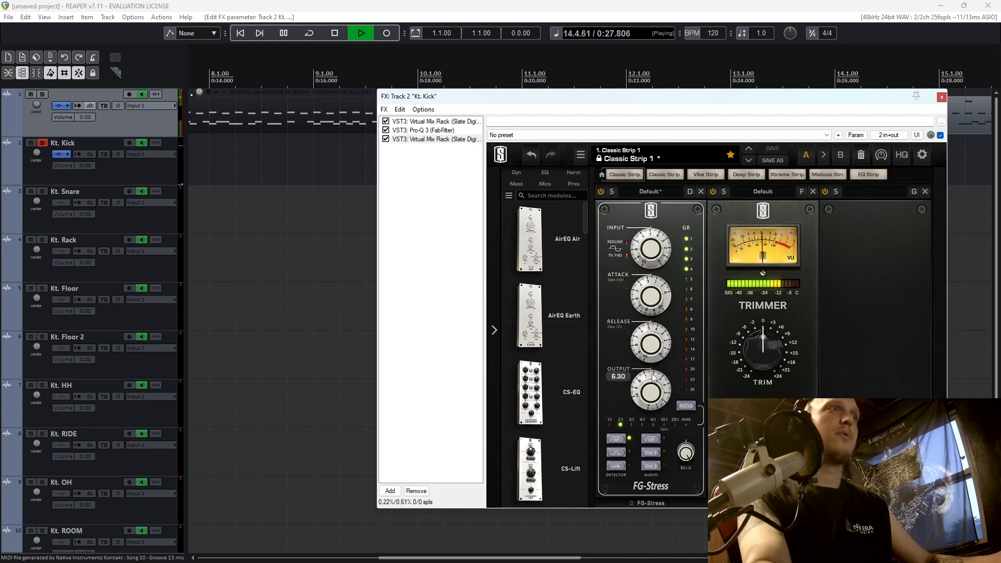
# Toggle the FG-Stress module during playback to compare the kick with and without it, and stop playback.
pyautogui.click(599, 194)
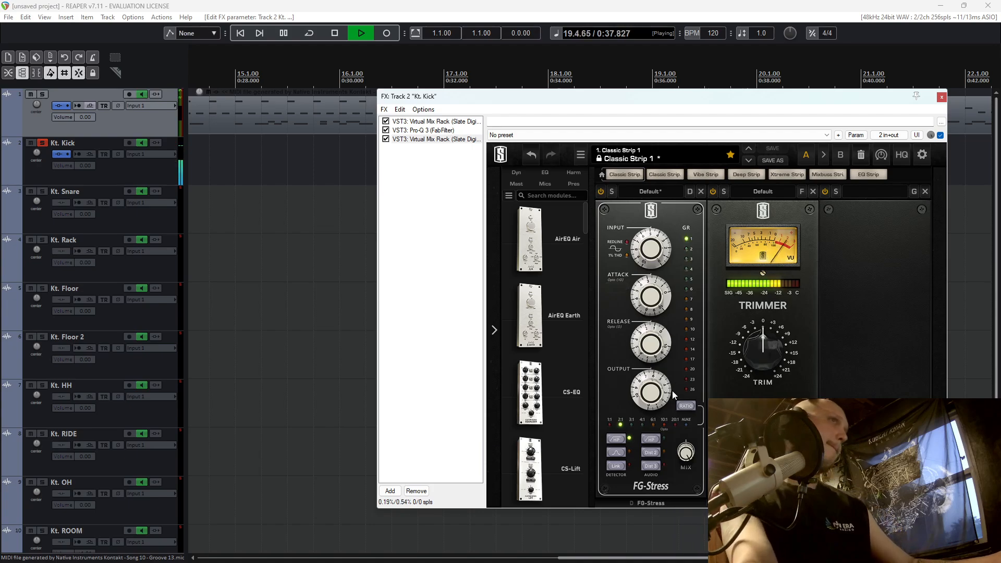
pyautogui.moveTo(673, 394)
pyautogui.press('space')
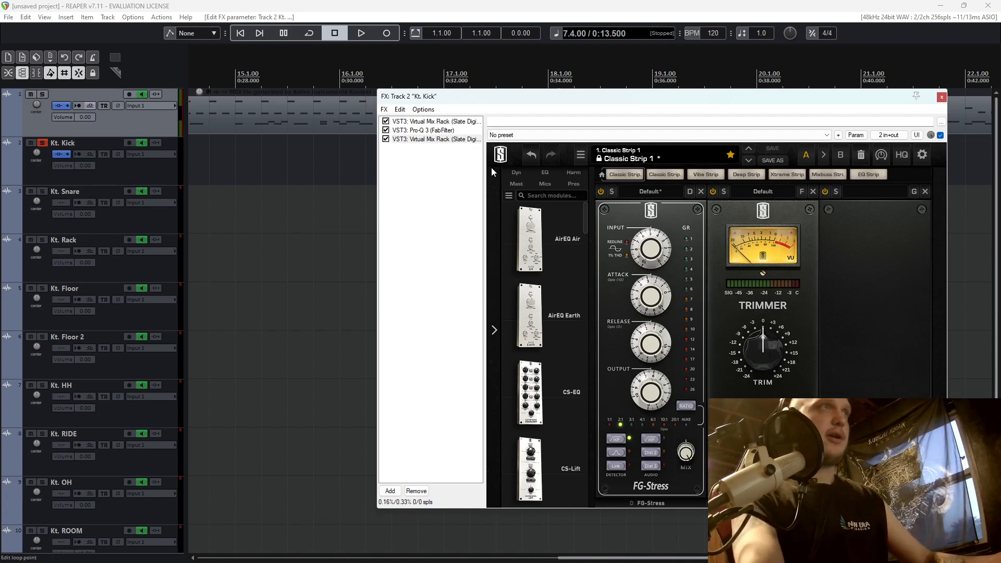
# Compare the kick with the second Virtual Mix Rack bypassed and enabled, replaying it from 2.1.00.
pyautogui.press('space')
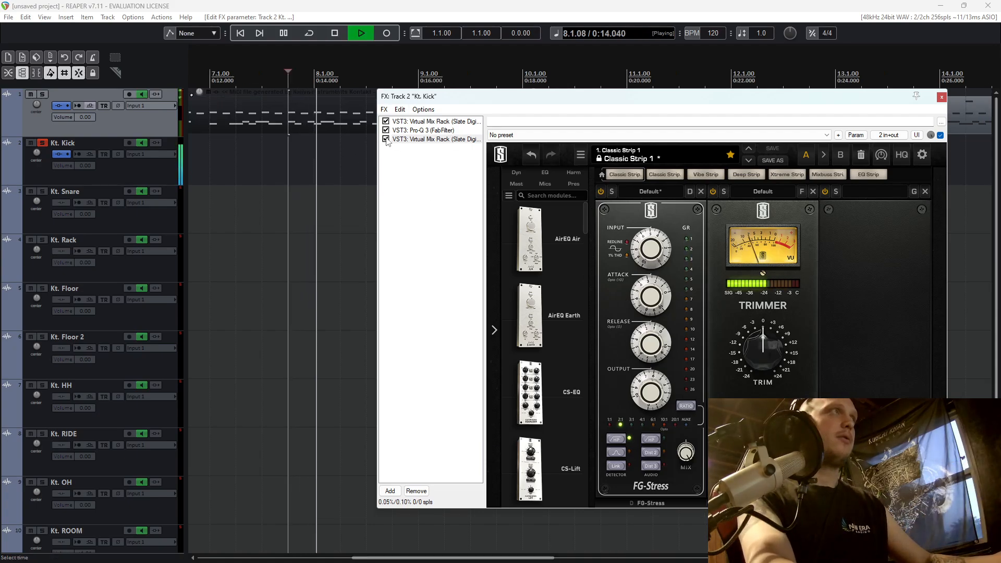
pyautogui.click(386, 140)
pyautogui.scroll(-5, 283, 140)
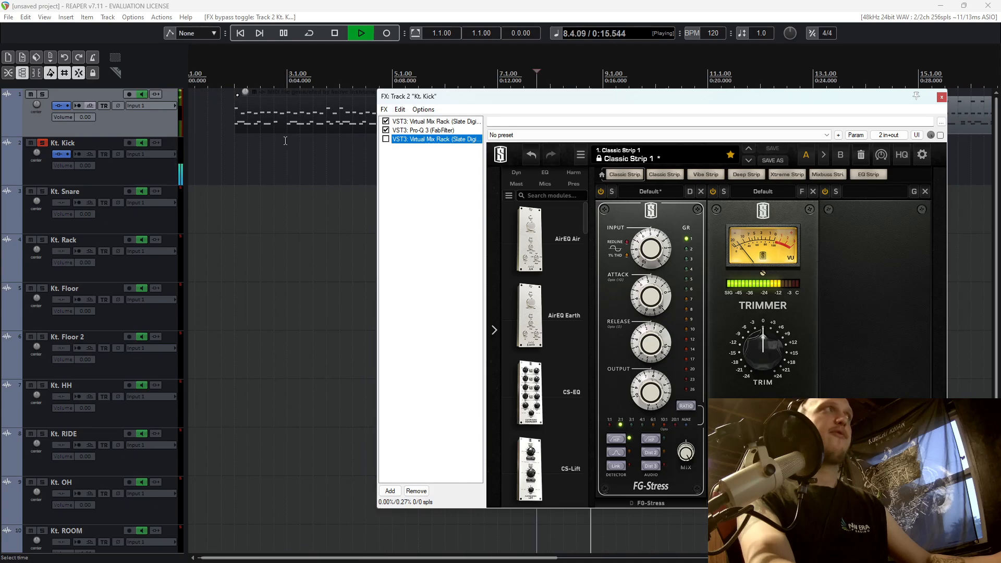
pyautogui.click(229, 152)
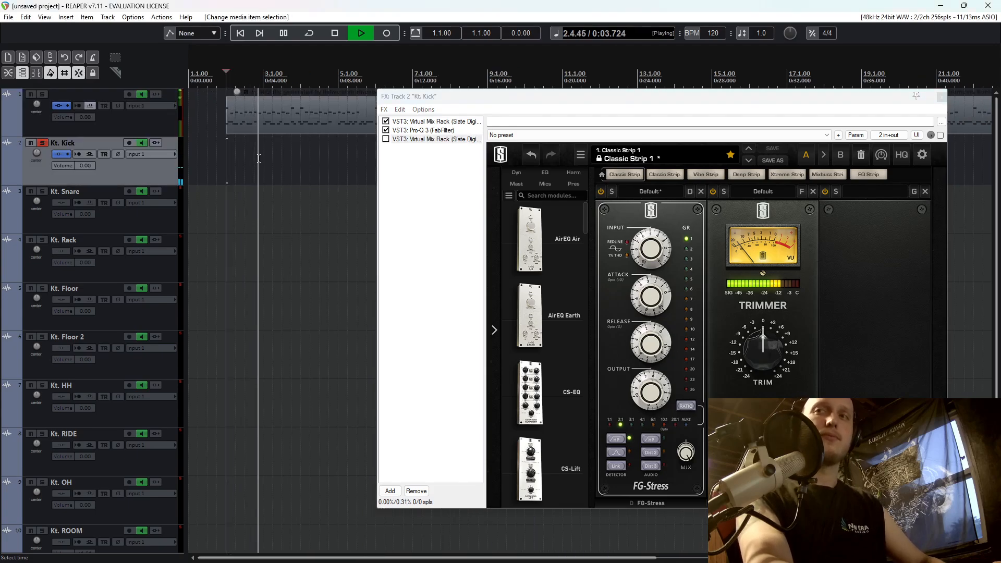
pyautogui.press('space')
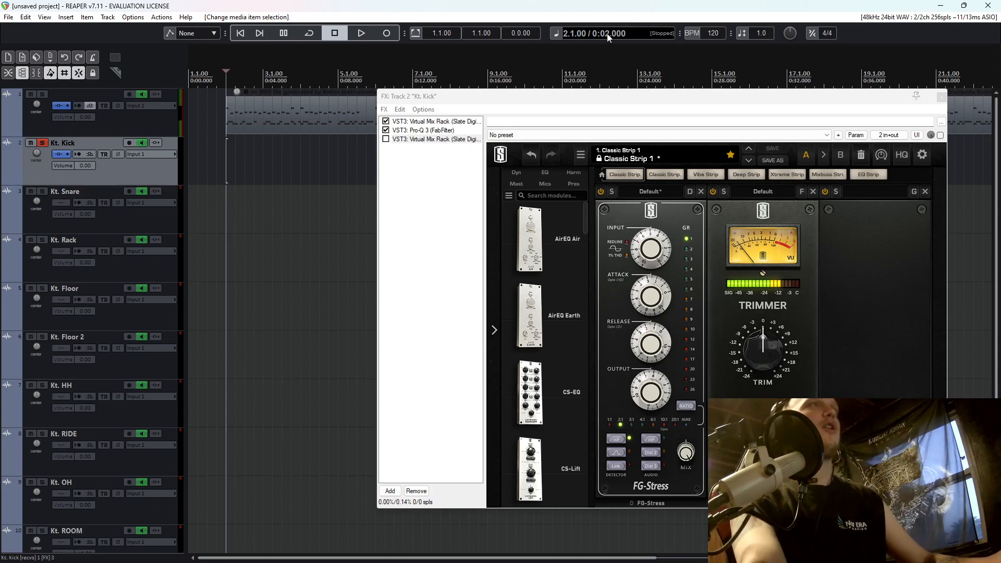
pyautogui.press('space')
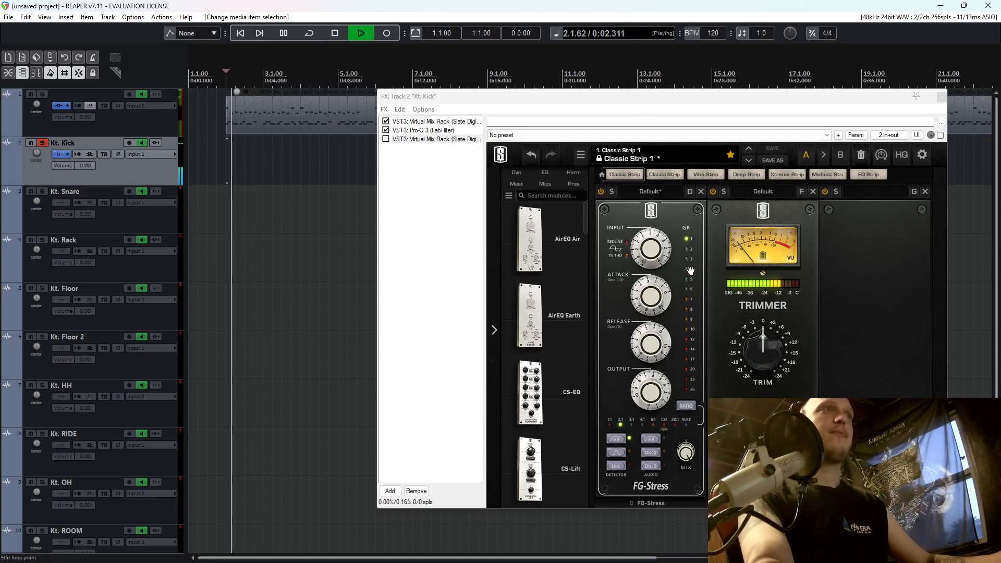
pyautogui.click(386, 139)
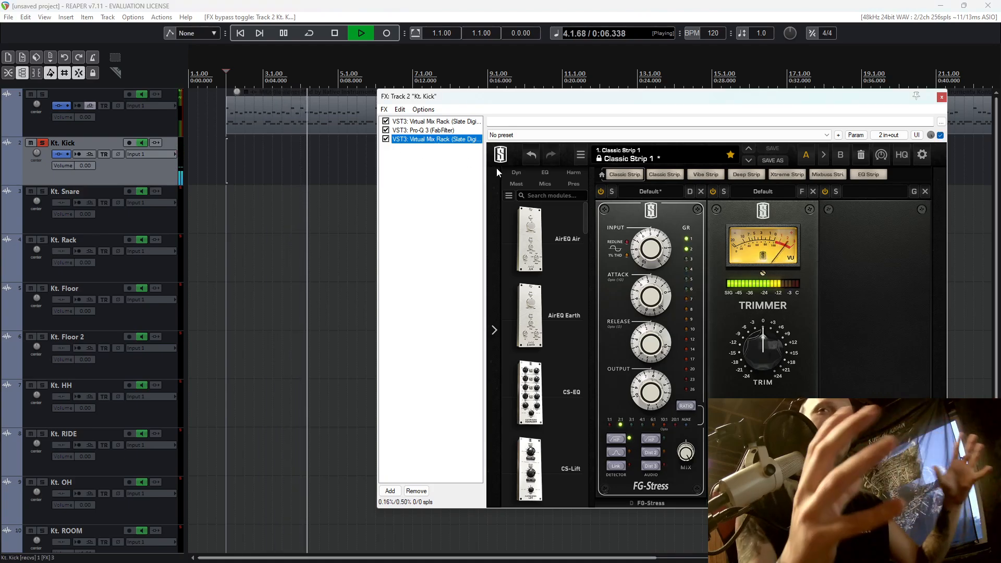
# Unsolo the kick track and play the full drum kit from 1.4.00.
pyautogui.click(43, 143)
pyautogui.press('space')
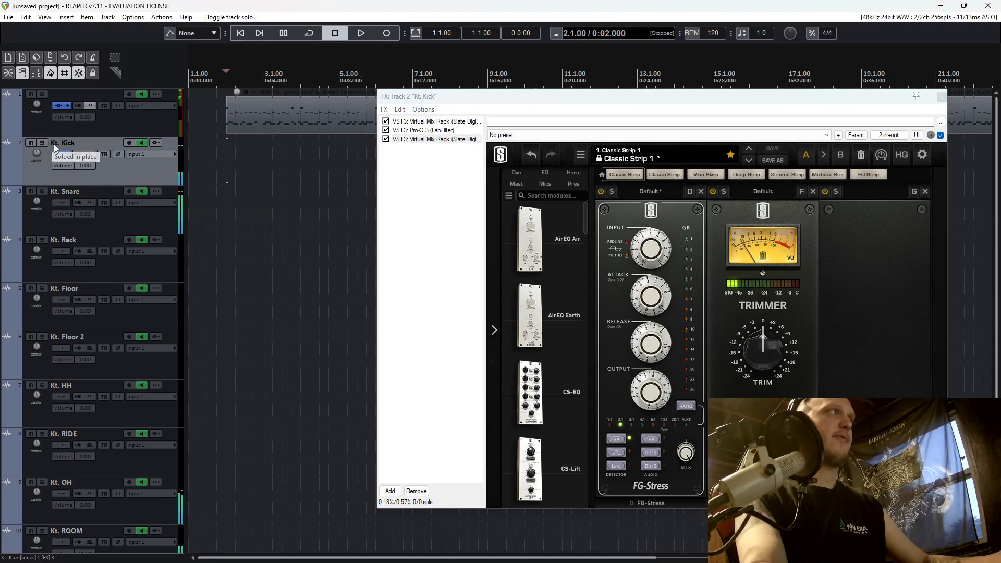
pyautogui.click(214, 159)
pyautogui.press('space')
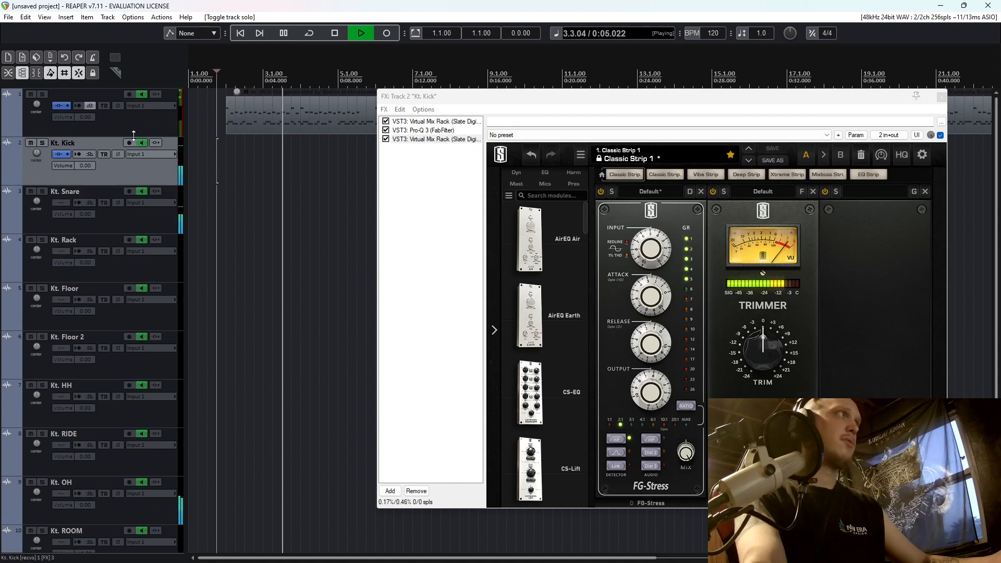
# Compare the kick's whole effects chain bypassed and enabled within the full kit, then stop playback and close the effects window.
pyautogui.click(68, 155)
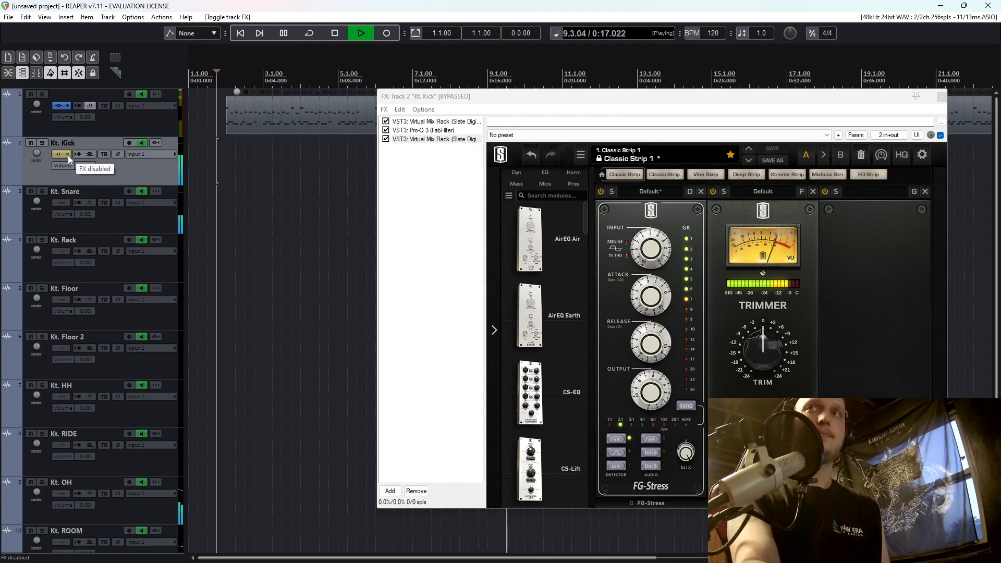
pyautogui.click(68, 155)
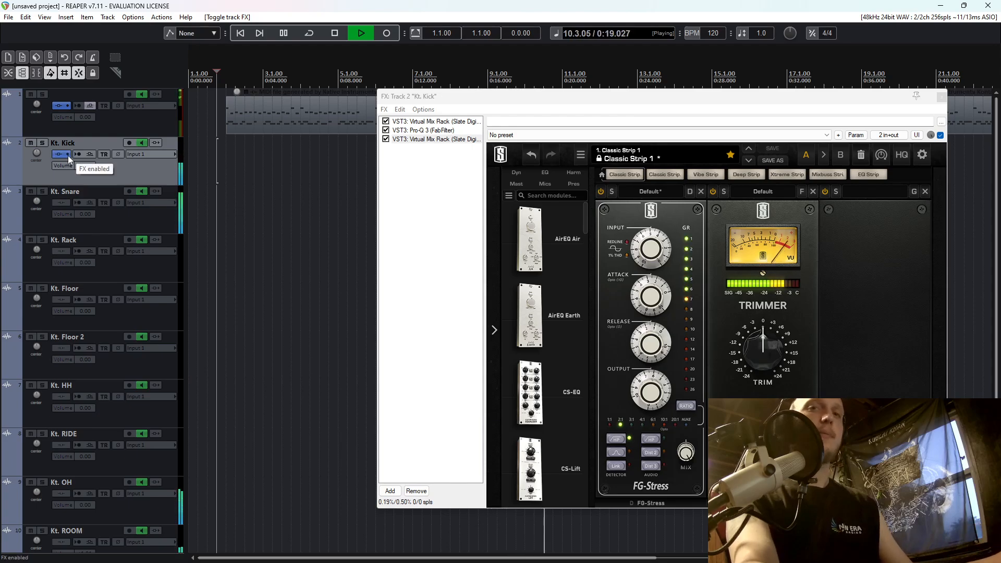
pyautogui.click(941, 97)
pyautogui.press('space')
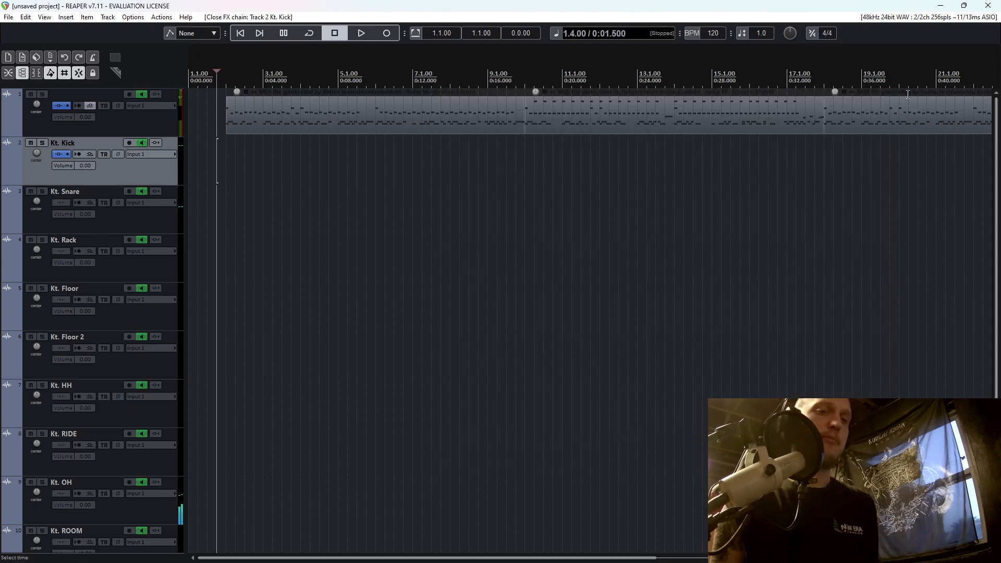
# Solo the kick, reopen its effects chain and turn the Trimmer's trim slightly below 0 during playback.
pyautogui.click(43, 143)
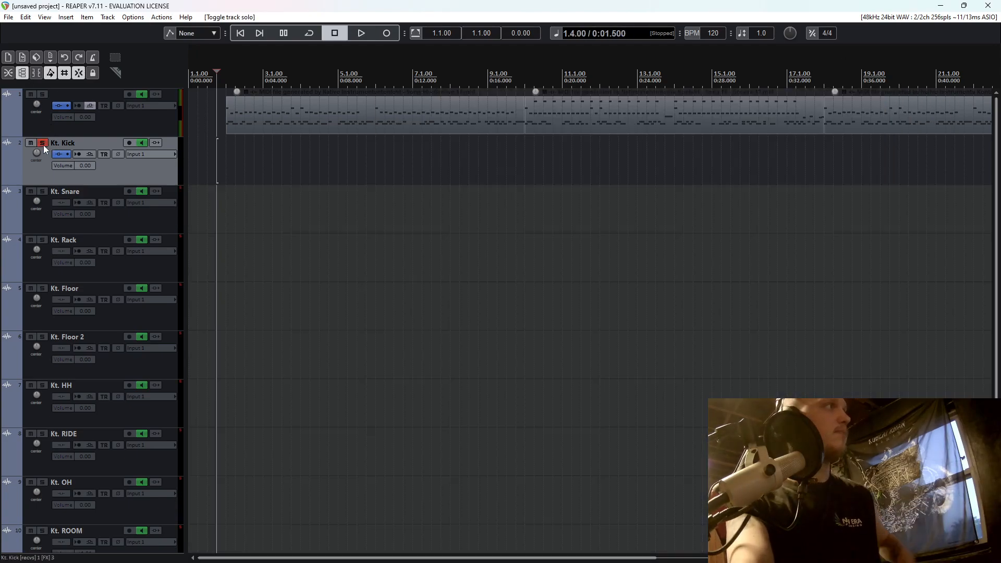
pyautogui.click(61, 155)
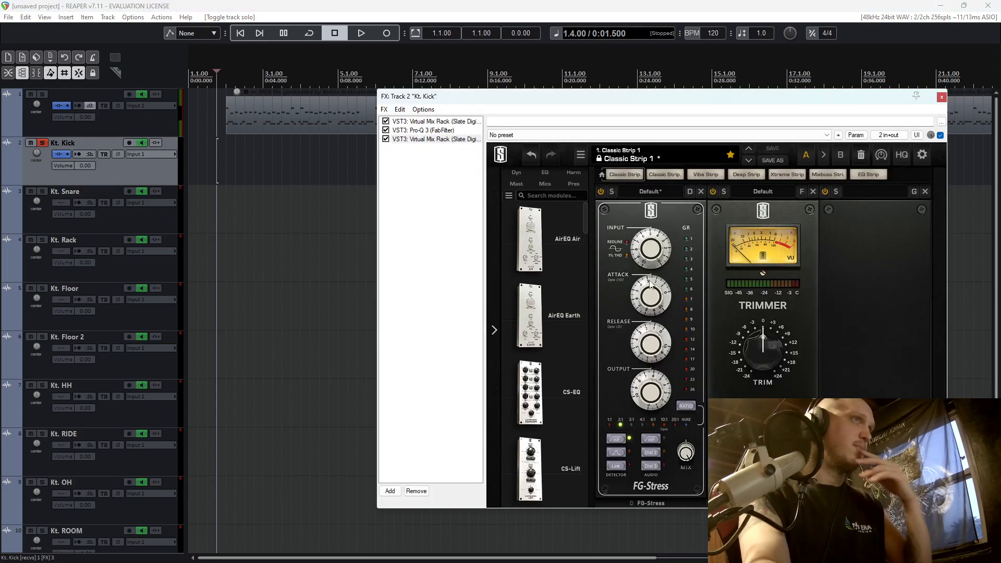
pyautogui.press('space')
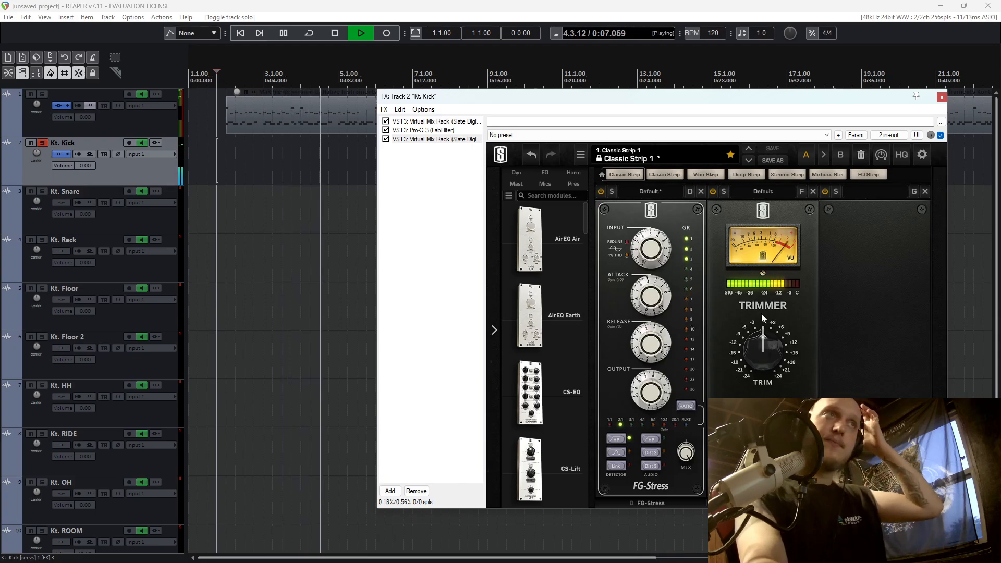
pyautogui.moveTo(769, 345); pyautogui.dragTo(769, 350)
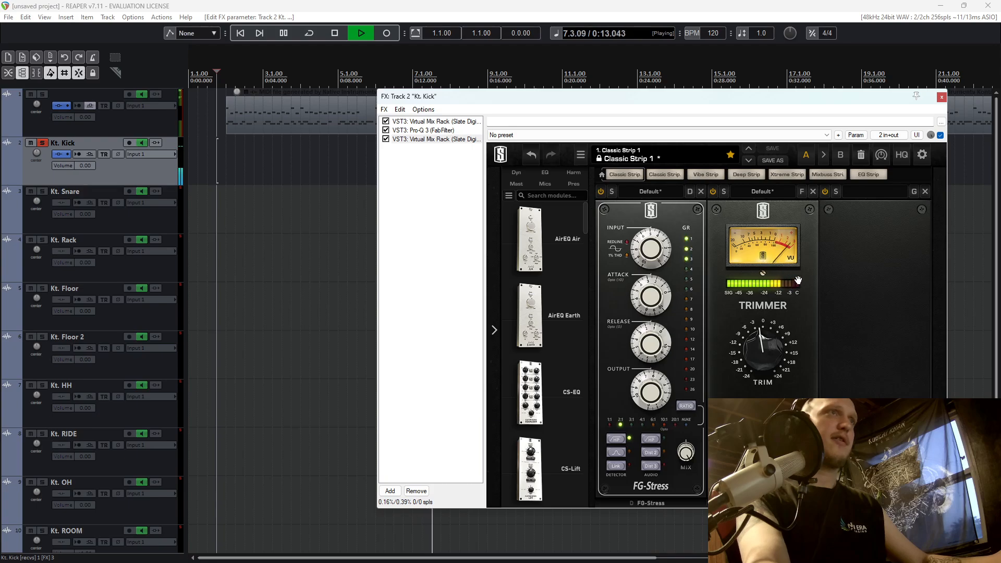
# Add a second Pro-Q 3 after the compressor, with a low cut at about 15 Hz and a bell cut of about 2 dB near 226 Hz.
pyautogui.click(391, 491)
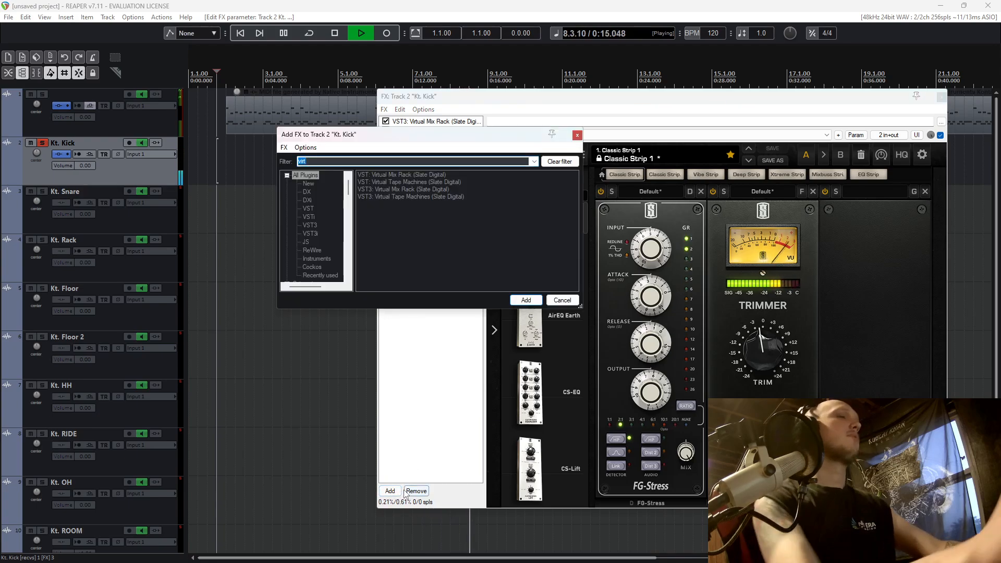
pyautogui.press('BackSpace')
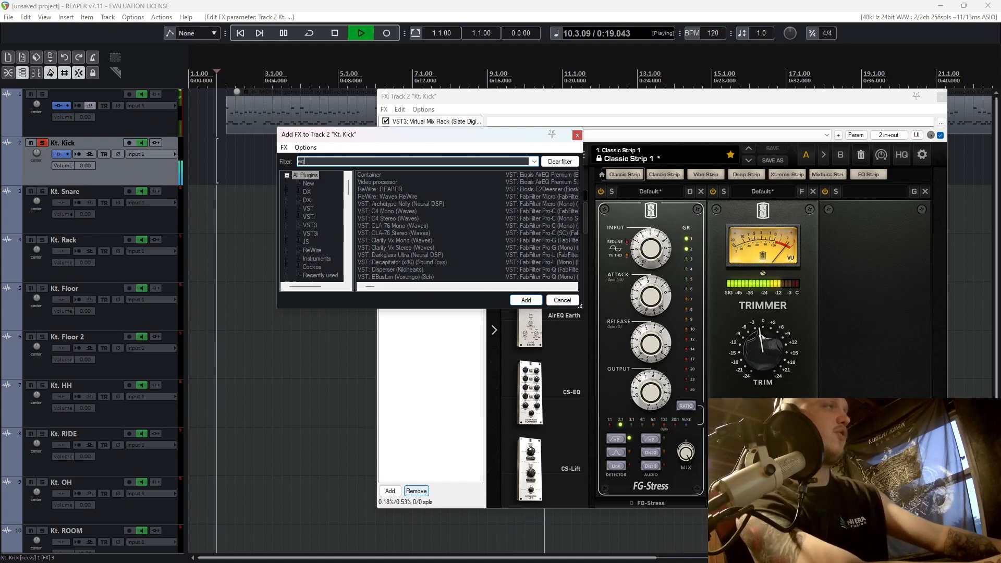
pyautogui.write('eq')
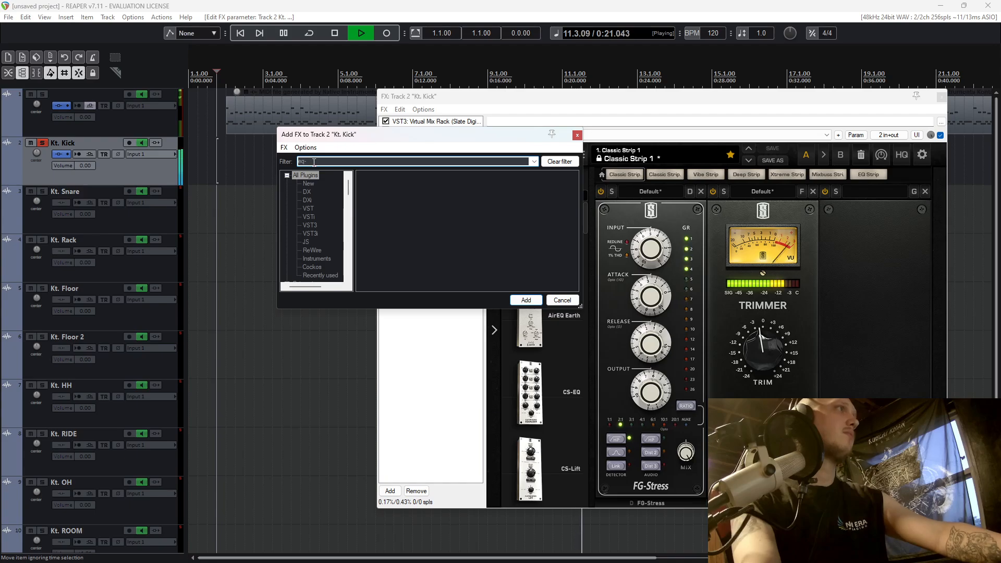
pyautogui.write('pro')
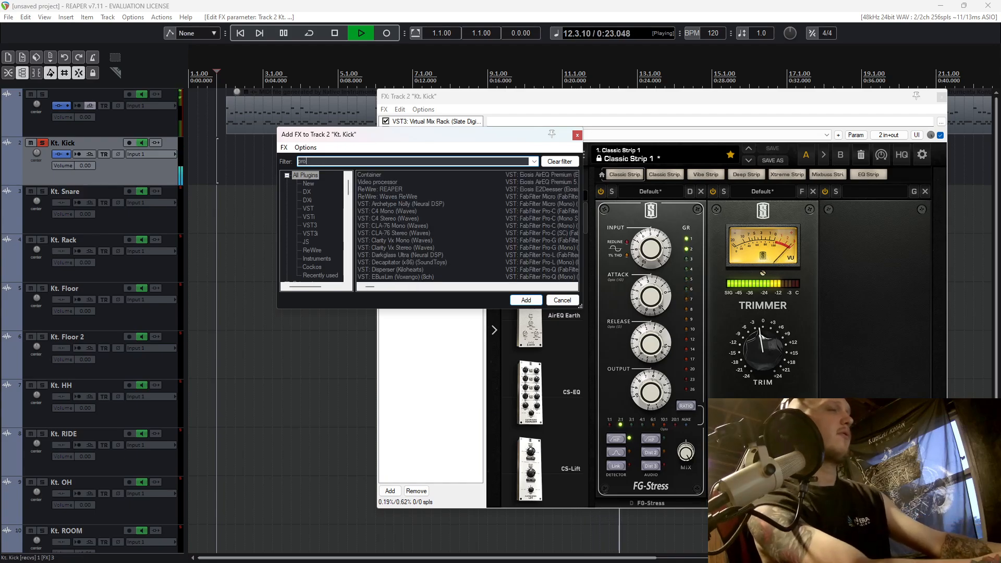
pyautogui.doubleClick(530, 212)
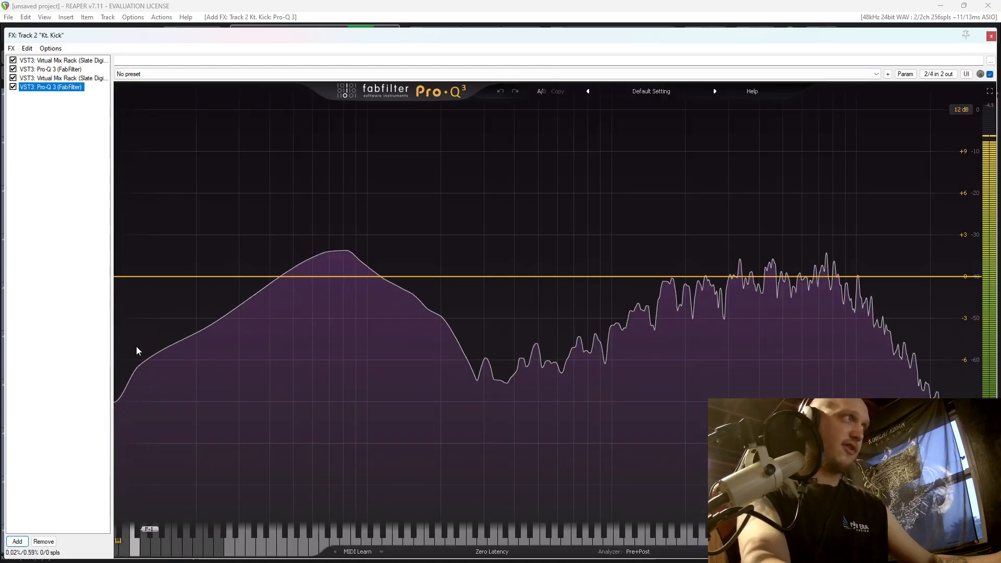
pyautogui.moveTo(131, 280); pyautogui.dragTo(165, 277)
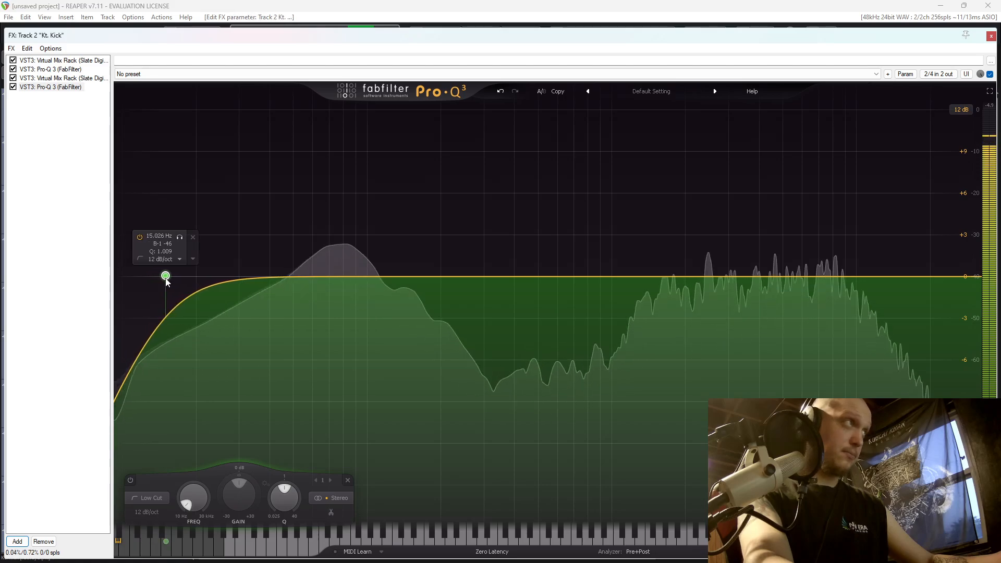
pyautogui.moveTo(479, 280); pyautogui.dragTo(455, 308)
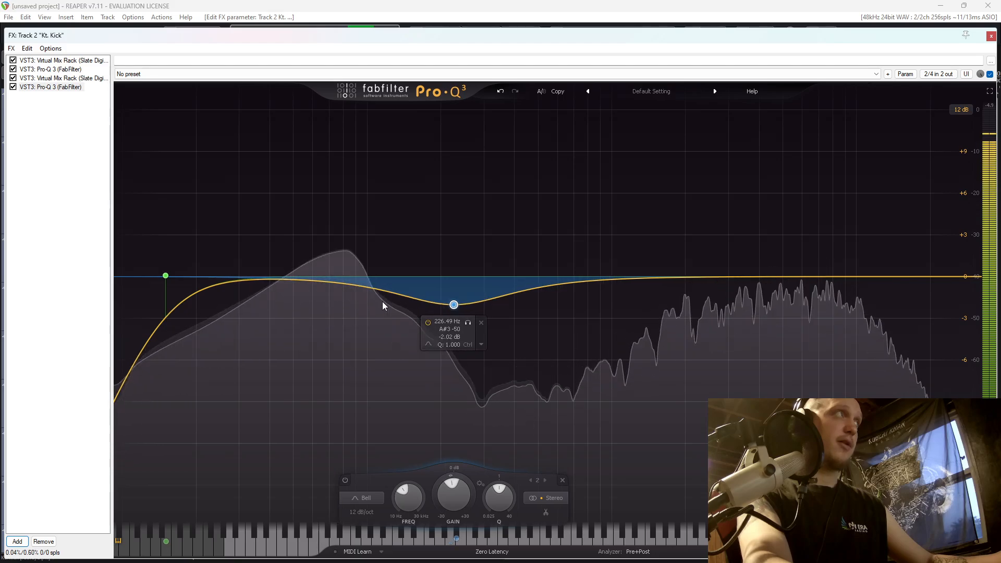
# Add the VST3 PuigTec EQP1A Stereo to the end of the kick's effects chain and move the window toward the centre.
pyautogui.click(26, 543)
pyautogui.write('puig')
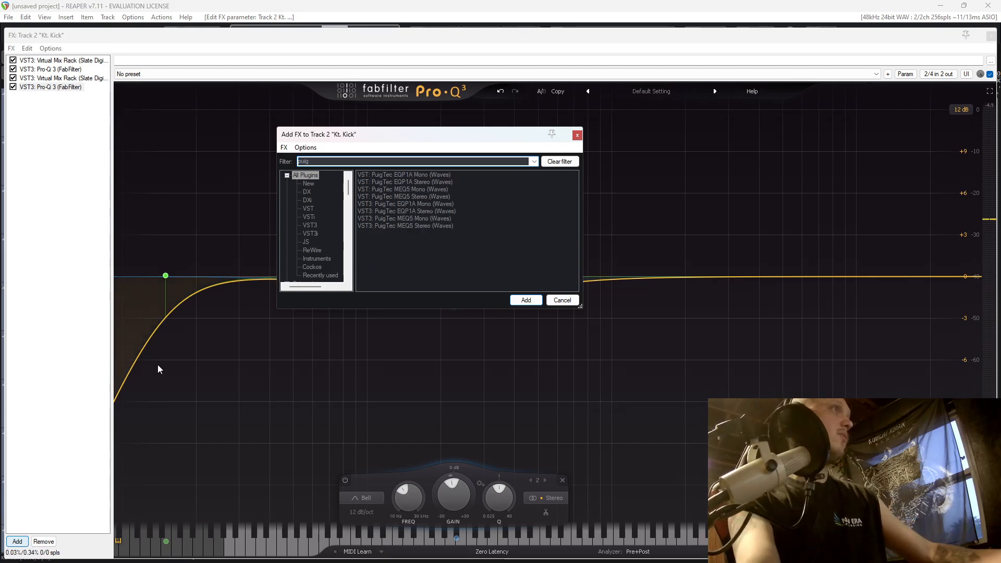
pyautogui.click(417, 211)
pyautogui.doubleClick(421, 212)
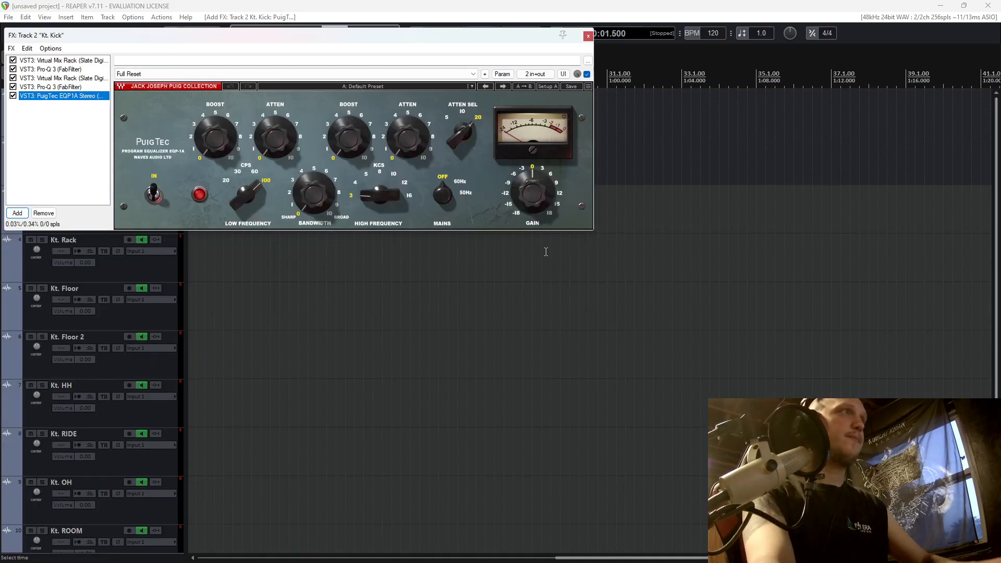
pyautogui.moveTo(378, 34); pyautogui.dragTo(680, 131)
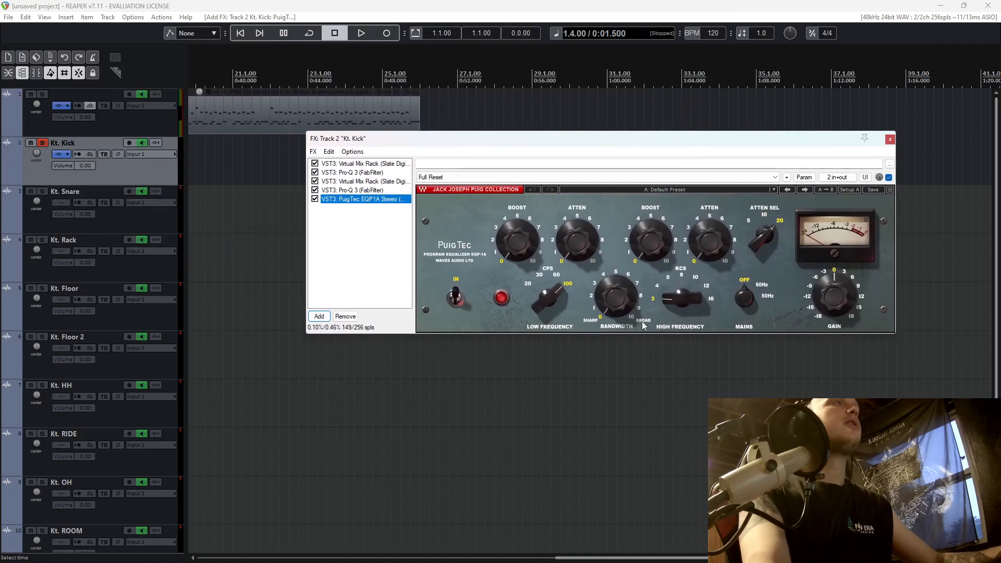
# Switch to the browser to examine the Vintage Tube EQ on the Logic Pro plug-ins page, and return to REAPER.
pyautogui.hotkey('alt', 'Tab')
pyautogui.scroll(-15, 463, 259)
pyautogui.scroll(5, 463, 259)
pyautogui.scroll(-2, 209, 275)
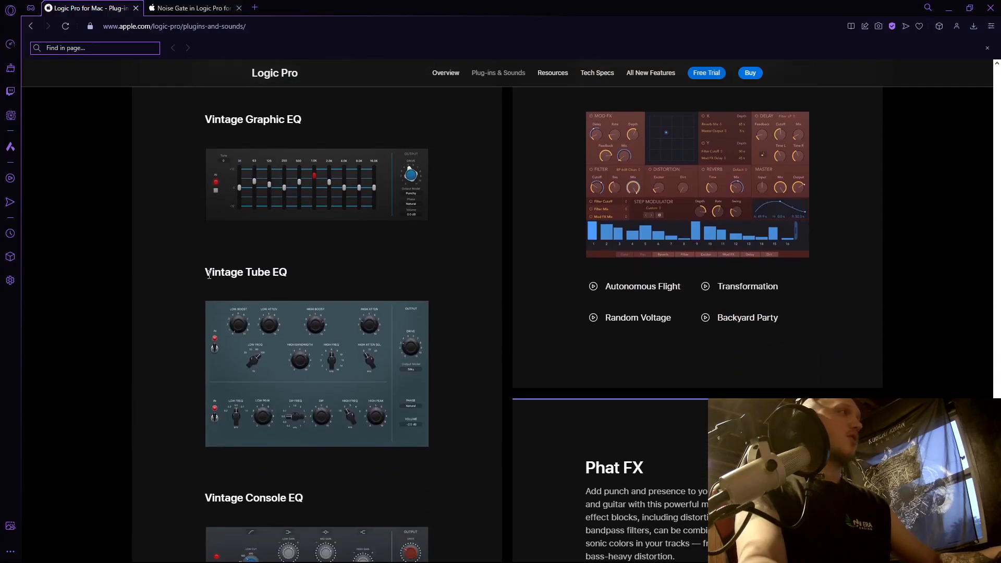
pyautogui.moveTo(227, 267); pyautogui.dragTo(360, 281)
pyautogui.scroll(-3, 401, 212)
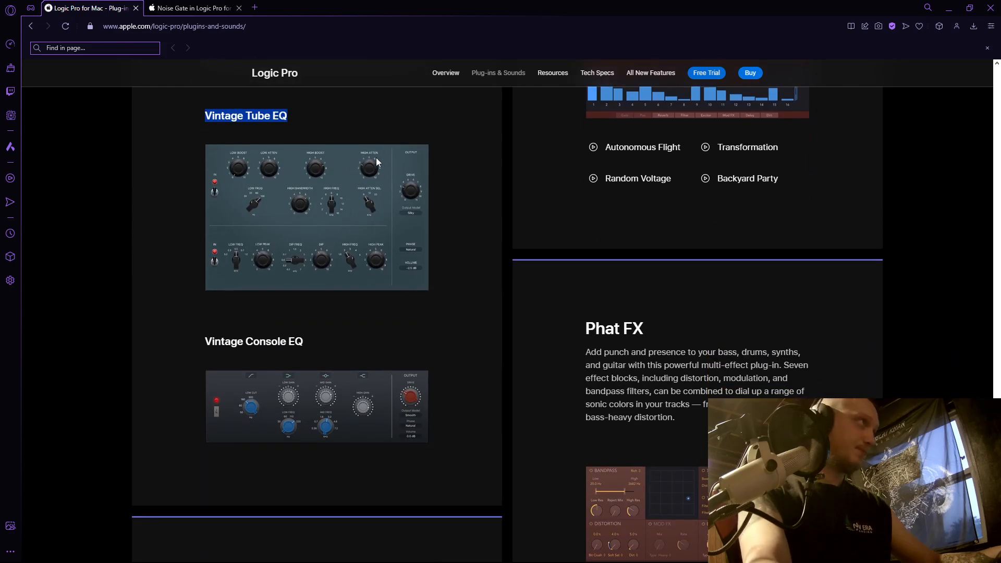
pyautogui.hotkey('alt', 'Tab')
pyautogui.hotkey('alt', 'Tab')
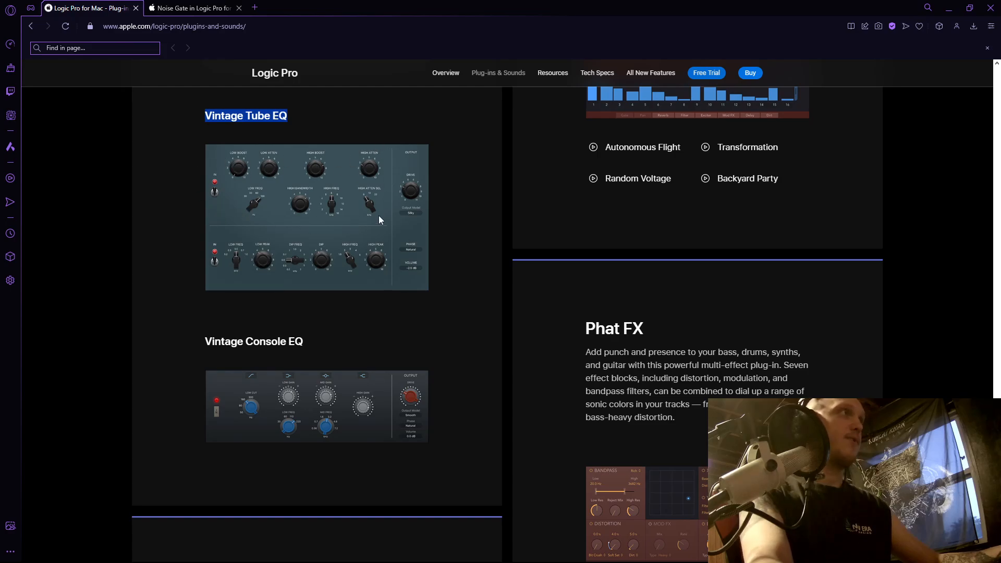
pyautogui.hotkey('alt', 'Tab')
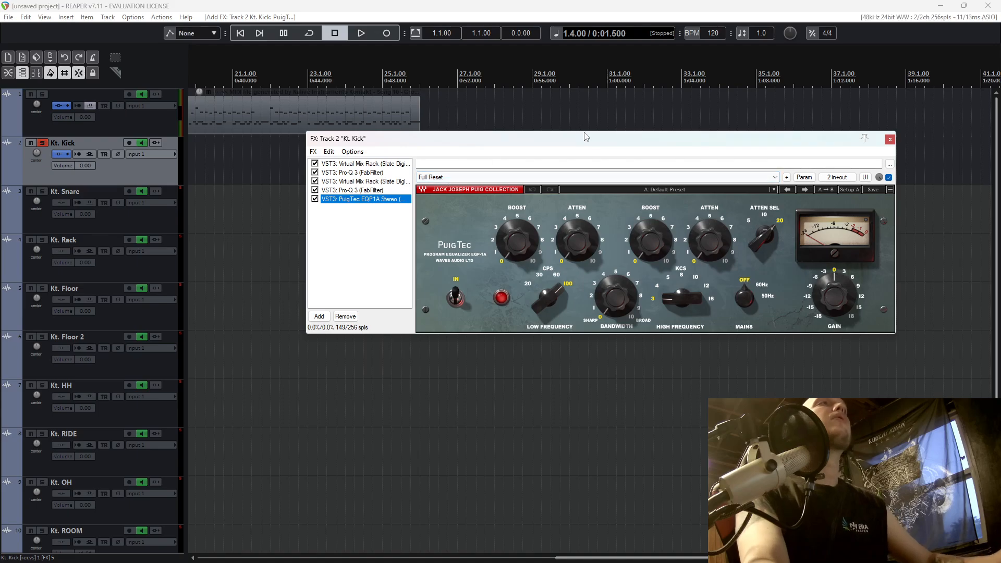
# Place the edit cursor at 2.1.00 on the kick track and move the effects window below the track.
pyautogui.scroll(-3, 454, 185)
pyautogui.click(199, 161)
pyautogui.scroll(6, 552, 141)
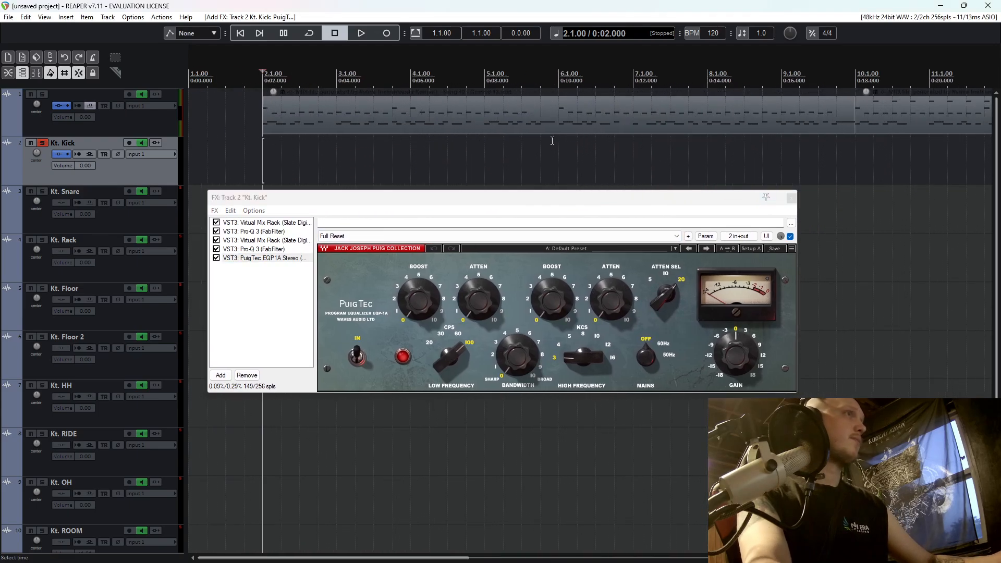
pyautogui.press('space')
pyautogui.moveTo(440, 207); pyautogui.dragTo(450, 206)
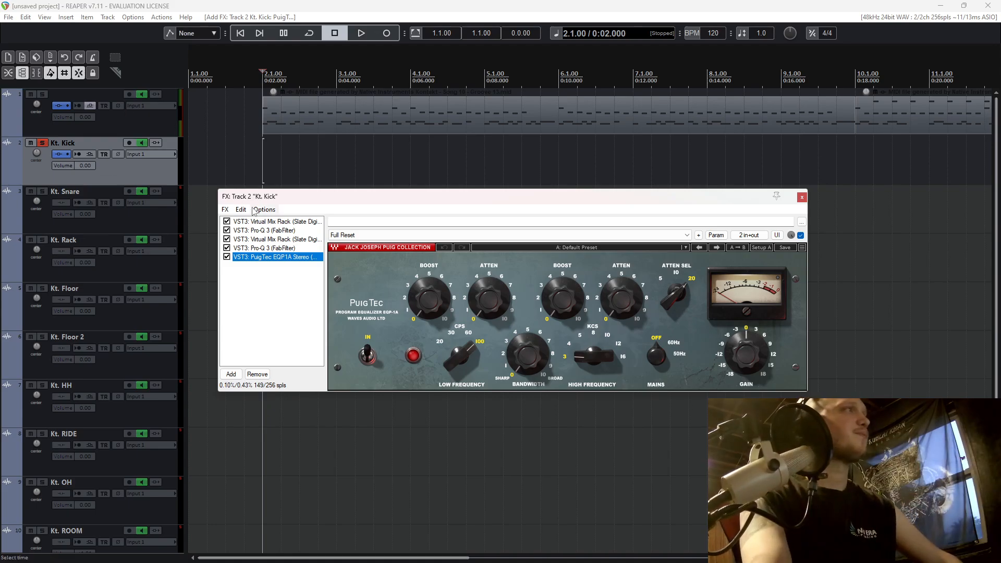
# Check the second Pro-Q 3, return to the PuigTec EQP1A, and place the edit cursor at 1.4.00.
pyautogui.click(268, 248)
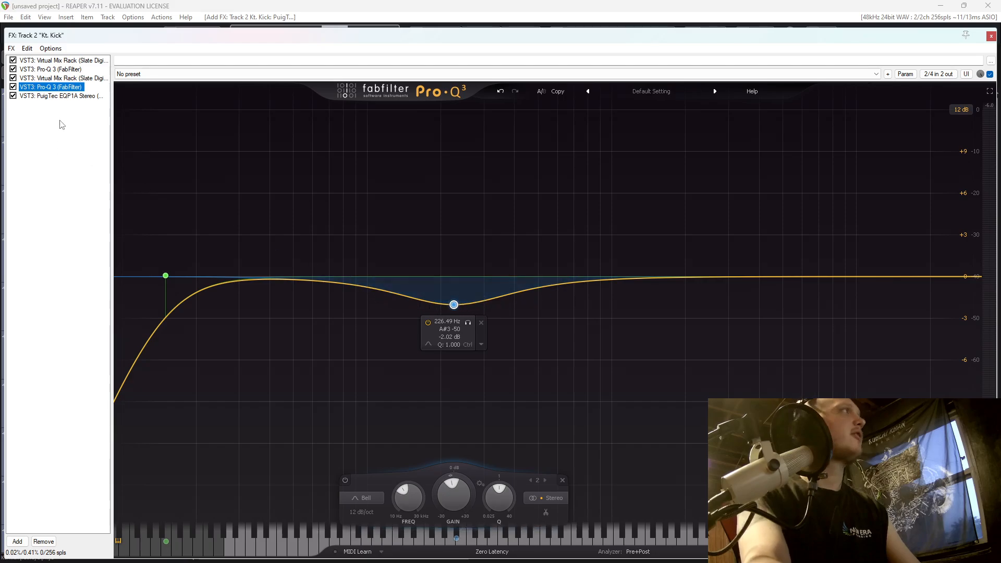
pyautogui.click(58, 96)
pyautogui.moveTo(329, 41); pyautogui.dragTo(635, 225)
pyautogui.click(244, 151)
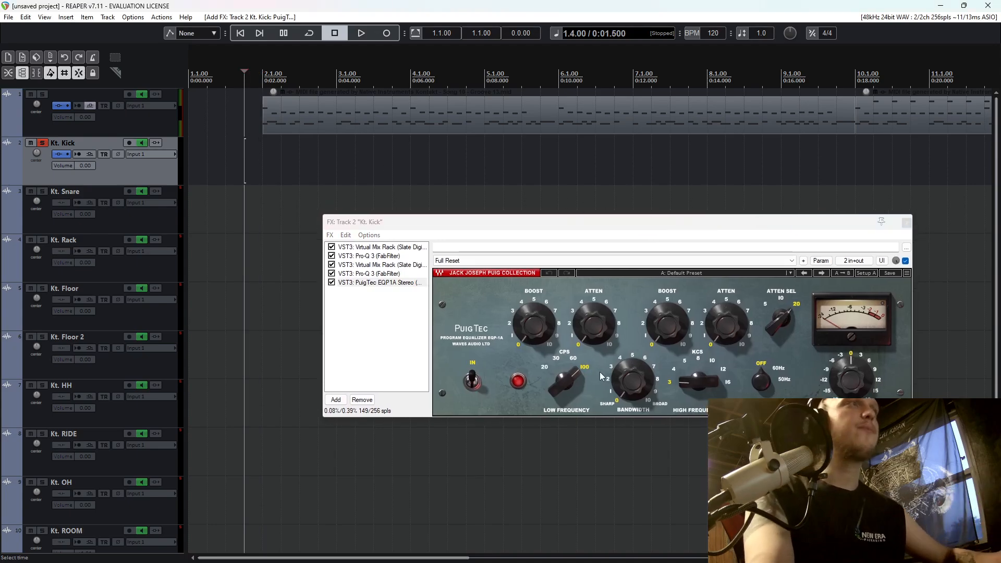
# Set the PuigTec's low frequency to 60 CPS and raise the low boost to about 7 while auditioning the kick.
pyautogui.moveTo(572, 378); pyautogui.dragTo(572, 392)
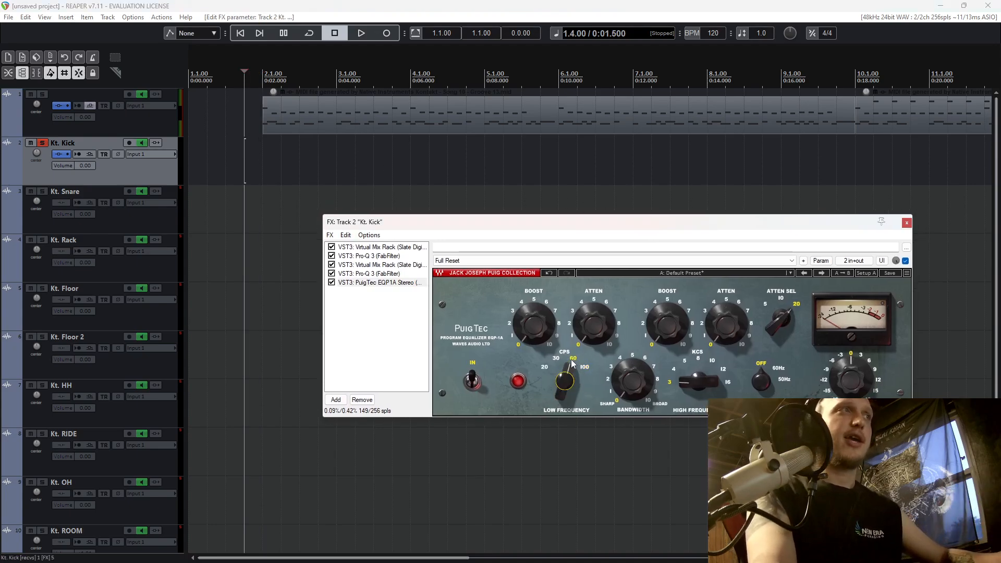
pyautogui.press('space')
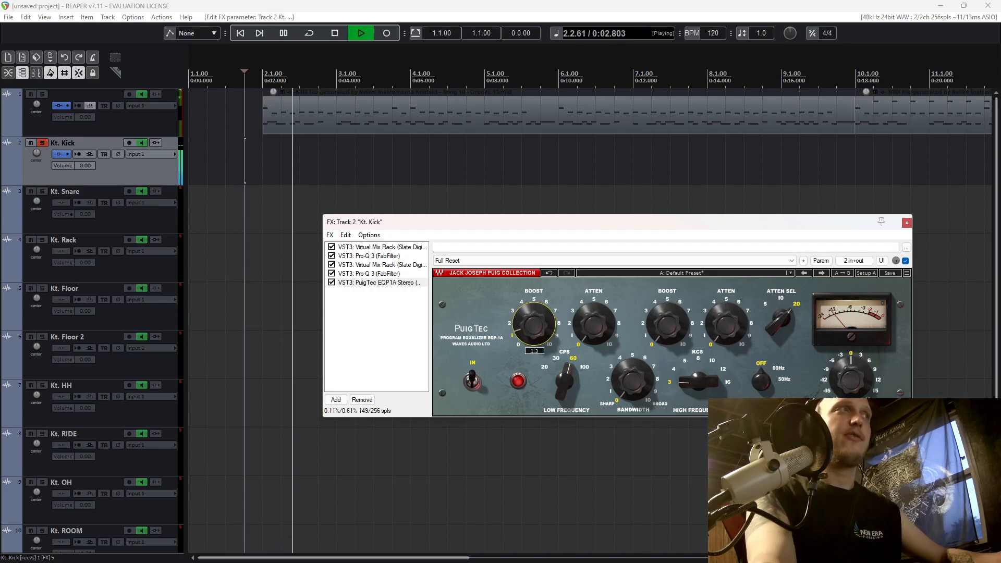
pyautogui.press('space')
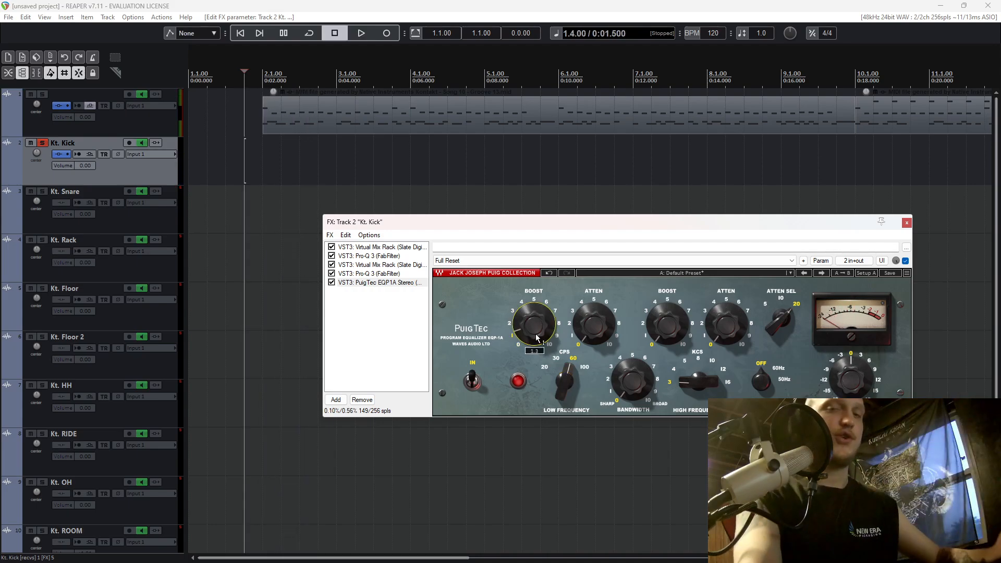
pyautogui.press('space')
pyautogui.moveTo(537, 338); pyautogui.dragTo(556, 324)
pyautogui.press('space')
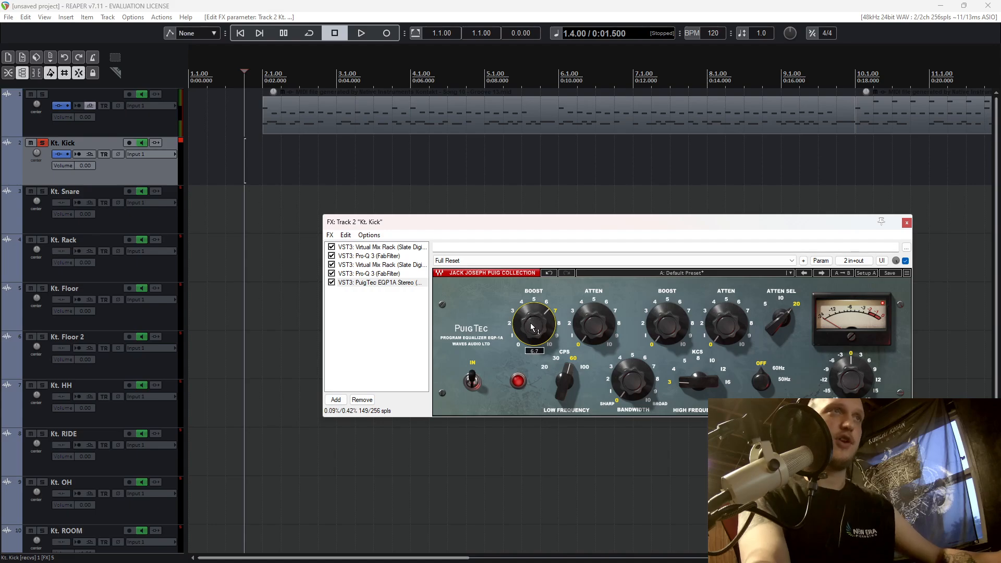
# Reduce the PuigTec's low boost to about 3.5 and raise the low attenuation to about 2 during playback.
pyautogui.press('space')
pyautogui.moveTo(532, 325); pyautogui.dragTo(533, 349)
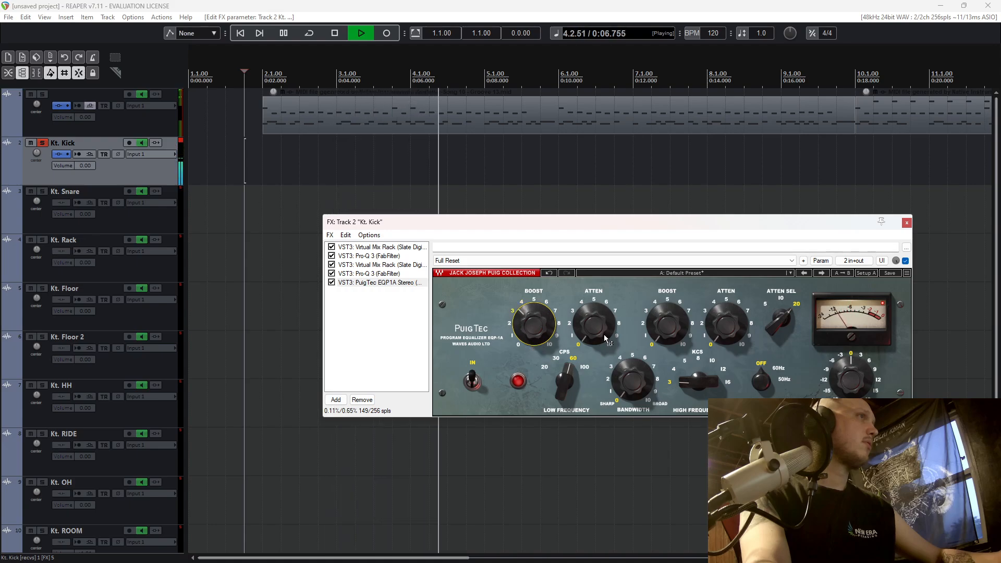
pyautogui.press('space')
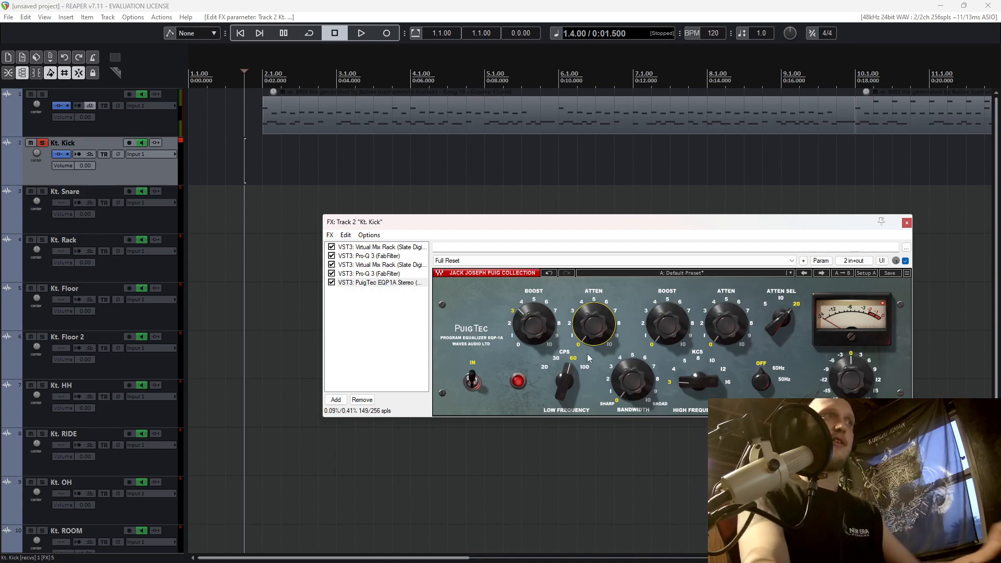
pyautogui.press('space')
pyautogui.moveTo(593, 327); pyautogui.dragTo(534, 324)
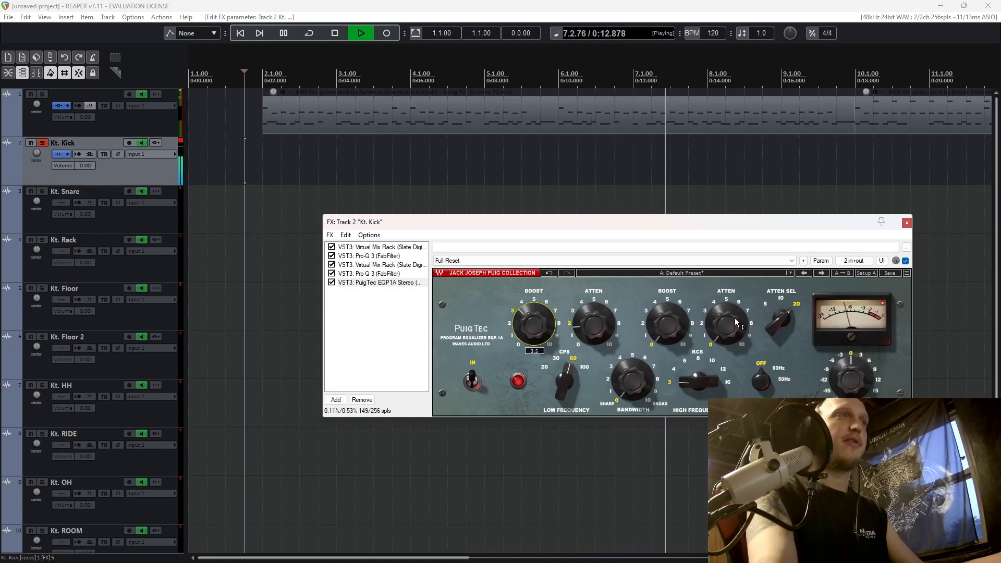
# Set the PuigTec's high frequency to 4 KCS and raise the high boost to about 5.1 while auditioning the kick.
pyautogui.moveTo(699, 382); pyautogui.dragTo(723, 345)
pyautogui.press('space')
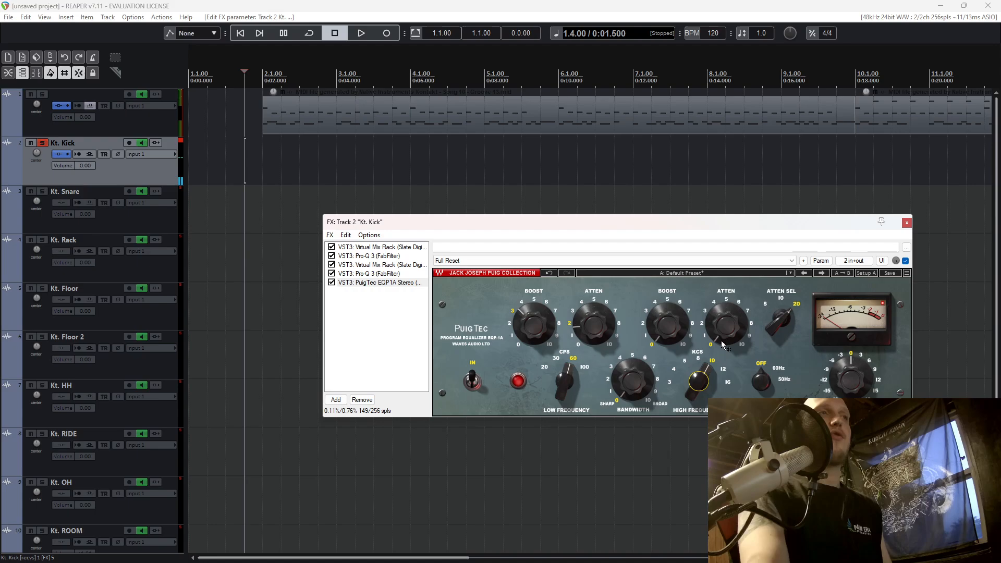
pyautogui.moveTo(699, 382)
pyautogui.mouseDown()
pyautogui.moveTo(698, 392)
pyautogui.moveTo(699, 382)
pyautogui.mouseUp()
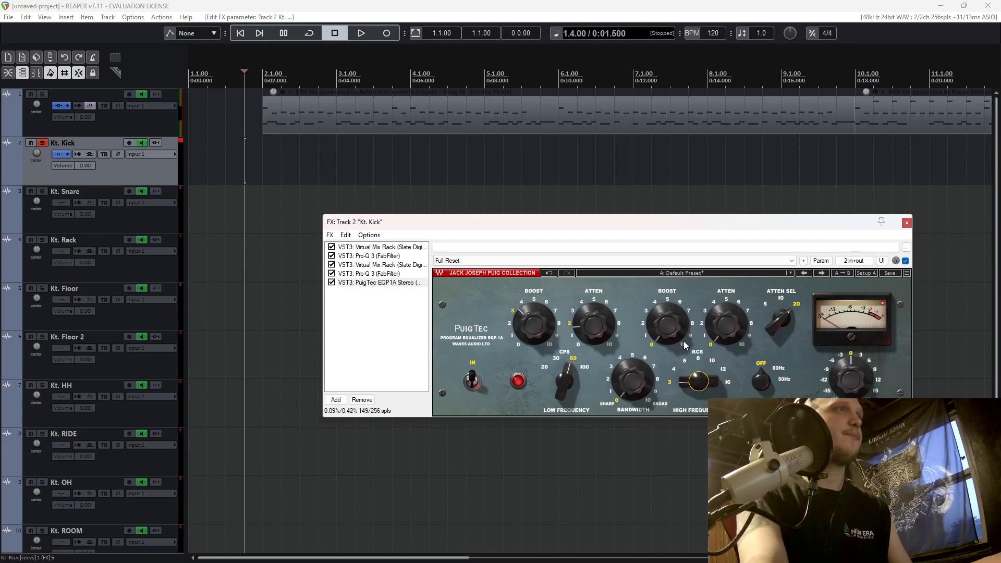
pyautogui.press('space')
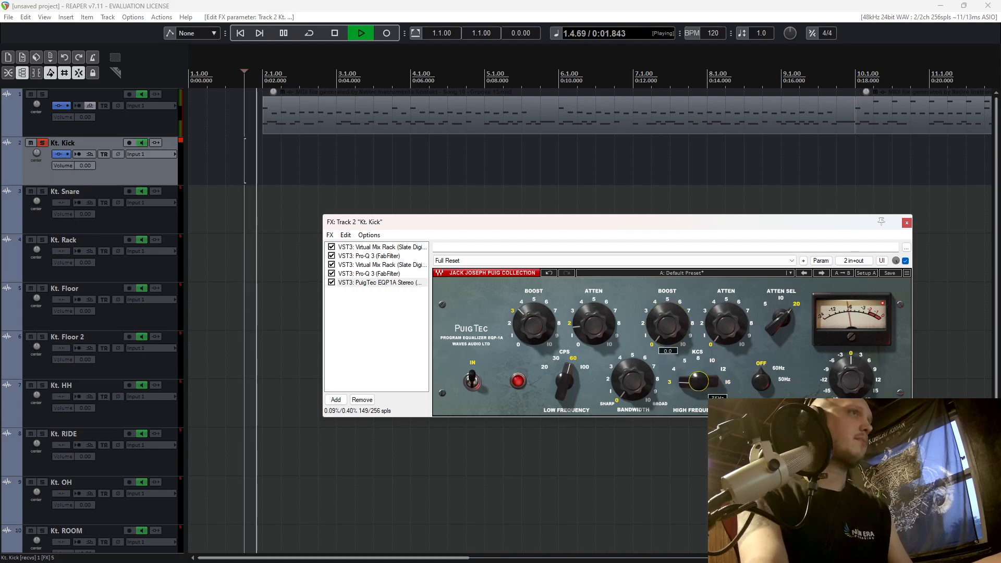
pyautogui.moveTo(669, 331); pyautogui.dragTo(670, 321)
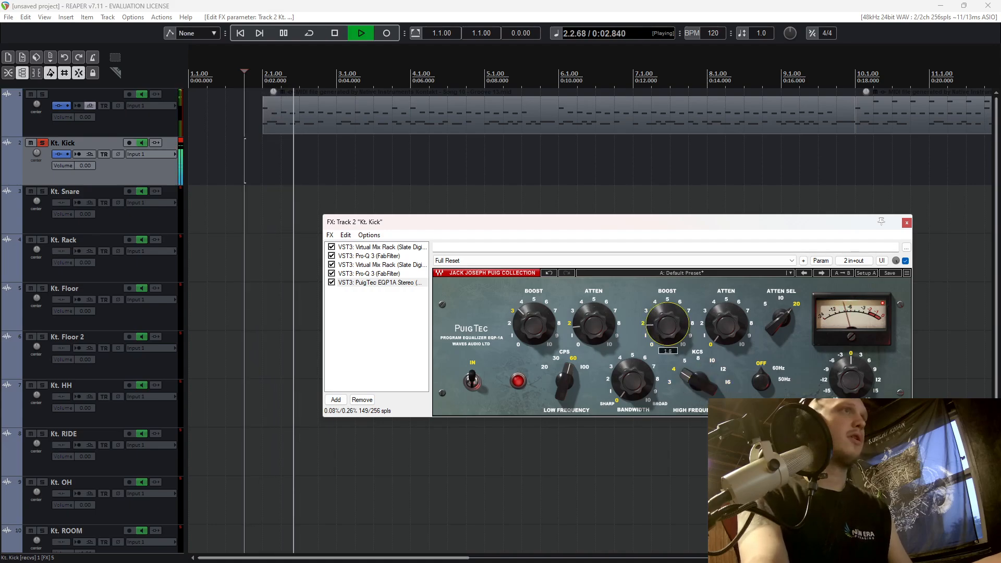
pyautogui.press('space')
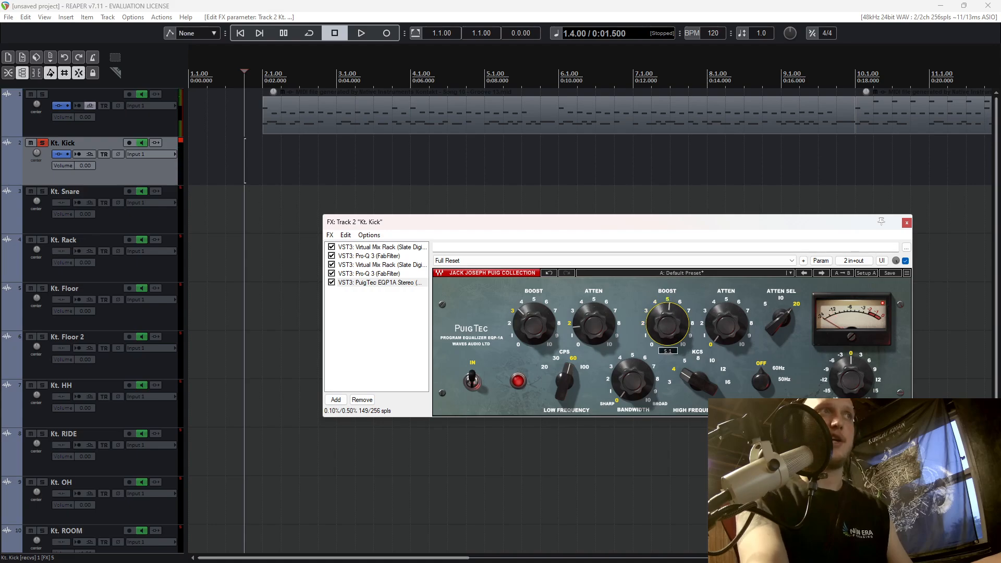
# Audition the PuigTec's high frequency at 16 KCS, settle it on 8 KCS, and stop playback.
pyautogui.press('space')
pyautogui.moveTo(703, 389); pyautogui.dragTo(704, 376)
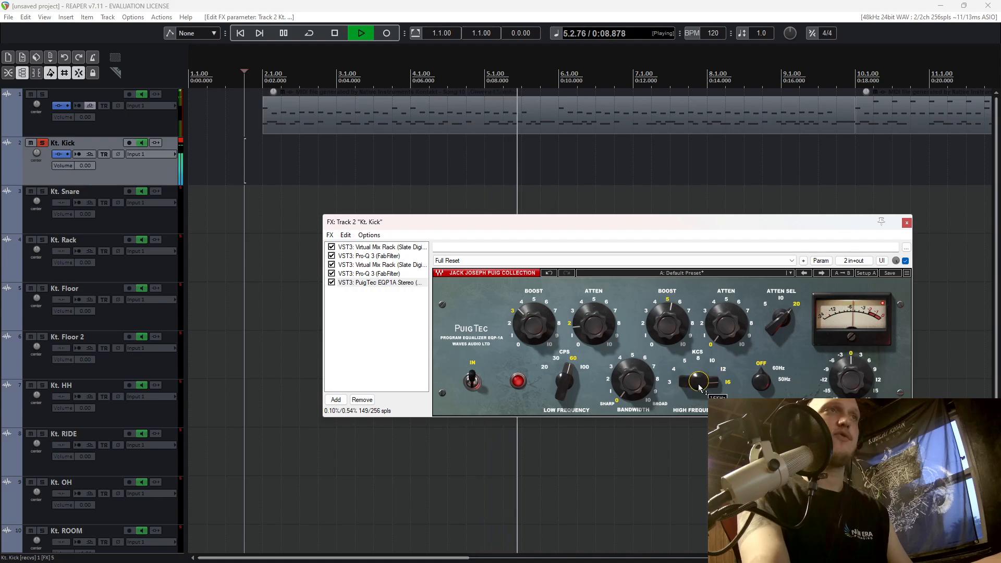
pyautogui.moveTo(704, 377); pyautogui.dragTo(703, 383)
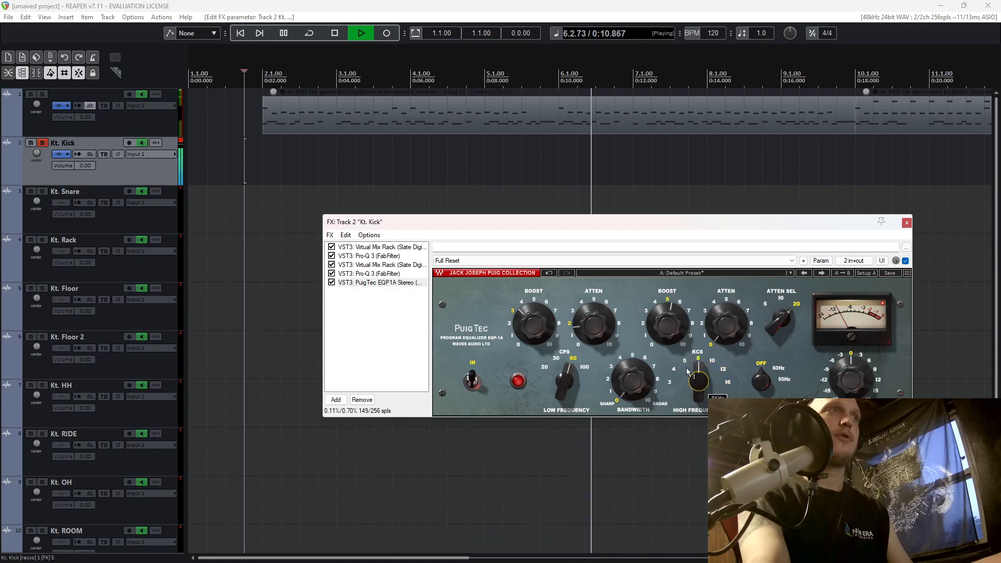
pyautogui.press('space')
# Unsolo the kick and, with all drums playing, set the PuigTec's high boost to about 4 and high attenuation to 0.9.
pyautogui.click(42, 144)
pyautogui.press('space')
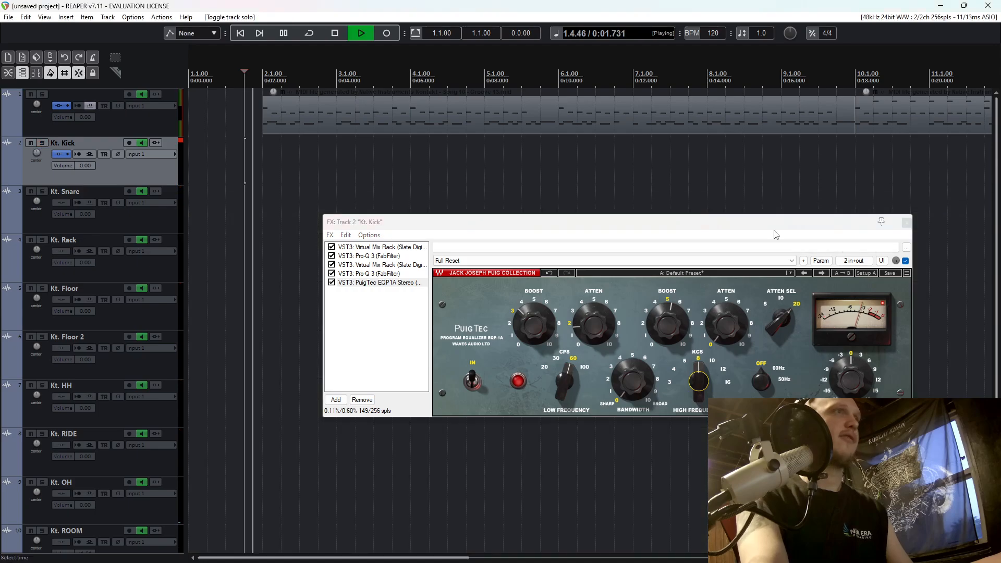
pyautogui.moveTo(673, 333); pyautogui.dragTo(728, 324)
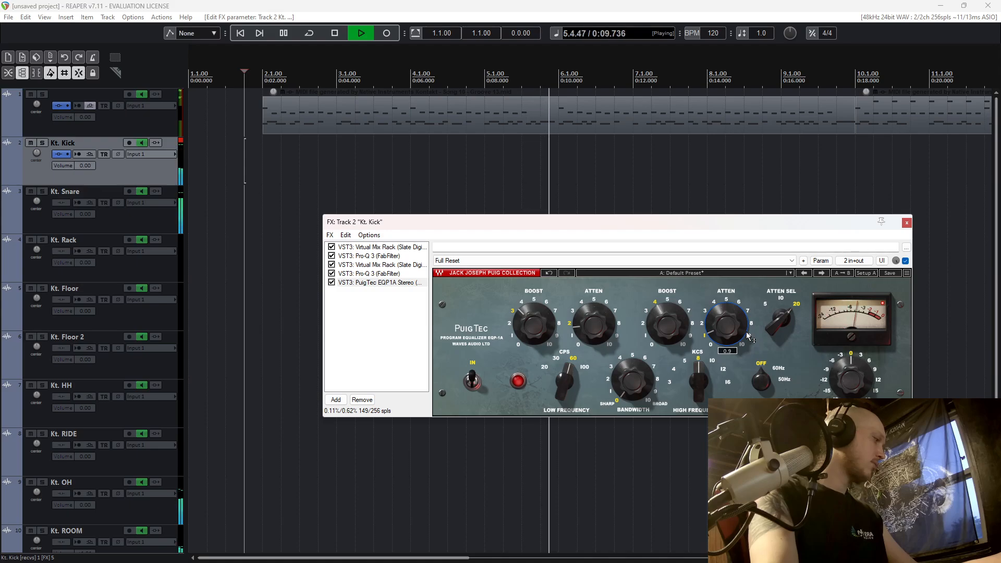
pyautogui.press('space')
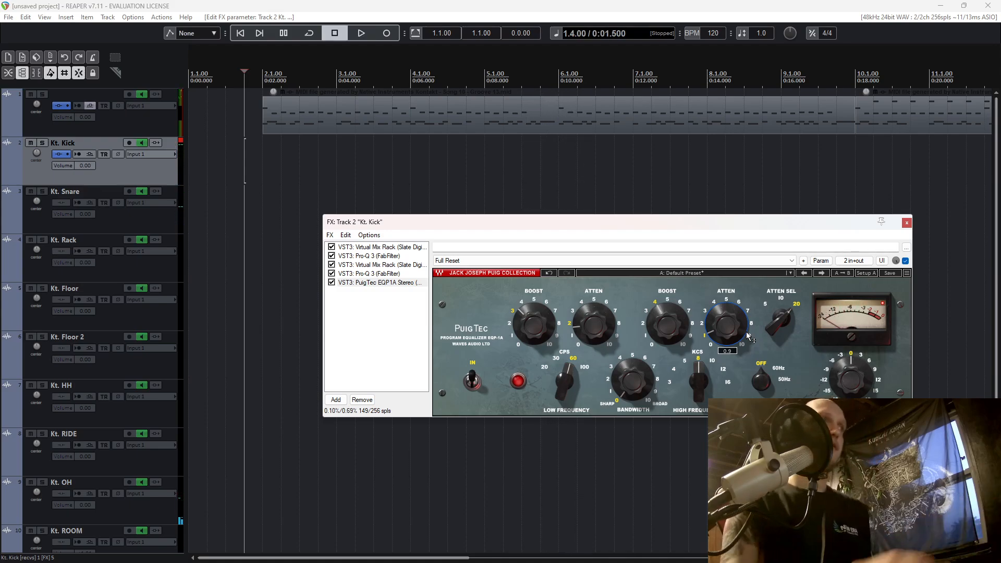
# Compare the kick in the full drum mix with its effects bypassed and enabled, and close the effects window.
pyautogui.click(67, 155)
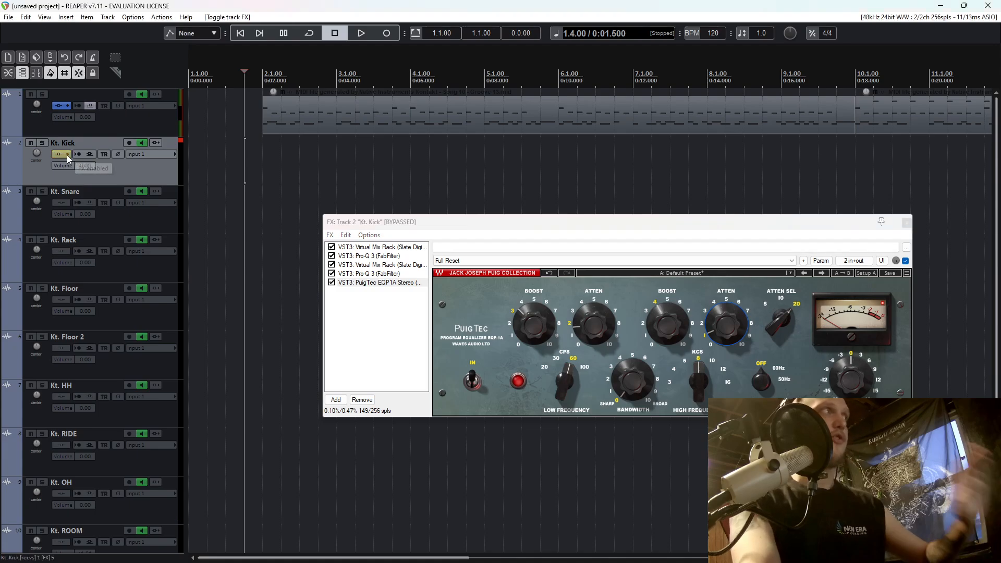
pyautogui.press('space')
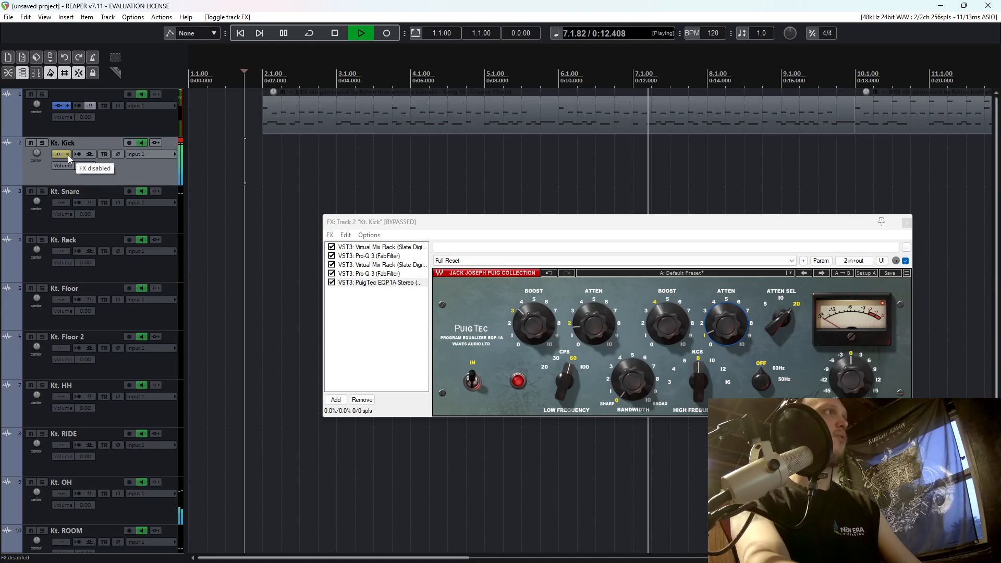
pyautogui.click(68, 155)
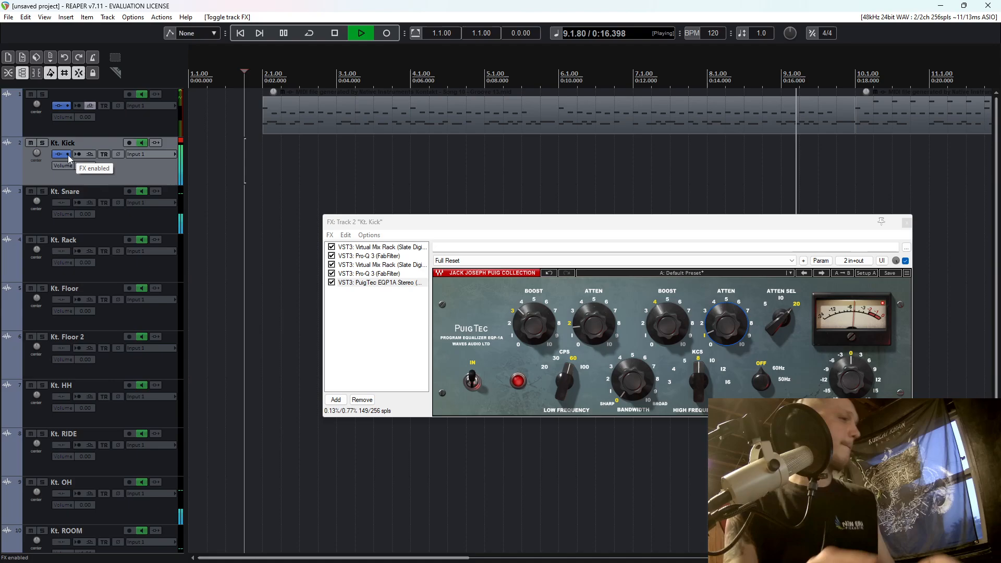
pyautogui.click(906, 223)
pyautogui.press('space')
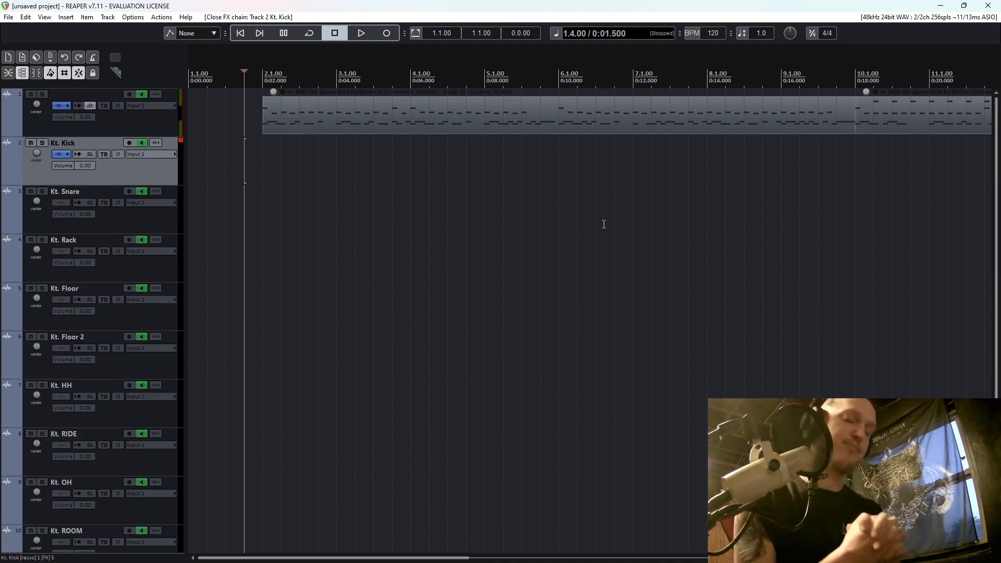
# Solo the kick, reopen its effects chain, and add the VST3 C4 Mono (Waves) plug-in.
pyautogui.click(42, 142)
pyautogui.click(61, 154)
pyautogui.click(336, 400)
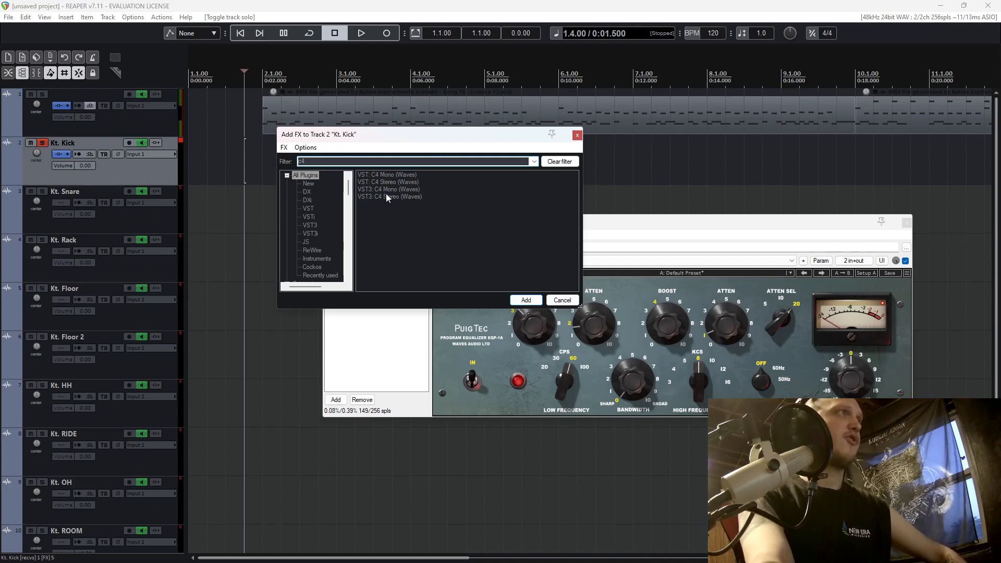
pyautogui.doubleClick(386, 190)
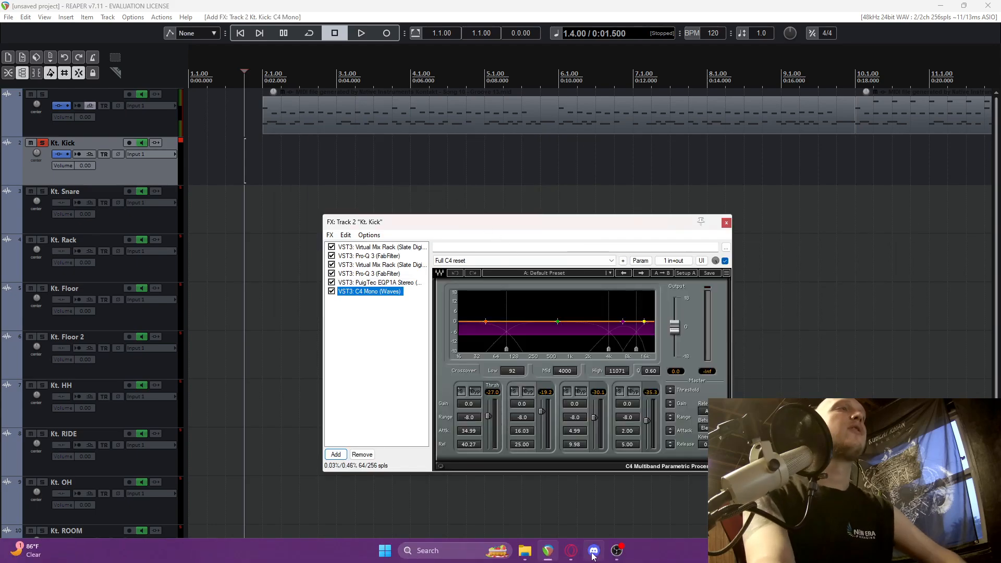
# Switch to the browser and look through the effects on the Logic Pro plug-ins page for a multiband compressor equivalent.
pyautogui.click(572, 553)
pyautogui.scroll(-5, 591, 307)
pyautogui.scroll(12, 593, 309)
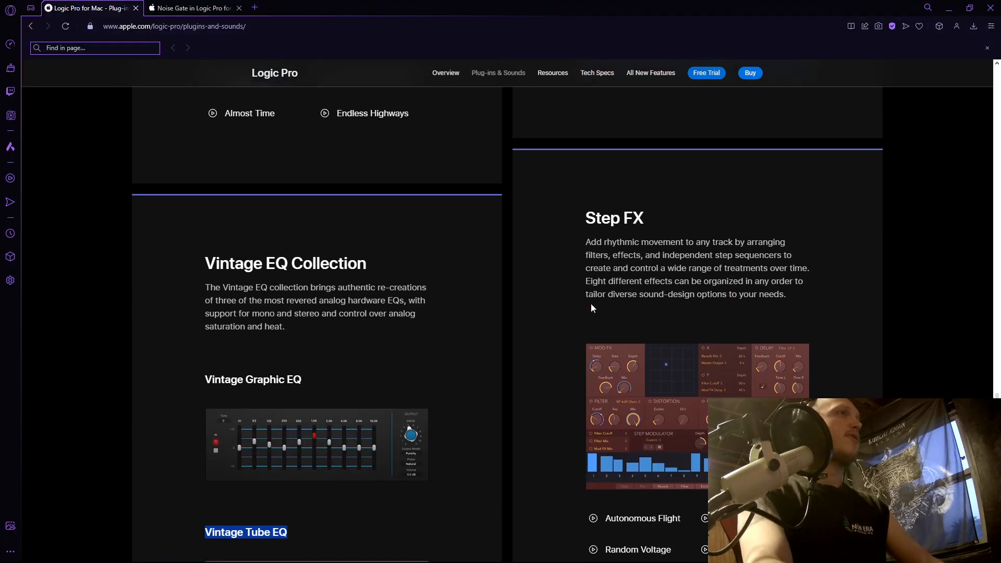
pyautogui.scroll(7, 592, 307)
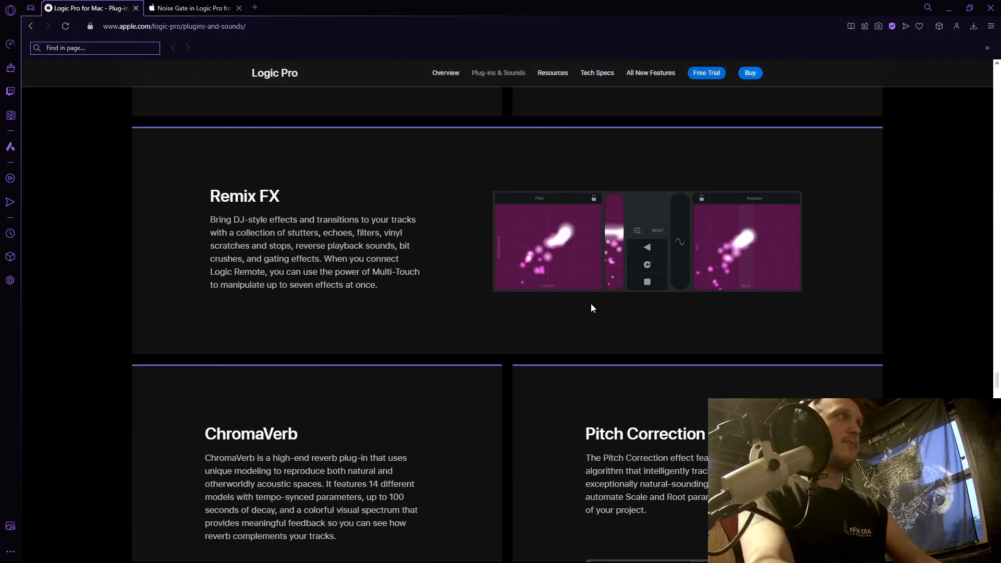
pyautogui.scroll(-15, 590, 302)
pyautogui.scroll(-14, 600, 301)
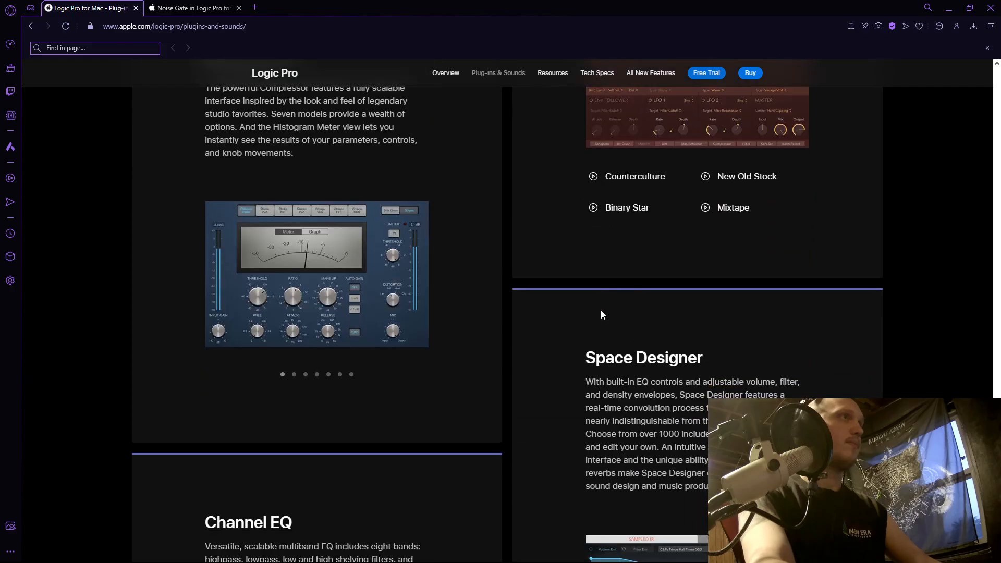
pyautogui.scroll(3, 600, 311)
pyautogui.scroll(-5, 600, 311)
pyautogui.scroll(-4, 604, 324)
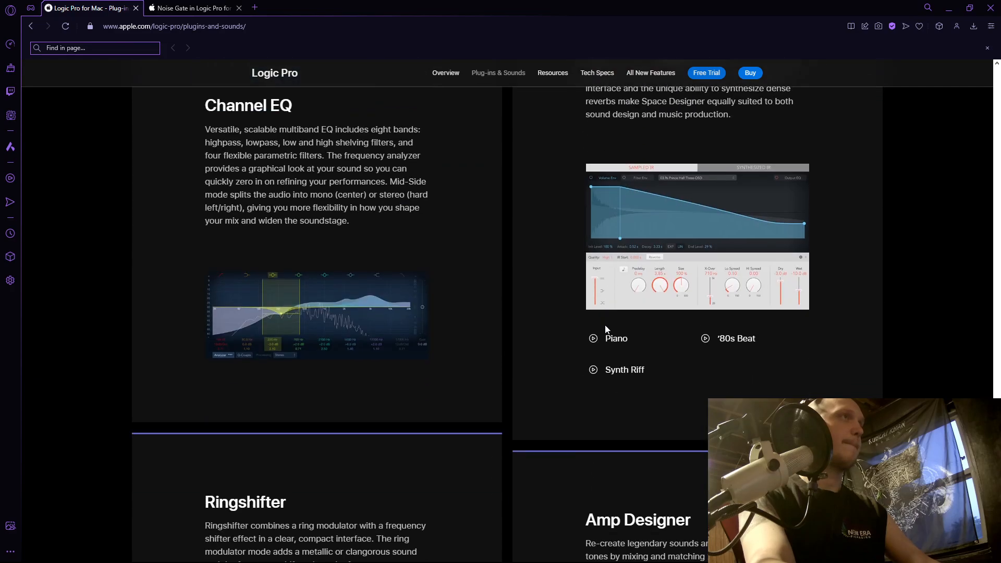
pyautogui.scroll(4, 605, 327)
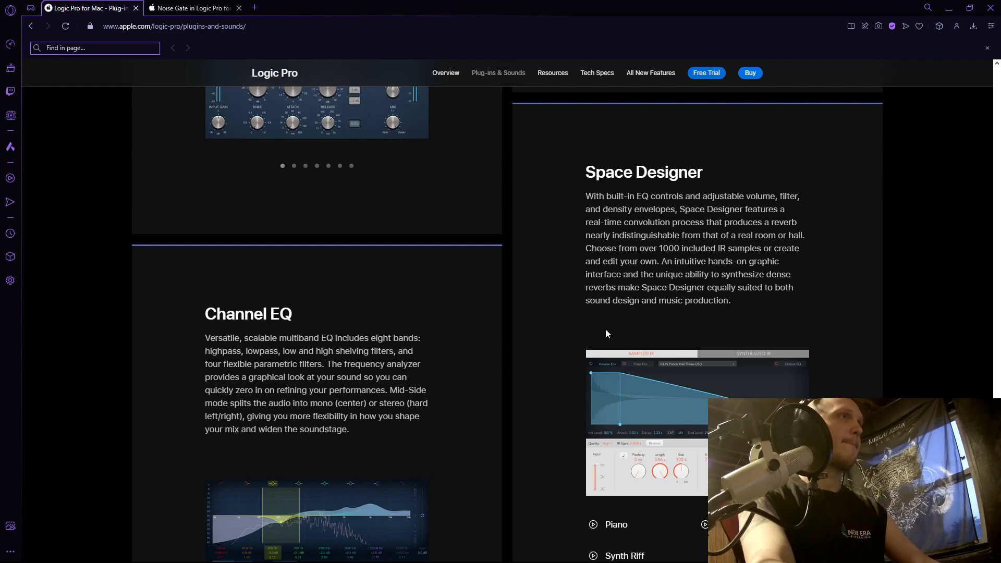
pyautogui.scroll(-18, 605, 330)
pyautogui.scroll(-15, 620, 349)
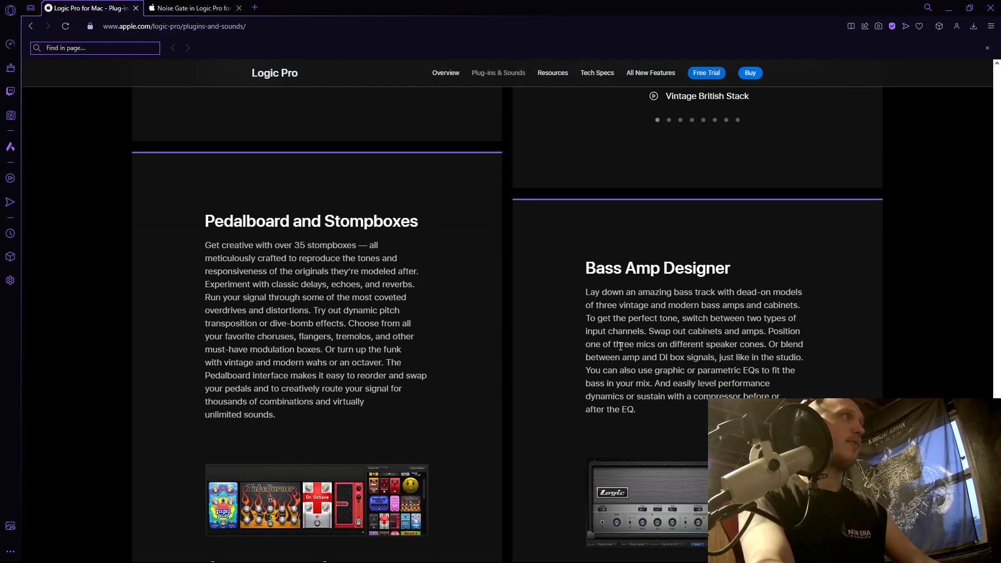
pyautogui.scroll(15, 620, 350)
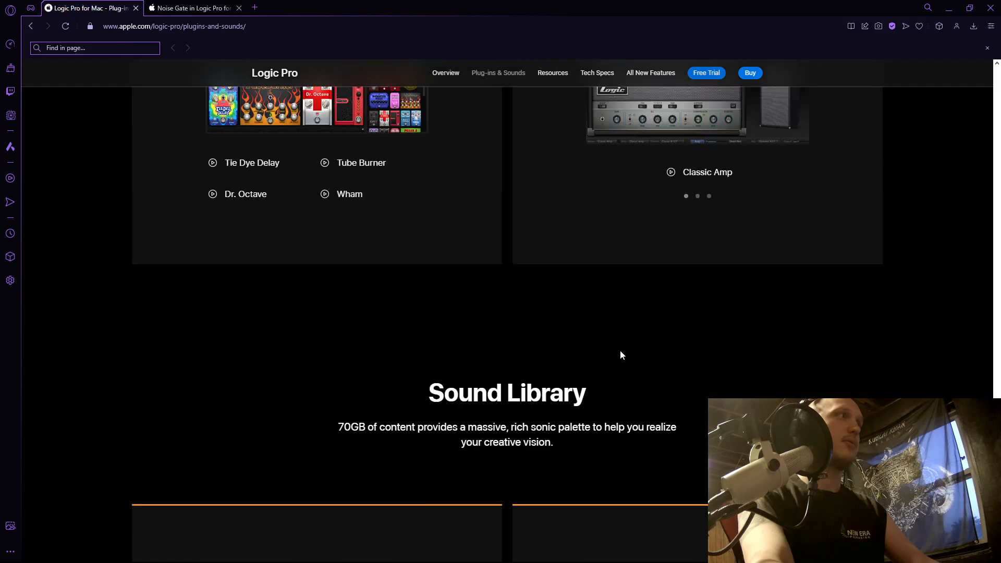
# Search the Logic Pro plug-ins page for "multi" and step through the matches, looking for a multiband compressor.
pyautogui.write('g')
pyautogui.write('ulti')
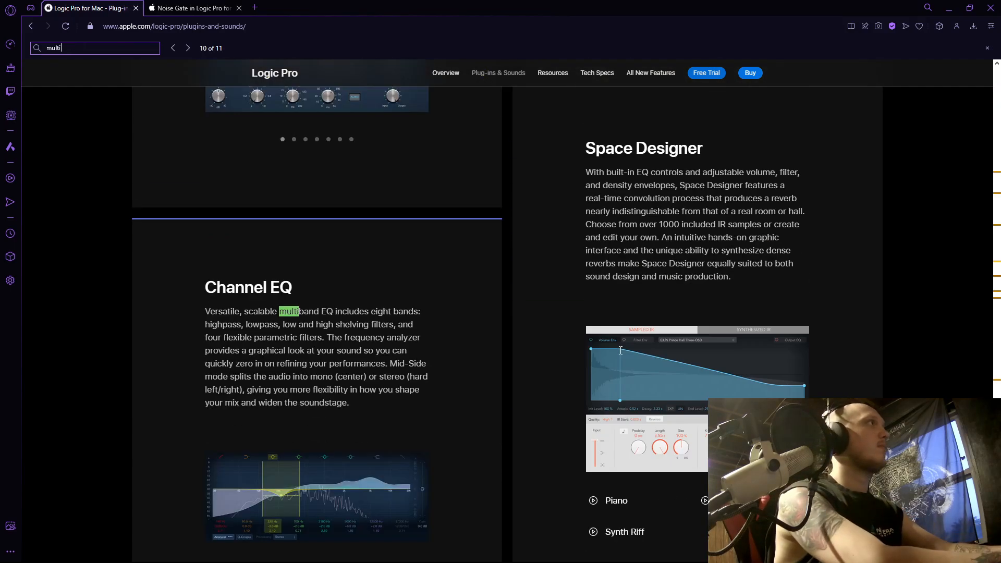
pyautogui.press('Return')
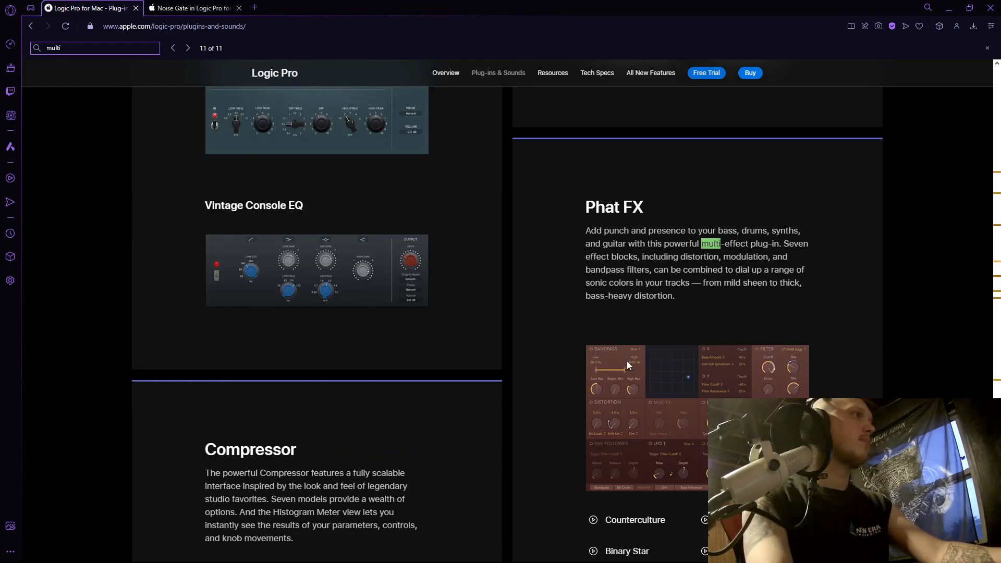
pyautogui.press('Return')
pyautogui.press('Return')
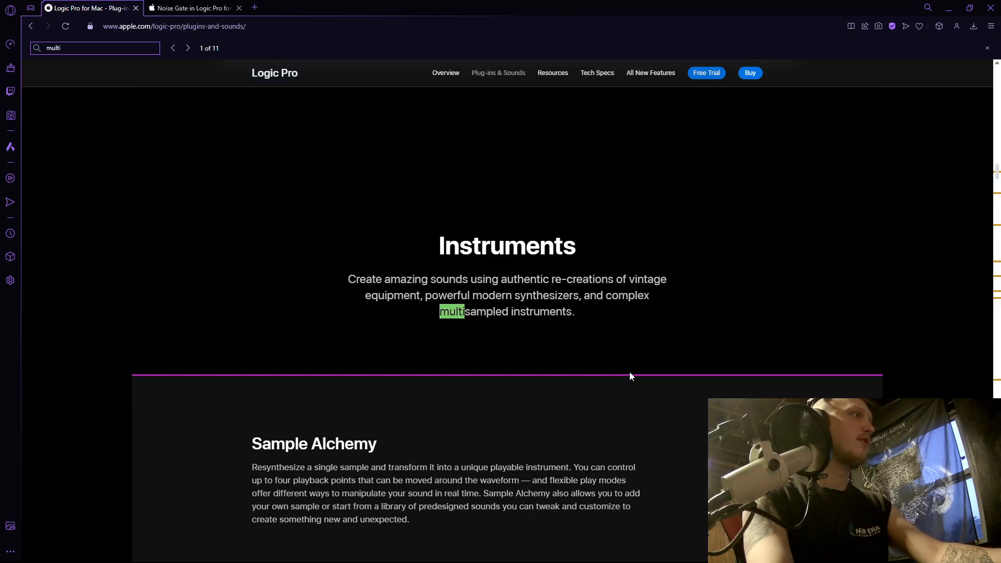
pyautogui.press('Return')
pyautogui.press('Return')
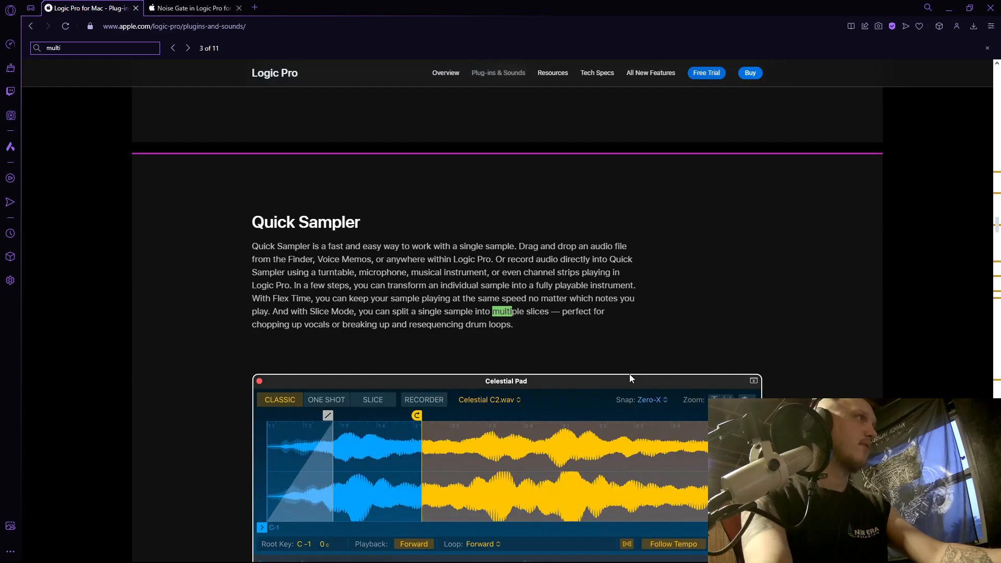
pyautogui.press('Return')
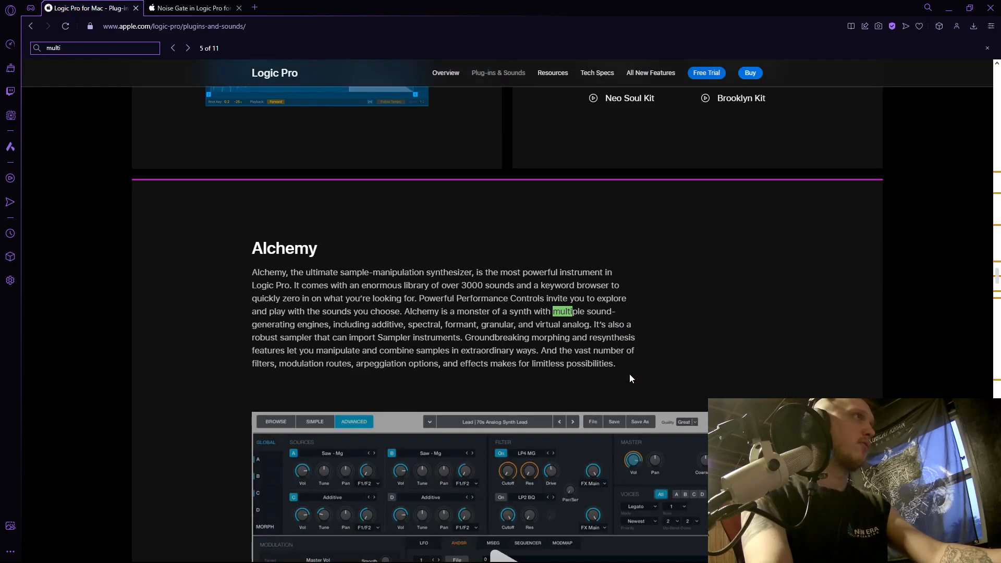
pyautogui.press('Return')
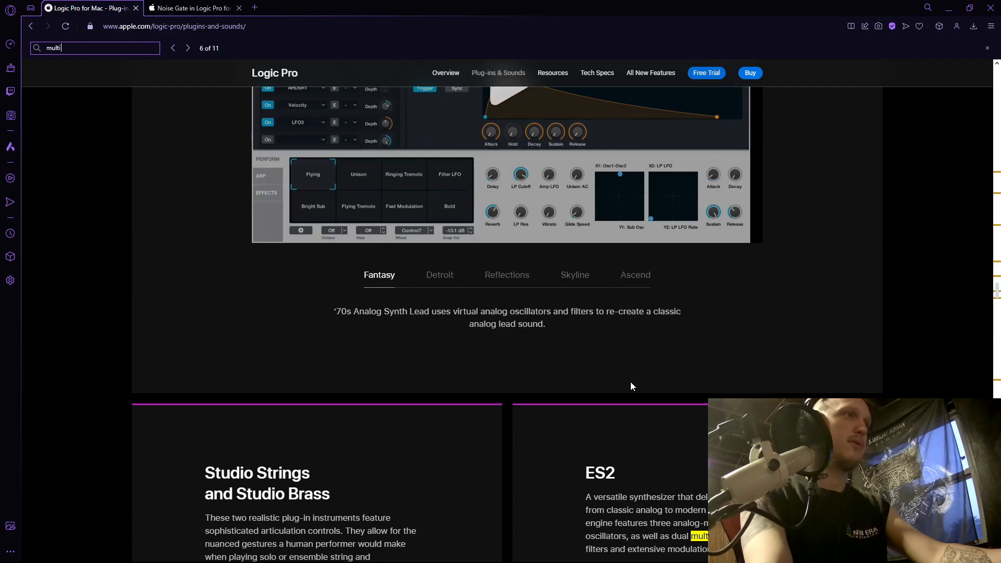
pyautogui.press('Return')
pyautogui.press('Return')
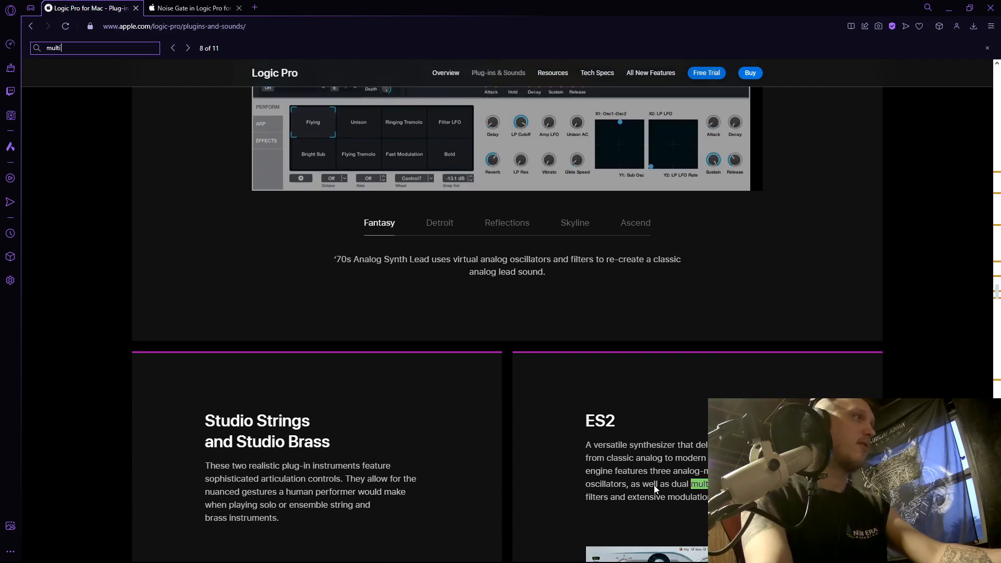
pyautogui.press('Return')
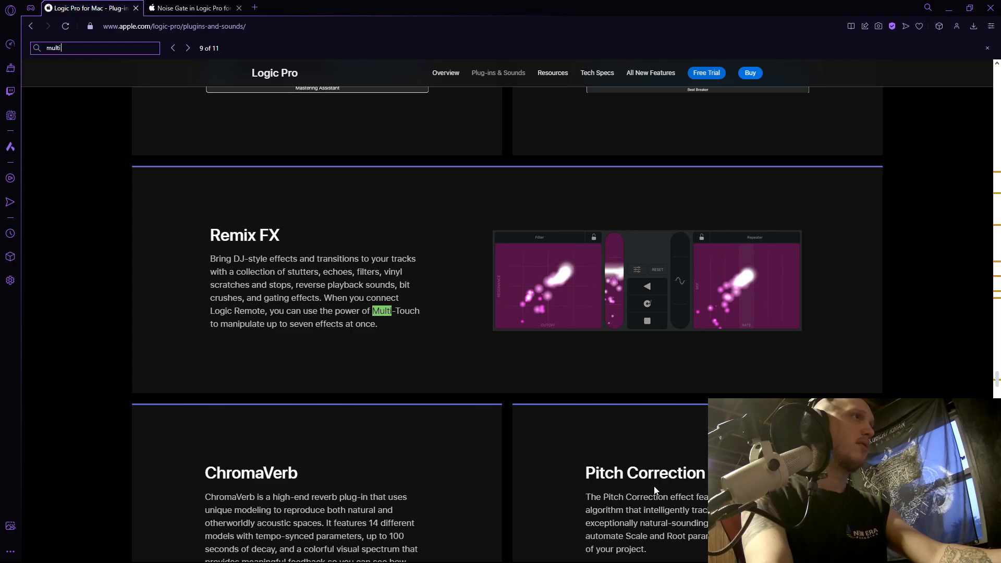
pyautogui.press('Return')
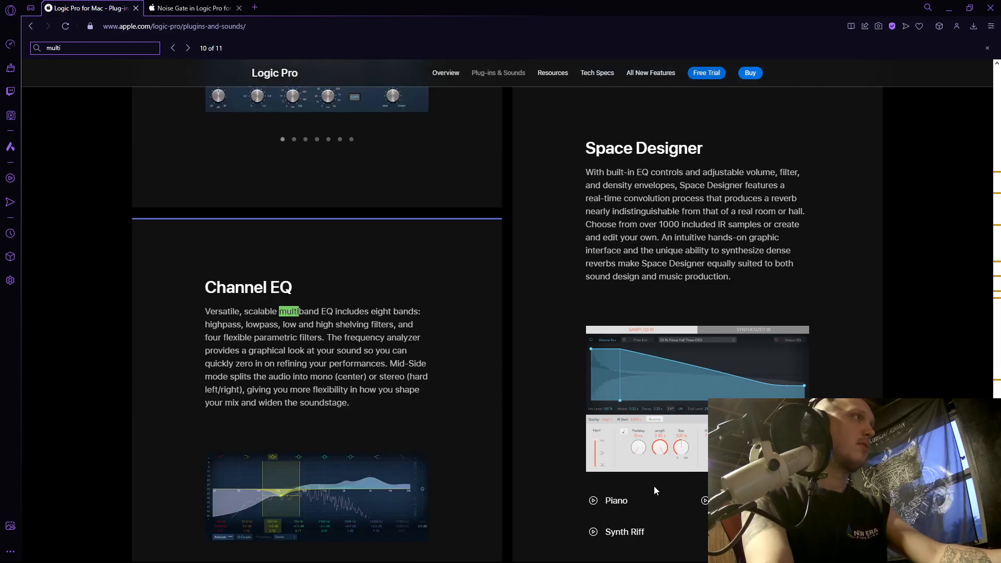
pyautogui.press('Return')
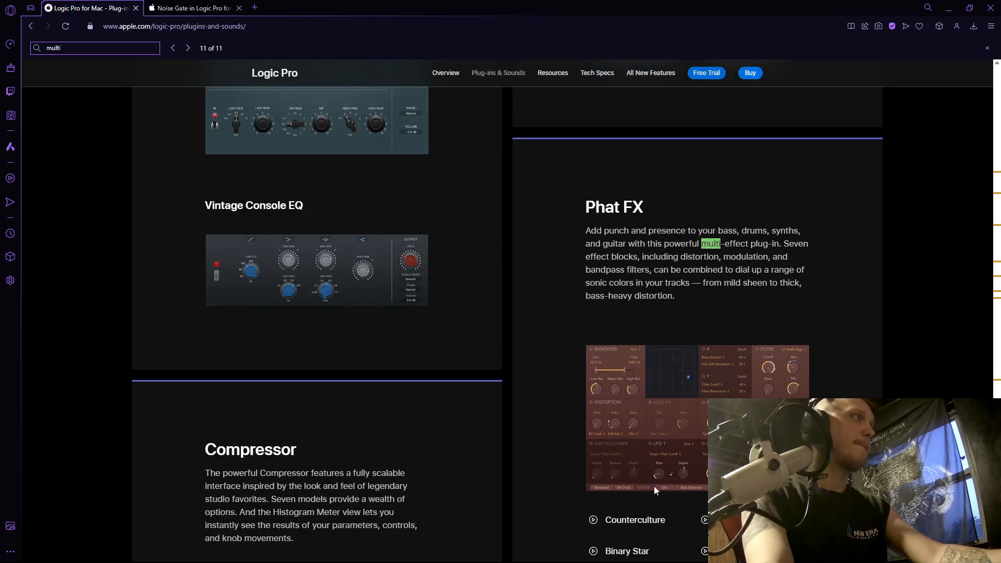
pyautogui.scroll(-4, 654, 486)
pyautogui.press('Return')
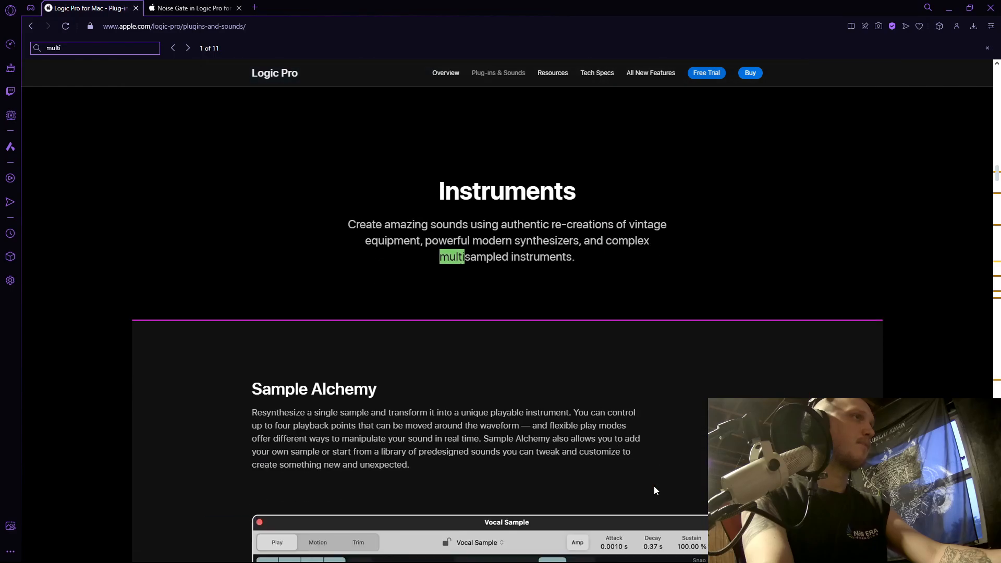
# Return to REAPER, bypass the C4's first, third and fourth bands, and set its low and mid crossovers to 60 and 149.
pyautogui.click(950, 6)
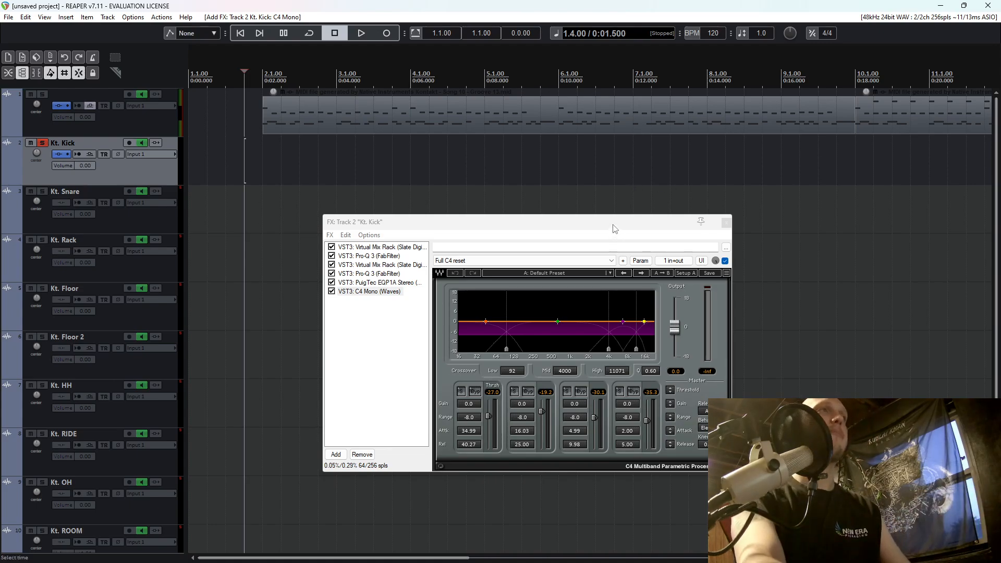
pyautogui.moveTo(614, 227); pyautogui.dragTo(578, 154)
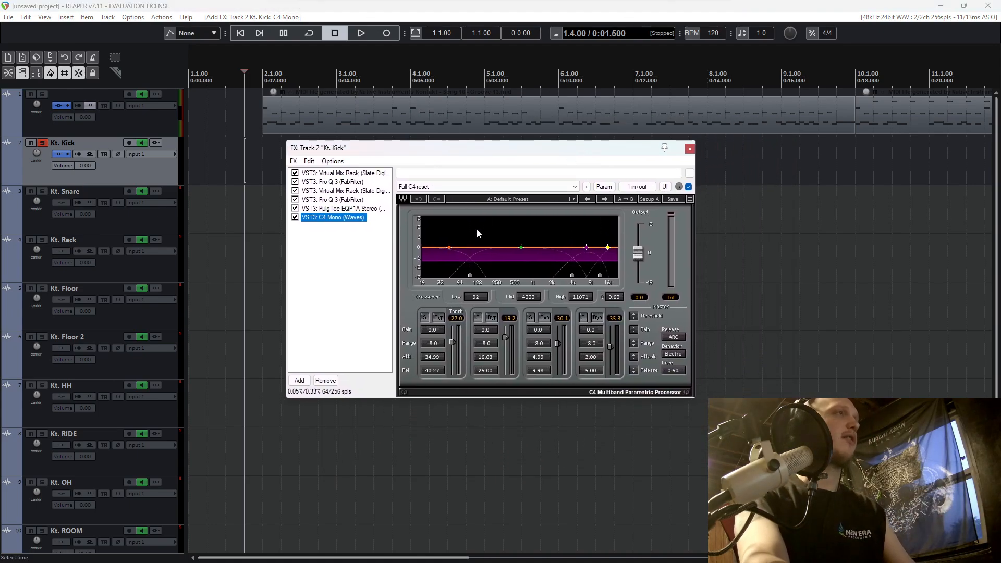
pyautogui.click(438, 317)
pyautogui.click(544, 318)
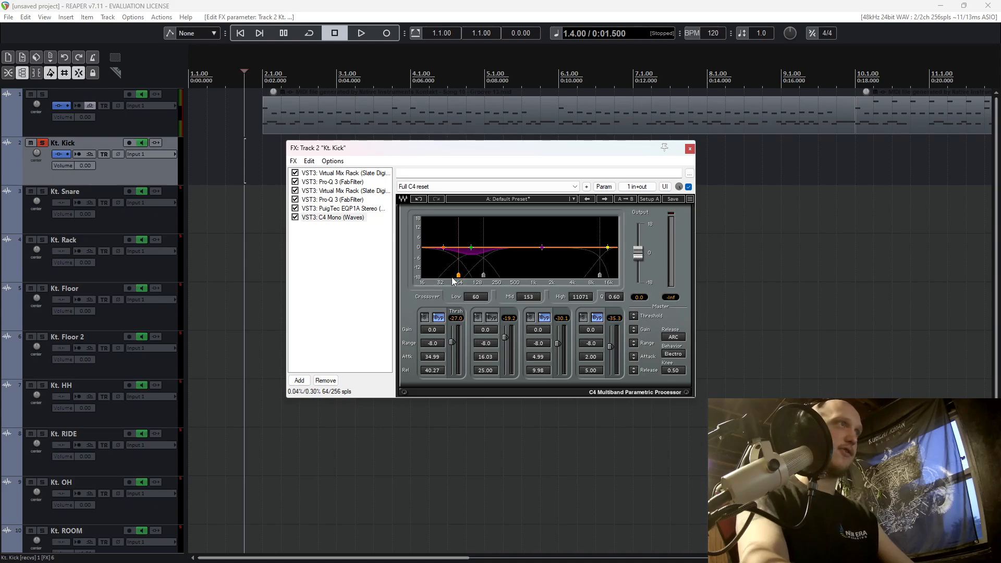
pyautogui.moveTo(484, 276); pyautogui.dragTo(482, 275)
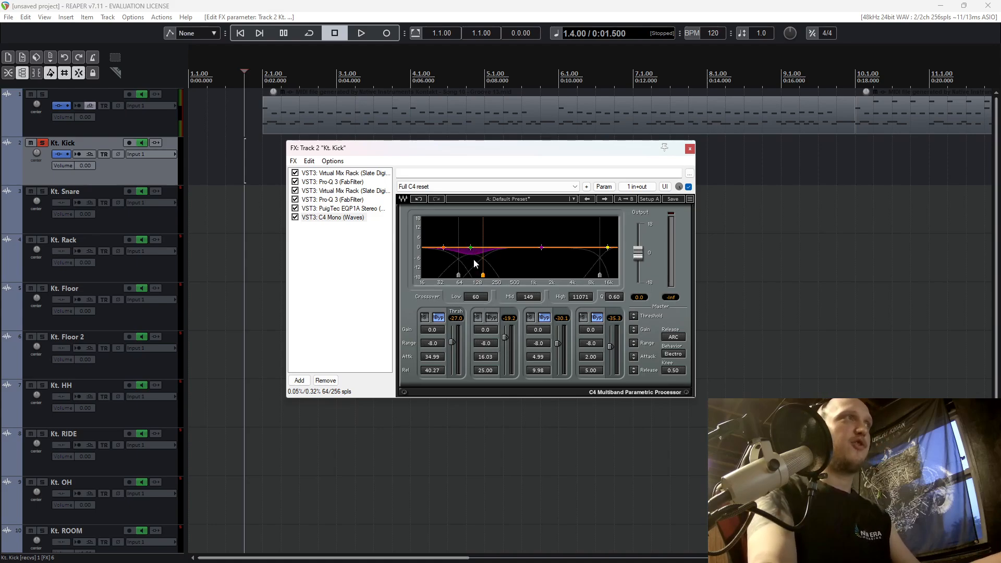
# With the kick playing, set the C4's second band to gain 4.0, range -4.9 and release 7.21.
pyautogui.press('space')
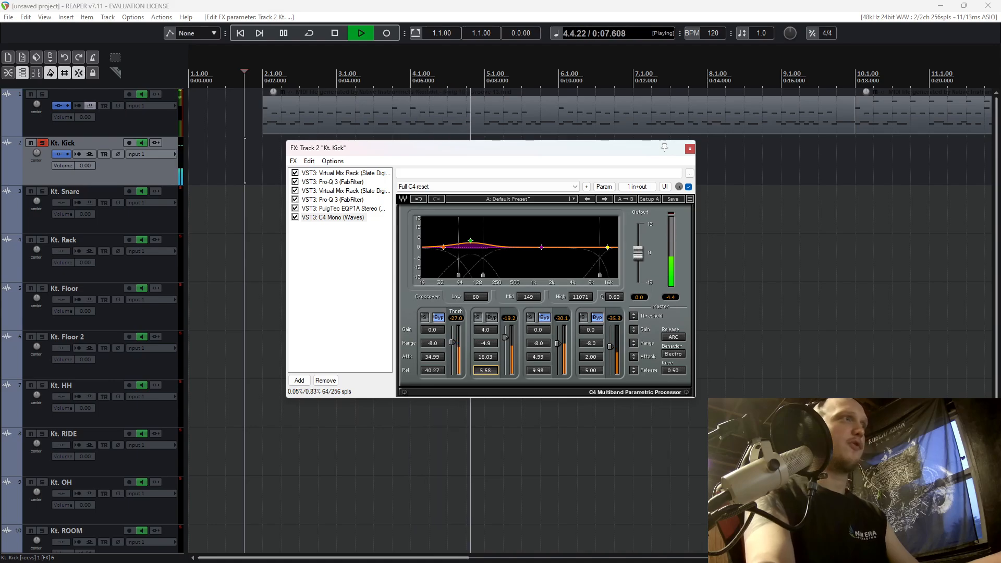
pyautogui.moveTo(485, 370); pyautogui.dragTo(486, 376)
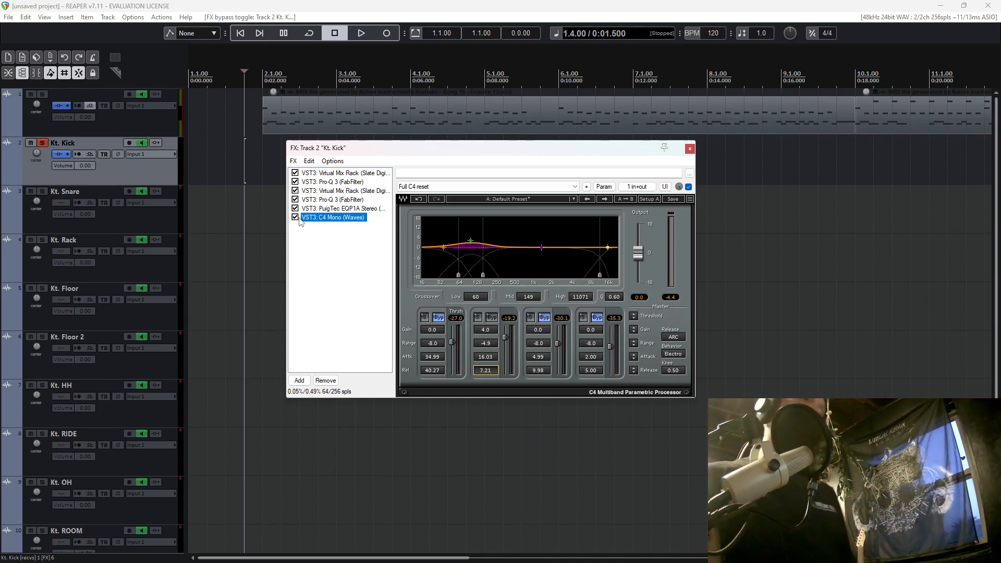
# Close the kick's effects window, unsolo the kick, and listen to it in the full drum mix.
pyautogui.click(689, 149)
pyautogui.click(44, 144)
pyautogui.press('space')
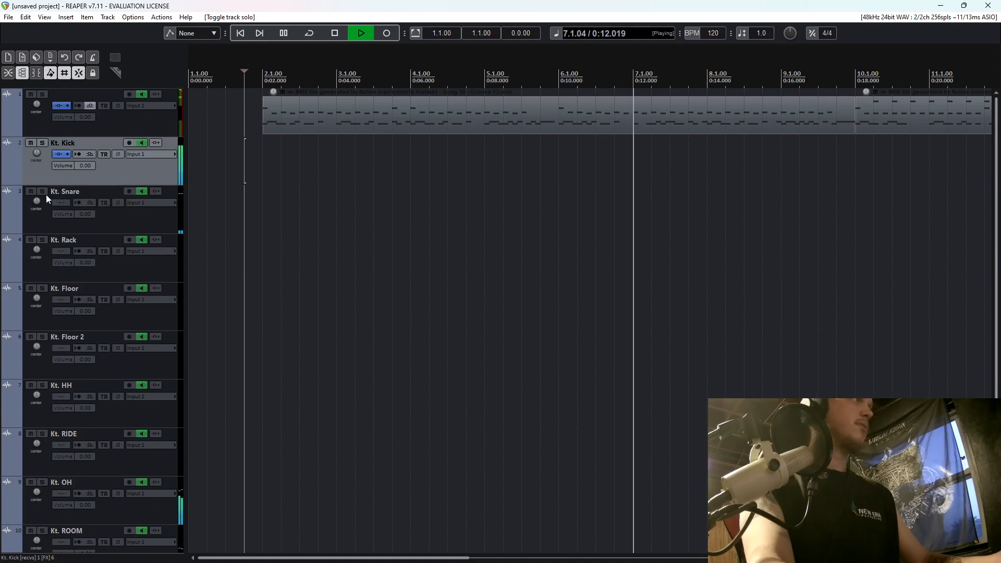
pyautogui.press('space')
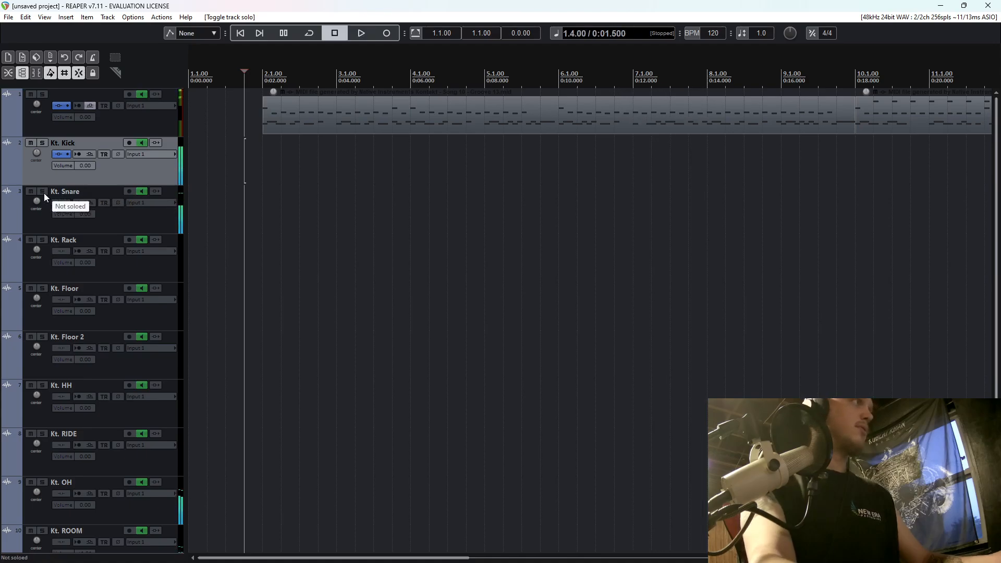
# Solo the Kt. Snare track and add the VST3 Pro-Q 3 (FabFilter) plug-in to it.
pyautogui.click(44, 193)
pyautogui.click(242, 212)
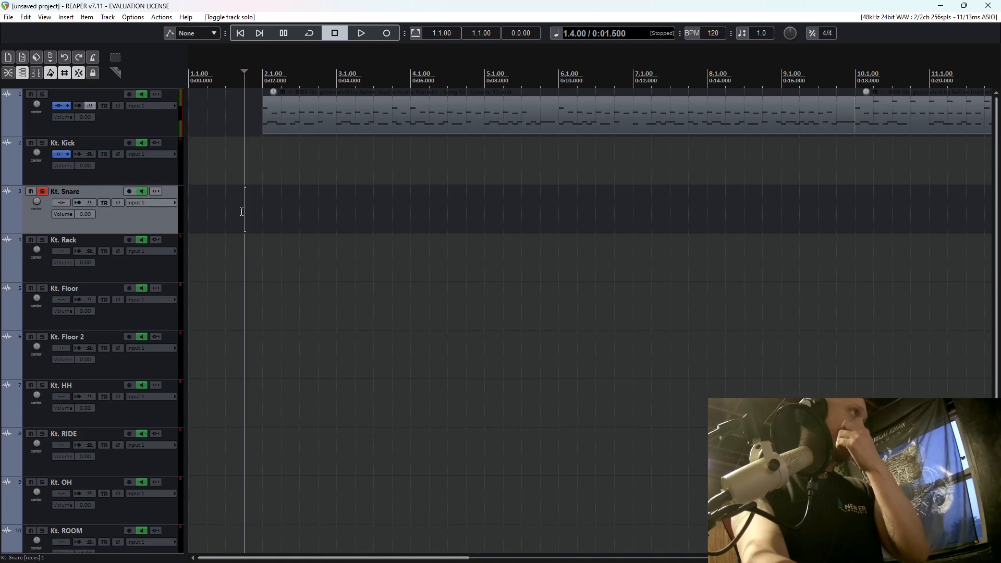
pyautogui.click(64, 201)
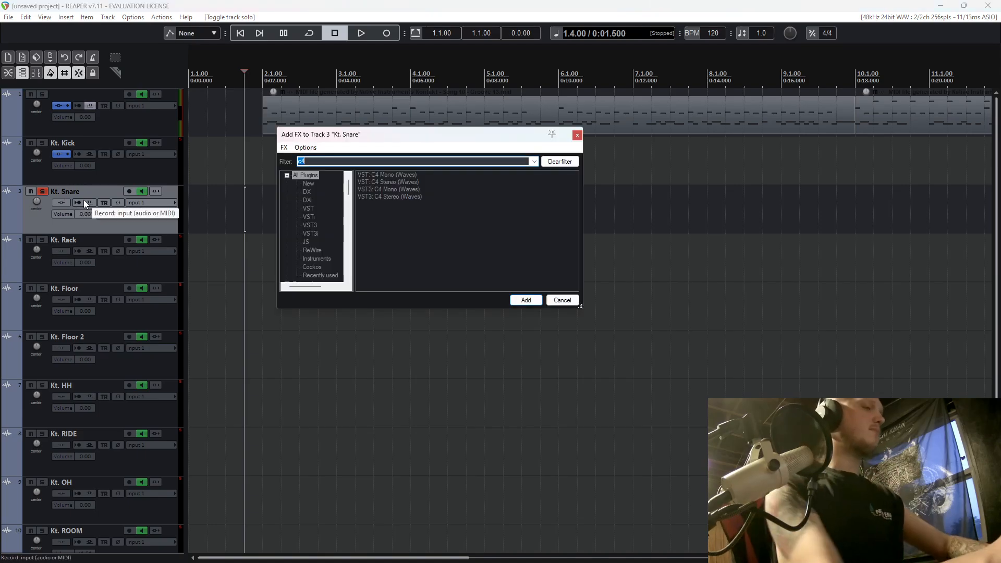
pyautogui.write('pro')
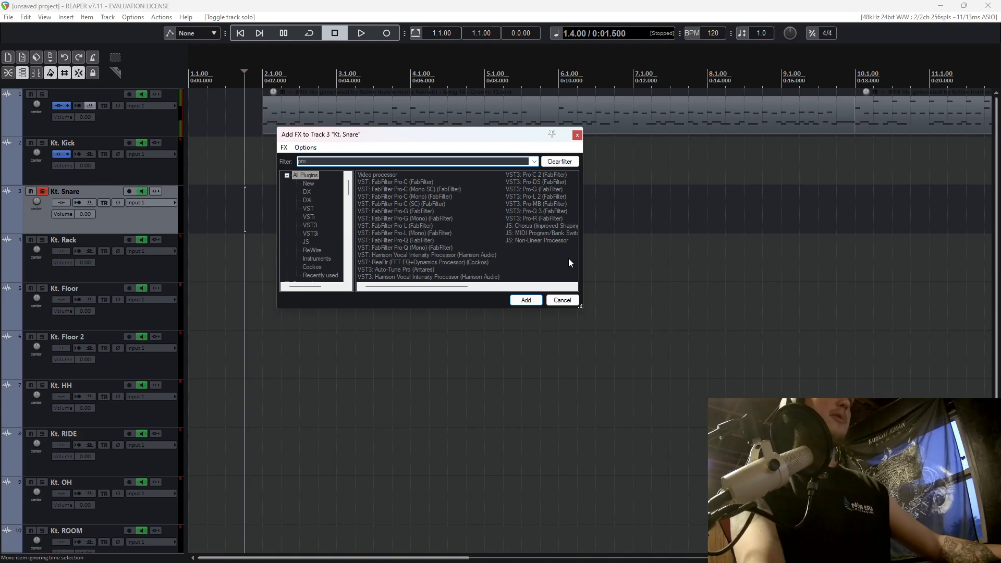
pyautogui.doubleClick(540, 213)
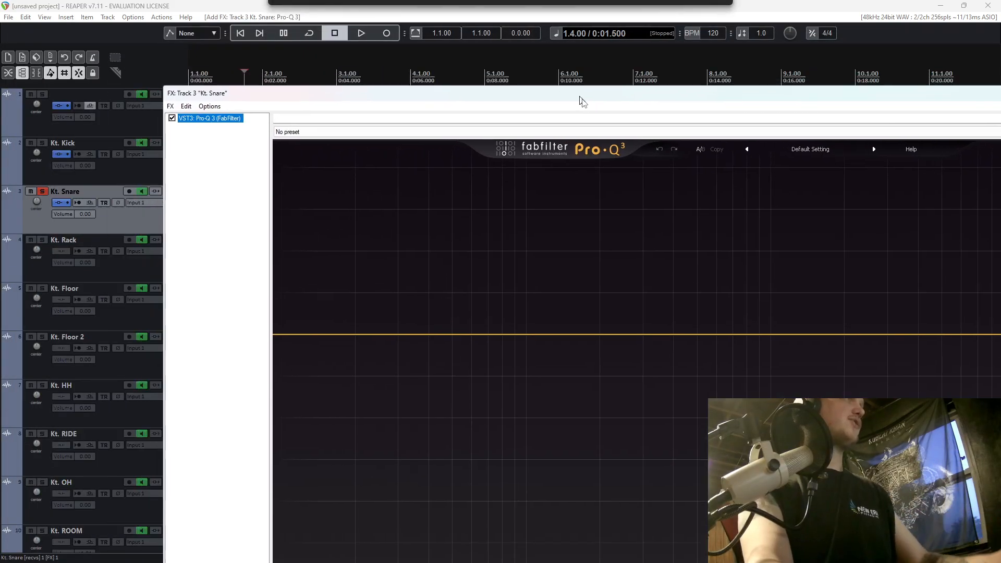
# While playing the snare, add a flat bell band at about 201 Hz and a low cut below it in Pro-Q 3.
pyautogui.moveTo(582, 101); pyautogui.dragTo(414, 49)
pyautogui.press('space')
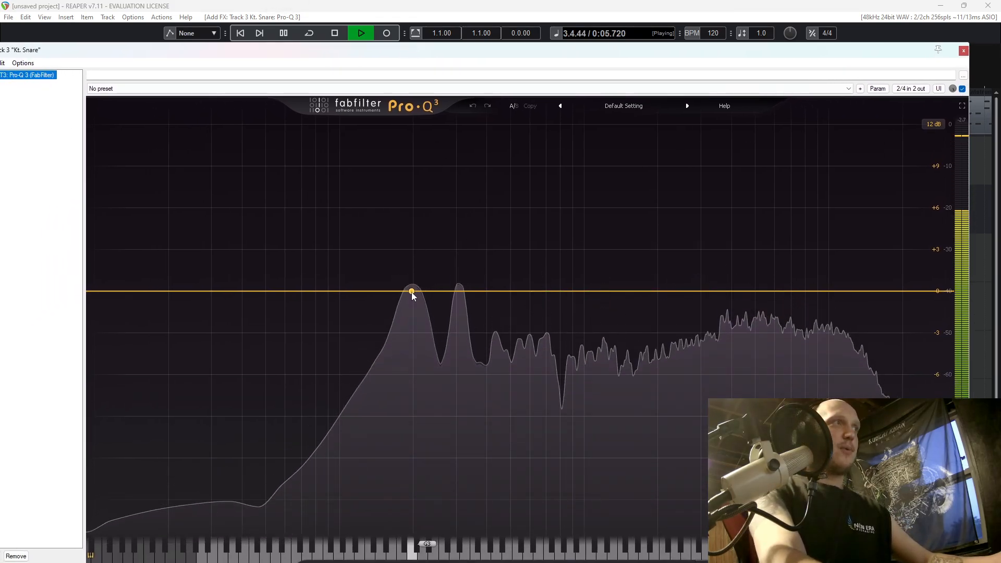
pyautogui.press('space')
pyautogui.click(414, 294)
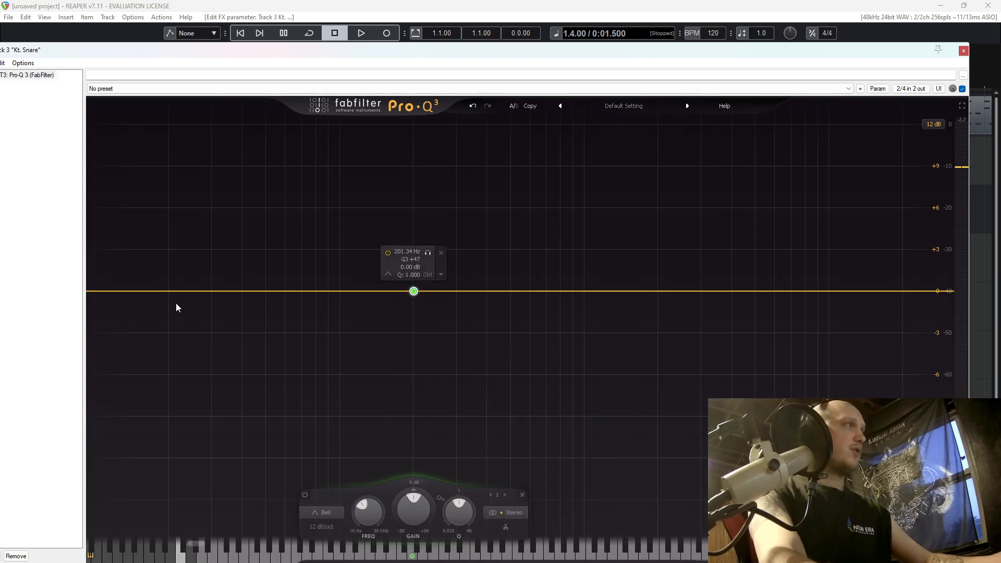
pyautogui.press('space')
pyautogui.click(121, 293)
pyautogui.moveTo(120, 292); pyautogui.dragTo(266, 290)
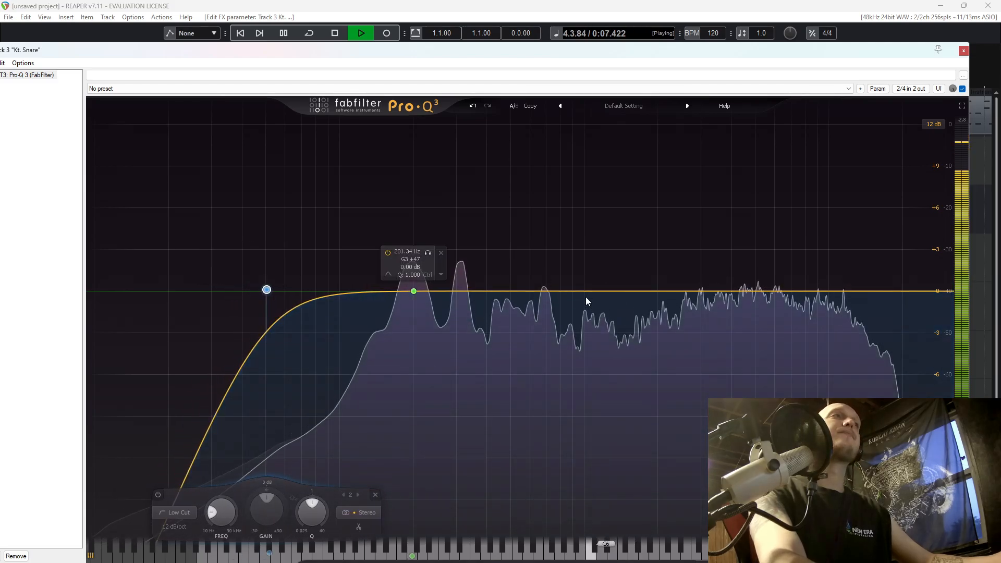
# Sweep a new bell band through the snare's midrange, unsolo the snare, and set the band to about -1 dB at 707 Hz.
pyautogui.click(585, 292)
pyautogui.moveTo(580, 291); pyautogui.dragTo(507, 237)
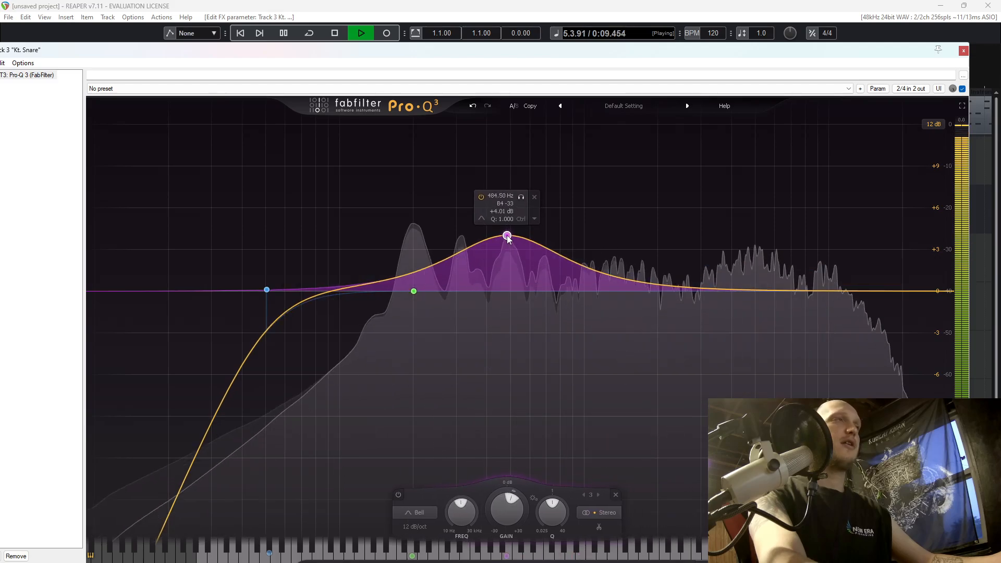
pyautogui.press('space')
pyautogui.moveTo(500, 56); pyautogui.dragTo(555, 167)
pyautogui.click(42, 192)
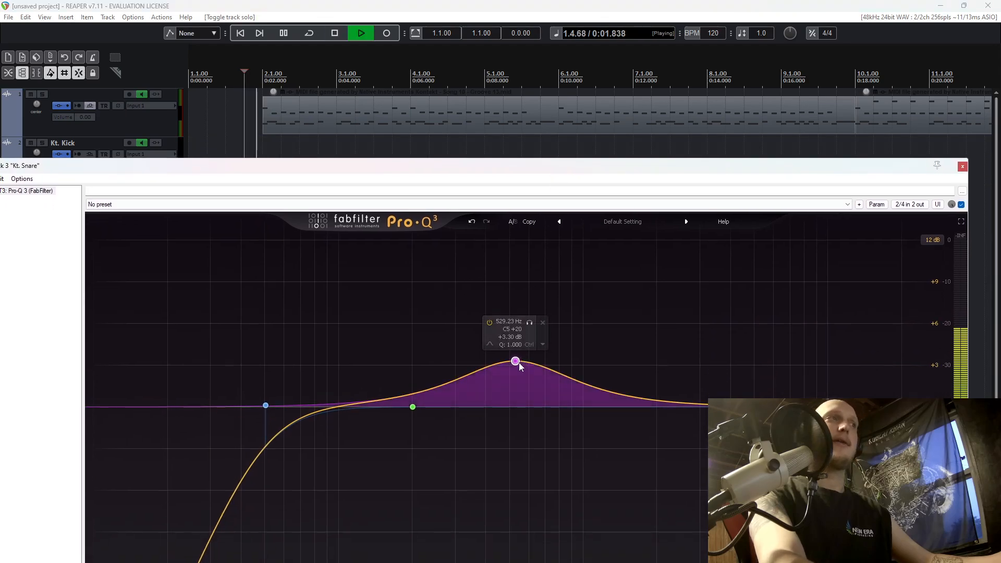
pyautogui.moveTo(519, 364); pyautogui.dragTo(546, 424)
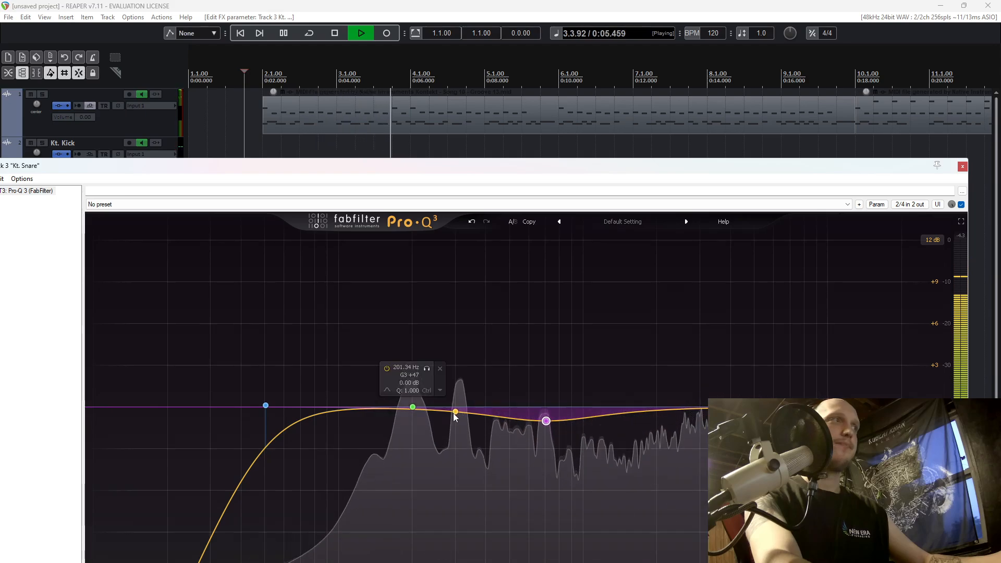
# Raise the snare's low bell band to about +1.1 dB at 204 Hz and listen in the full drum mix.
pyautogui.moveTo(415, 408); pyautogui.dragTo(415, 393)
pyautogui.press('space')
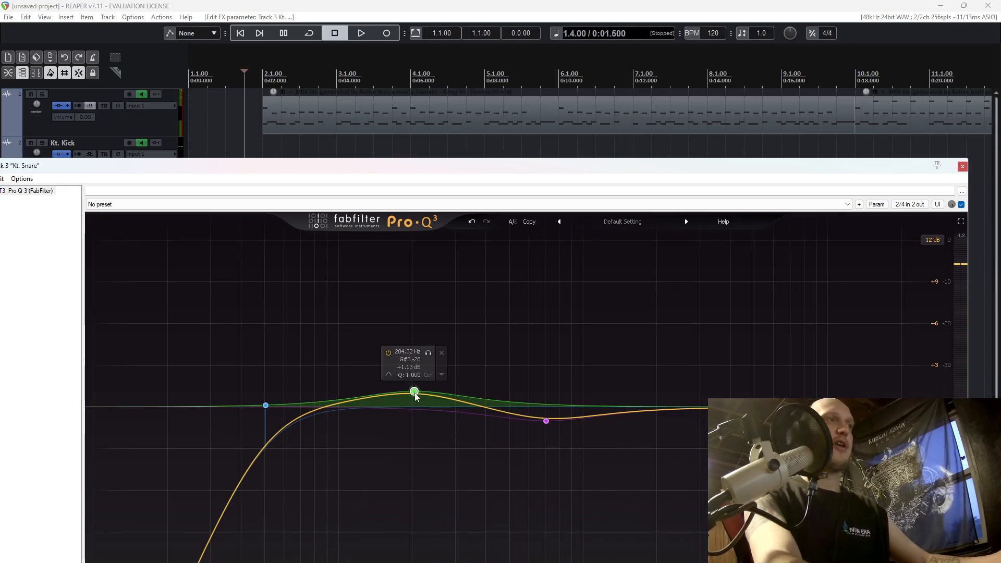
pyautogui.press('space')
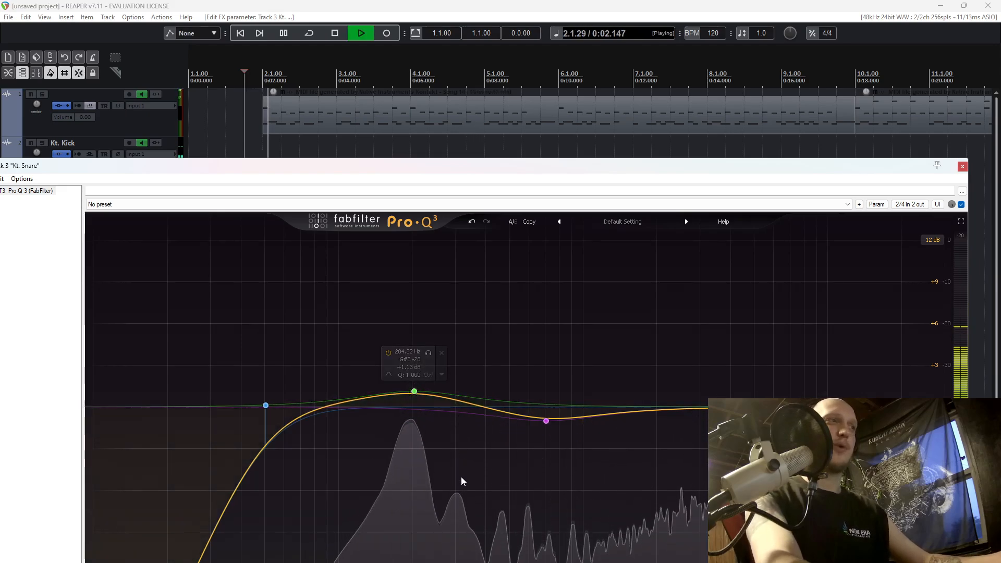
pyautogui.press('space')
# Add a very narrow bell boost at about 310 Hz to the snare's Pro-Q 3 curve.
pyautogui.click(458, 406)
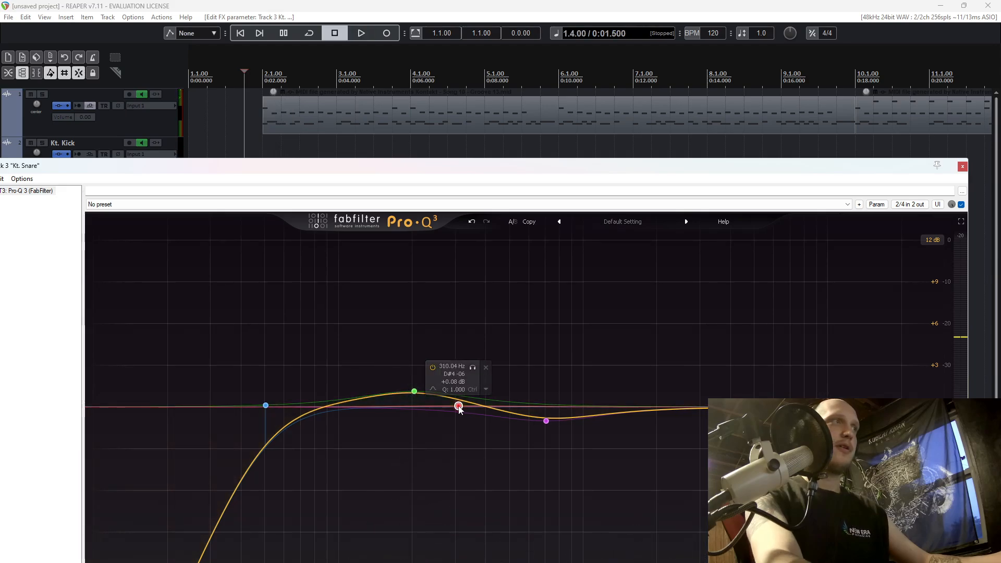
pyautogui.scroll(10, 459, 408)
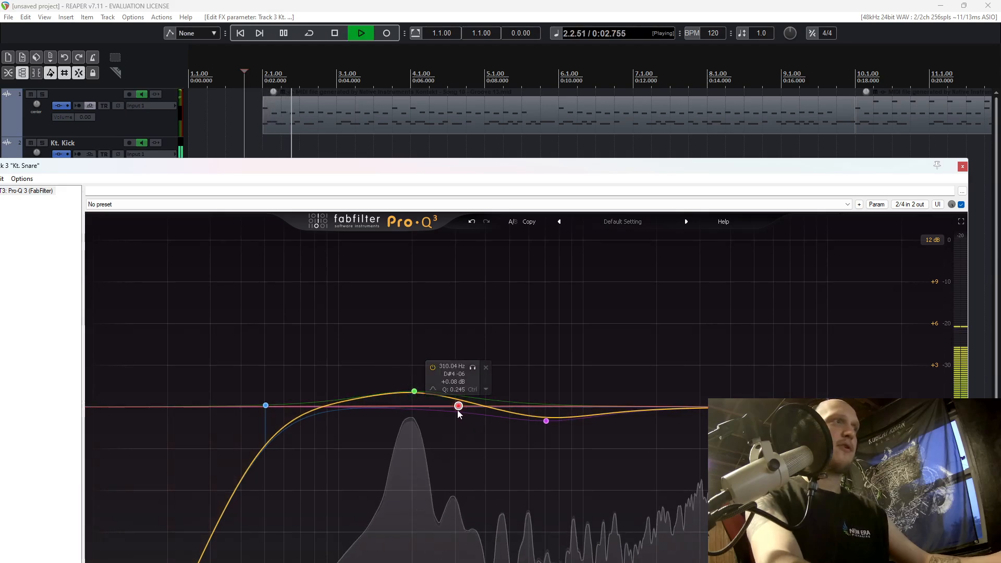
pyautogui.moveTo(458, 407)
pyautogui.mouseDown()
pyautogui.moveTo(460, 303)
pyautogui.moveTo(459, 393)
pyautogui.mouseUp()
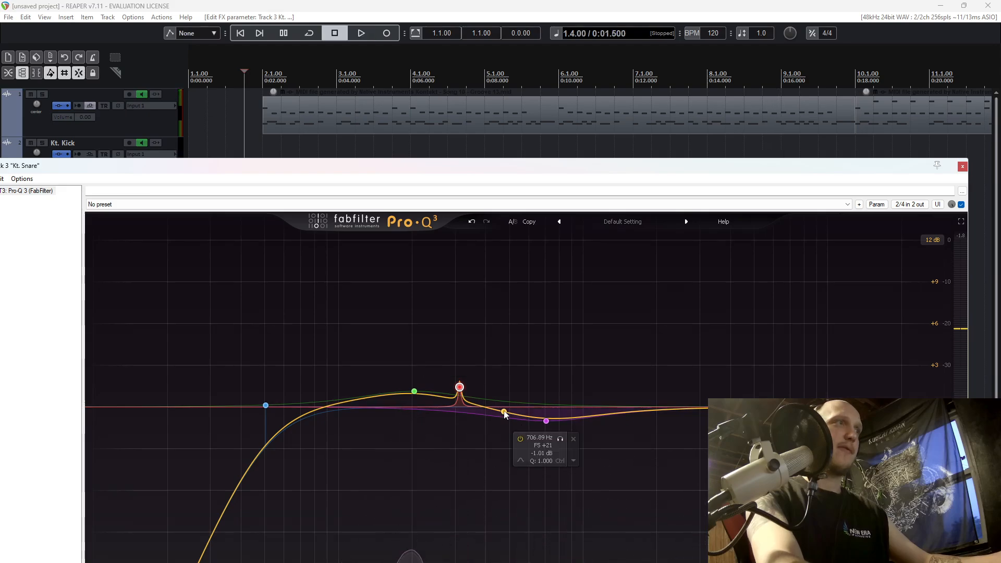
# While playing the drums, add a slight bell boost at about 500 Hz and lower the narrow 310 Hz boost on the snare's Pro-Q 3.
pyautogui.press('space')
pyautogui.moveTo(507, 404); pyautogui.dragTo(510, 304)
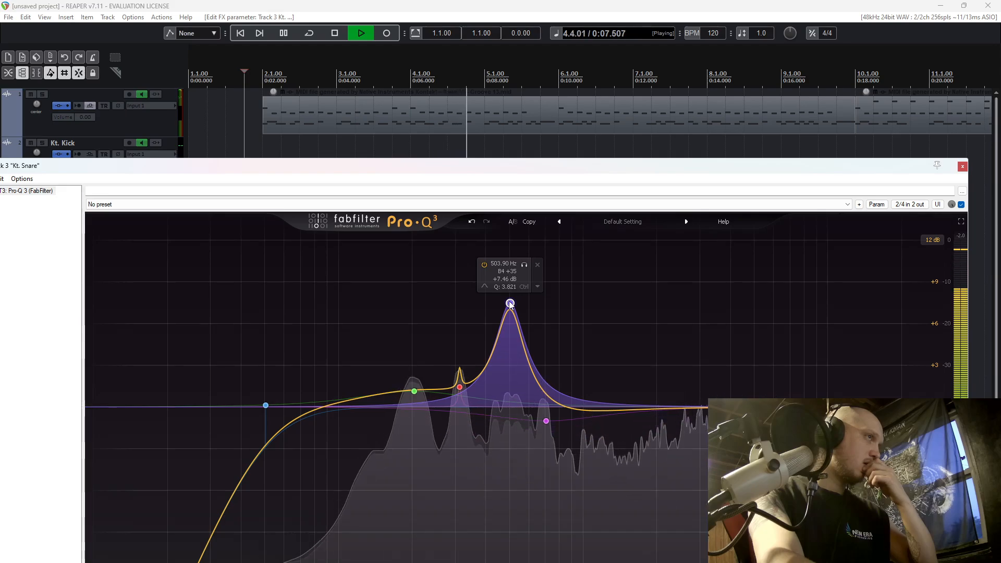
pyautogui.moveTo(510, 303); pyautogui.dragTo(462, 404)
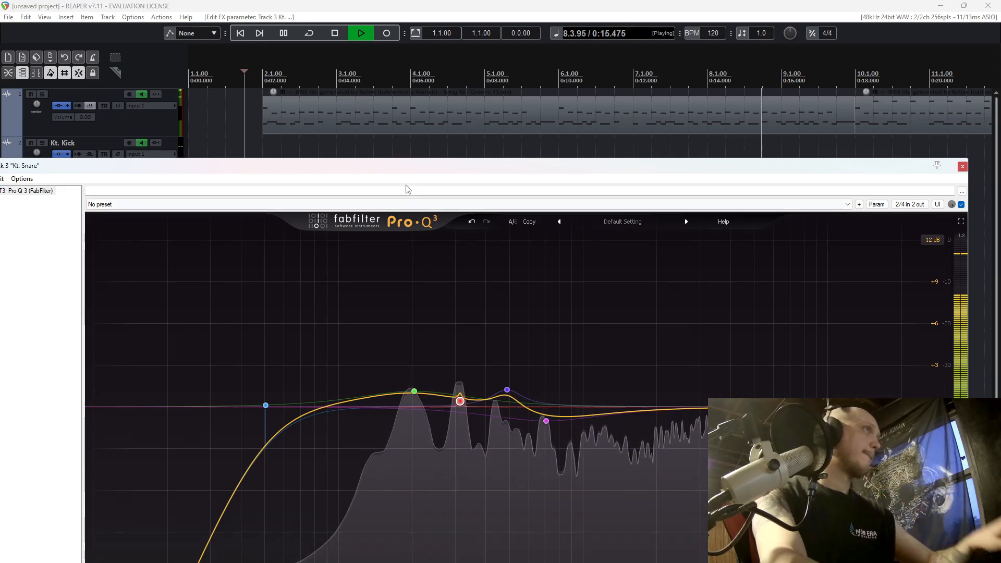
pyautogui.moveTo(407, 165); pyautogui.dragTo(556, 127)
pyautogui.press('space')
# Add the VST3 version of Slate Digital's Virtual Mix Rack to the Kt. Snare FX chain after Pro-Q 3.
pyautogui.moveTo(405, 129); pyautogui.dragTo(333, 51)
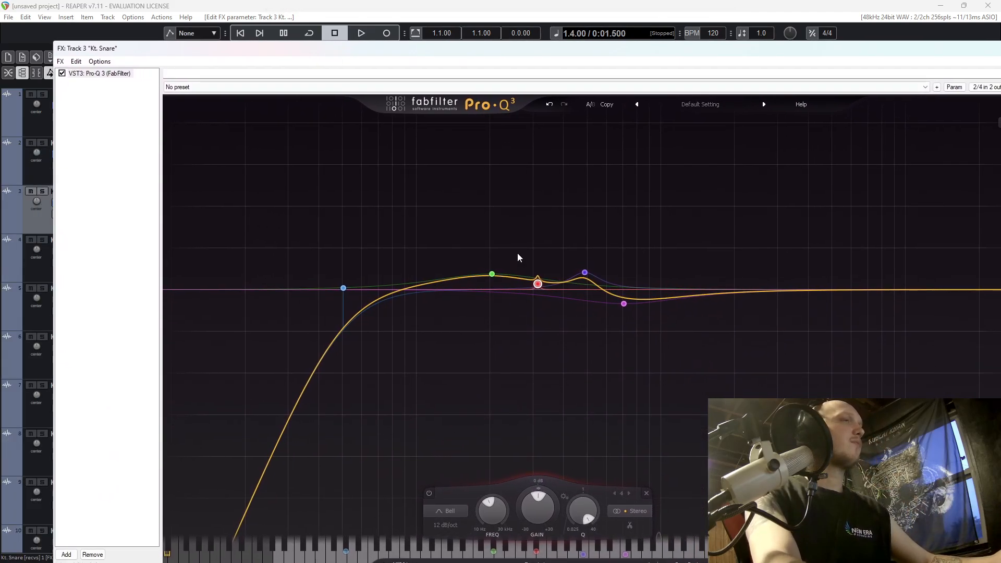
pyautogui.click(66, 554)
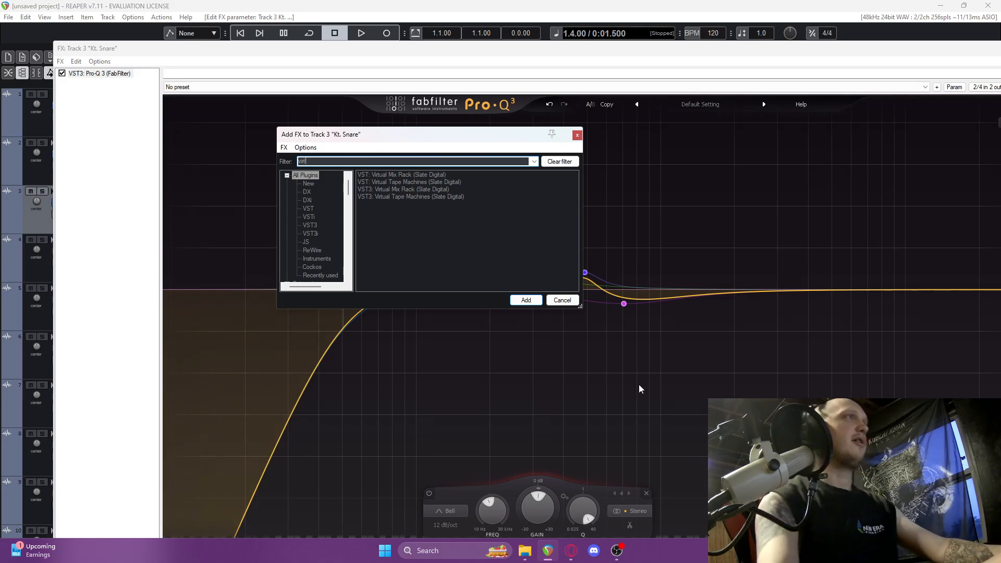
pyautogui.doubleClick(401, 190)
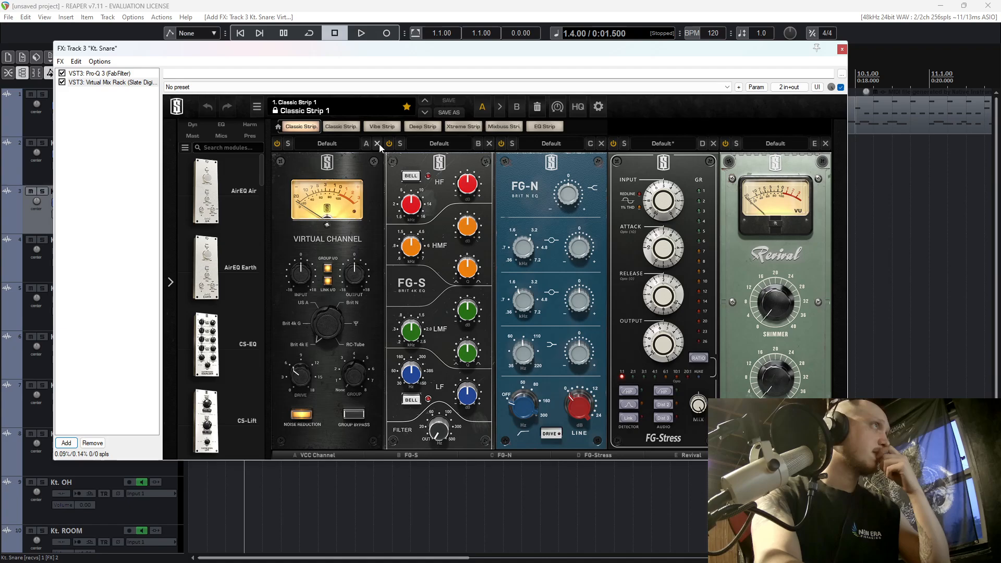
# Remove the Virtual Channel, FG-S, FG-N and Revival modules from the rack, keeping FG-Stress and Trimmer.
pyautogui.click(379, 143)
pyautogui.click(380, 144)
pyautogui.click(379, 144)
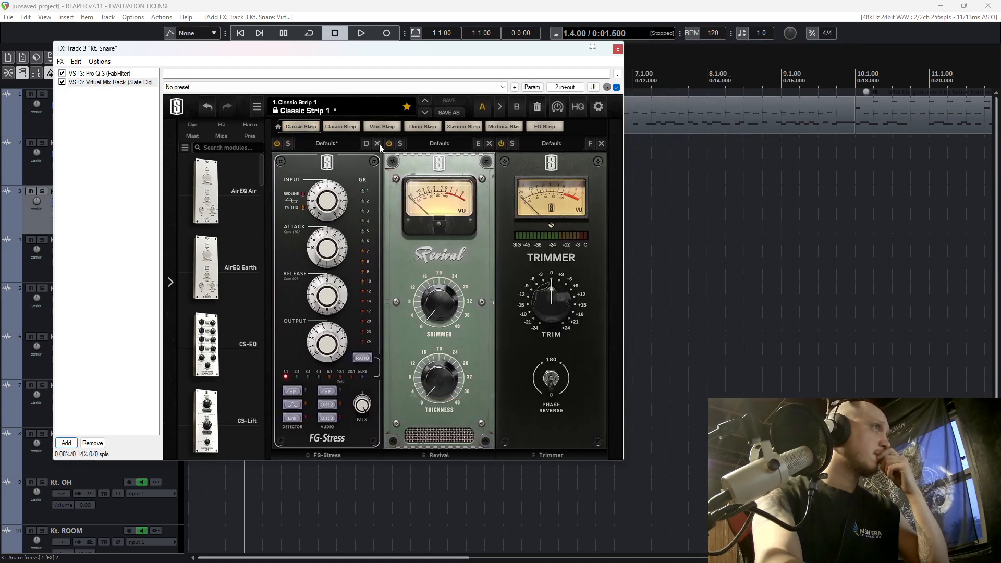
pyautogui.click(489, 144)
# Insert an FG-S EQ module into the rack ahead of the FG-Stress compressor.
pyautogui.scroll(-10, 247, 269)
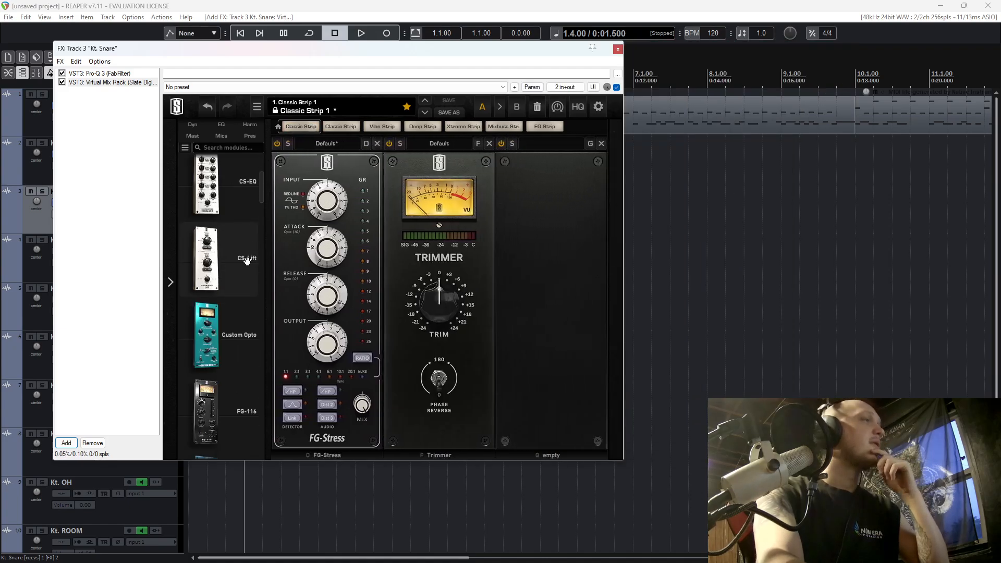
pyautogui.scroll(-8, 247, 269)
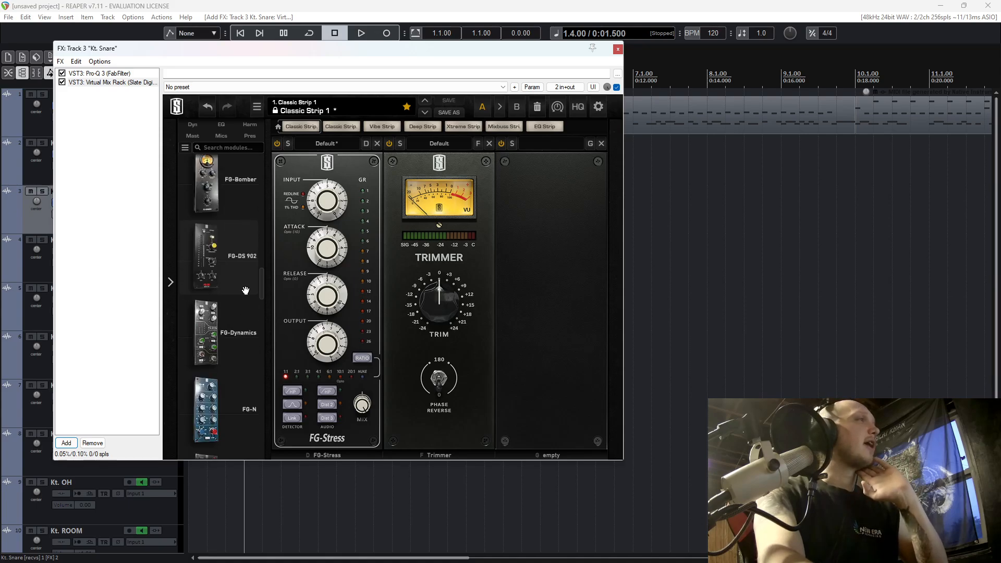
pyautogui.moveTo(225, 280); pyautogui.dragTo(327, 238)
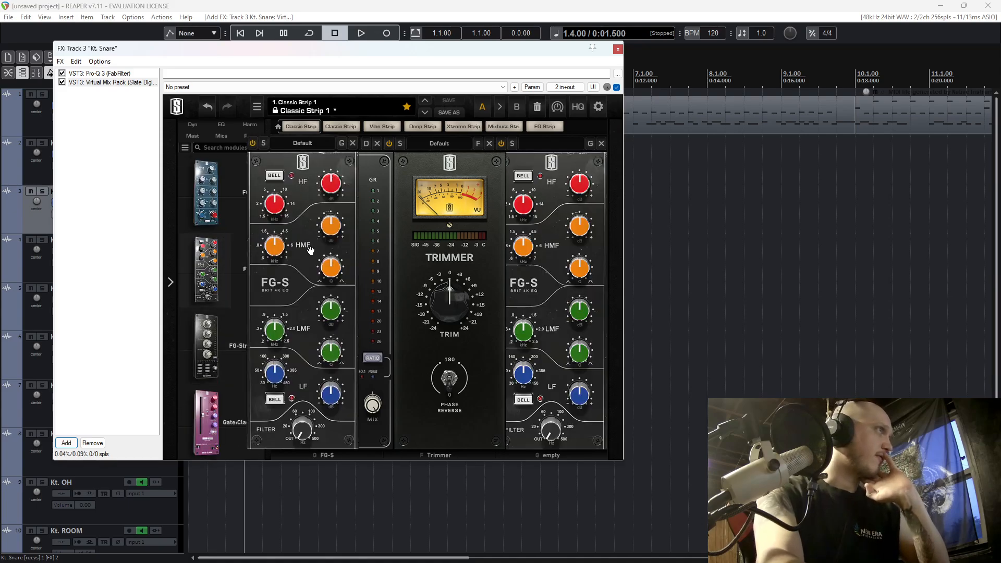
# Switch to the web browser and search the Logic Pro plug-ins and sounds page for "eq".
pyautogui.moveTo(532, 557)
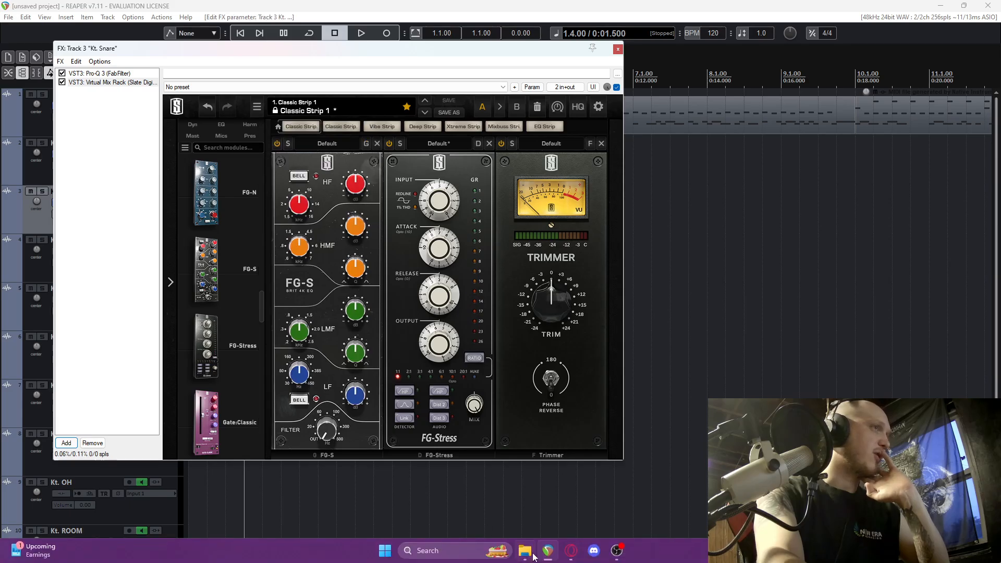
pyautogui.click(571, 552)
pyautogui.scroll(-10, 450, 433)
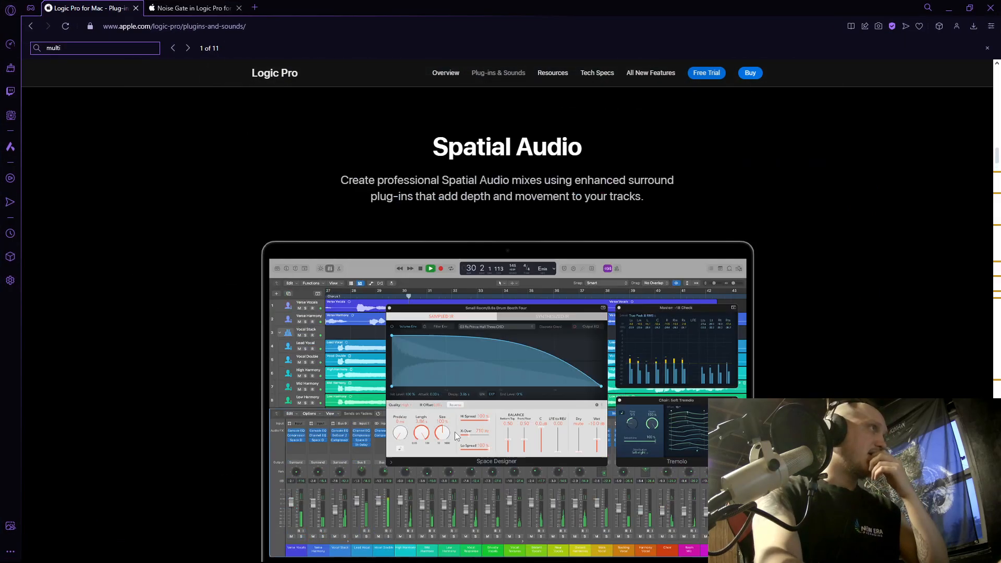
pyautogui.scroll(15, 456, 436)
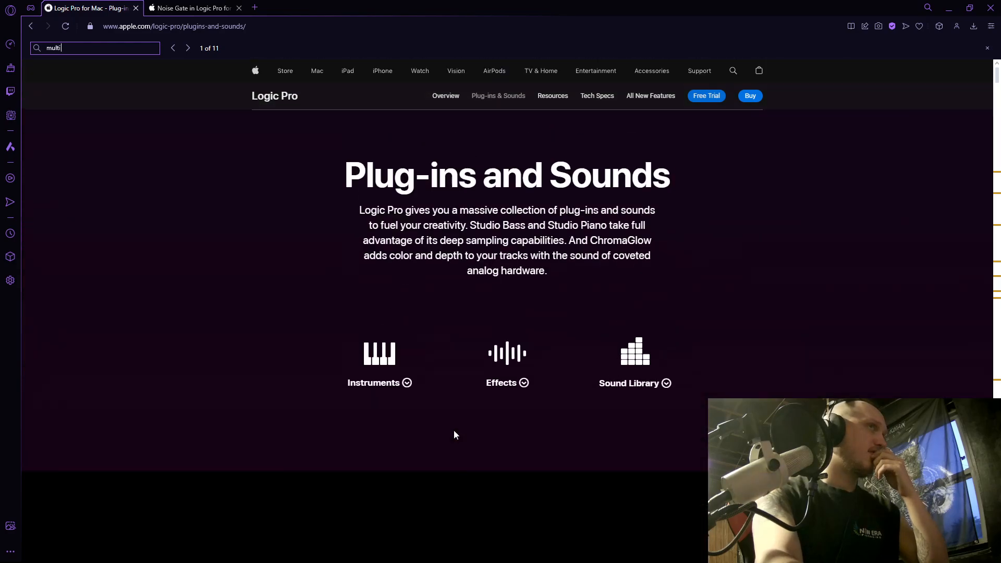
pyautogui.scroll(-15, 448, 424)
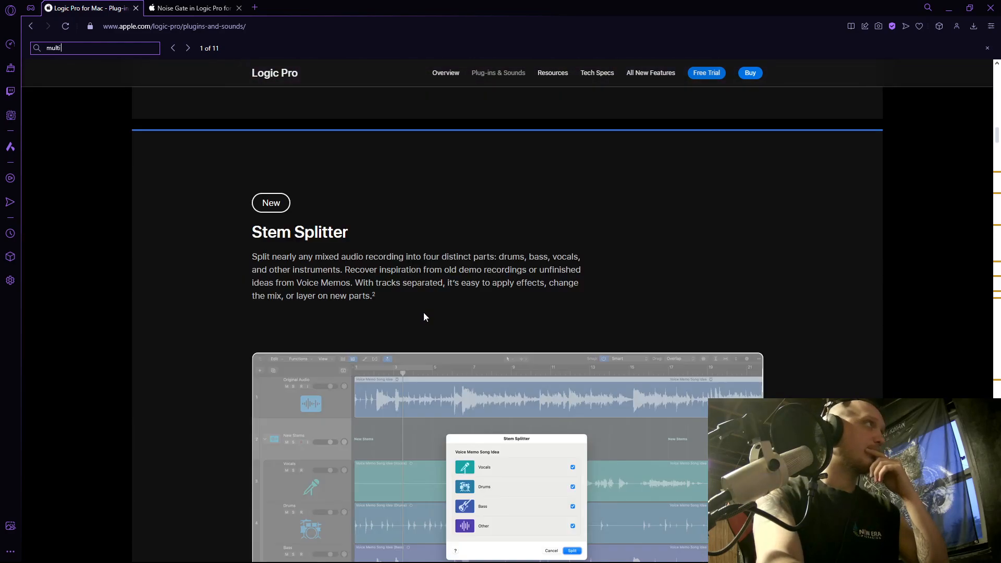
pyautogui.scroll(-5, 424, 316)
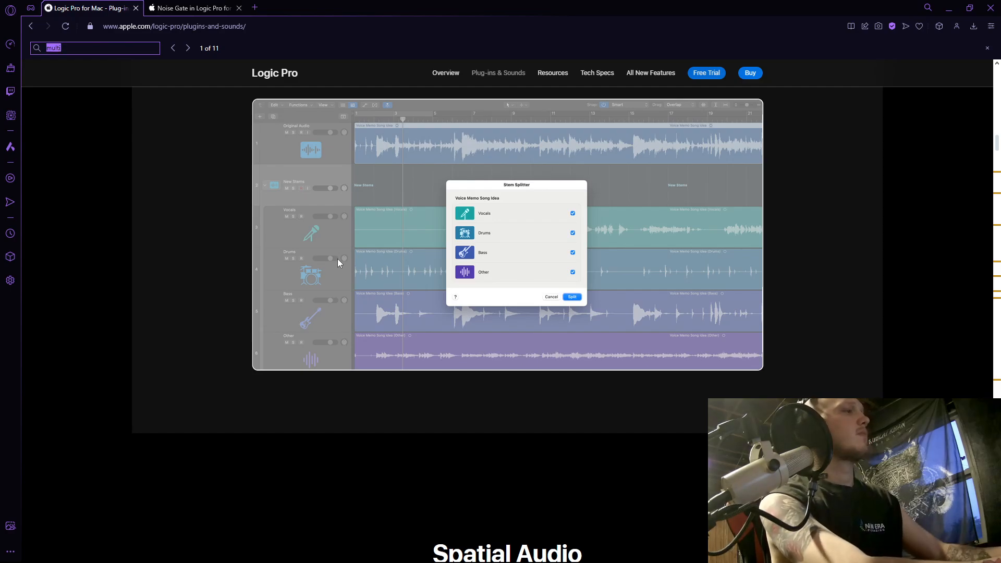
pyautogui.press('Return')
pyautogui.press('Return')
pyautogui.press('Return')
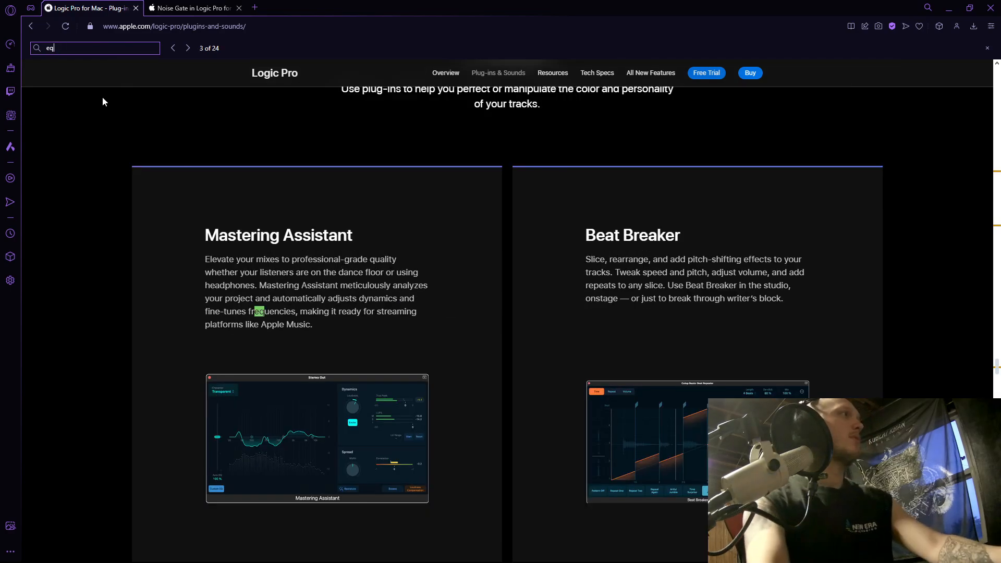
# Examine the Vintage EQ Collection and Channel EQ entries as Logic Pro equivalents for the snare EQ.
pyautogui.scroll(-10, 351, 236)
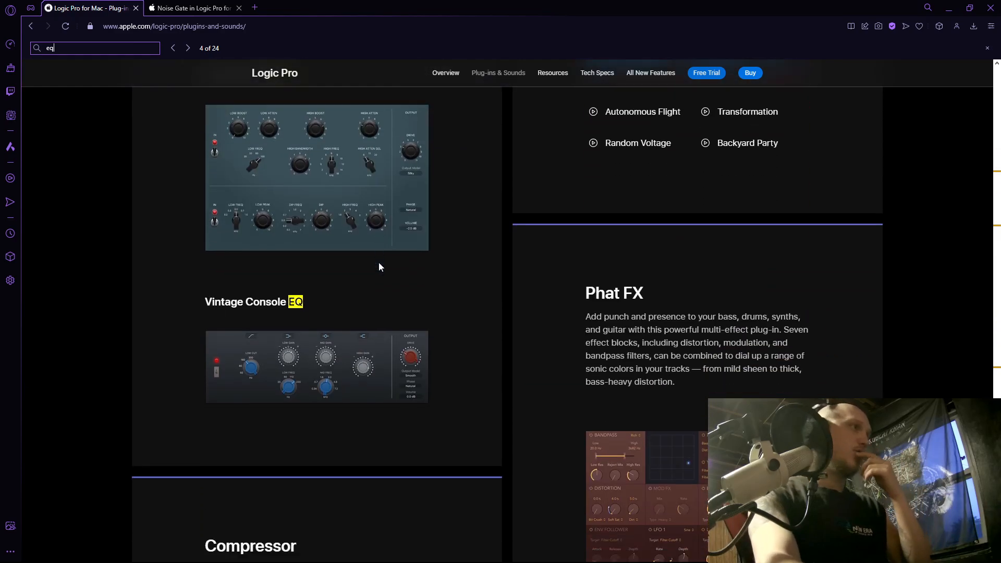
pyautogui.scroll(7, 324, 283)
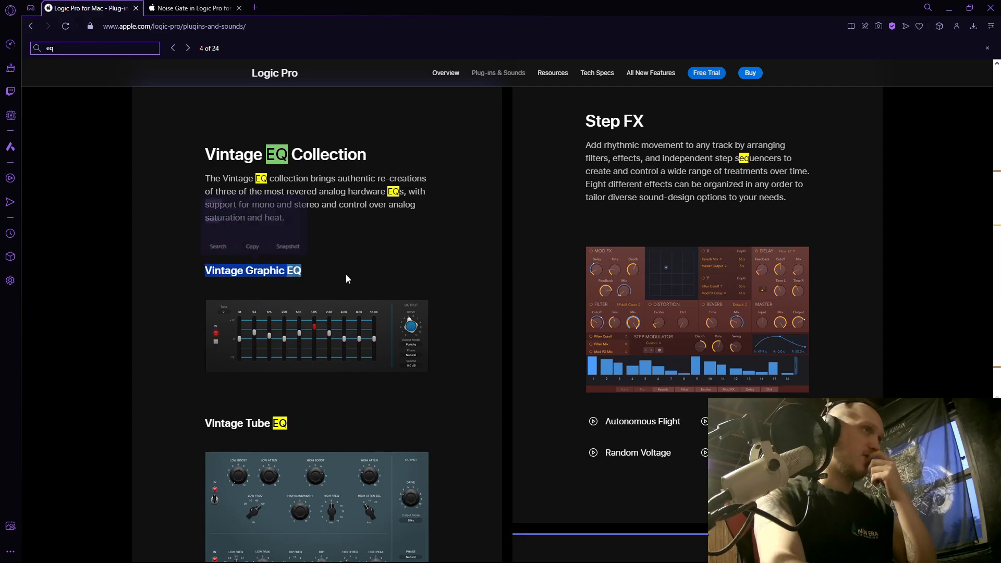
pyautogui.scroll(-20, 352, 305)
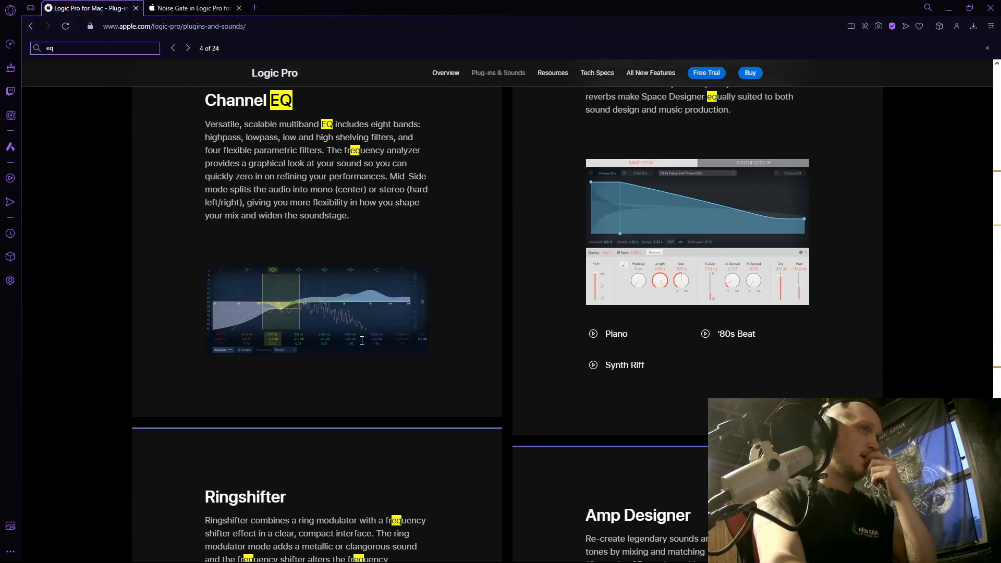
pyautogui.scroll(-2, 362, 340)
pyautogui.scroll(4, 362, 340)
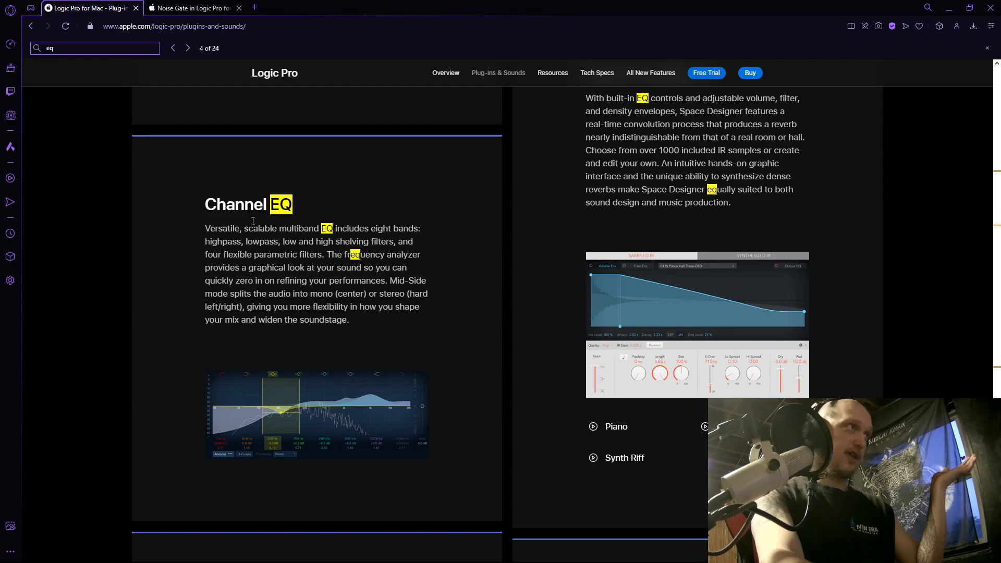
pyautogui.tripleClick(207, 203)
# Compare the FG-S EQ in REAPER with the Channel EQ and vintage EQs on the Logic Pro page.
pyautogui.hotkey('alt', 'Tab')
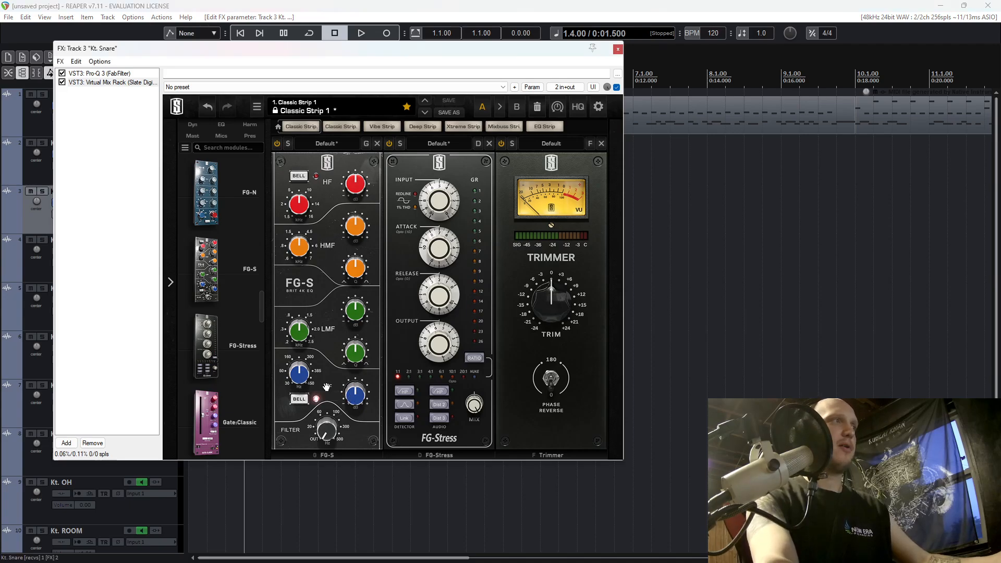
pyautogui.hotkey('alt', 'Tab')
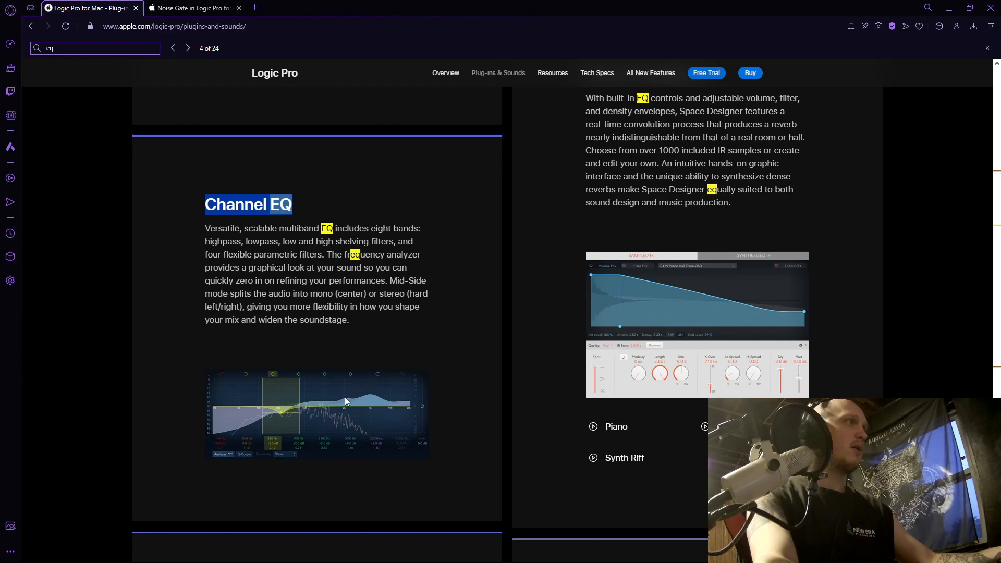
pyautogui.scroll(15, 358, 320)
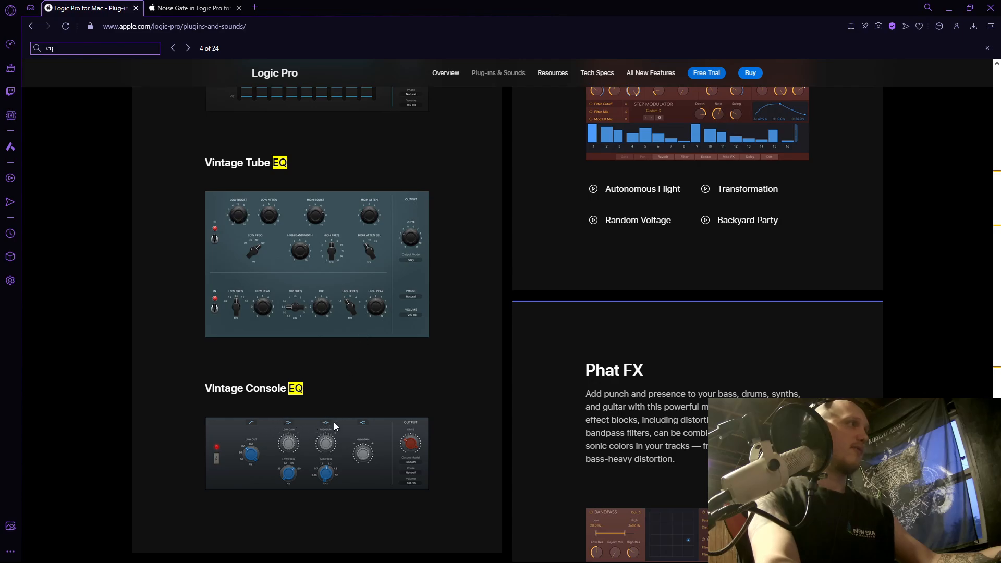
pyautogui.scroll(5, 332, 427)
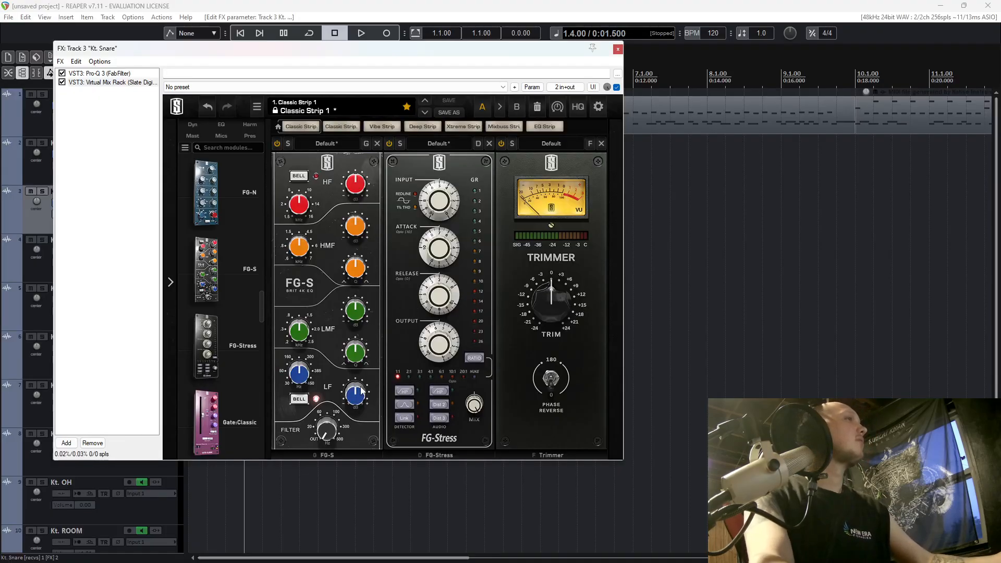
# While playing the drums, set the FG-S low-frequency band to 111 Hz with a +1.87 dB boost.
pyautogui.press('space')
pyautogui.moveTo(301, 378); pyautogui.dragTo(306, 414)
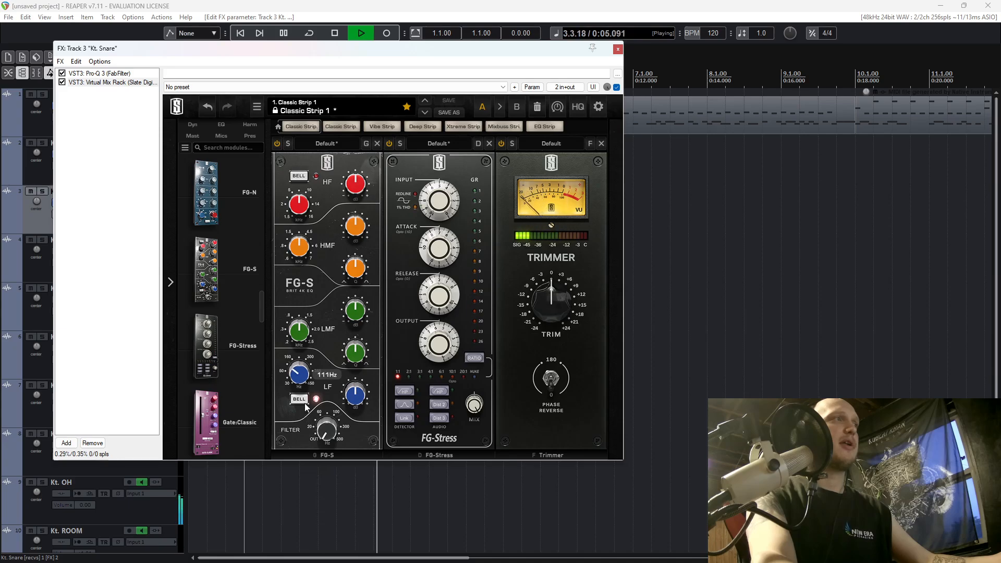
pyautogui.scroll(1, 358, 396)
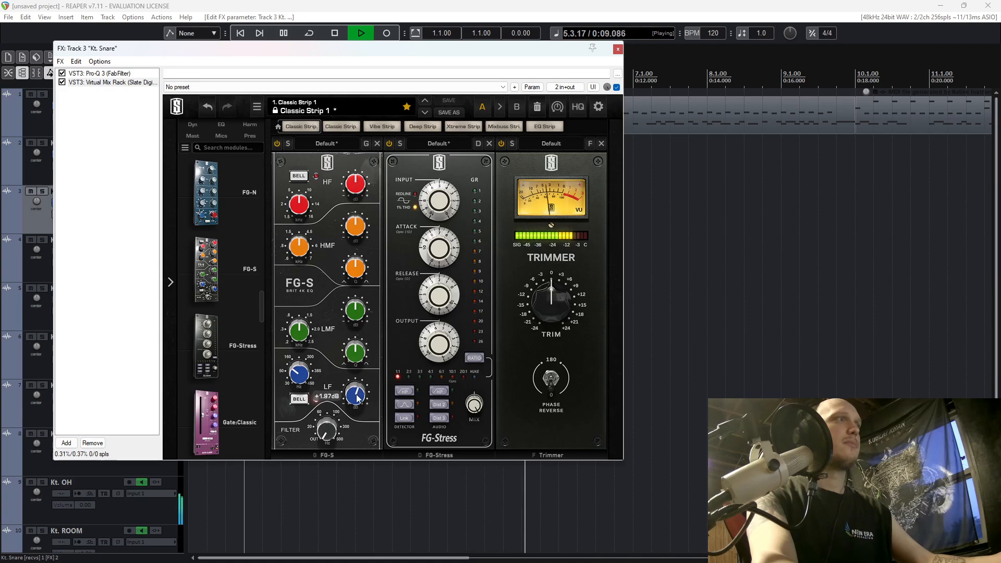
pyautogui.press('space')
# During playback, set FG-Stress to a 3:1 ratio with input at 6.20, attack at 6.70 and release at 1.50.
pyautogui.moveTo(451, 218)
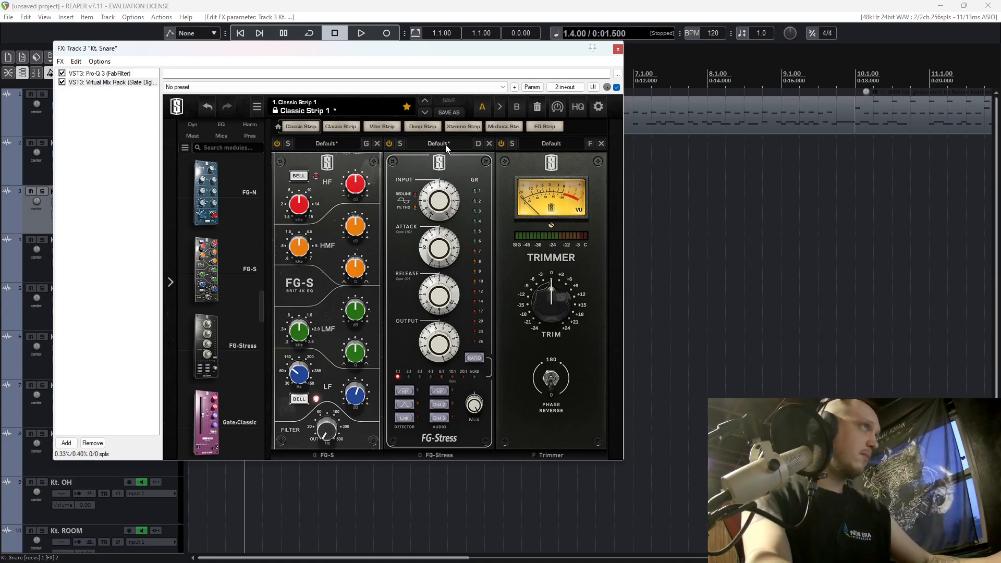
pyautogui.press('space')
pyautogui.scroll(1, 441, 193)
pyautogui.scroll(2, 440, 193)
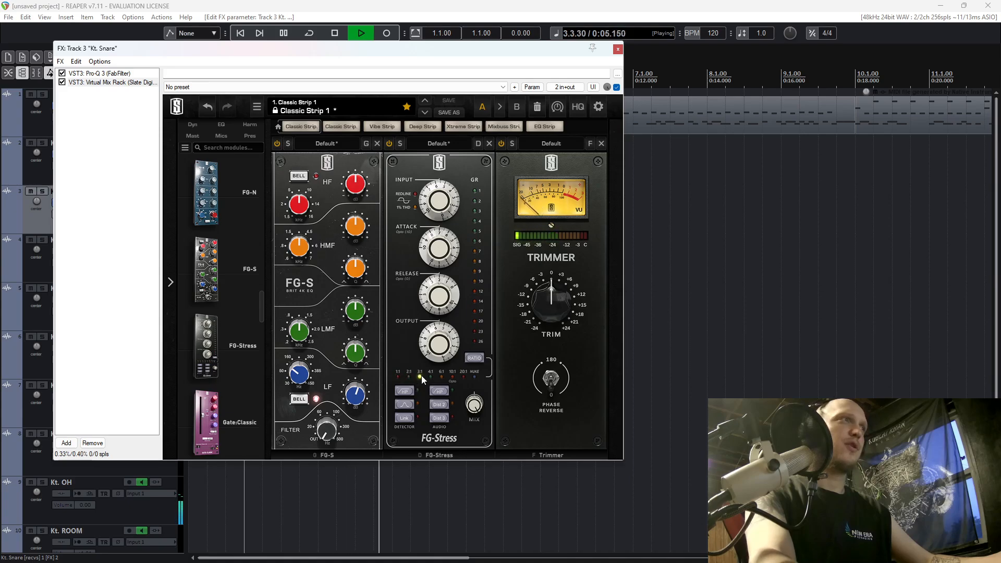
pyautogui.scroll(3, 444, 210)
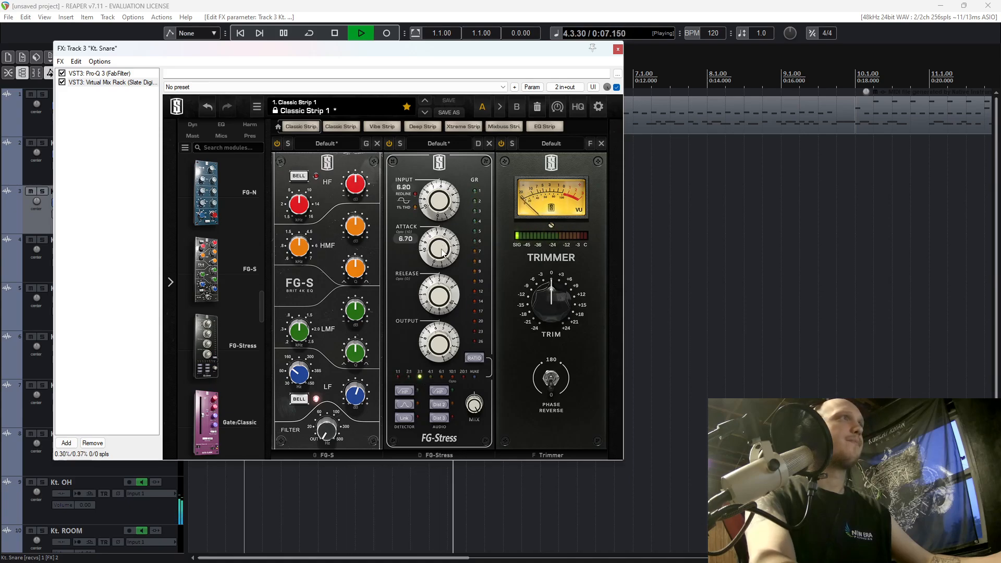
pyautogui.scroll(2, 442, 250)
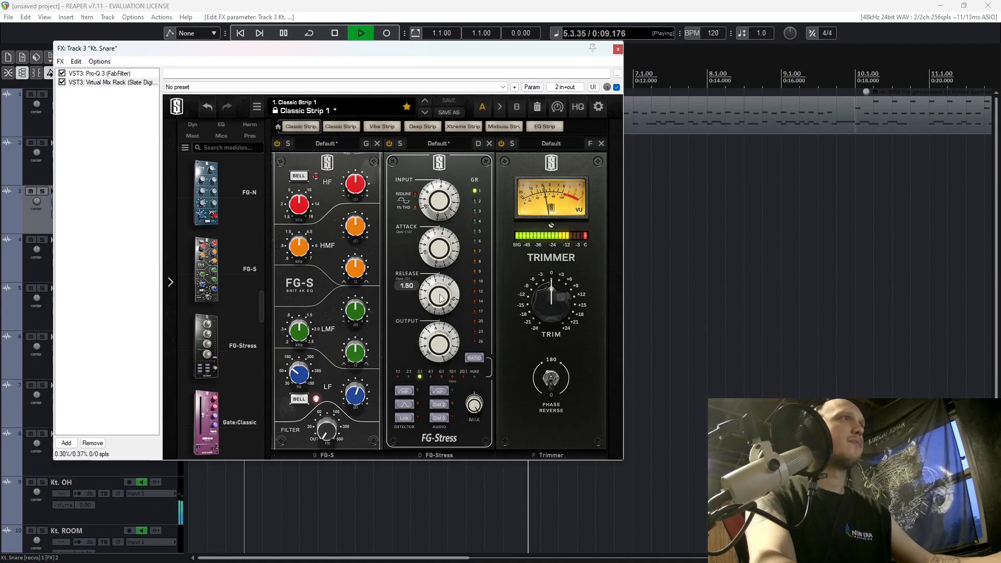
# Fine-tune the FG-Stress compressor to attack 7.50, release 1.40 and input 6.10, and stop playback.
pyautogui.moveTo(437, 255)
pyautogui.mouseDown()
pyautogui.moveTo(445, 227)
pyautogui.moveTo(445, 243)
pyautogui.mouseUp()
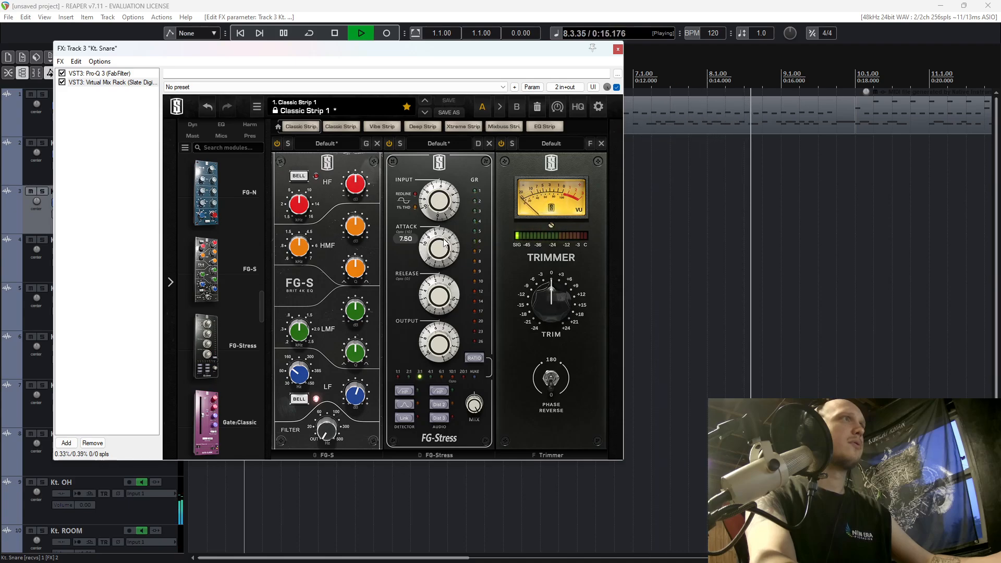
pyautogui.moveTo(443, 298)
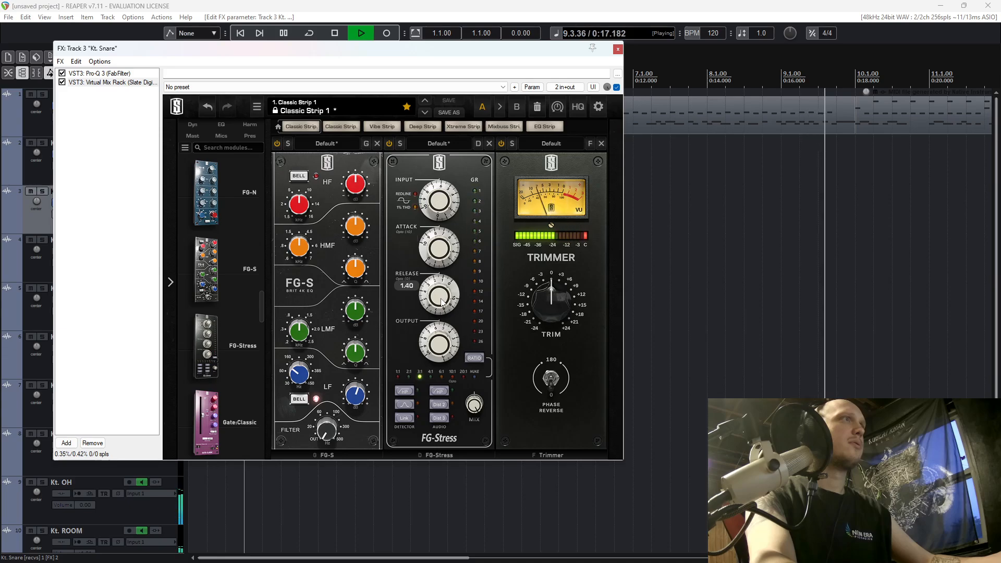
pyautogui.moveTo(448, 338)
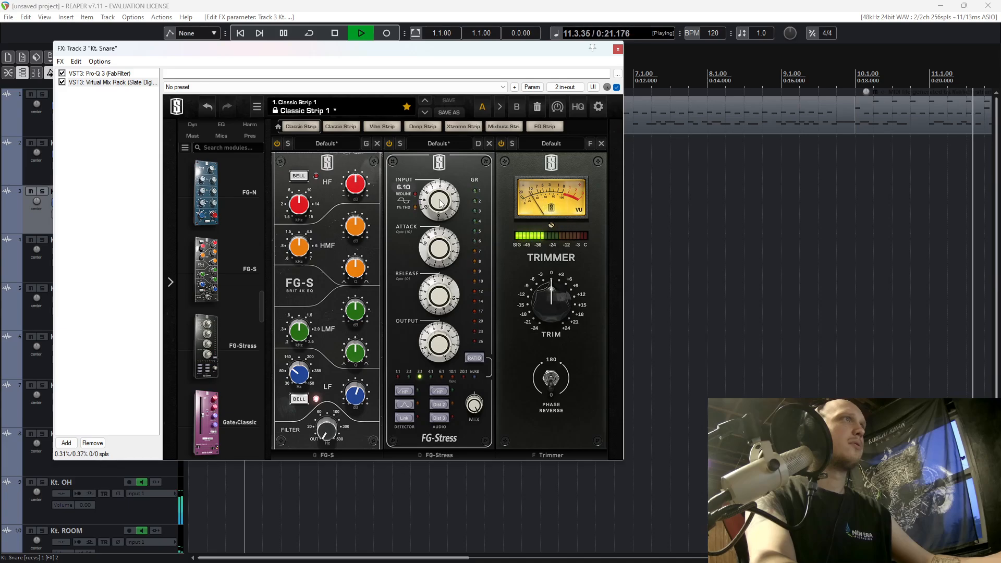
pyautogui.press('space')
# Bypass both Virtual Mix Rack and Pro-Q 3 on the snare and play the drums to hear the unprocessed sound.
pyautogui.moveTo(108, 50); pyautogui.dragTo(276, 49)
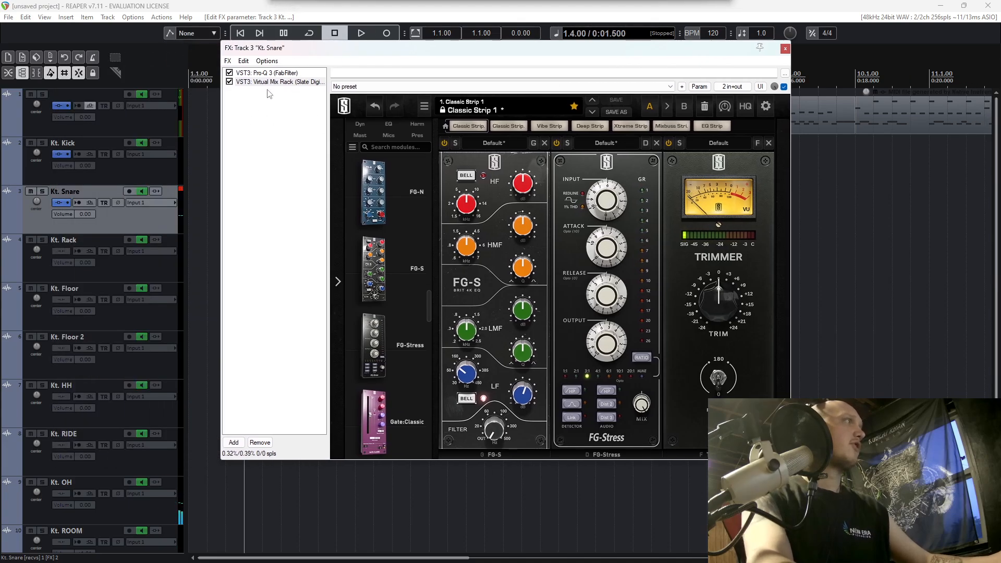
pyautogui.click(230, 82)
pyautogui.press('space')
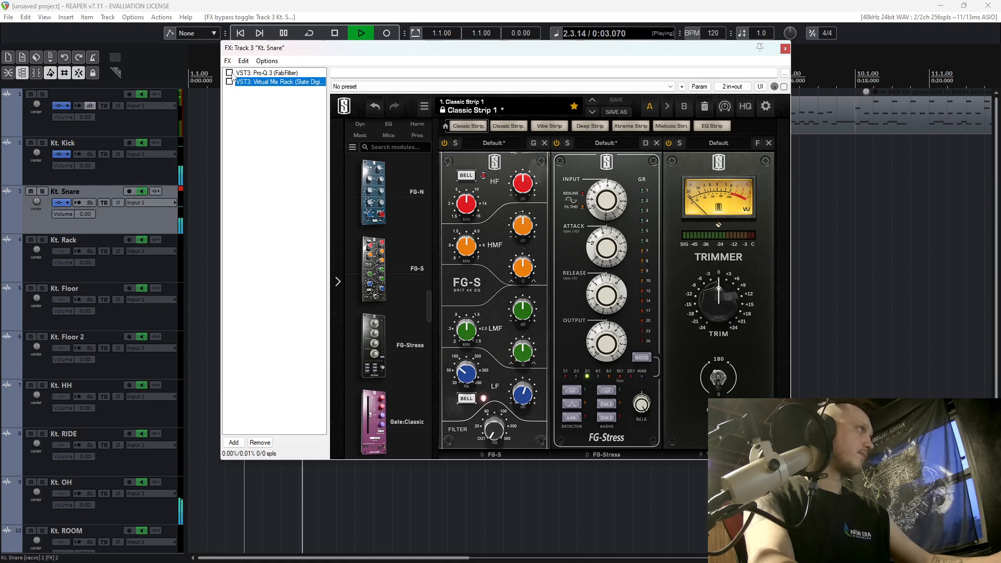
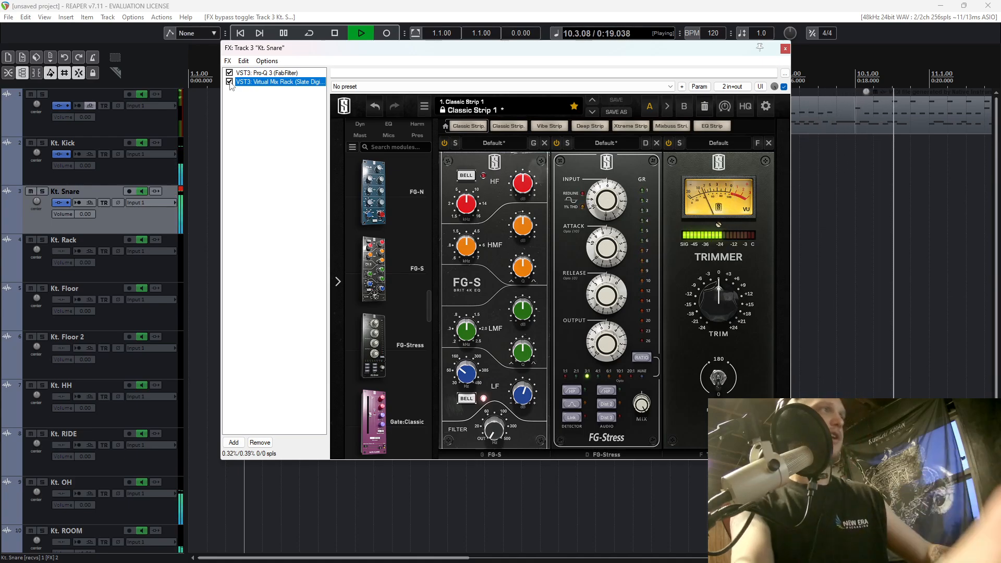
# Stop playback, add kHs Transient Shaper to the snare track and place it before Pro-Q 3 in the chain.
pyautogui.press('space')
pyautogui.click(234, 442)
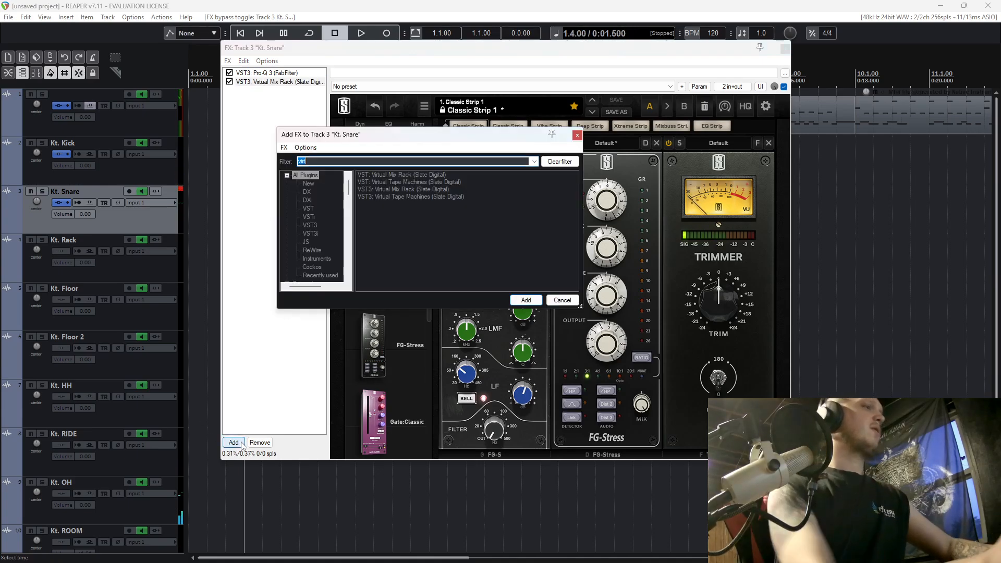
pyautogui.write('trans')
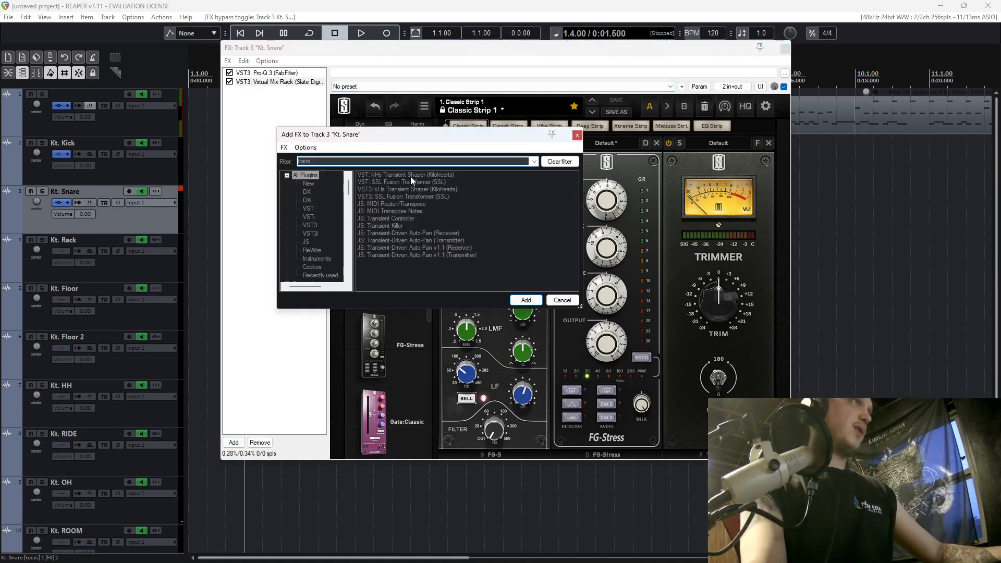
pyautogui.click(411, 177)
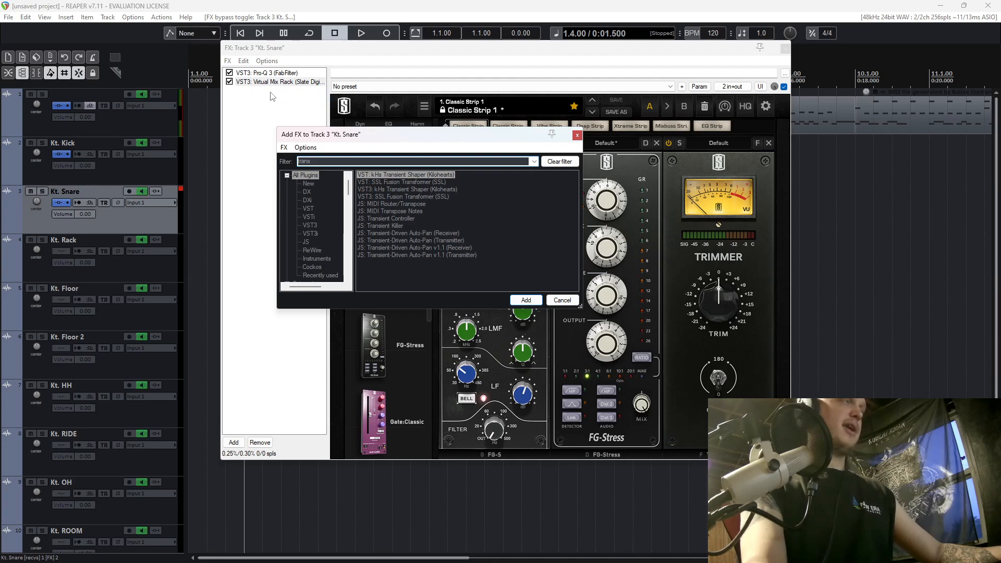
pyautogui.press('Return')
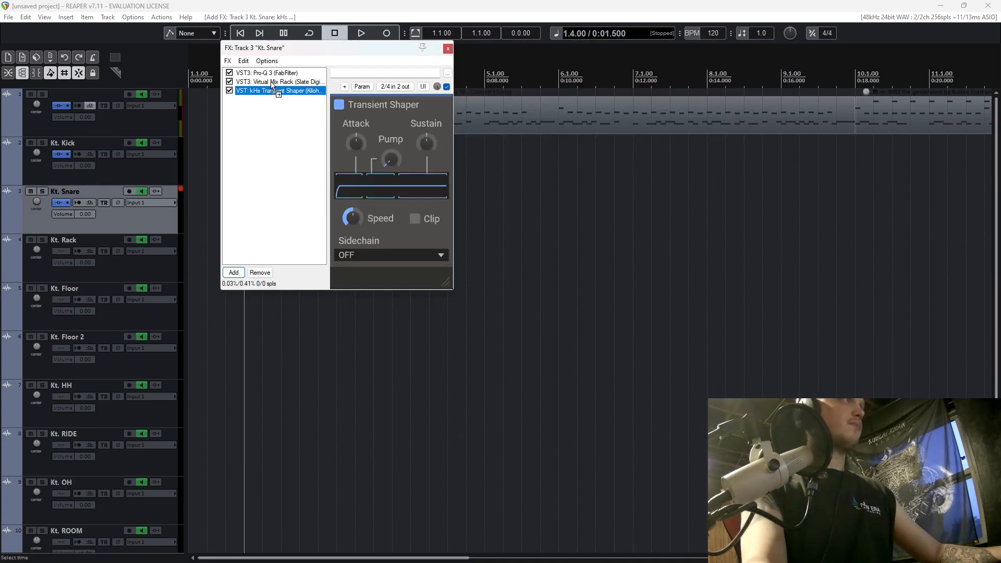
pyautogui.moveTo(267, 79); pyautogui.dragTo(269, 87)
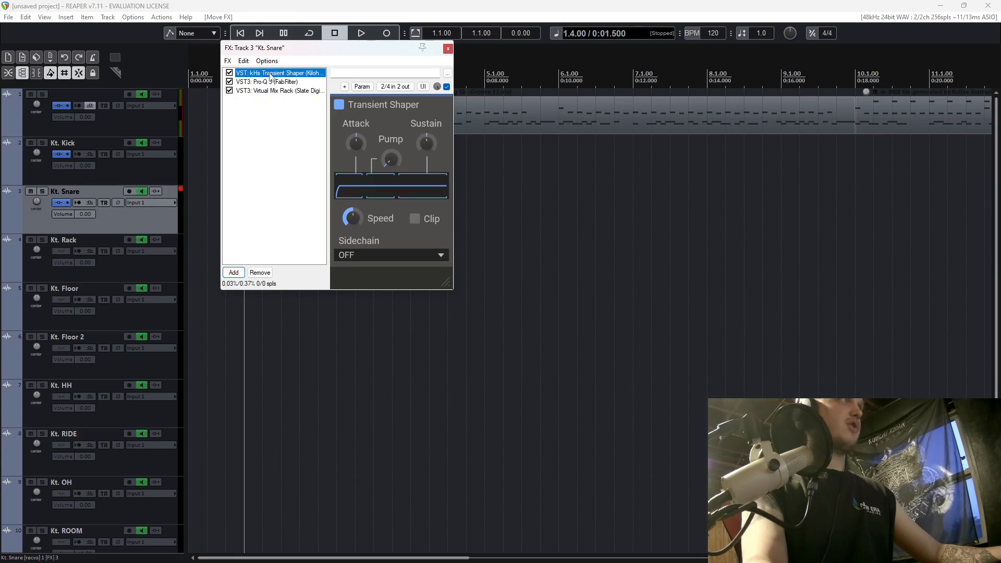
# Raise the Transient Shaper's attack slightly above its neutral setting while playing the drums.
pyautogui.press('space')
pyautogui.moveTo(362, 142); pyautogui.dragTo(359, 163)
pyautogui.press('space')
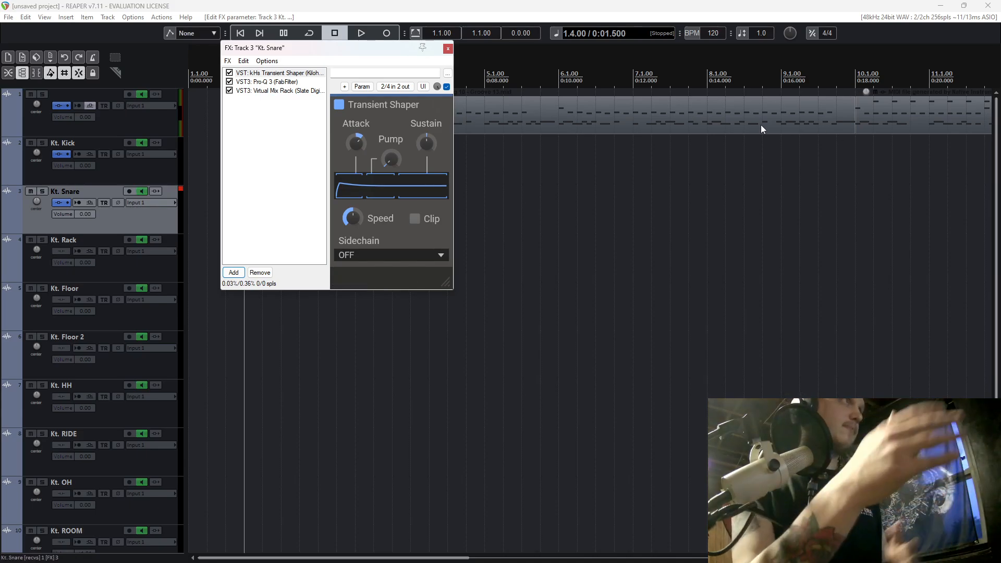
pyautogui.press('space')
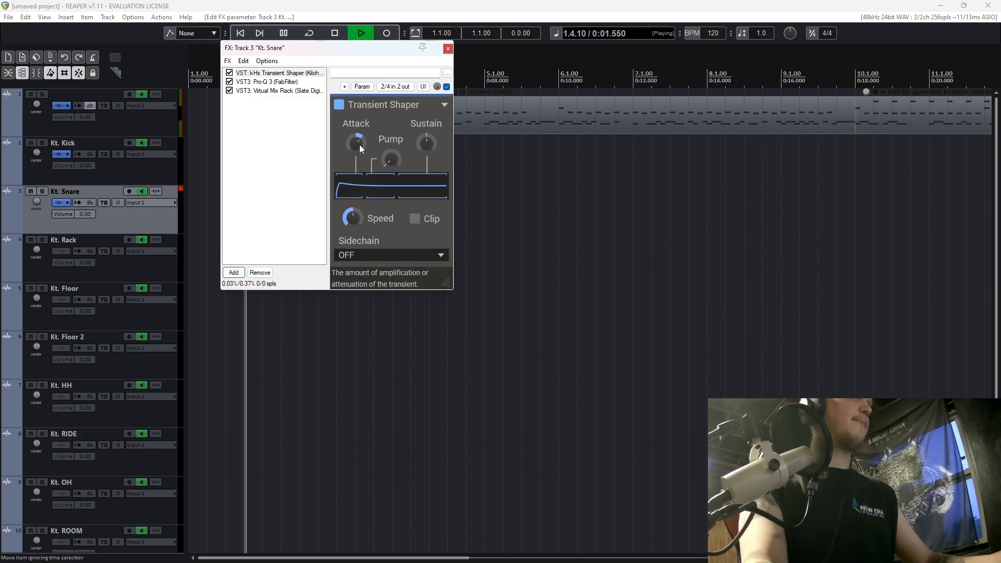
pyautogui.moveTo(358, 146); pyautogui.dragTo(358, 141)
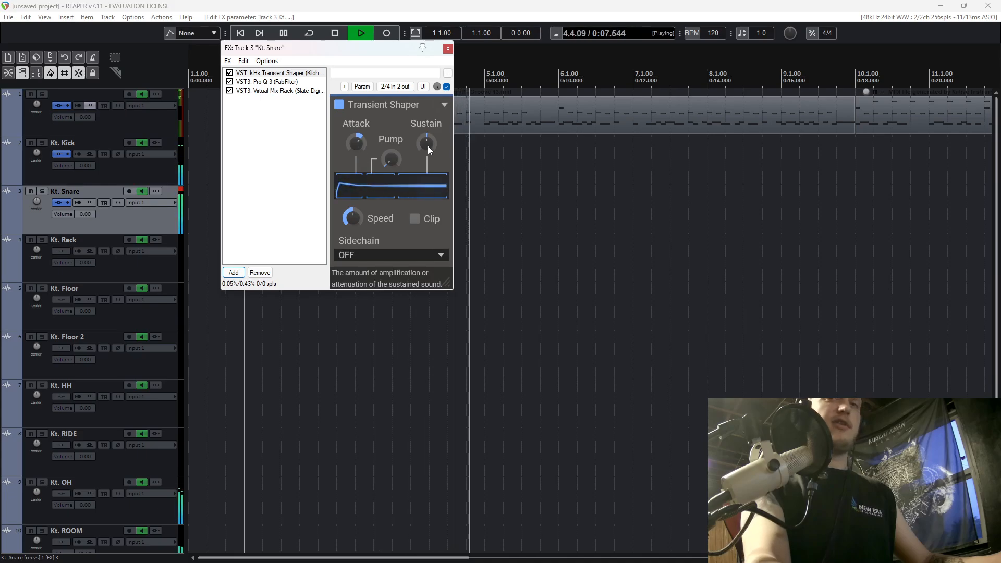
# Audition the Transient Shaper's sustain at a 59% boost and at a negative setting, and settle on 23%.
pyautogui.press('space')
pyautogui.moveTo(428, 146); pyautogui.dragTo(427, 146)
pyautogui.press('space')
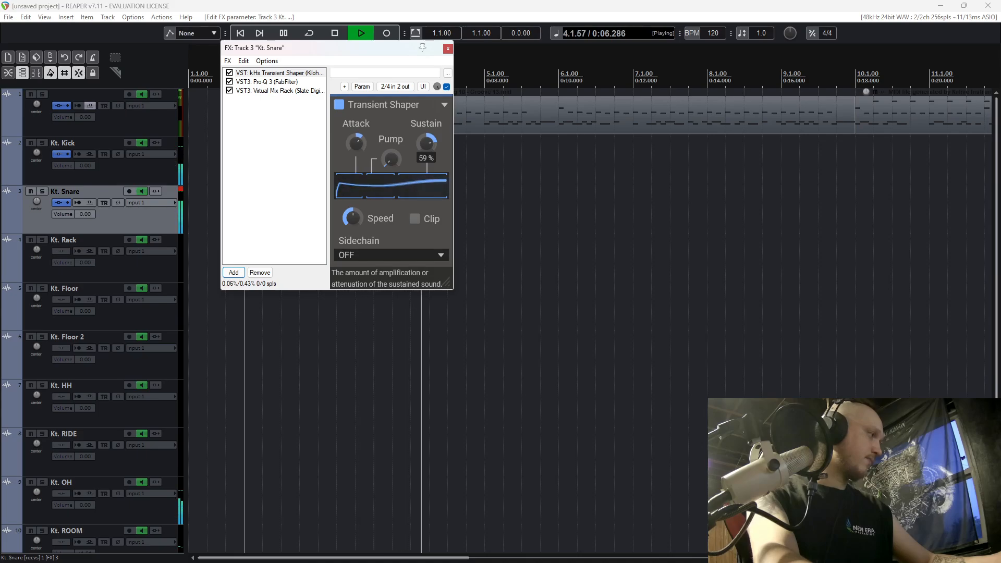
pyautogui.moveTo(428, 145); pyautogui.dragTo(427, 146)
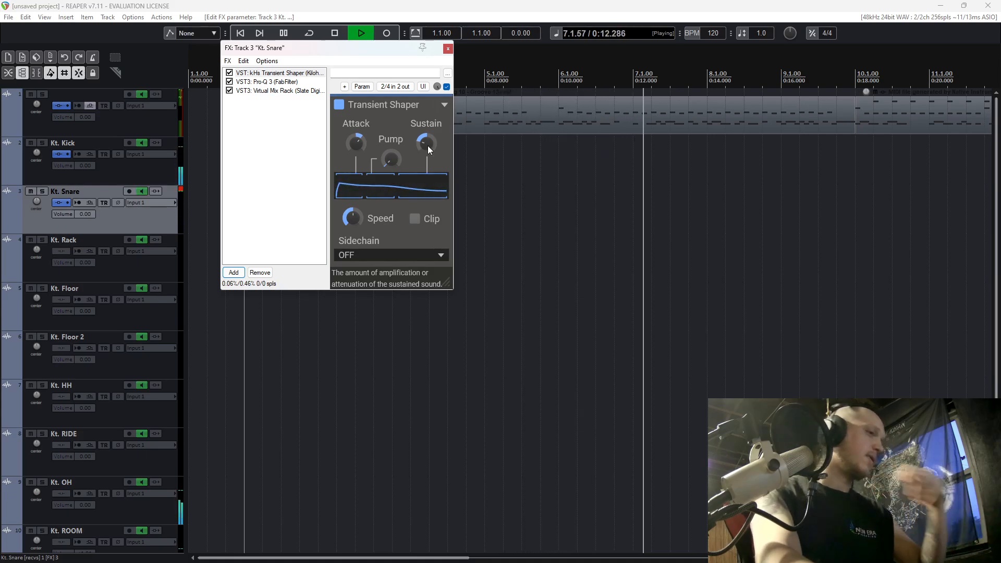
pyautogui.press('space')
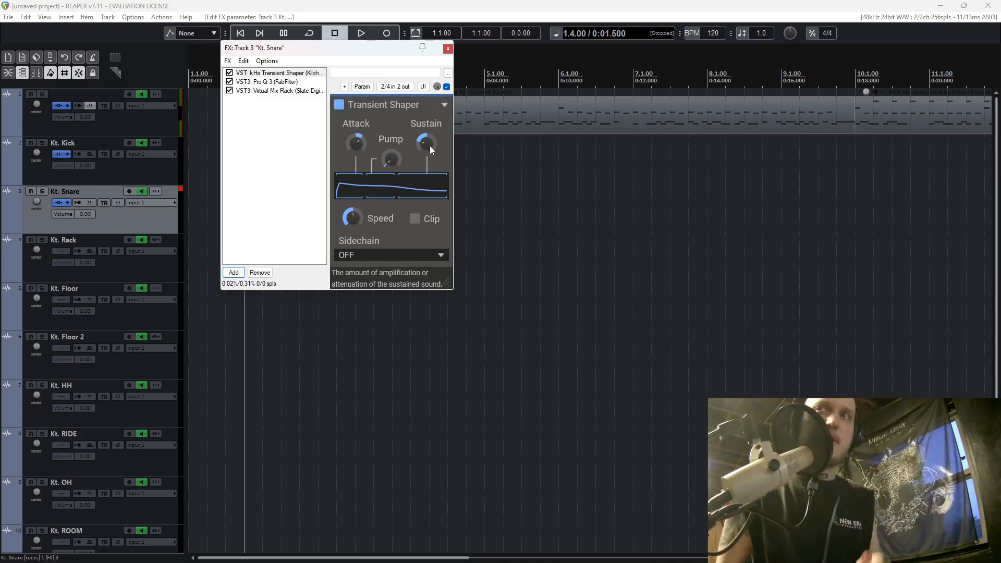
pyautogui.moveTo(430, 146); pyautogui.dragTo(430, 143)
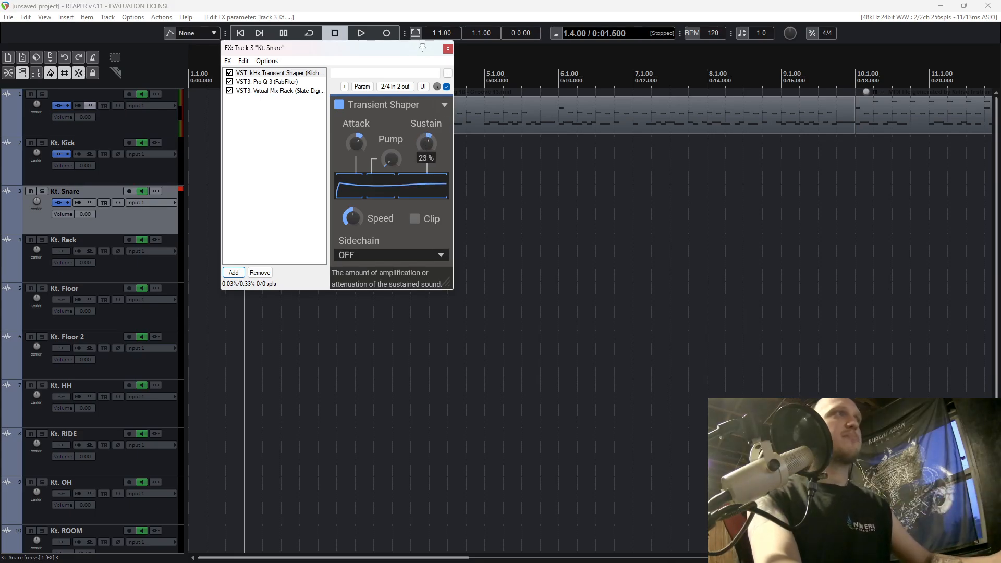
pyautogui.press('space')
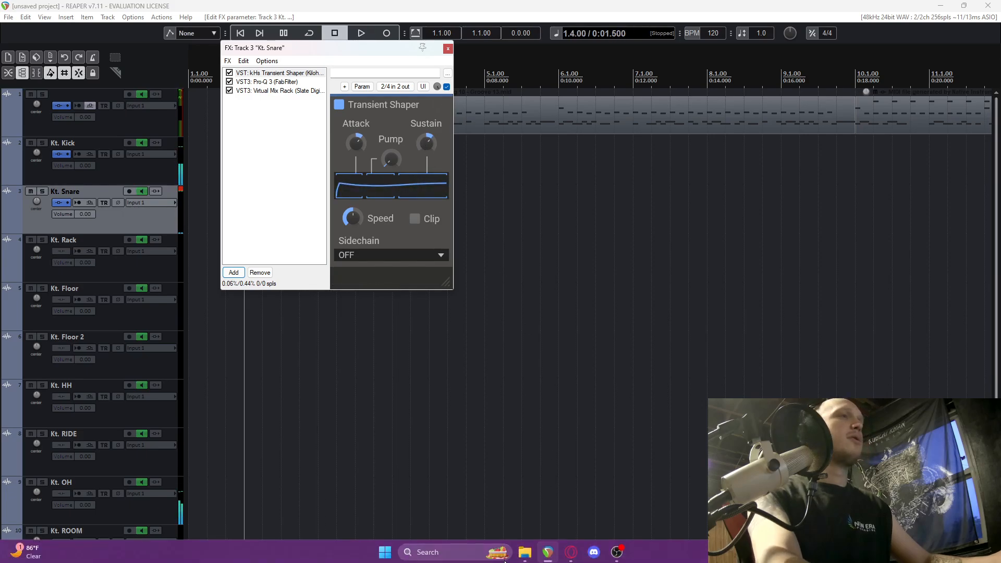
# Switch to the browser, search the Logic Pro plug-ins page for a transient shaper, and return to REAPER.
pyautogui.click(571, 550)
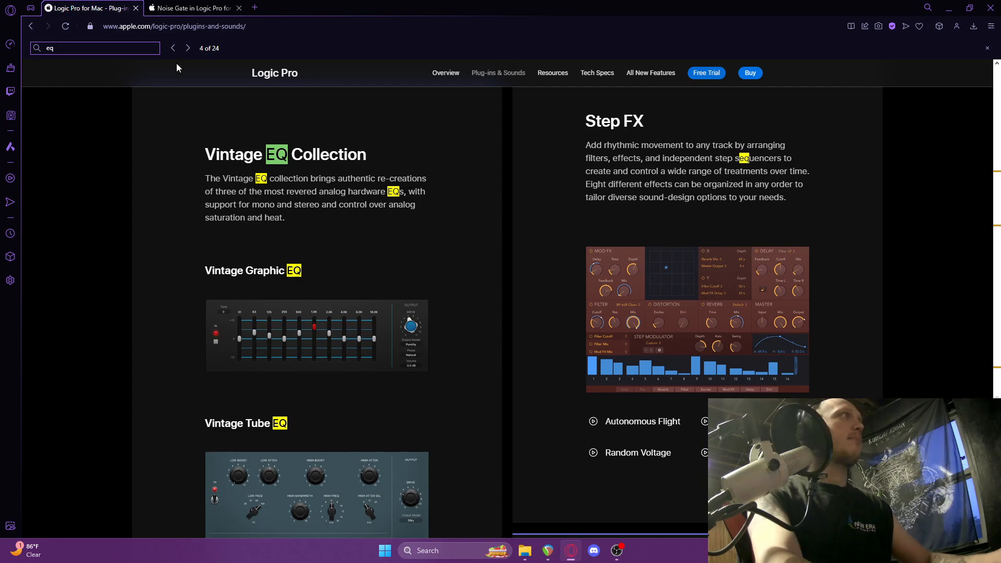
pyautogui.click(34, 47)
pyautogui.write('trans')
pyautogui.write('TRAN')
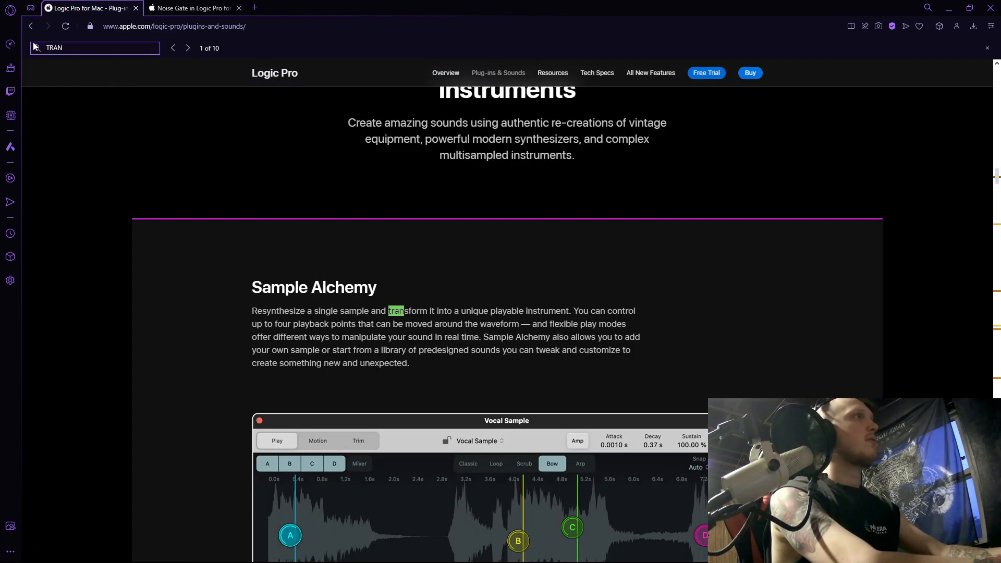
pyautogui.write('sien')
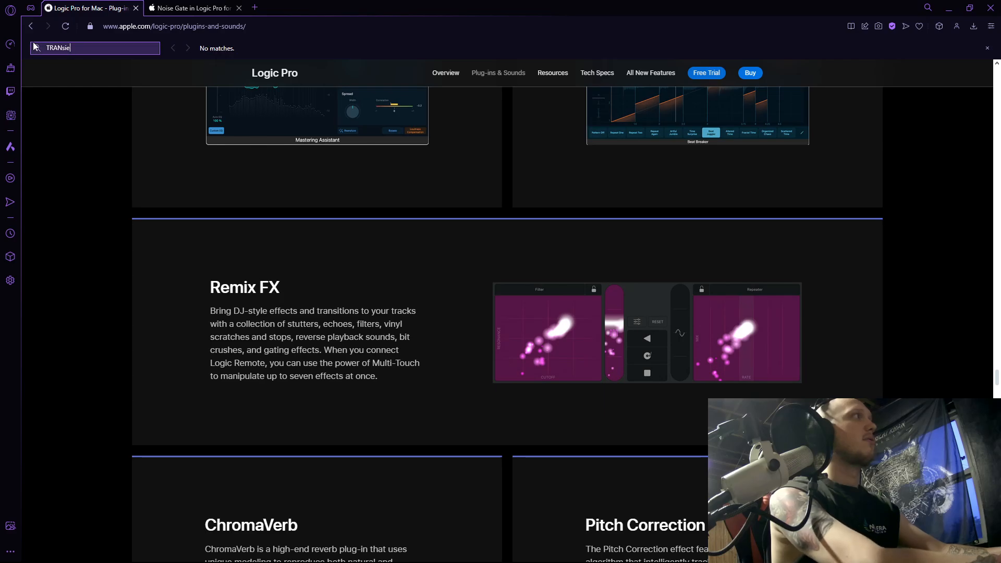
pyautogui.press('BackSpace')
pyautogui.scroll(-15, 237, 287)
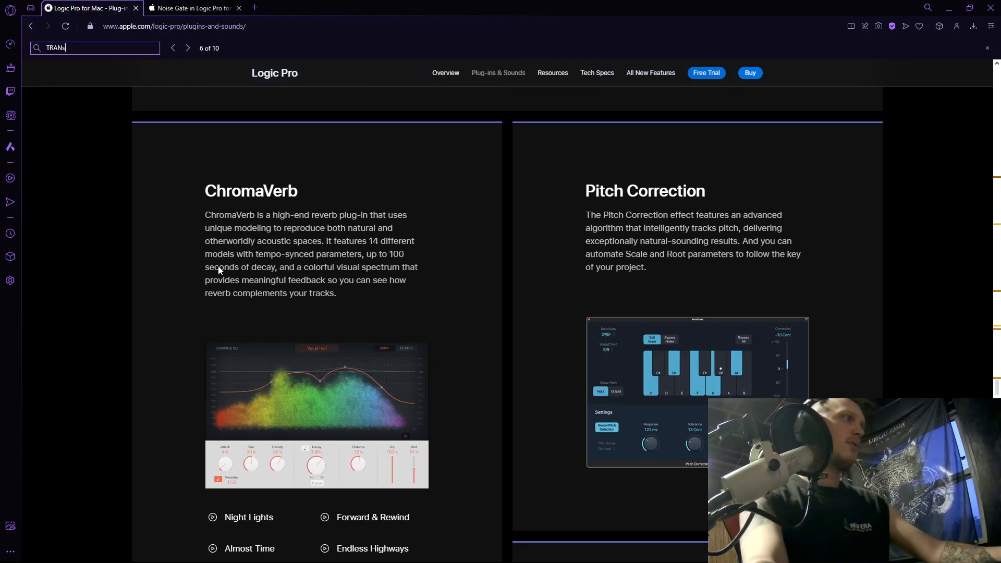
pyautogui.scroll(-15, 242, 299)
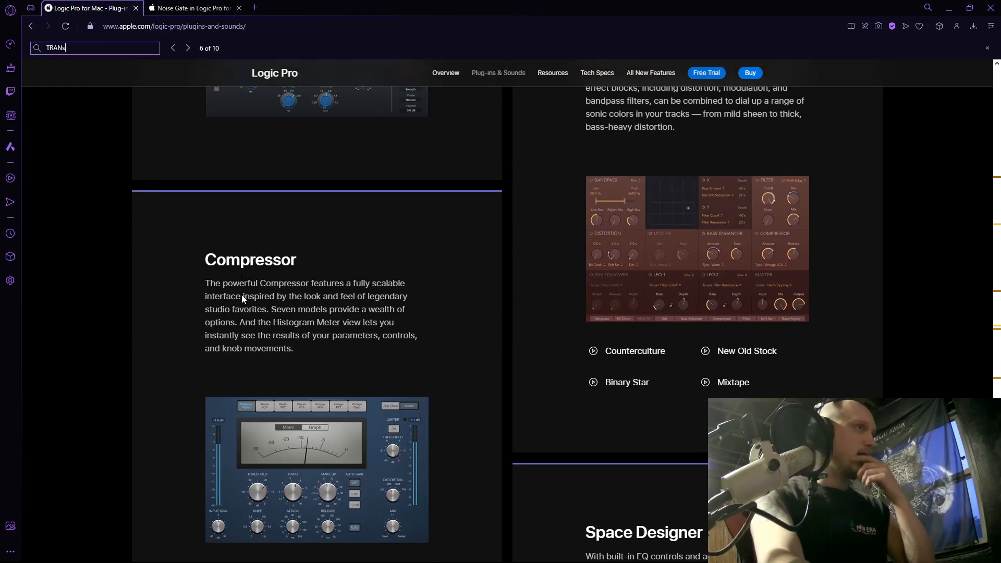
pyautogui.scroll(-3, 254, 303)
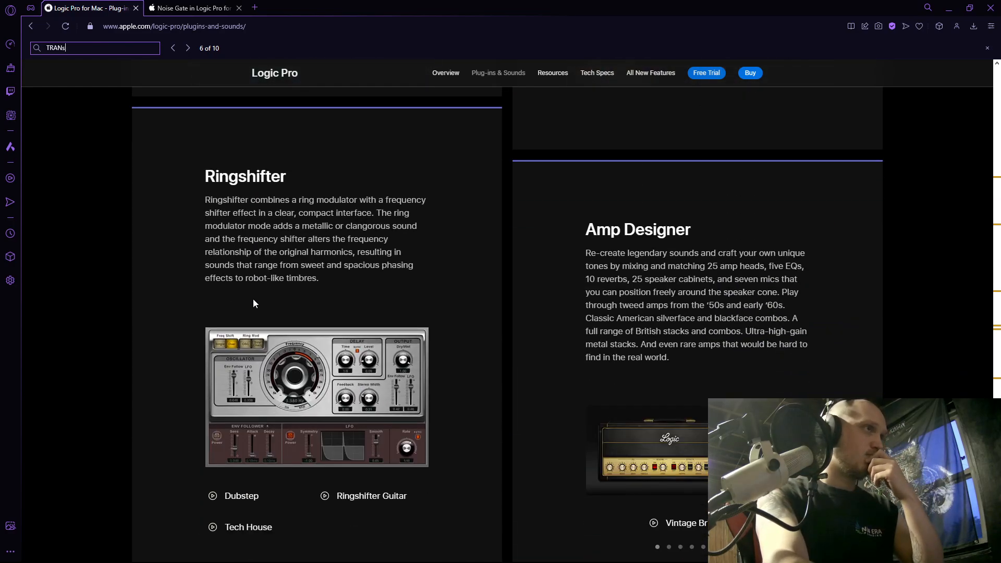
pyautogui.click(949, 7)
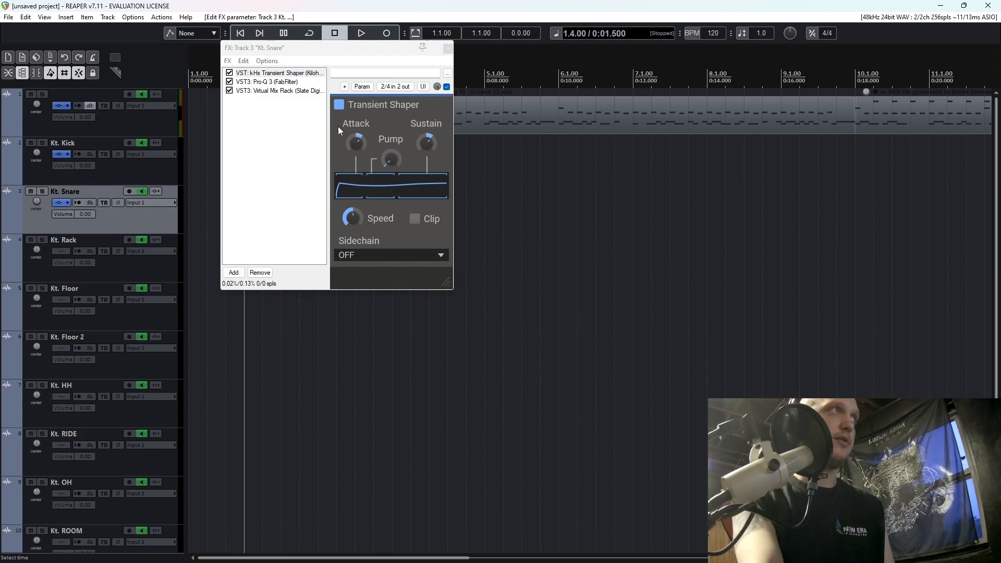
# Move the snare's FX window clear of the track list and play the drums to hear the transient shaping.
pyautogui.moveTo(374, 58); pyautogui.dragTo(467, 172)
pyautogui.press('space')
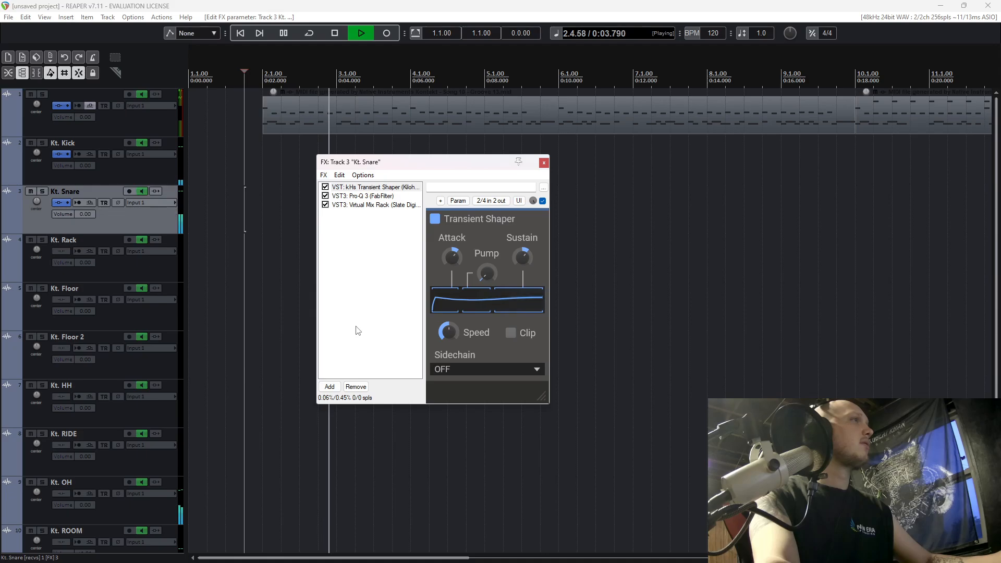
pyautogui.press('space')
# Solo the snare, review its Pro-Q 3 bands with the 204.32 Hz bell selected, and play the track.
pyautogui.click(43, 192)
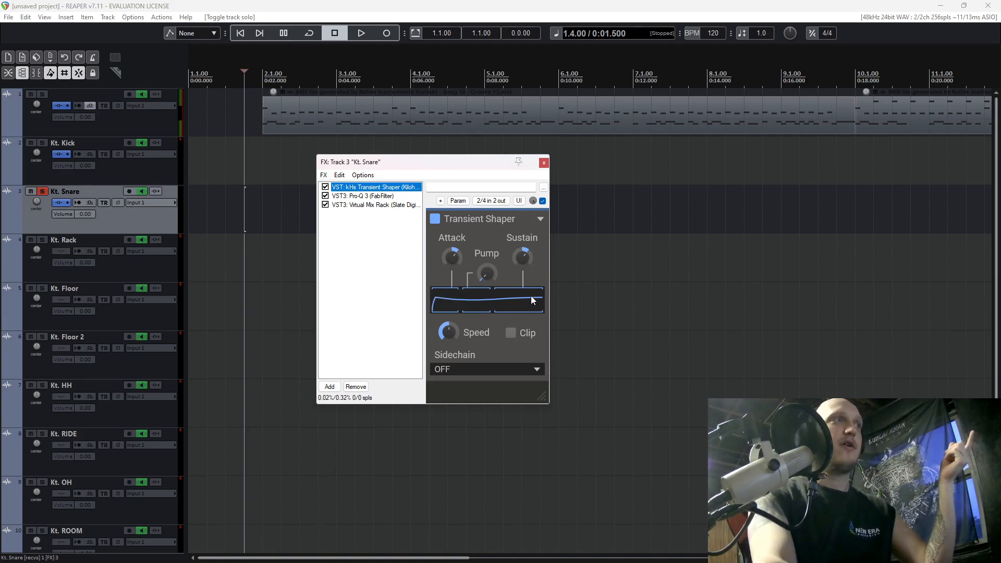
pyautogui.click(363, 200)
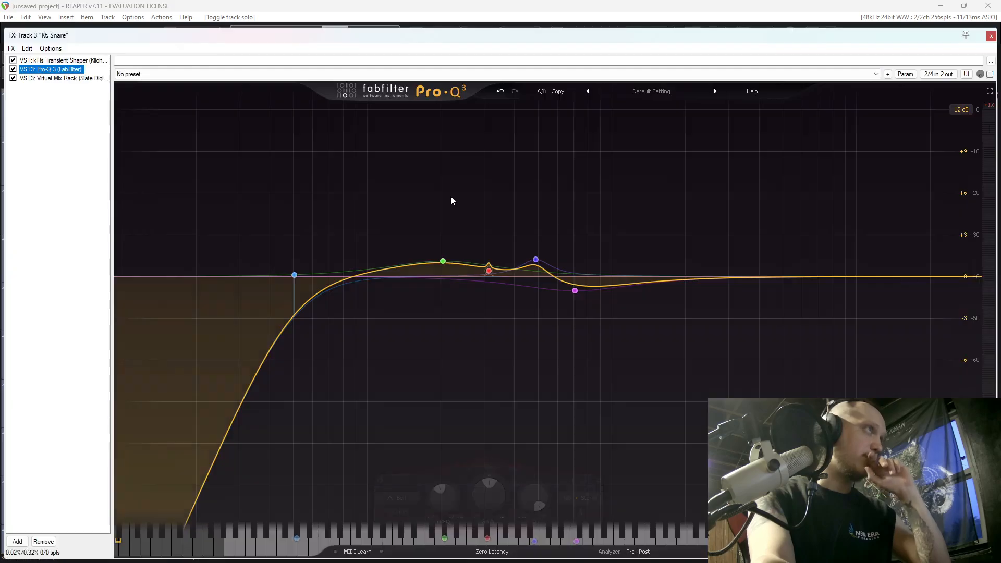
pyautogui.click(433, 271)
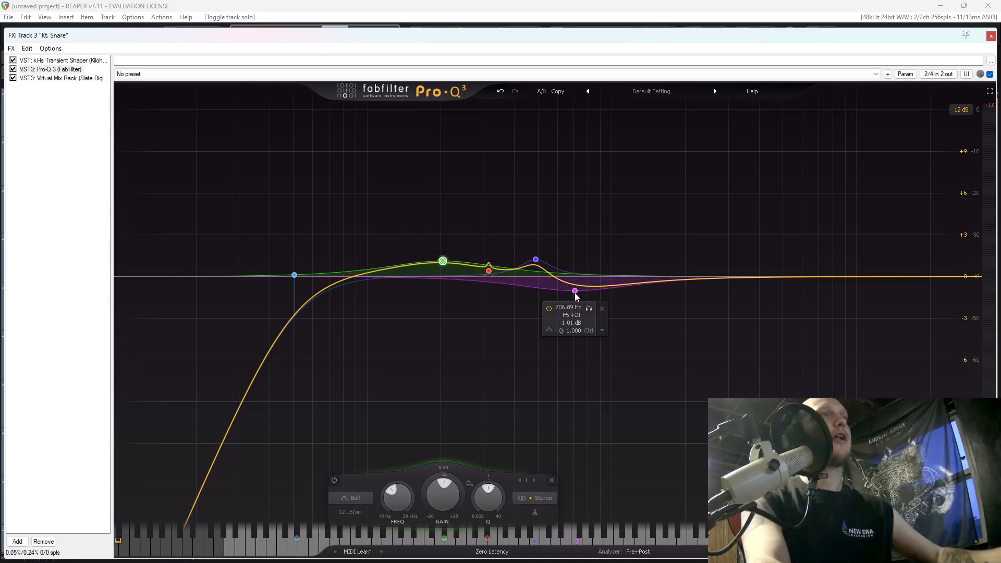
pyautogui.press('space')
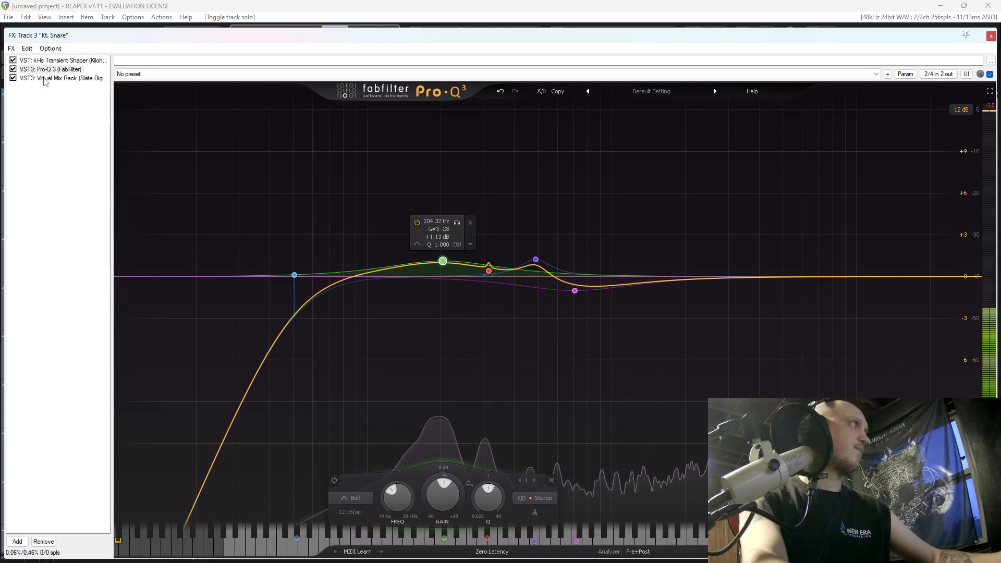
# Reopen the snare's FX chain and add FabFilter Pro-MB after Virtual Mix Rack.
pyautogui.click(992, 35)
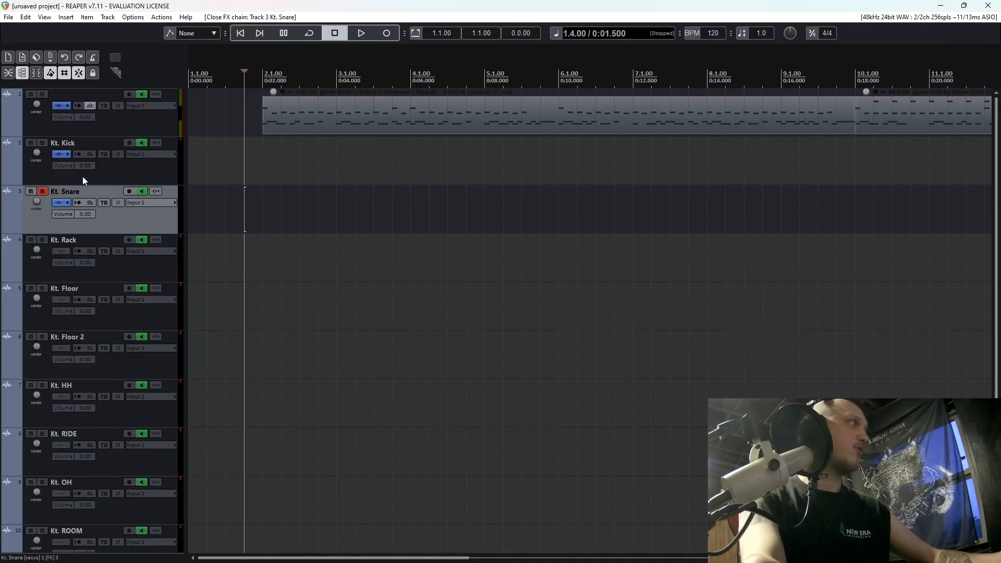
pyautogui.click(59, 203)
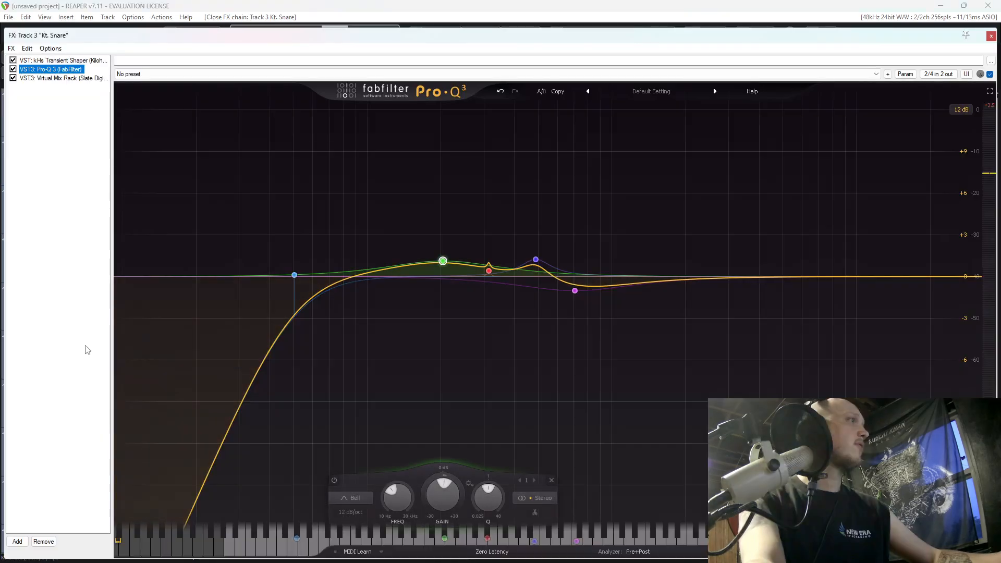
pyautogui.click(17, 542)
pyautogui.write('P')
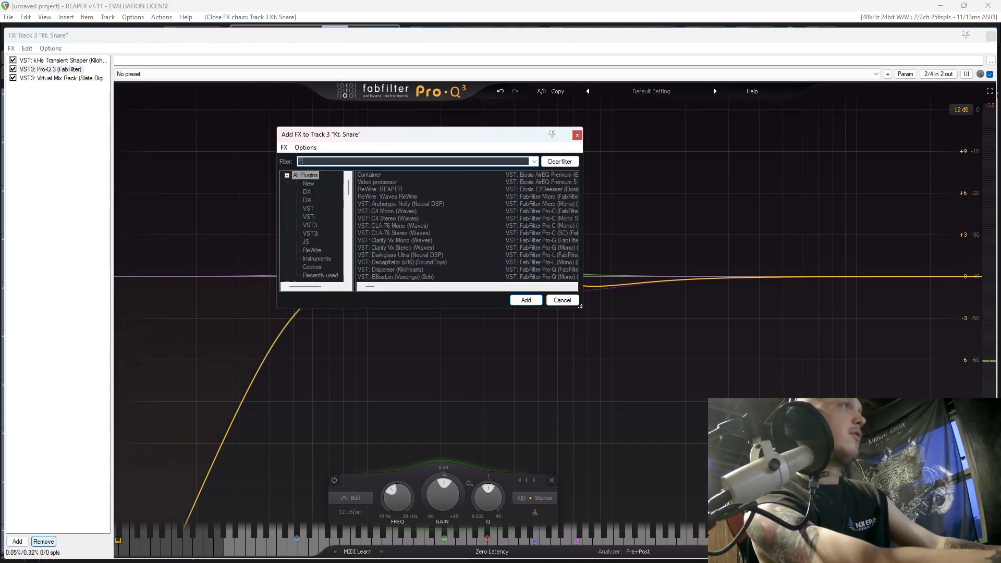
pyautogui.write('RO')
pyautogui.click(536, 205)
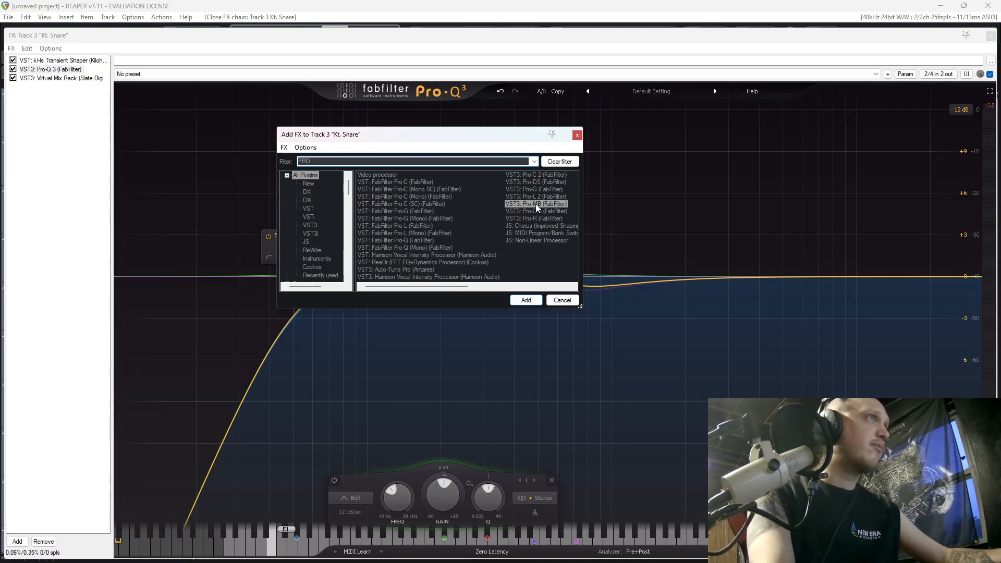
pyautogui.doubleClick(535, 204)
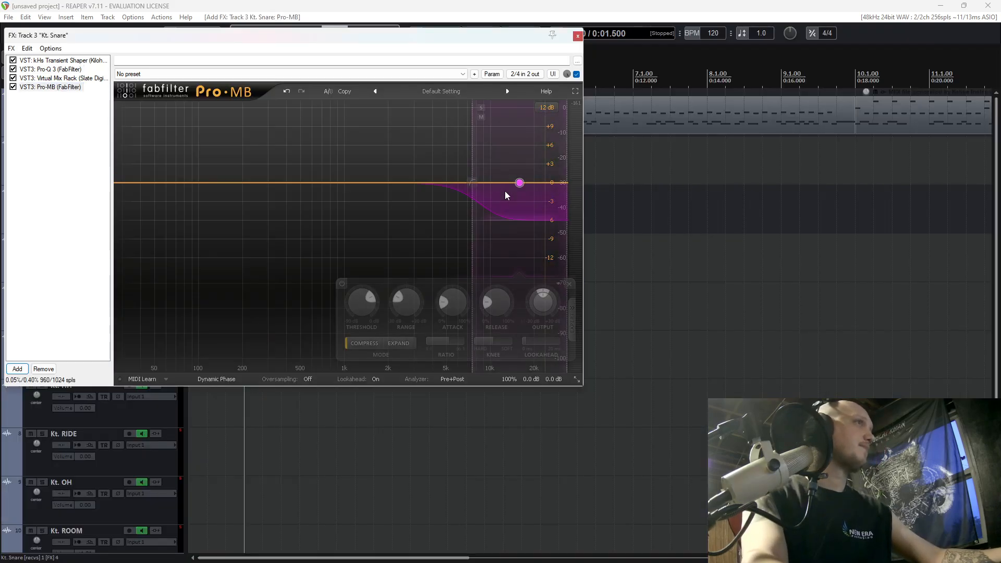
# Select Pro-MB's high-frequency band, audition the snare soloed and within the full drums, and stop playback.
pyautogui.click(521, 186)
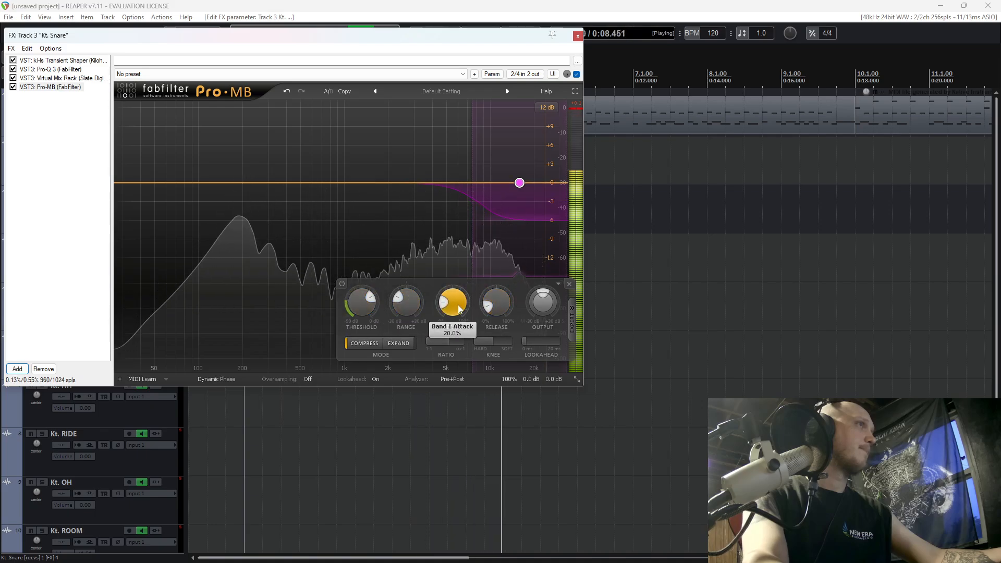
pyautogui.moveTo(438, 37); pyautogui.dragTo(725, 68)
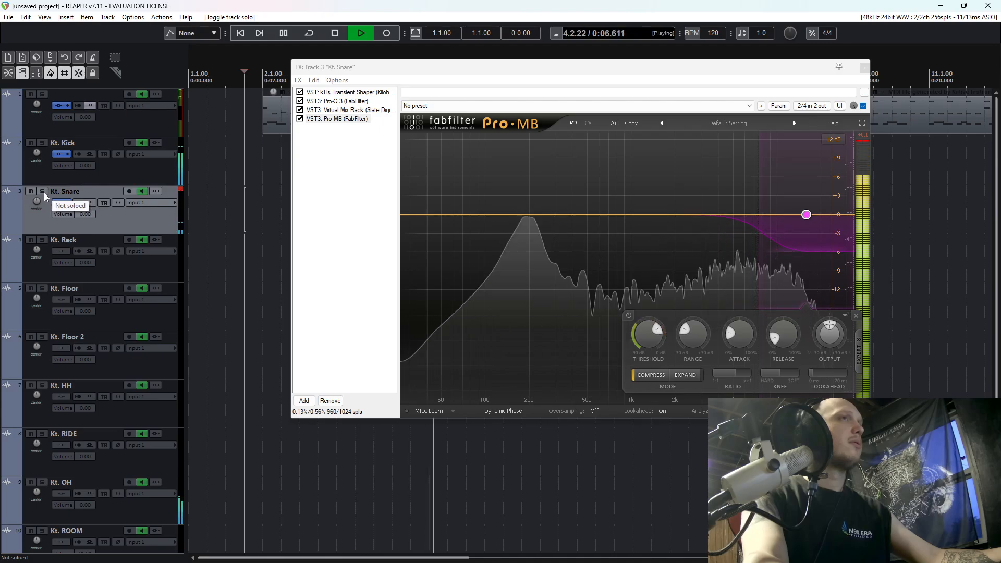
pyautogui.press('space')
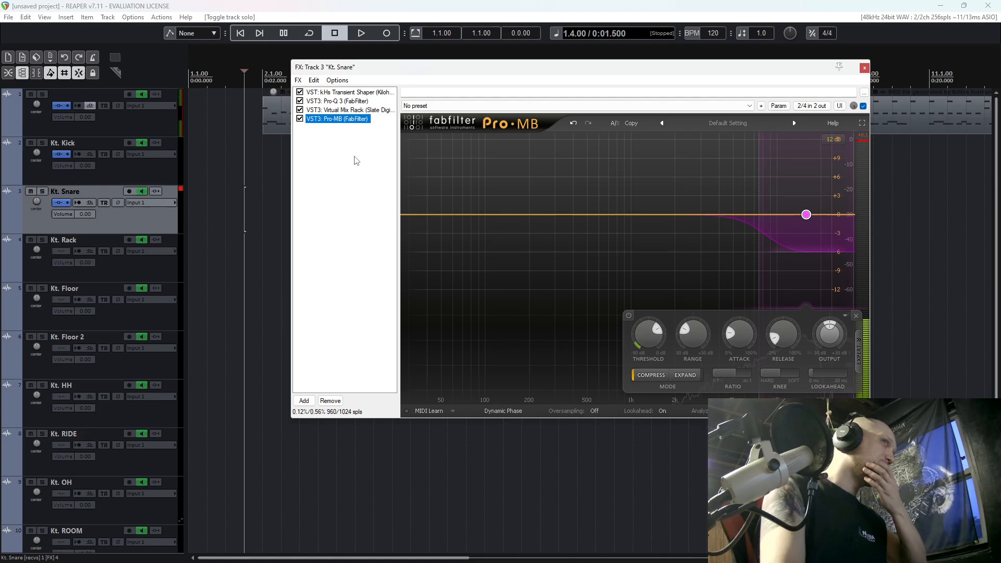
# Remove Pro-MB from the snare's FX chain and place the edit cursor at 2.1.00 on the kick track.
pyautogui.click(339, 119)
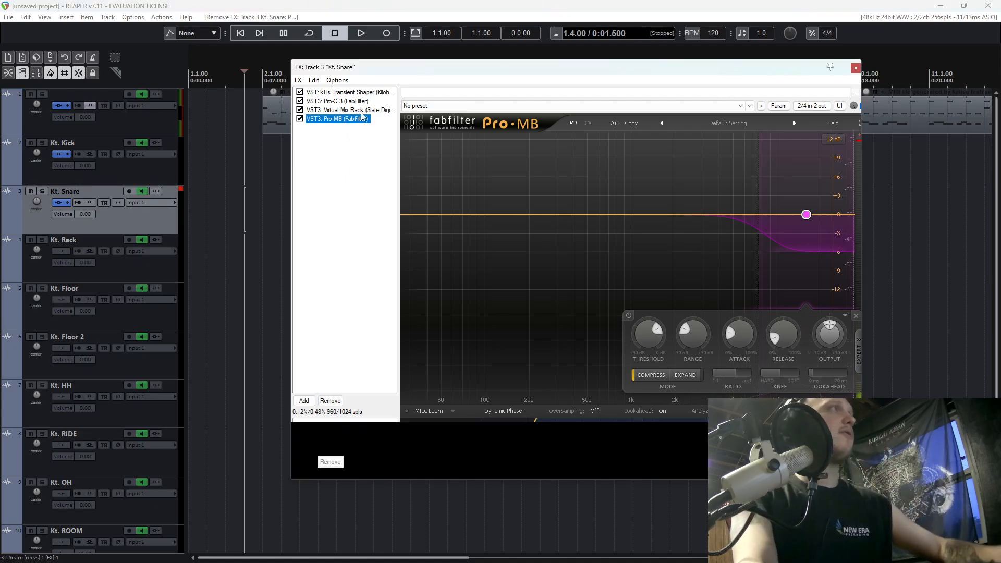
pyautogui.press('Delete')
pyautogui.click(264, 152)
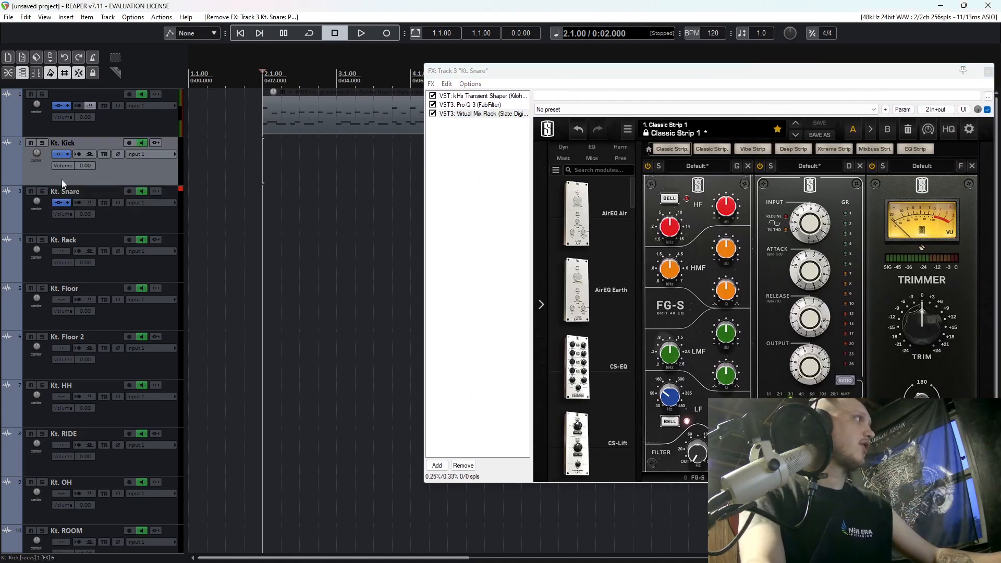
# Solo the snare, audition it from 2.1.00 through its current FX chain, and unsolo it.
pyautogui.click(43, 191)
pyautogui.press('space')
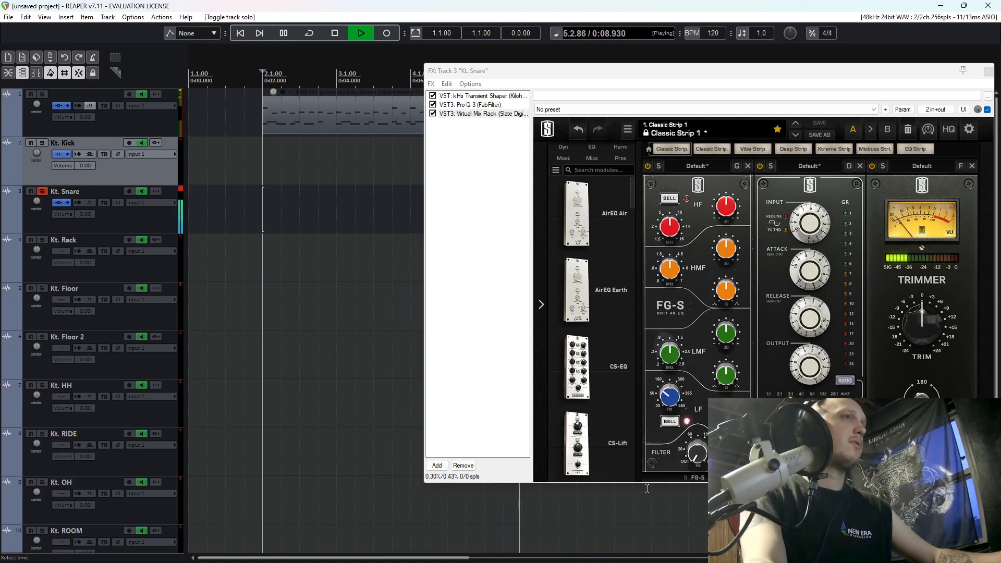
pyautogui.press('space')
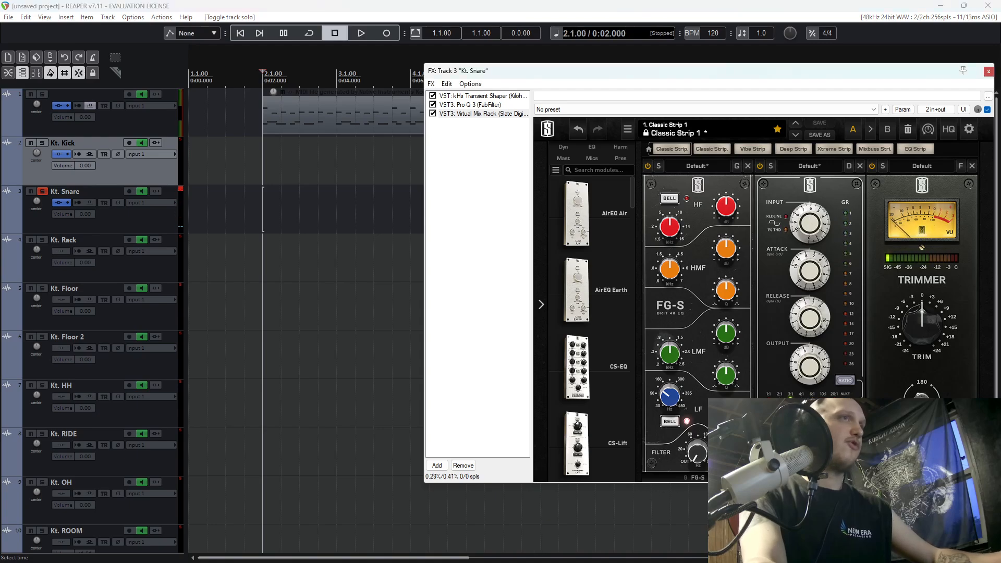
pyautogui.press('space')
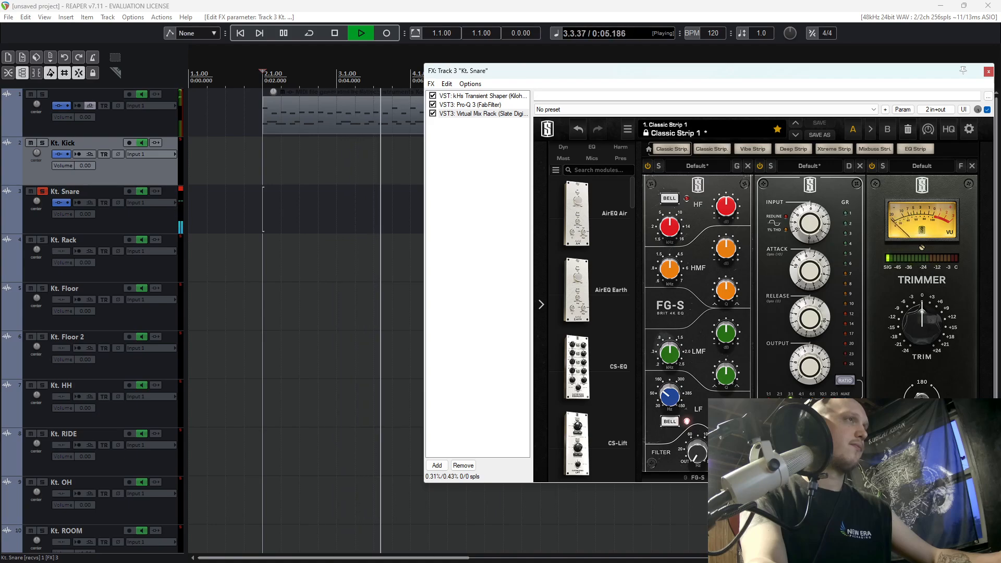
pyautogui.click(43, 191)
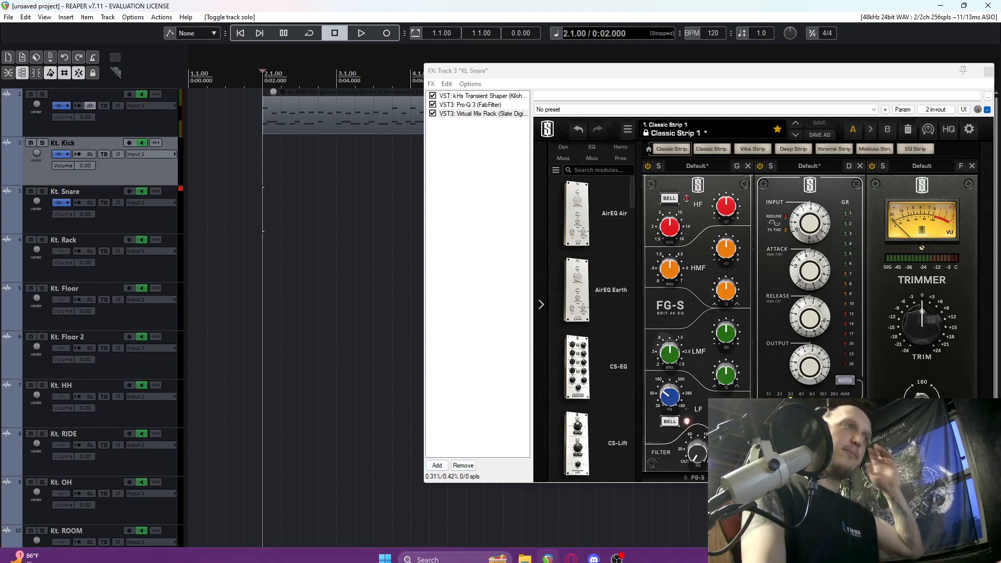
# Switch to the browser and look through Apple's Logic Pro plug-ins page for the stock Compressor section.
pyautogui.click(566, 558)
pyautogui.scroll(15, 397, 327)
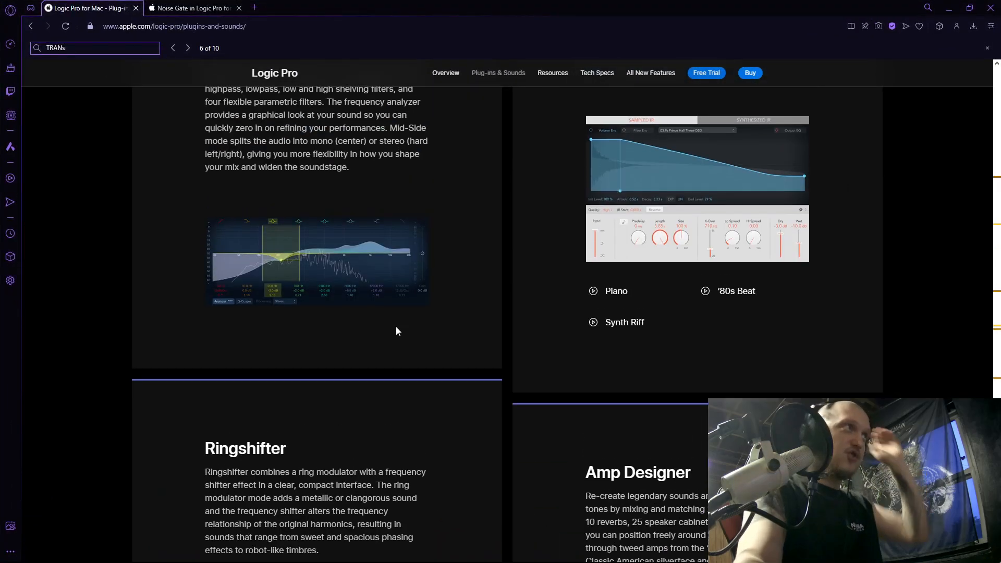
pyautogui.scroll(15, 397, 328)
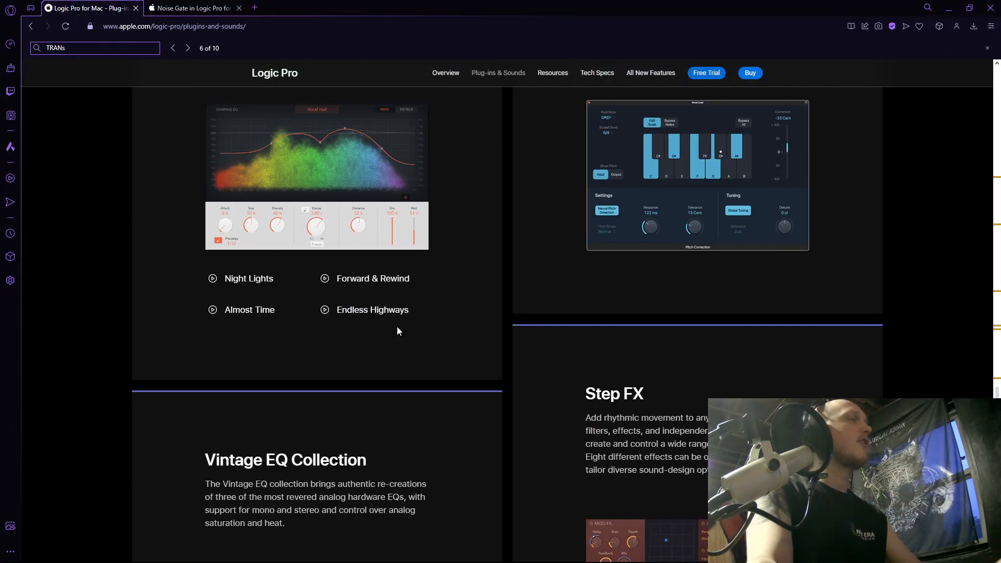
pyautogui.scroll(15, 396, 328)
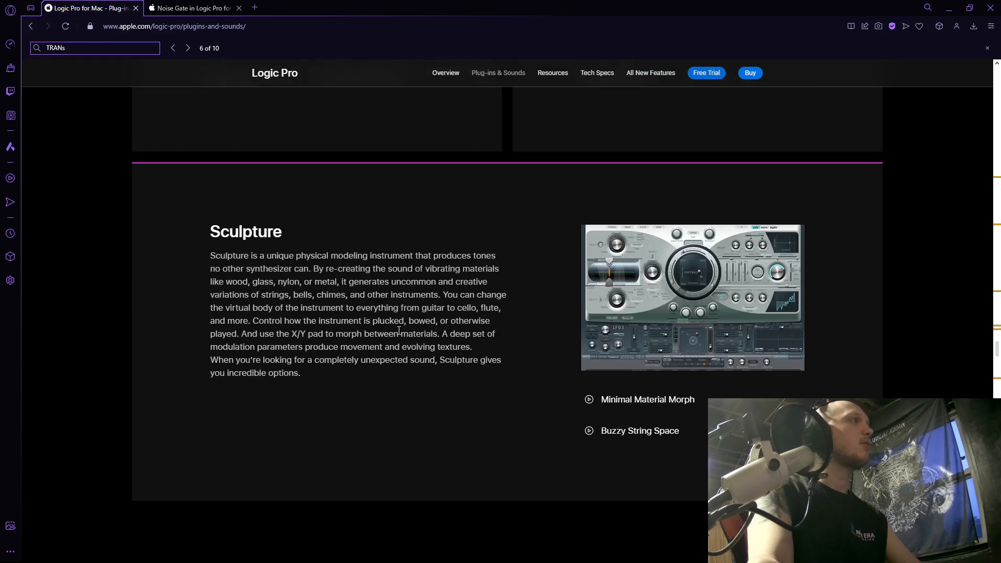
pyautogui.scroll(10, 399, 331)
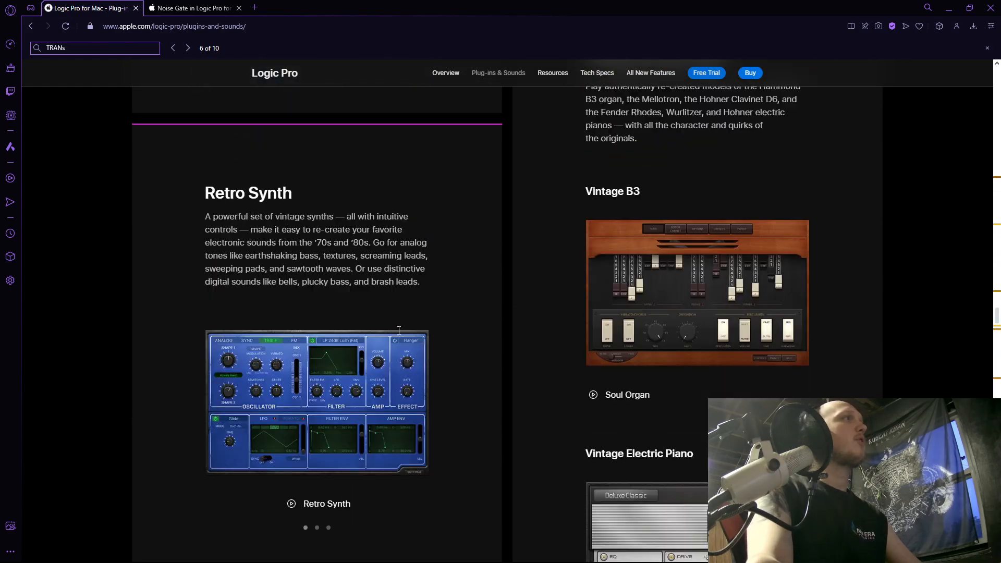
pyautogui.scroll(-10, 415, 282)
pyautogui.scroll(-20, 417, 284)
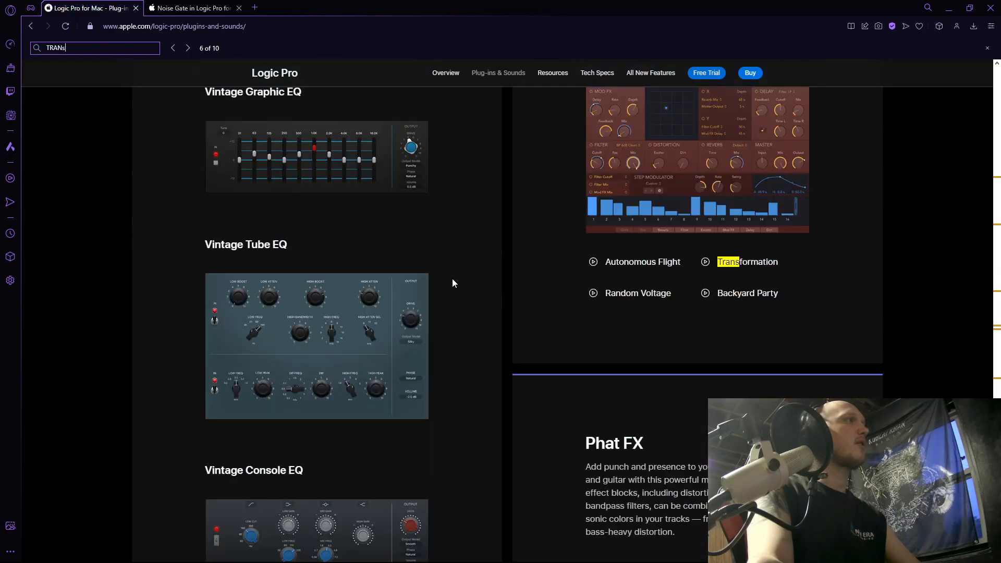
pyautogui.scroll(-8, 453, 285)
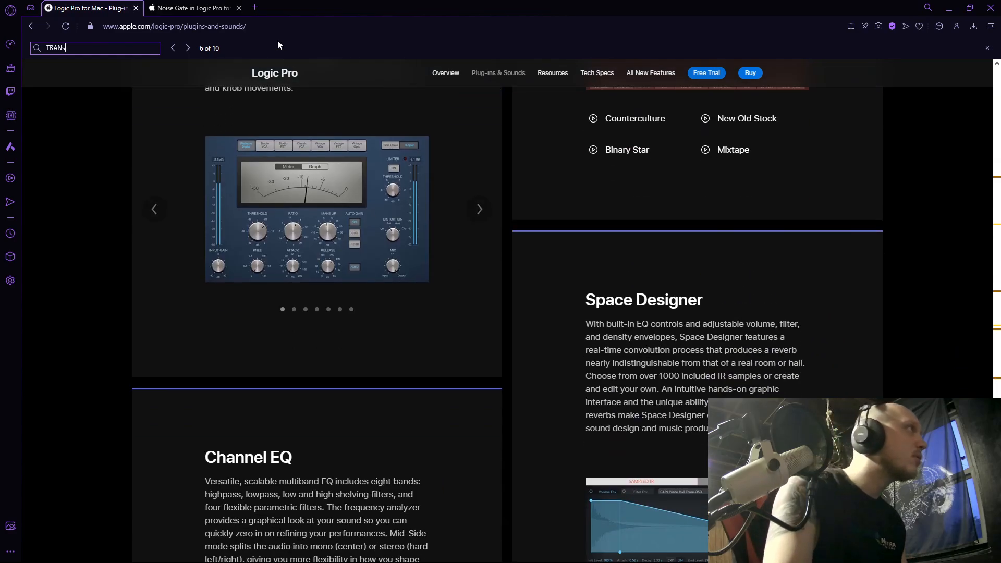
# Search Google in a new tab for "1176 compression type" and read the expanded Type answer.
pyautogui.click(252, 11)
pyautogui.write('11')
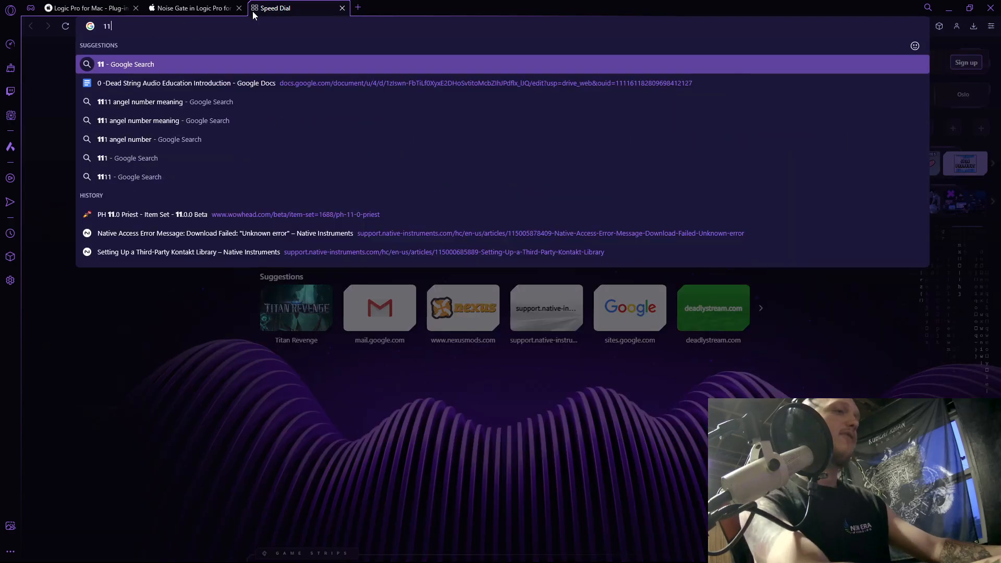
pyautogui.write('76 compression type')
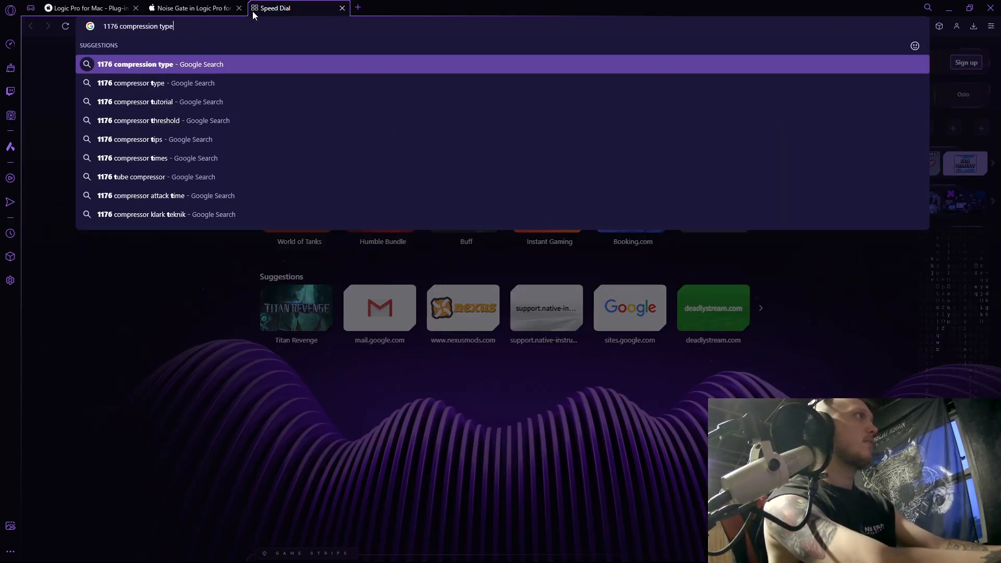
pyautogui.press('Return')
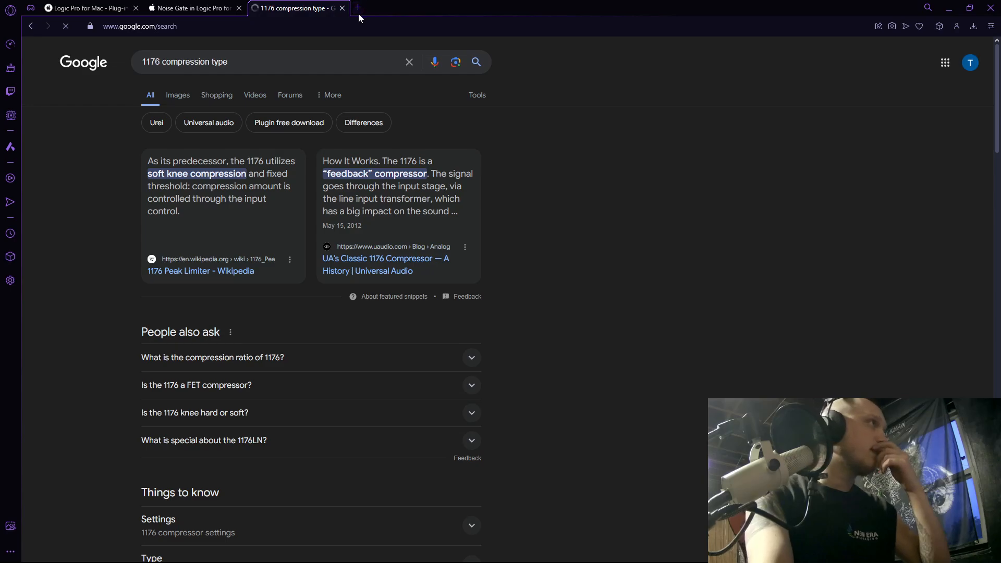
pyautogui.scroll(-6, 509, 281)
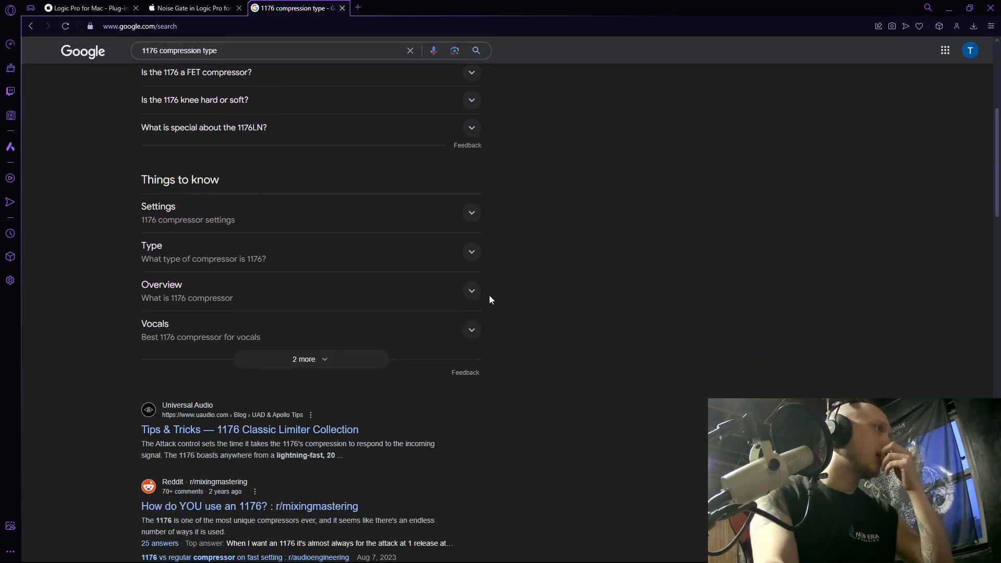
pyautogui.click(472, 252)
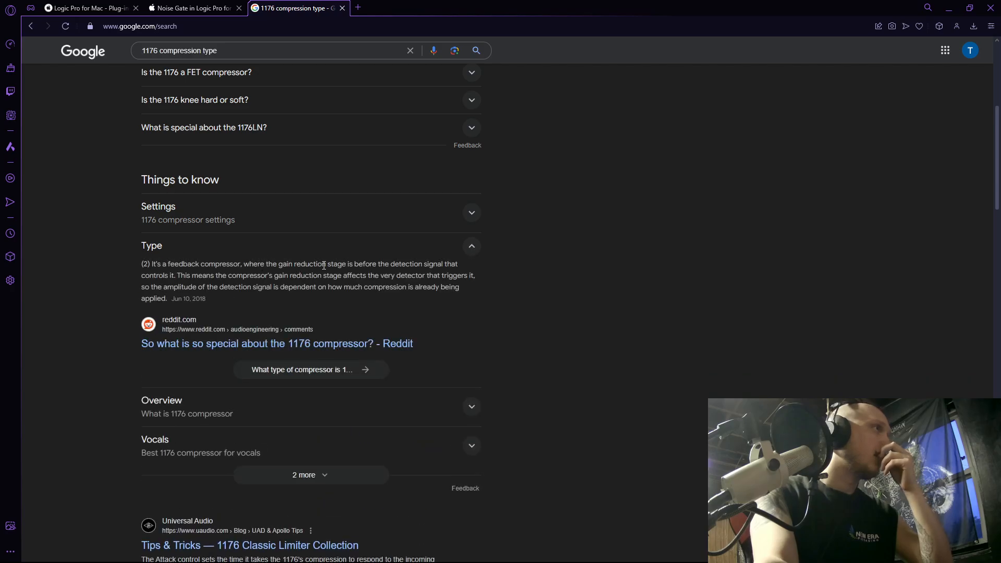
pyautogui.scroll(-1, 355, 265)
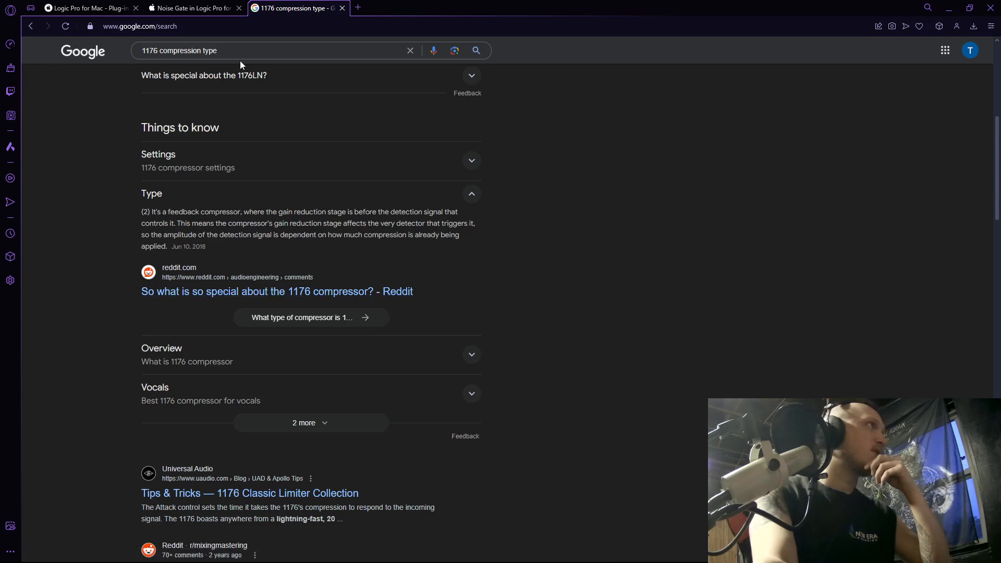
# Change the search to "1176 compressor logic" and view the article "Logic Pro 1176 and LA2A Compressor Emulations".
pyautogui.moveTo(218, 51); pyautogui.dragTo(159, 47)
pyautogui.write('co')
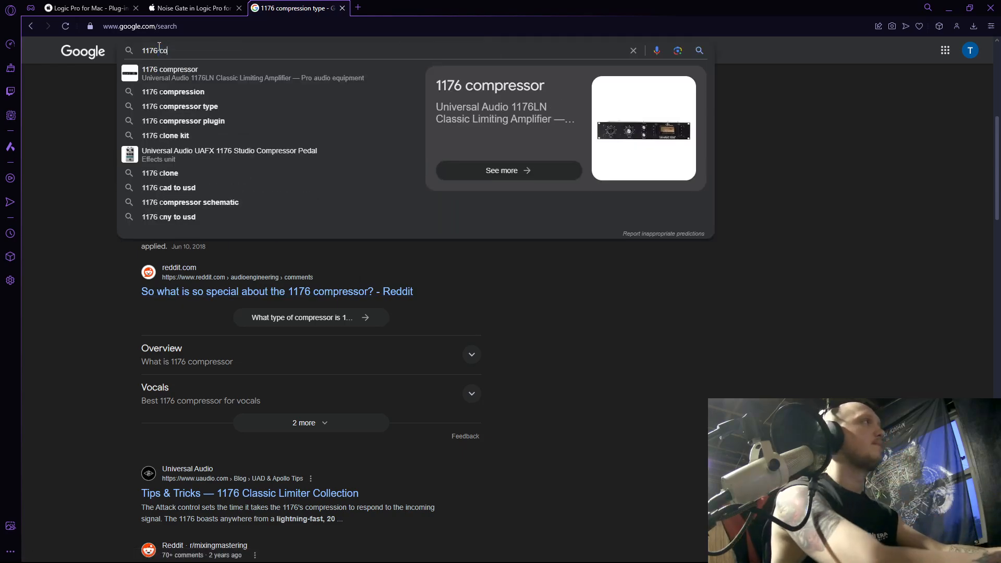
pyautogui.write('mpressor logic')
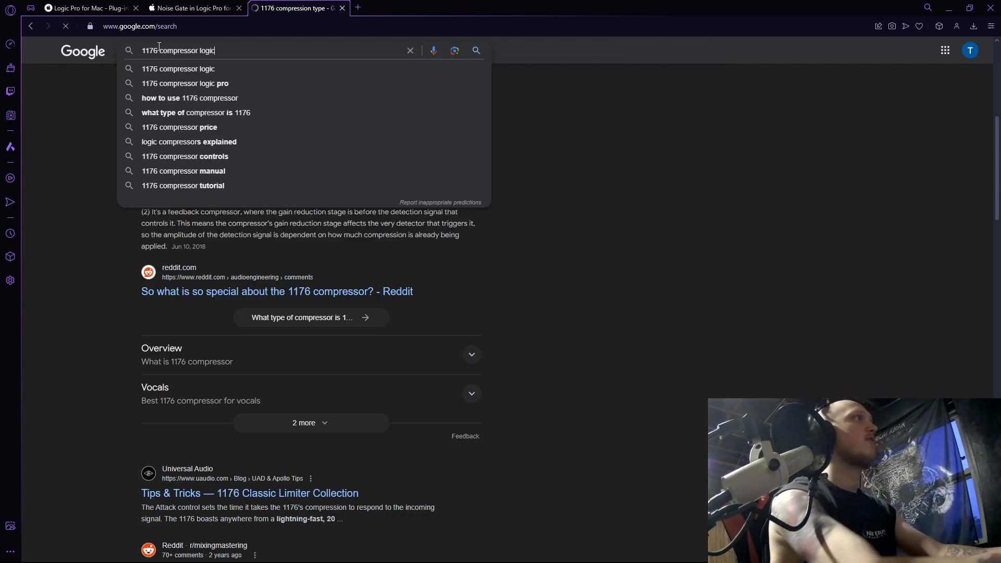
pyautogui.press('Return')
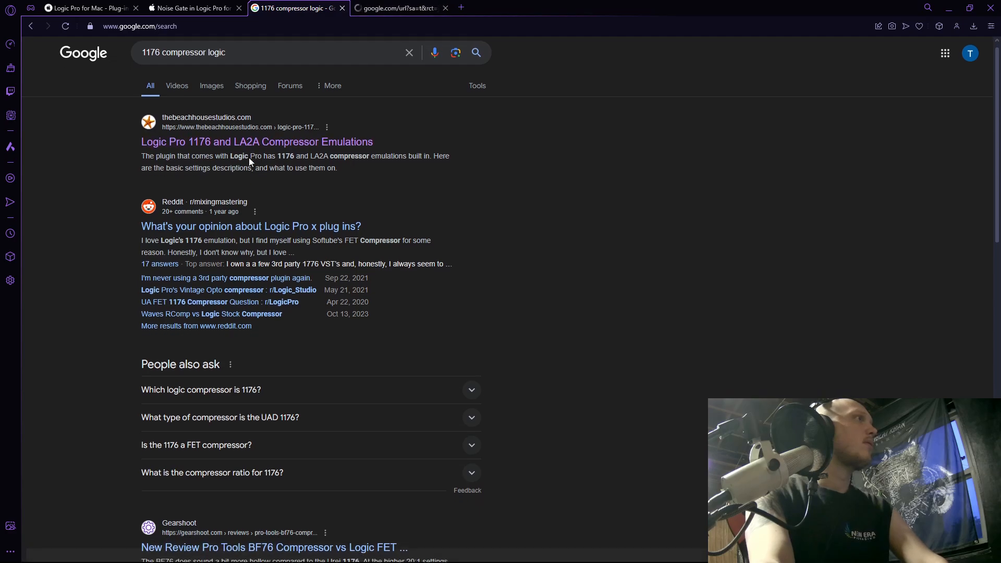
pyautogui.click(383, 4)
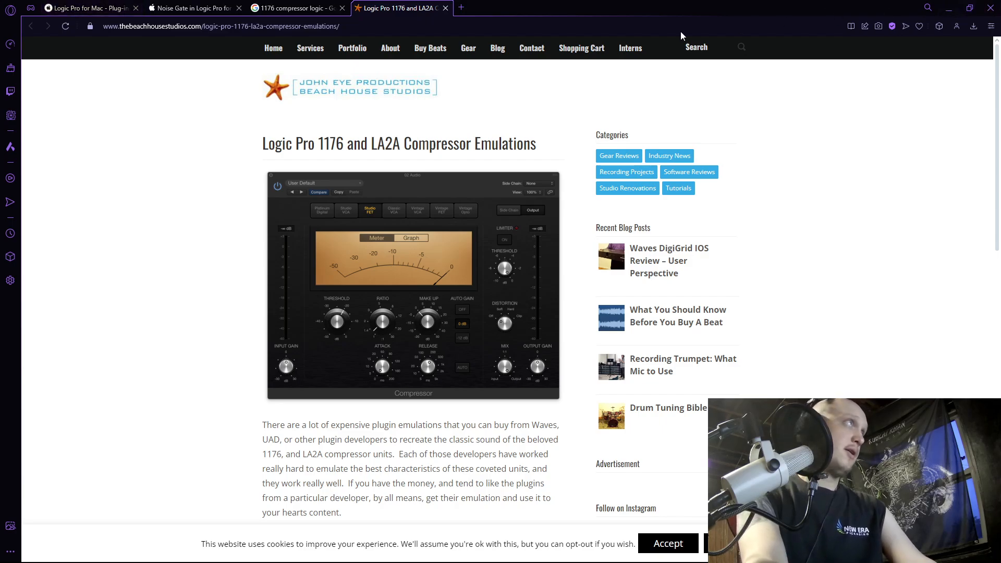
# Check the Logic Pro compressor page again, return to REAPER, and add CLA-76 Mono (Waves) after Virtual Mix Rack on the snare.
pyautogui.click(123, 4)
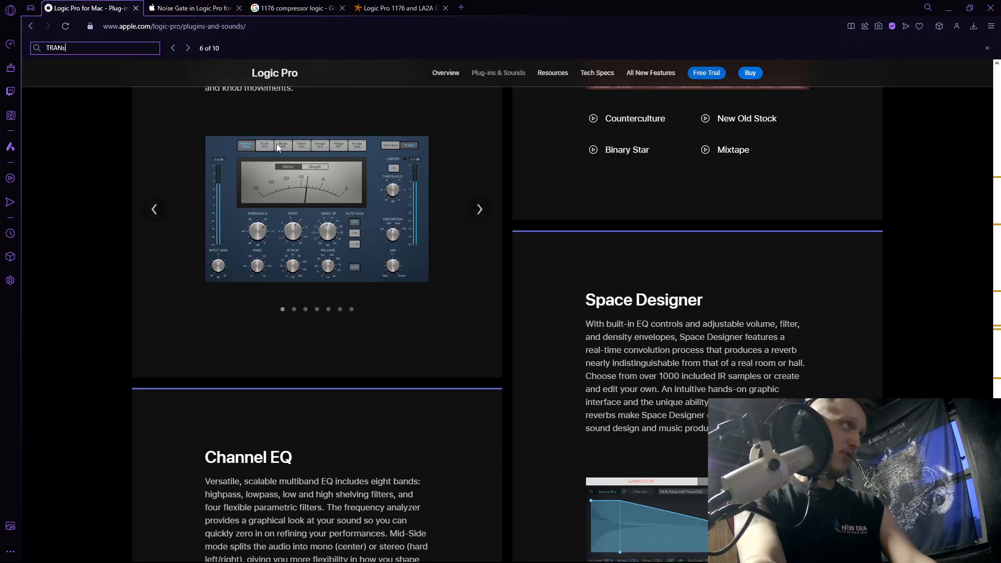
pyautogui.click(949, 7)
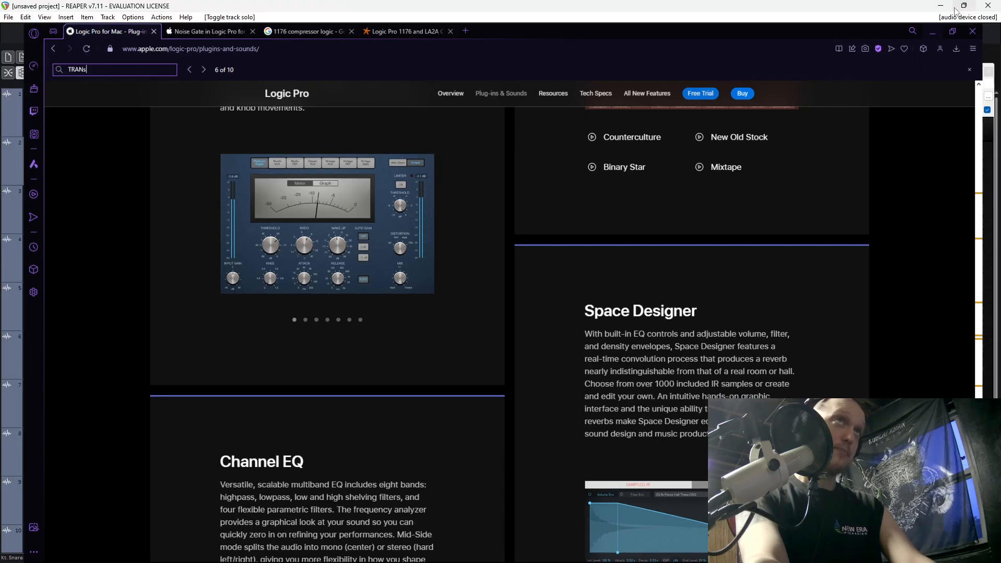
pyautogui.click(437, 466)
pyautogui.write('c')
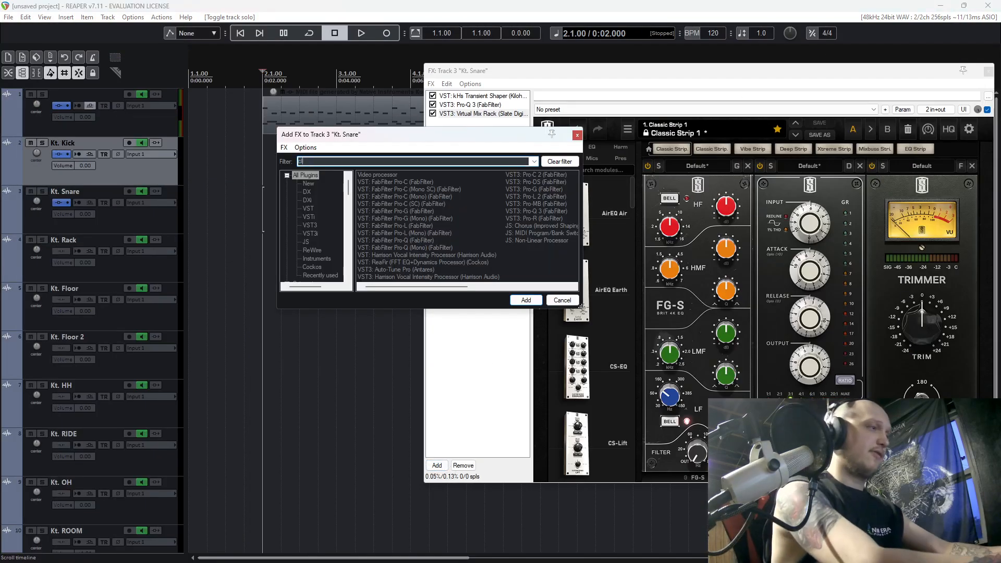
pyautogui.write('la')
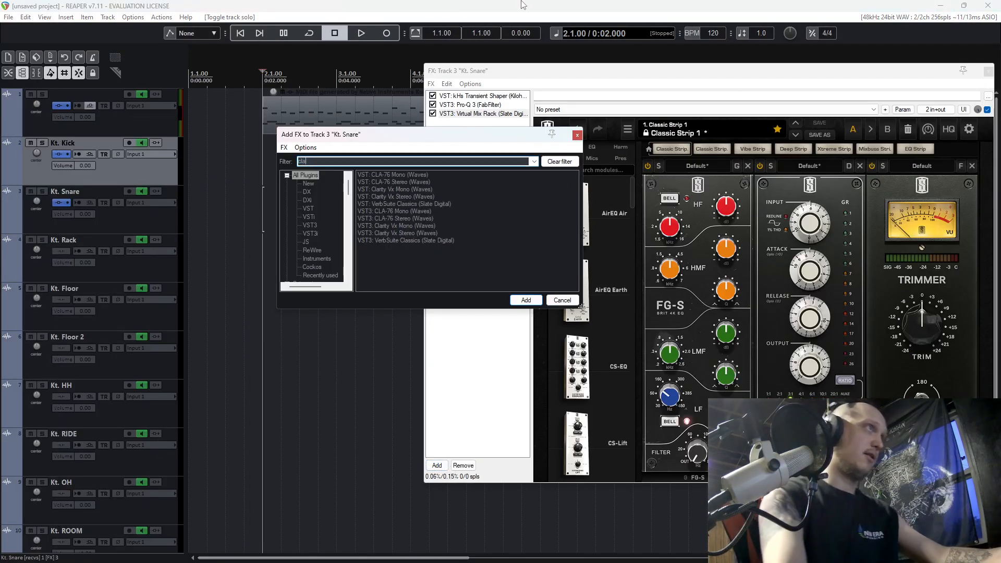
pyautogui.doubleClick(393, 176)
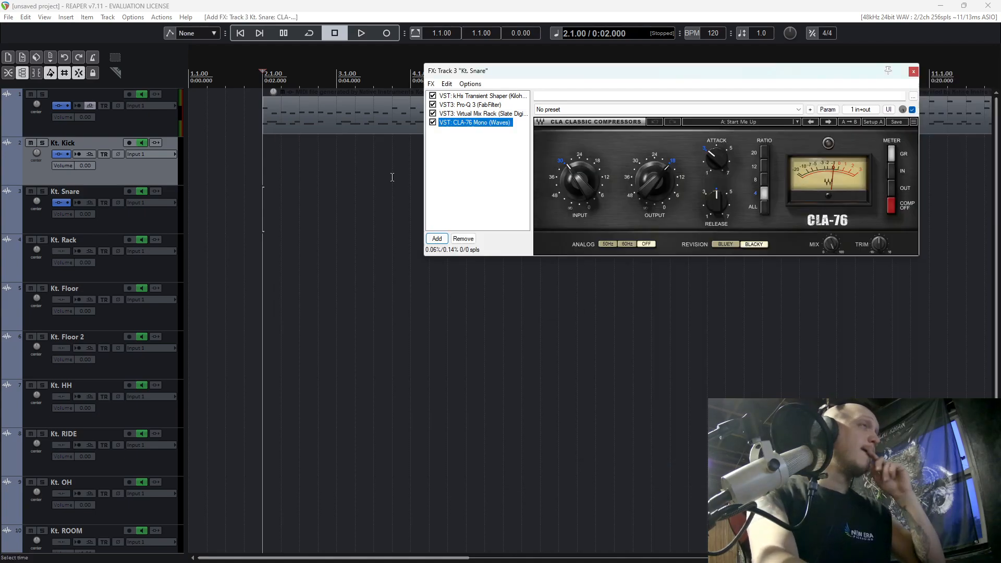
pyautogui.moveTo(675, 78); pyautogui.dragTo(537, 165)
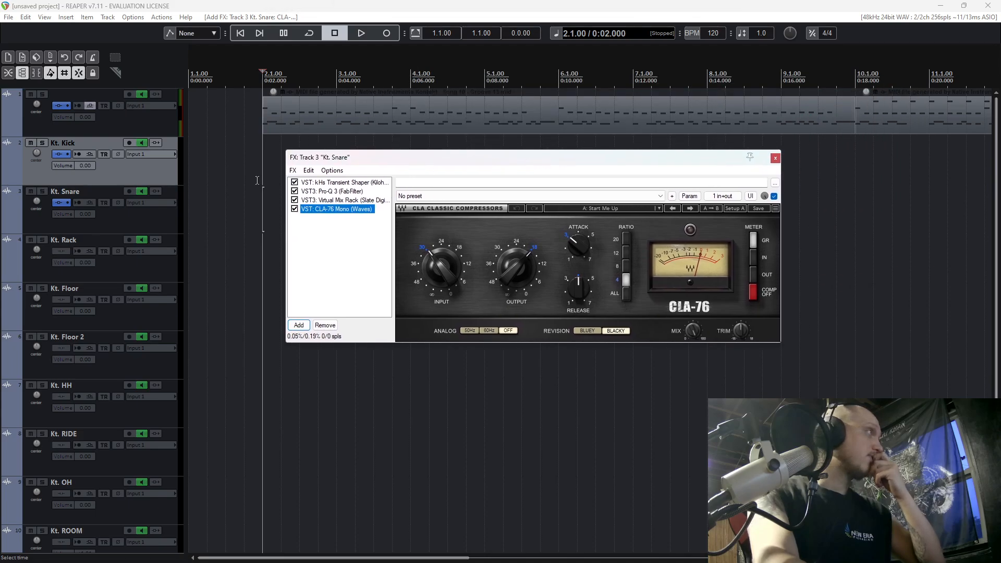
# Solo the snare and compare its sound with CLA-76 bypassed and enabled.
pyautogui.click(42, 192)
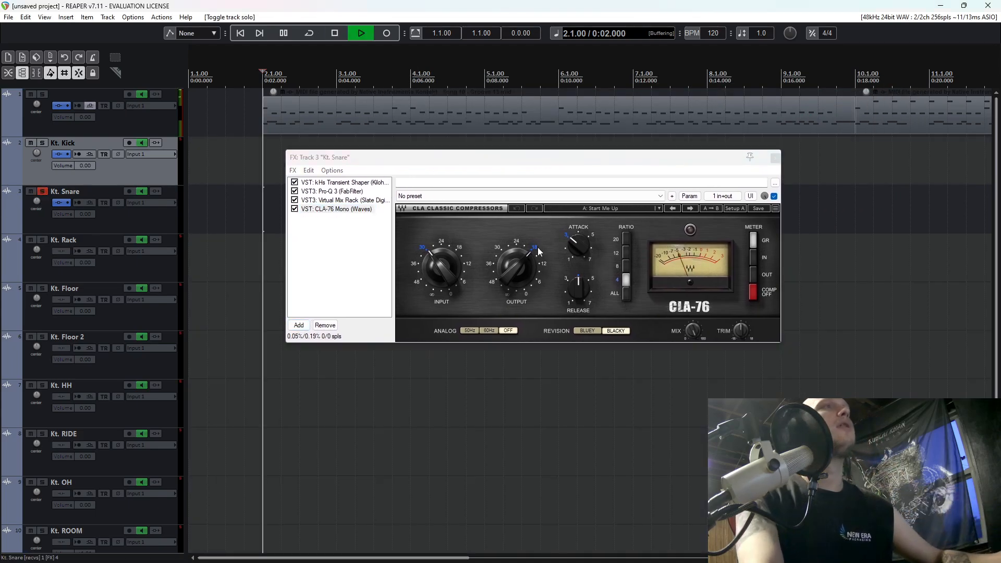
pyautogui.press('space')
pyautogui.click(294, 209)
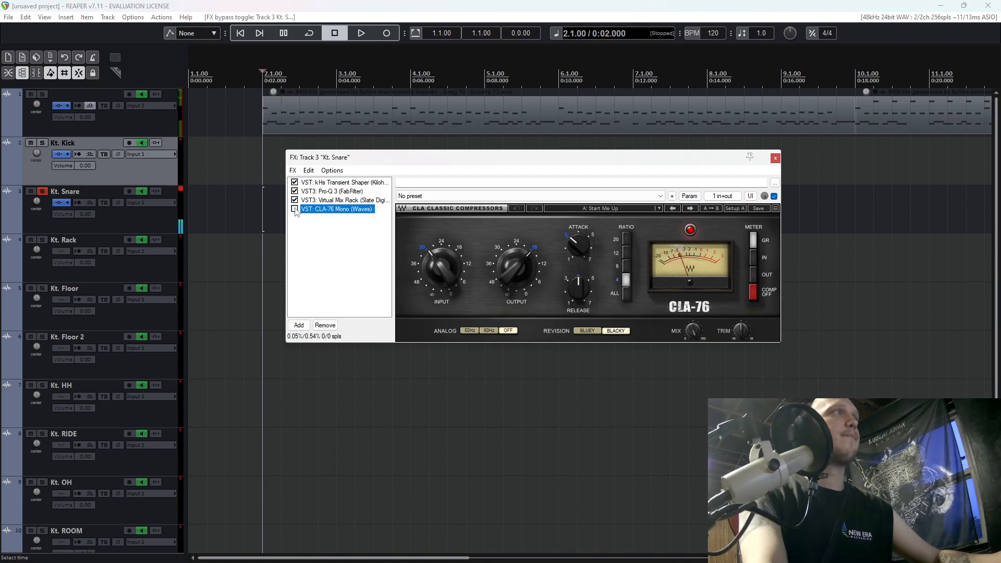
pyautogui.press('space')
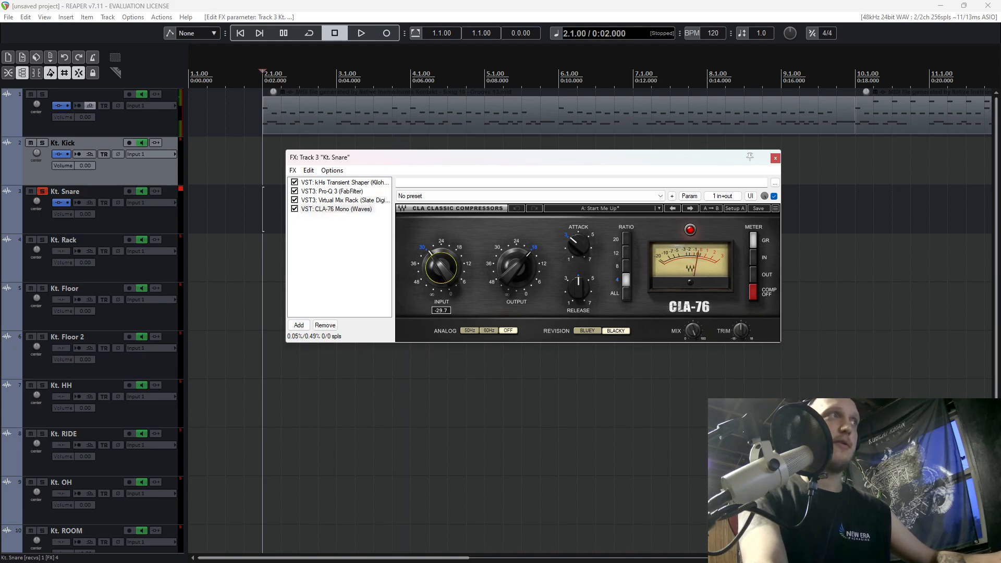
# Set CLA-76's attack to 7, raise its release to about 5, and adjust its output level while auditioning the soloed snare.
pyautogui.moveTo(580, 244); pyautogui.dragTo(590, 229)
pyautogui.press('space')
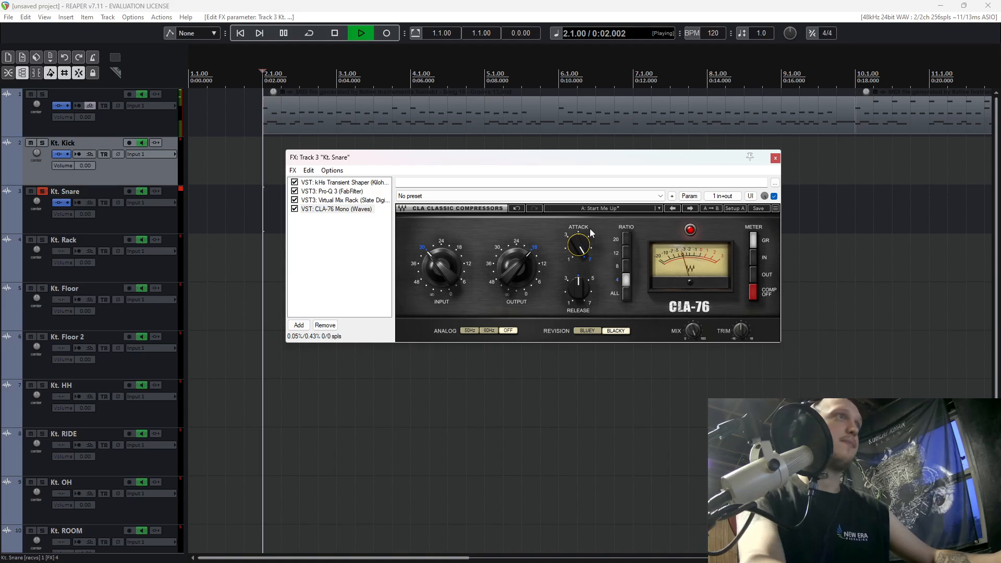
pyautogui.press('space')
pyautogui.press('space')
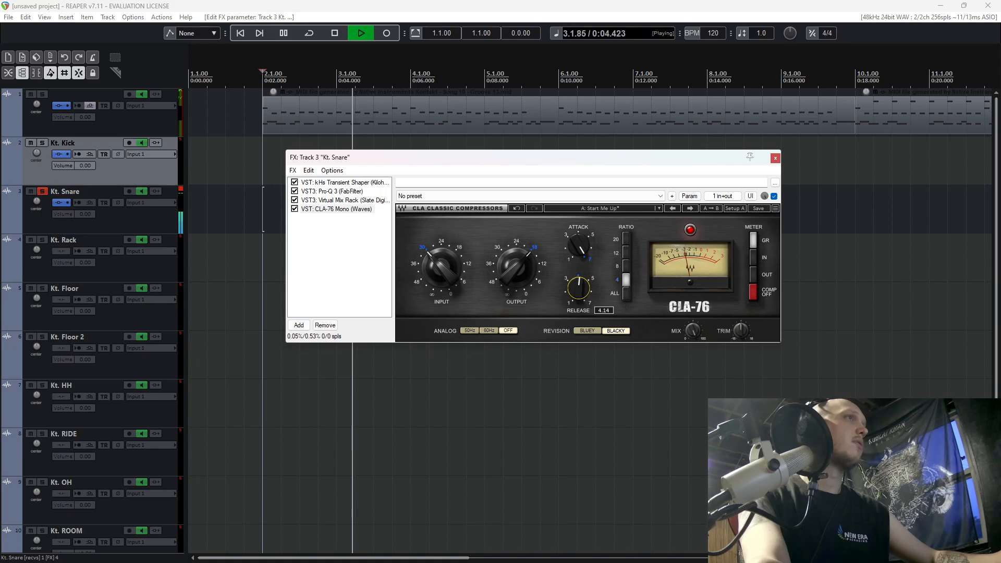
pyautogui.moveTo(579, 288); pyautogui.dragTo(580, 282)
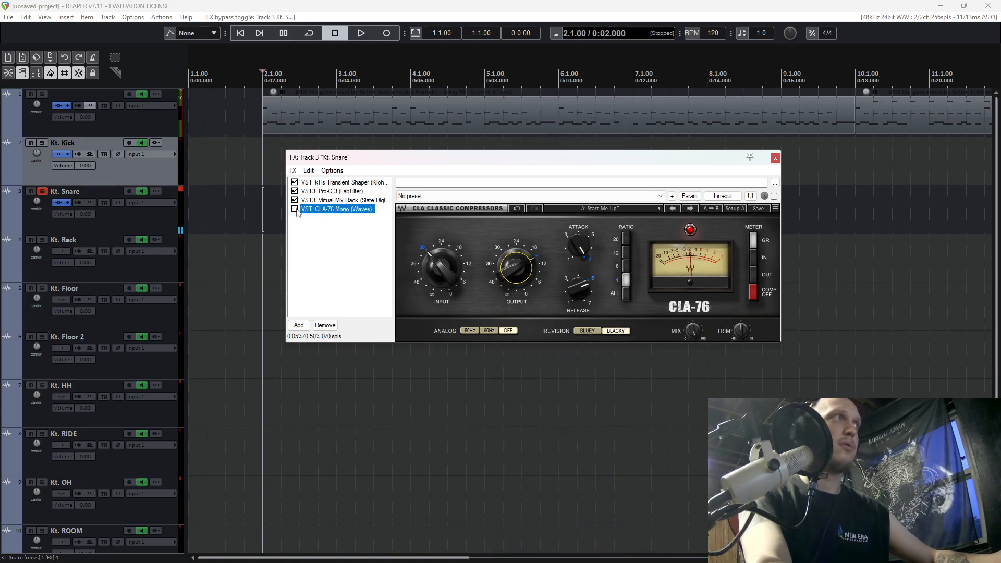
# Audition the soloed snare with CLA-76 bypassed and enabled, stop playback, and unsolo the snare track.
pyautogui.press('space')
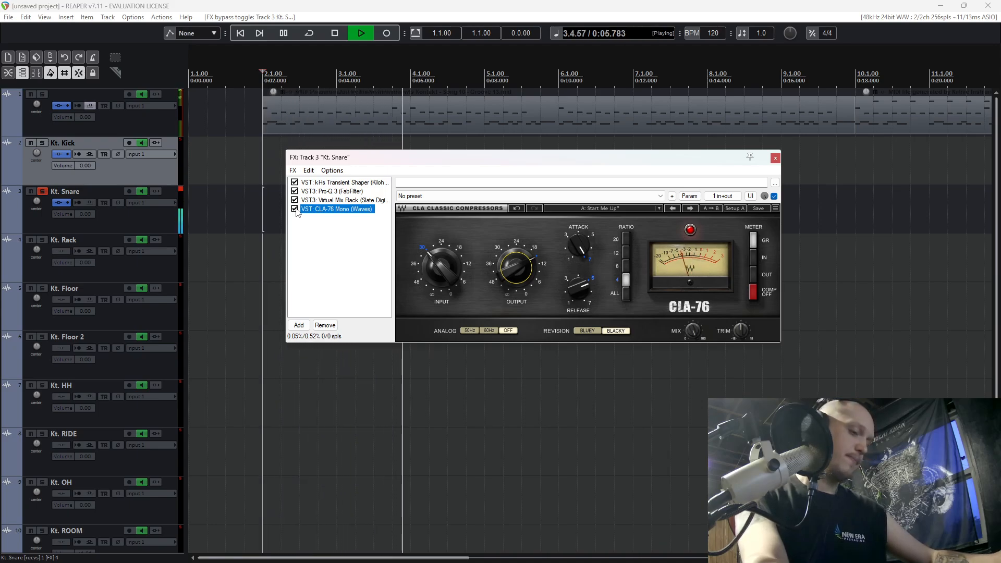
pyautogui.press('space')
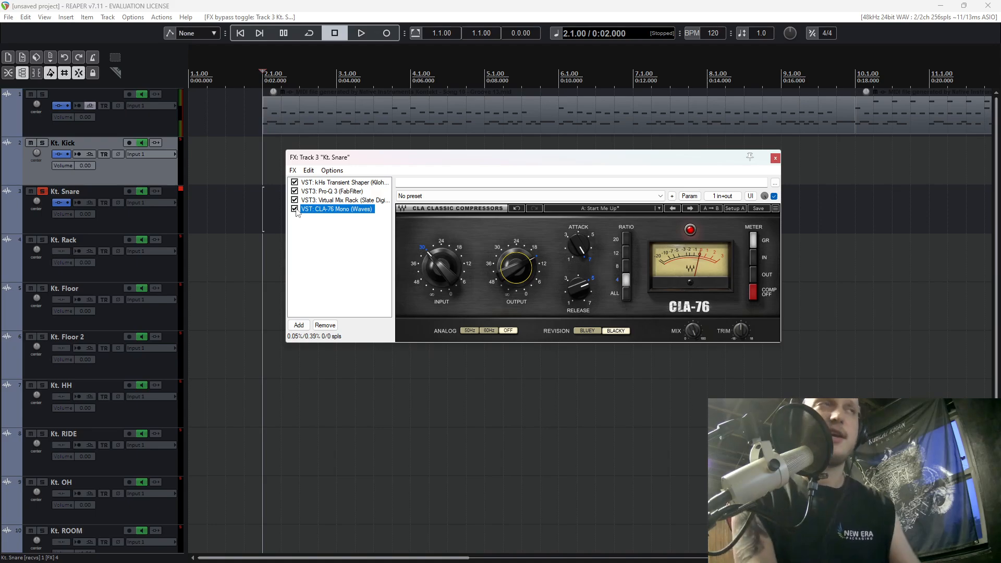
pyautogui.click(48, 191)
pyautogui.press('F6')
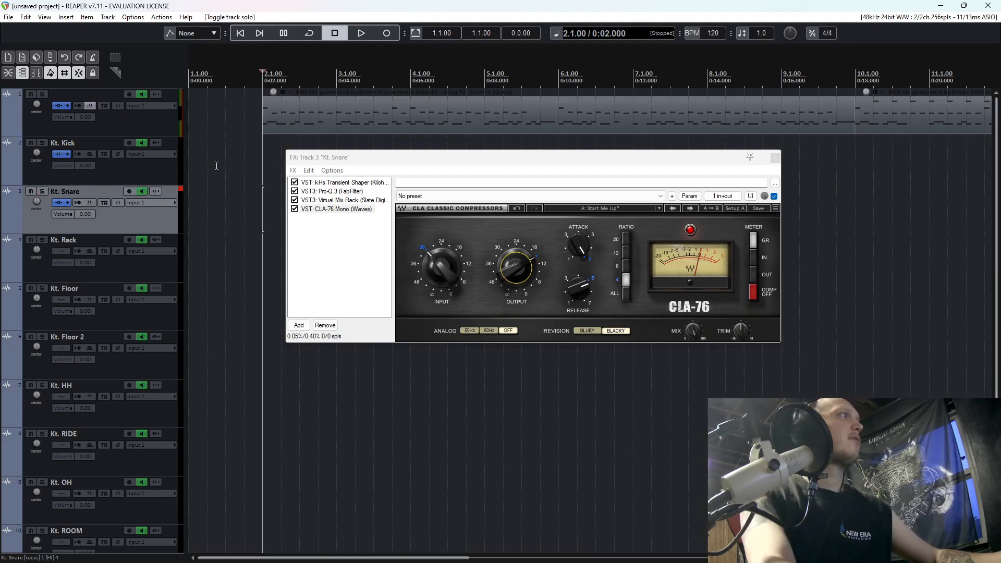
# Audition the full drum mix with the snare's CLA-76 bypassed and enabled.
pyautogui.click(839, 155)
pyautogui.press('space')
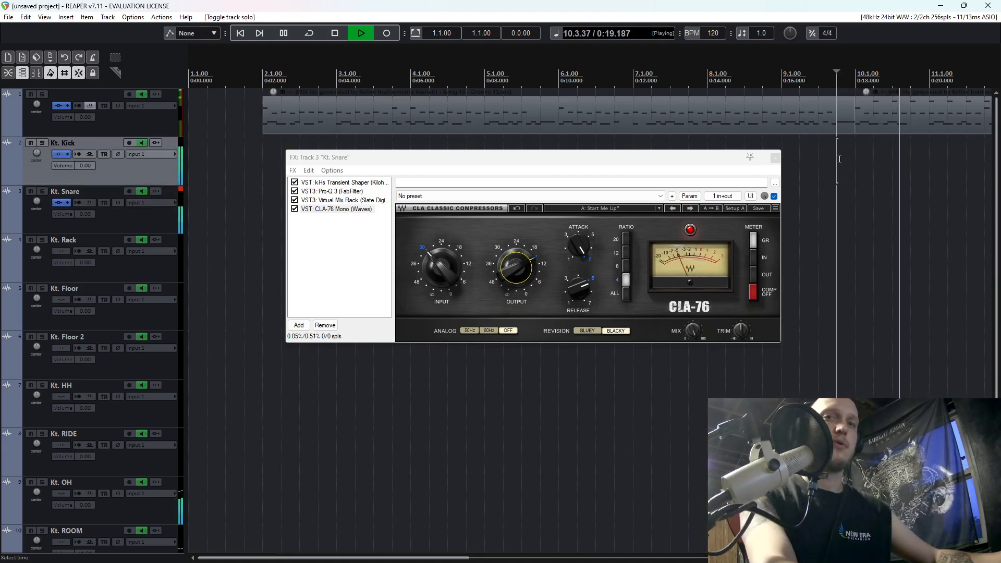
pyautogui.click(295, 209)
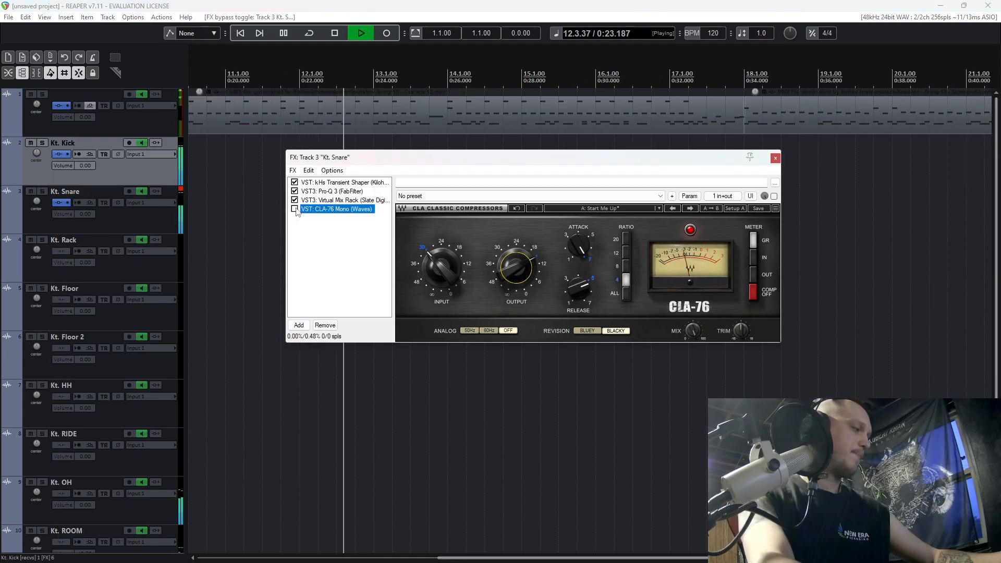
pyautogui.click(295, 209)
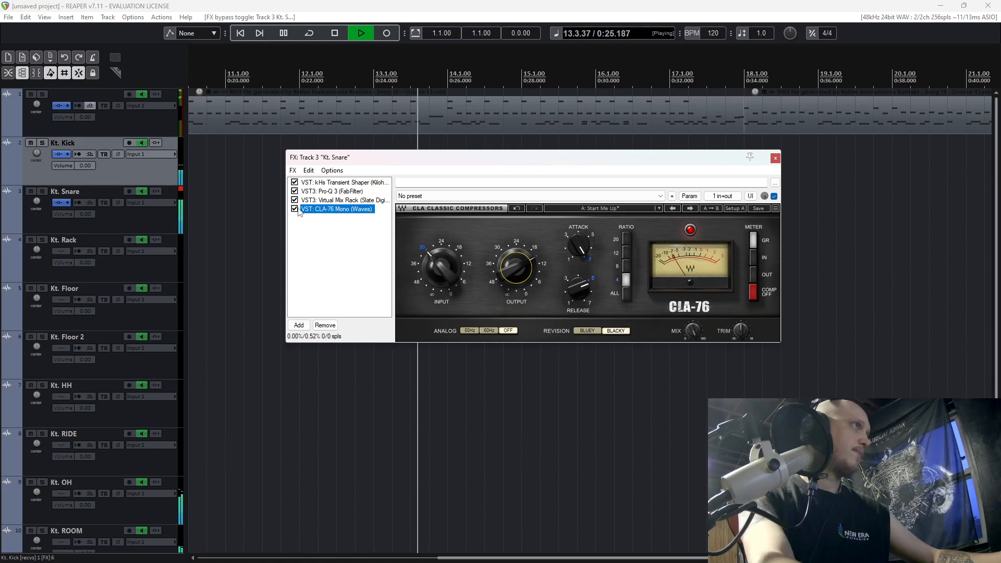
pyautogui.press('space')
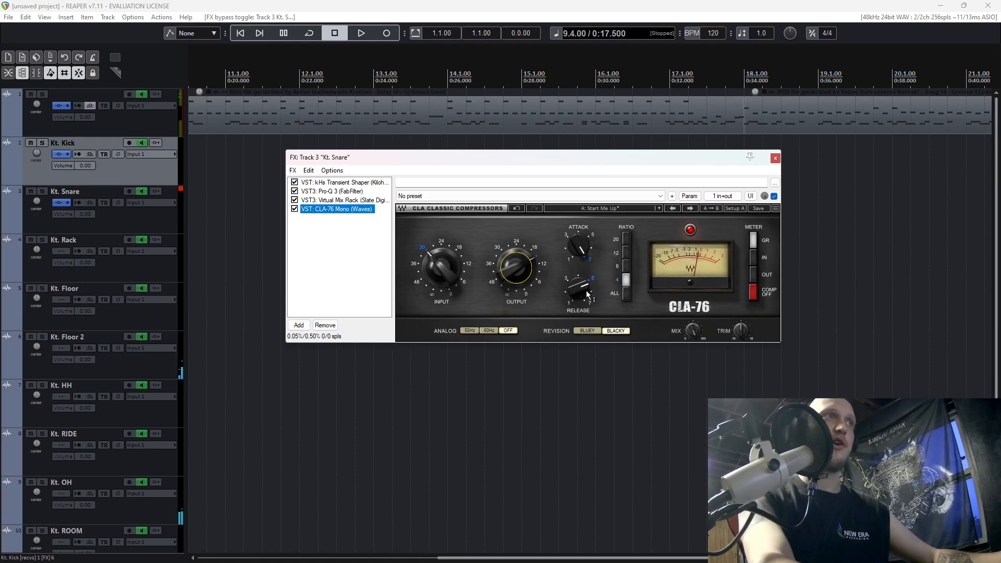
# Raise CLA-76's release slightly on the snare and audition the change in the full drum mix.
pyautogui.click(585, 286)
pyautogui.press('space')
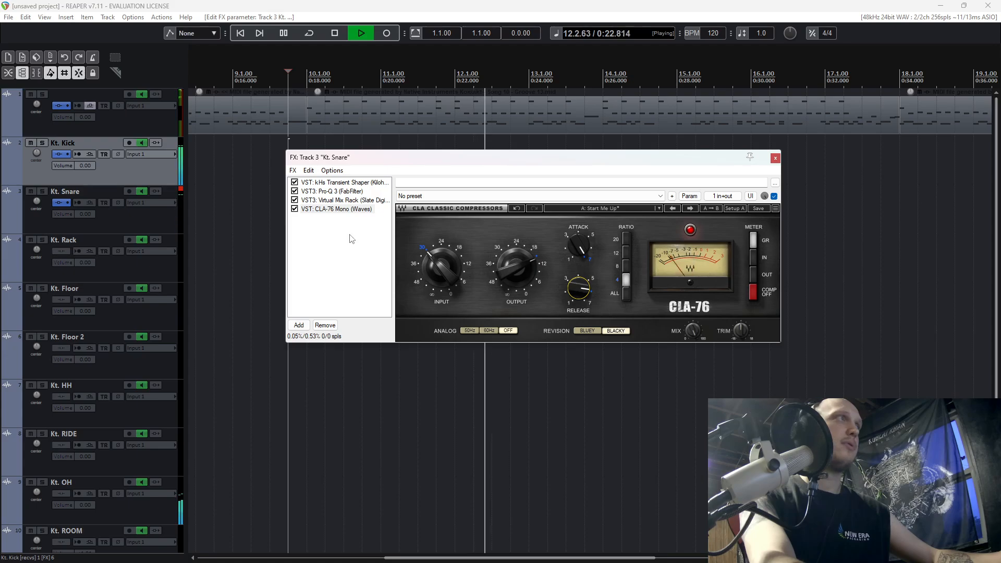
pyautogui.press('space')
# Turn the boosted upper bell band in the snare's Pro-Q 3 into a cut of about 5 dB near 625 Hz and close the FX chain.
pyautogui.click(332, 191)
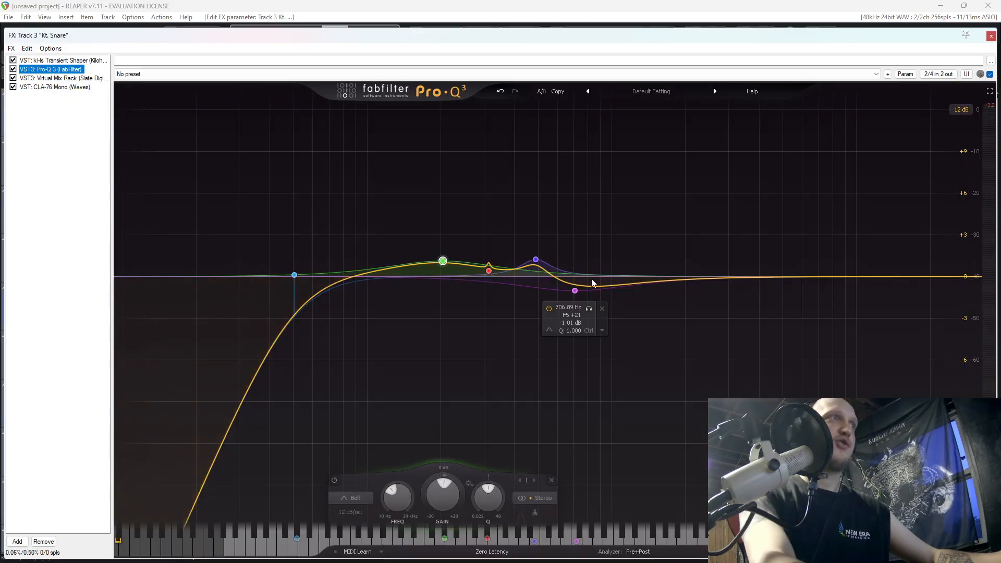
pyautogui.press('space')
pyautogui.moveTo(536, 259); pyautogui.dragTo(562, 366)
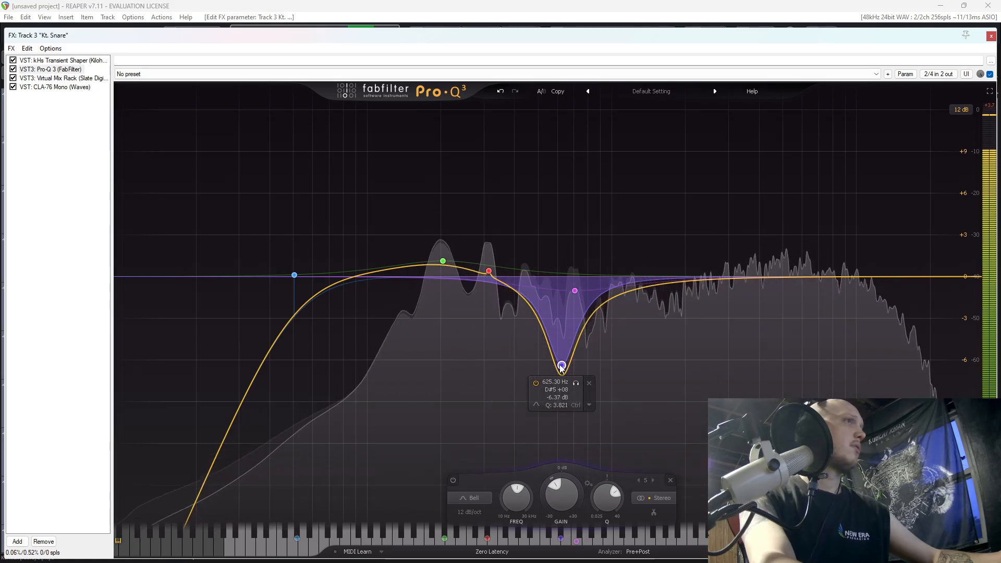
pyautogui.moveTo(561, 365); pyautogui.dragTo(562, 348)
pyautogui.click(990, 37)
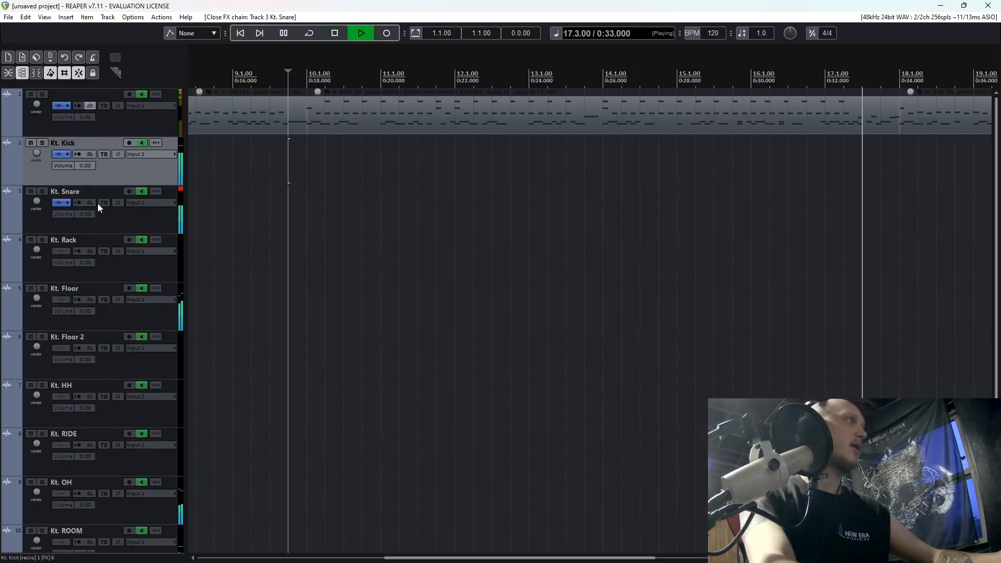
# Stop playback and return the edit cursor to the start of the drum MIDI item at bar 2.
pyautogui.scroll(-3, 405, 239)
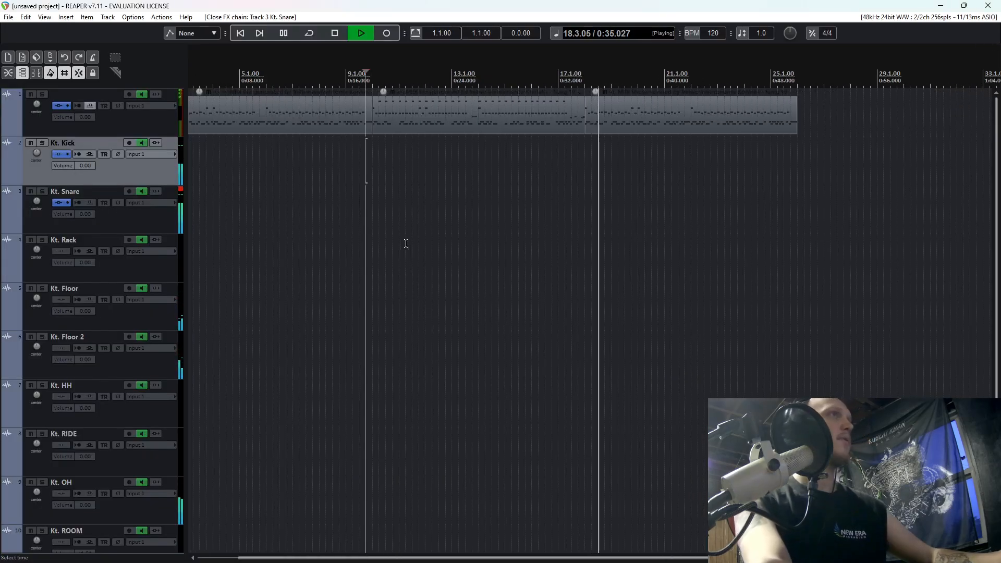
pyautogui.press('space')
pyautogui.scroll(-4, 320, 282)
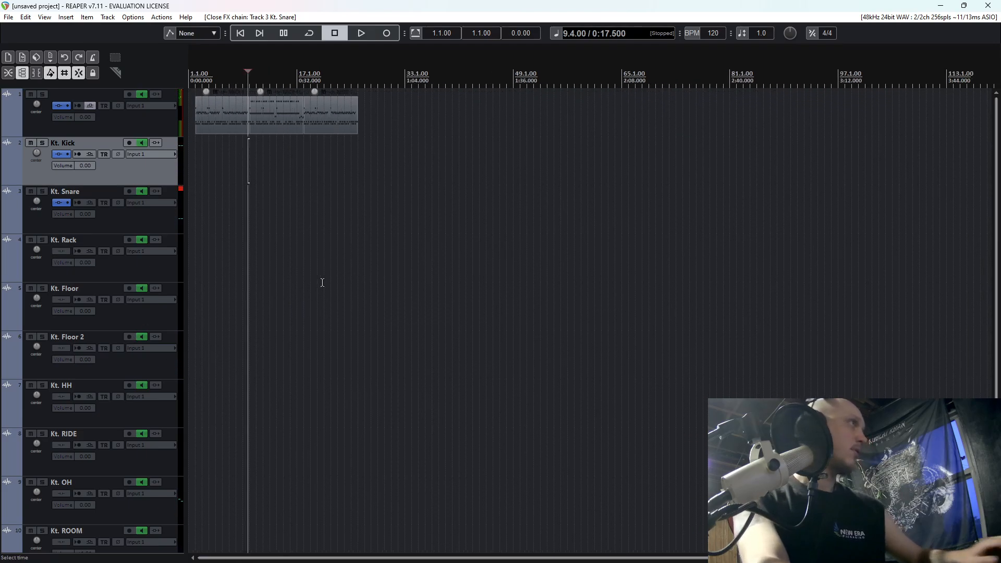
pyautogui.click(202, 159)
pyautogui.scroll(6, 205, 156)
pyautogui.scroll(2, 316, 196)
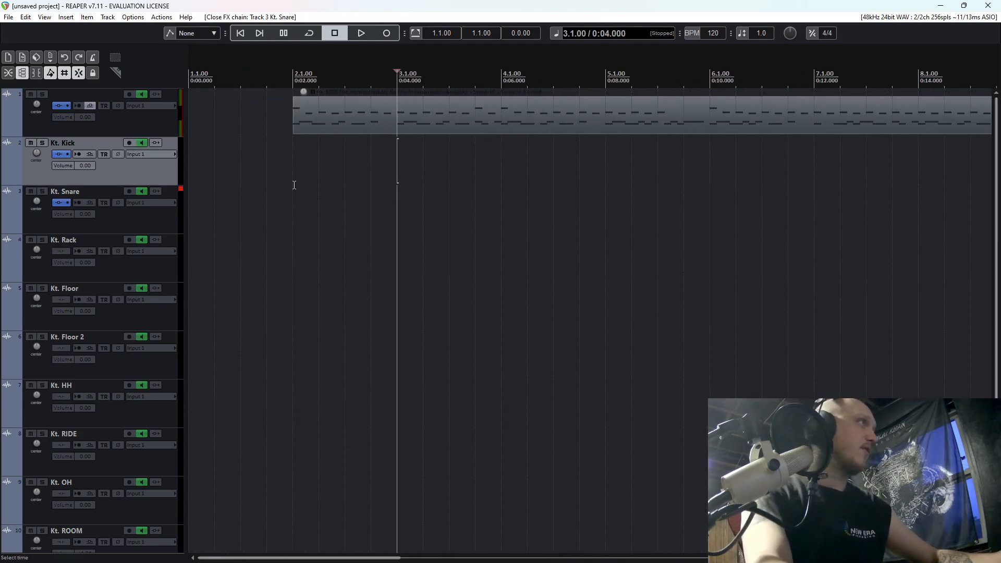
pyautogui.click(295, 188)
pyautogui.scroll(-2, 152, 323)
pyautogui.scroll(2, 154, 325)
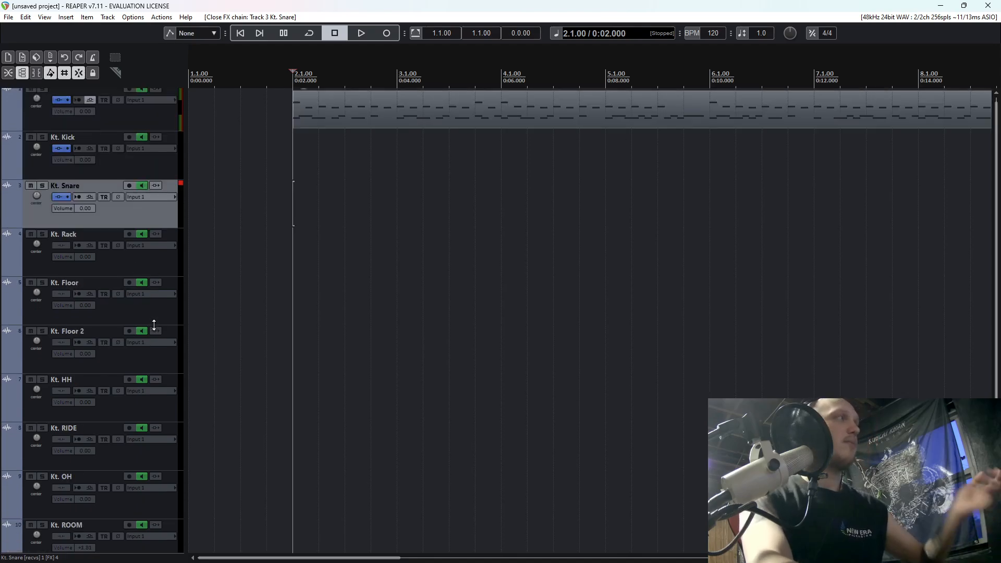
pyautogui.click(79, 249)
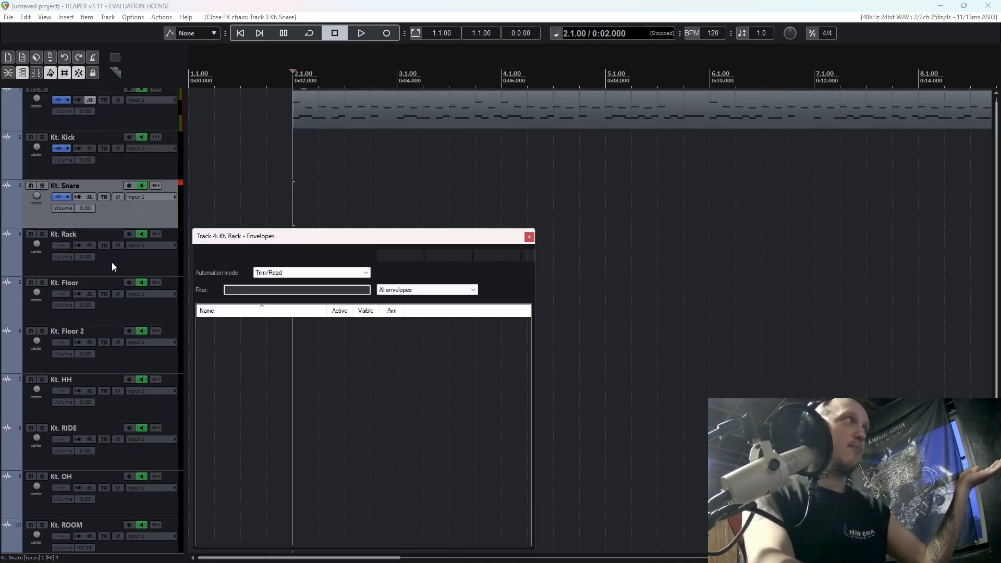
pyautogui.click(532, 234)
# Solo the Kt. ROOM track and play it from bar 2.
pyautogui.scroll(-2, 71, 320)
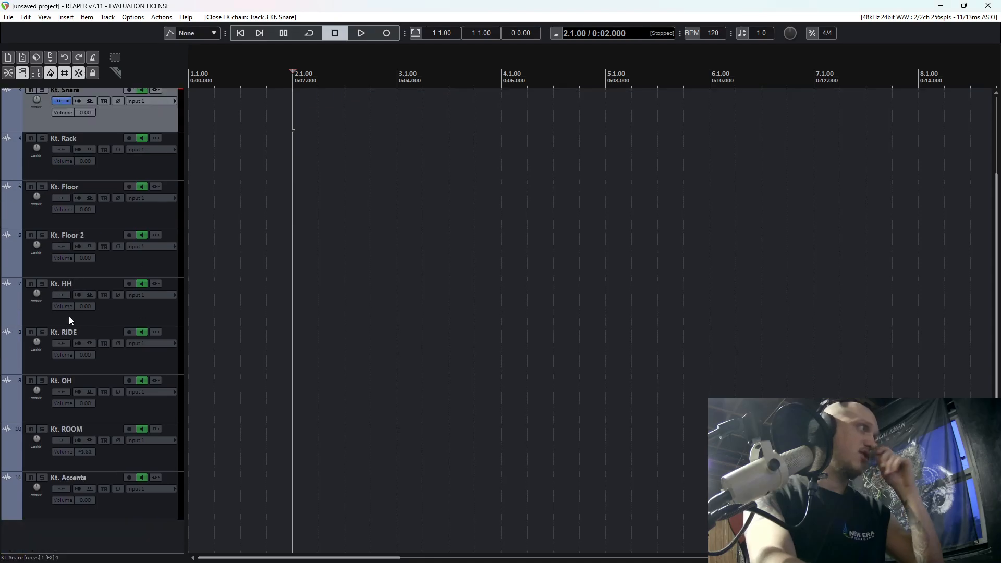
pyautogui.click(42, 430)
pyautogui.scroll(2, 127, 415)
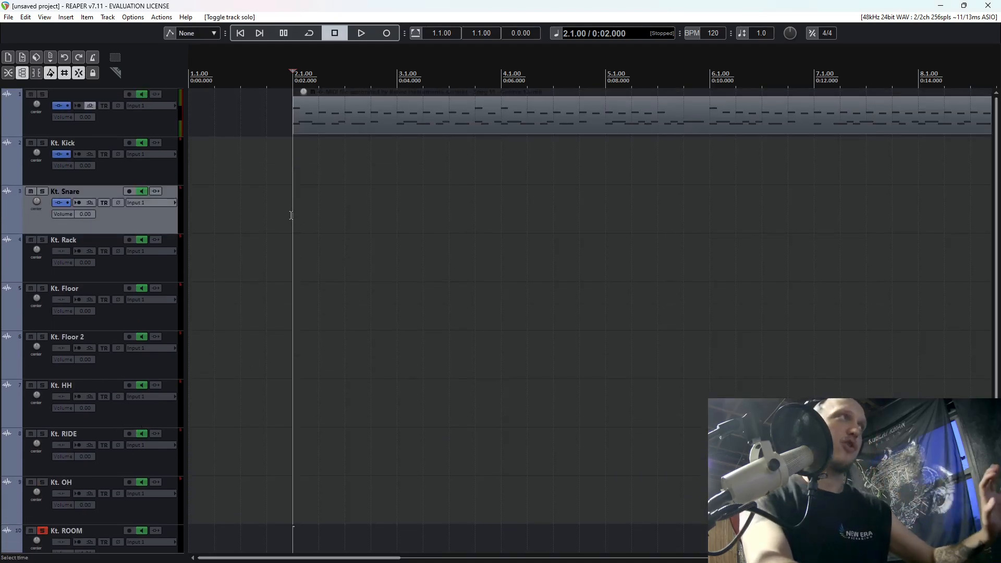
pyautogui.press('space')
# Add the VST3 version of Virtual Mix Rack (Slate Digital) to the Kt. ROOM track.
pyautogui.scroll(-2, 157, 365)
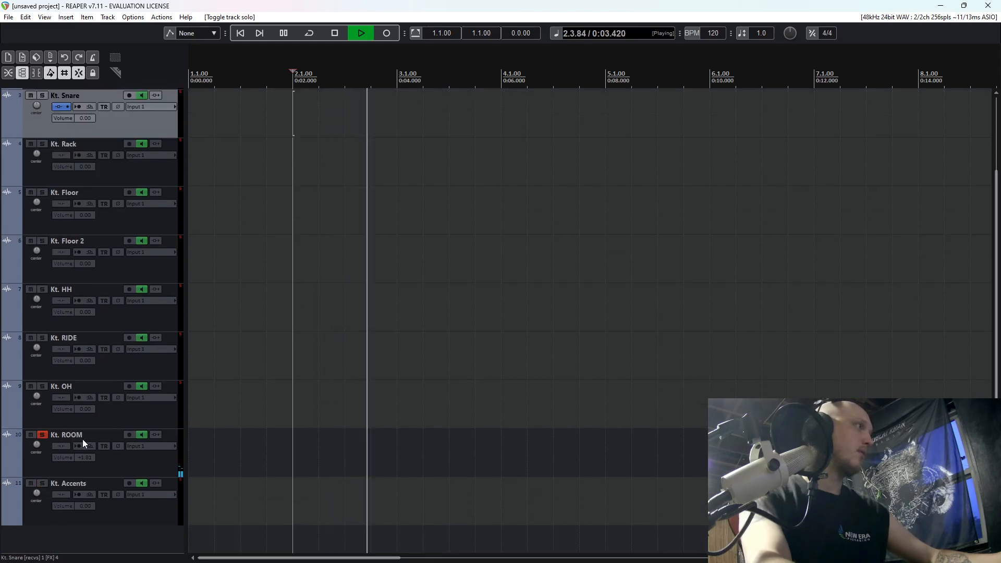
pyautogui.click(77, 445)
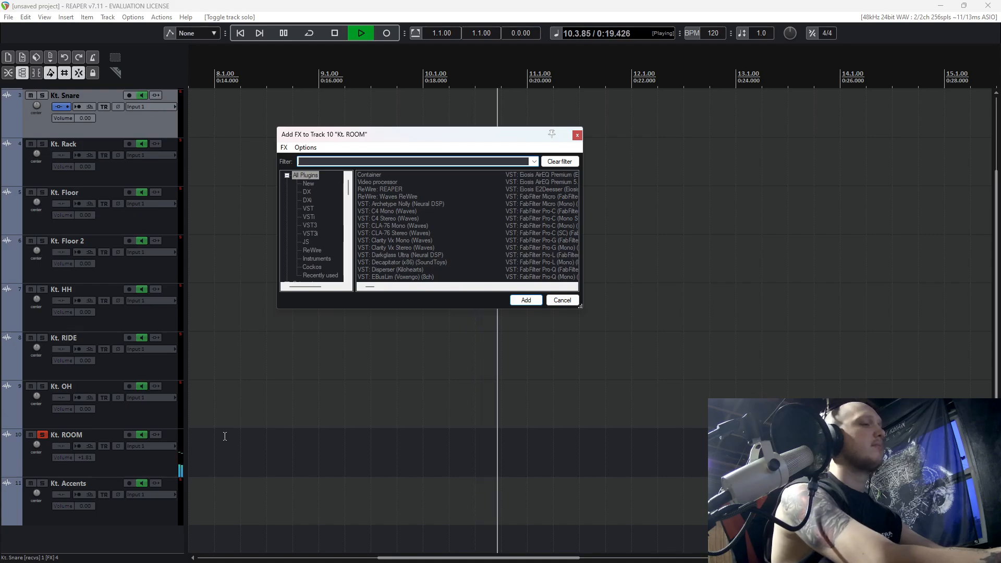
pyautogui.write('virt')
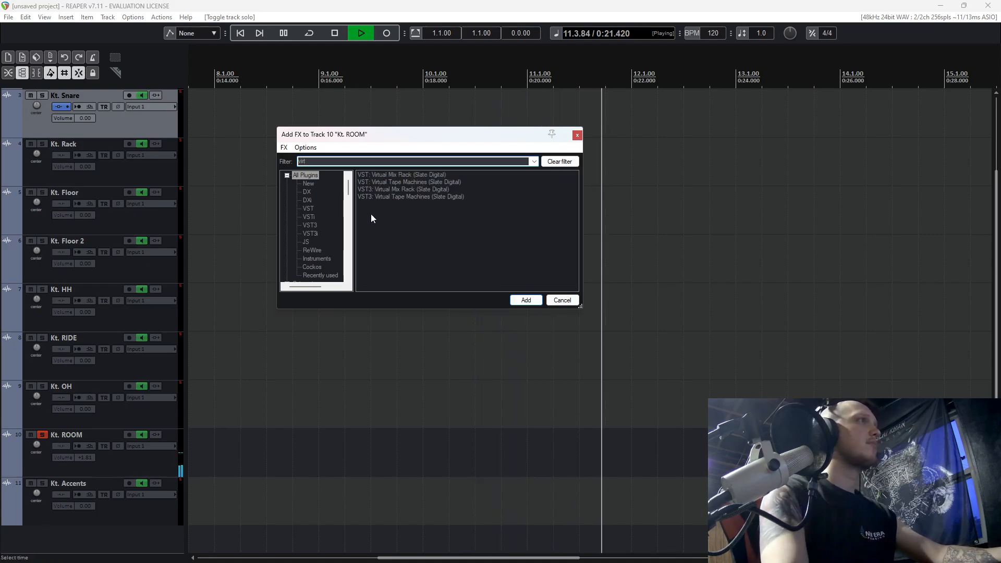
pyautogui.click(406, 190)
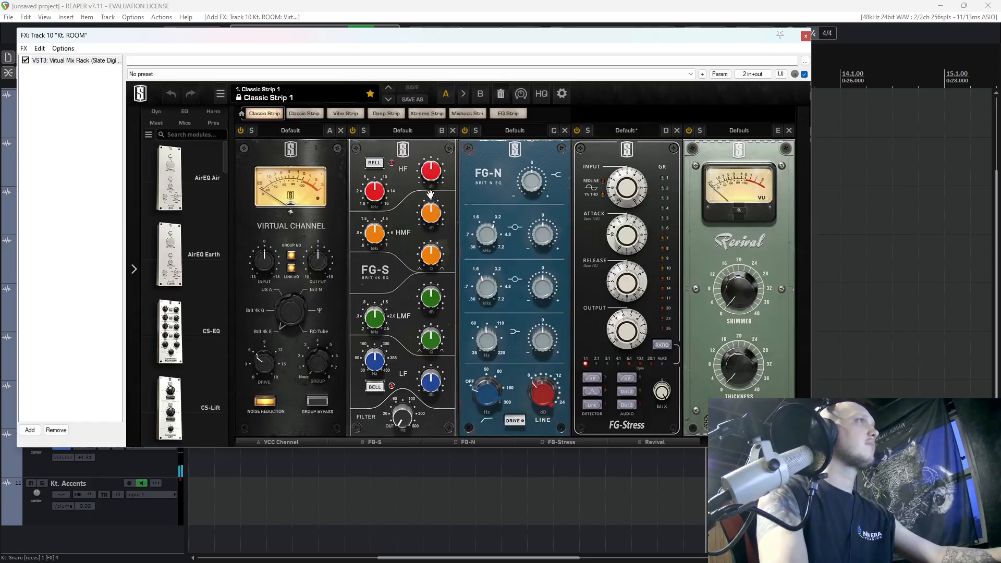
# Remove the VCC Channel, FG-S, FG-N and Revival modules from the room's Virtual Mix Rack, keeping FG-Stress and Trimmer.
pyautogui.click(342, 130)
pyautogui.click(340, 130)
pyautogui.click(340, 130)
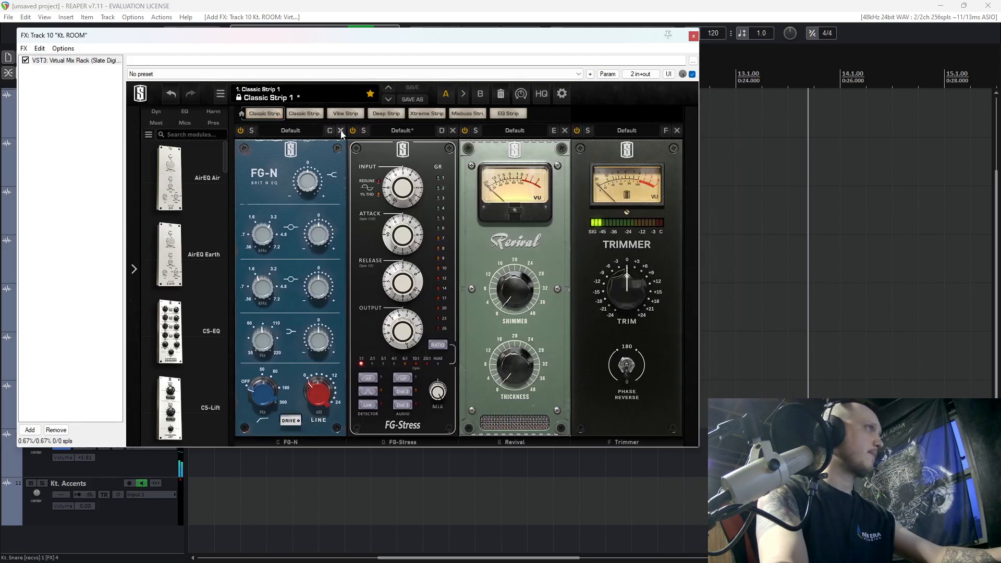
pyautogui.click(340, 130)
pyautogui.click(453, 130)
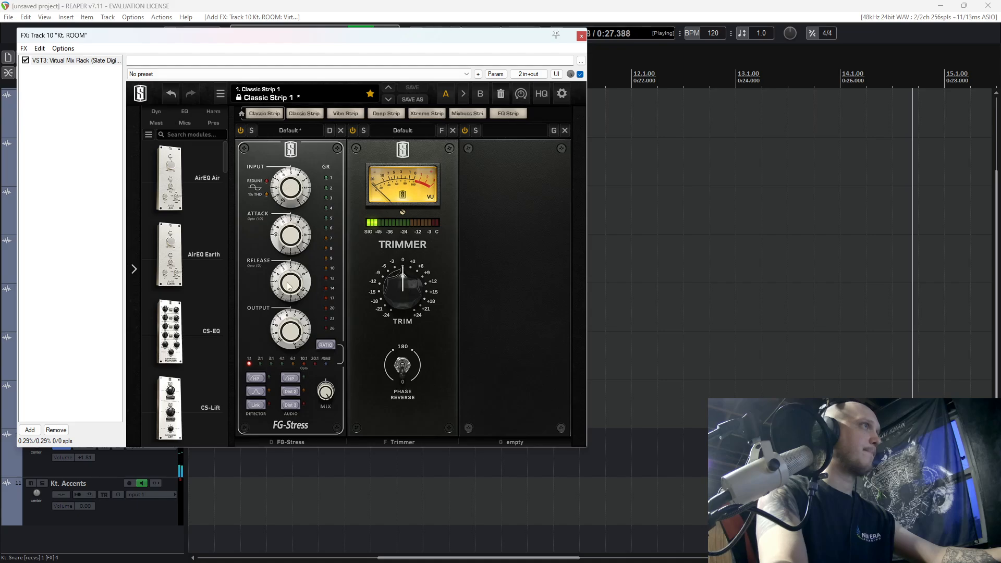
# Set FG-Stress to a 4:1 ratio with input 6.60, attack 2.80 and output 5.70, and enable the detector high-pass and Dist 2.
pyautogui.click(282, 363)
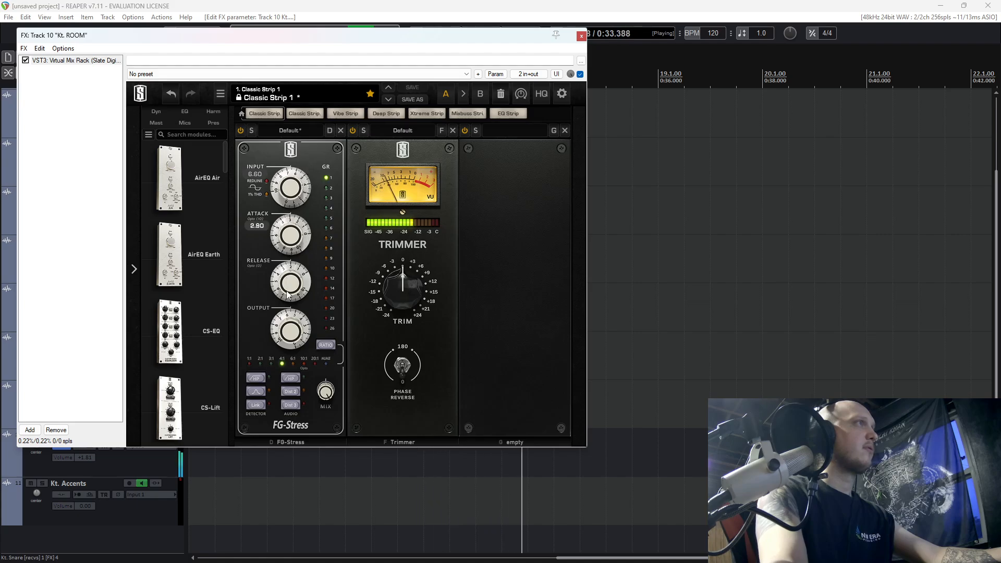
pyautogui.moveTo(286, 304); pyautogui.dragTo(286, 276)
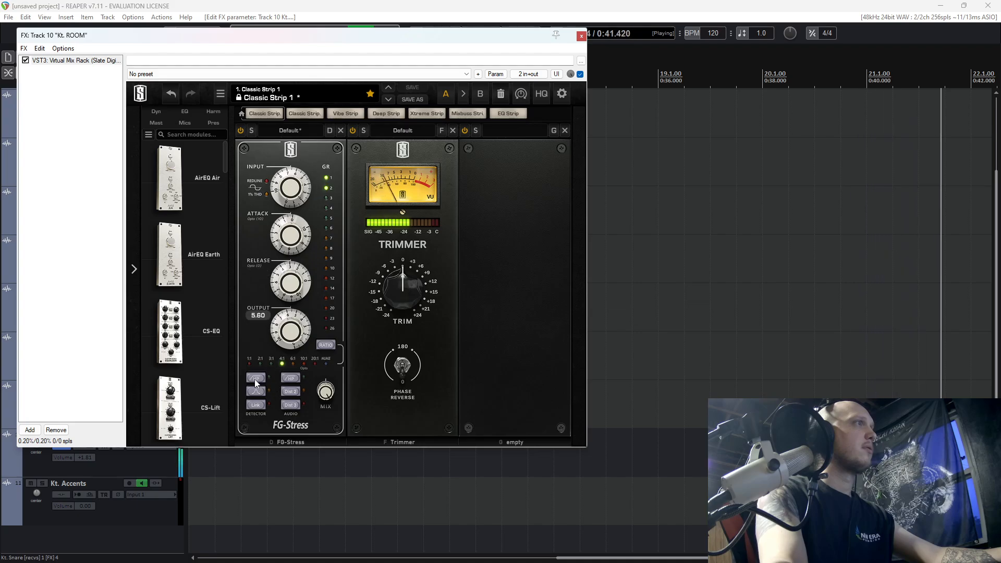
pyautogui.click(291, 395)
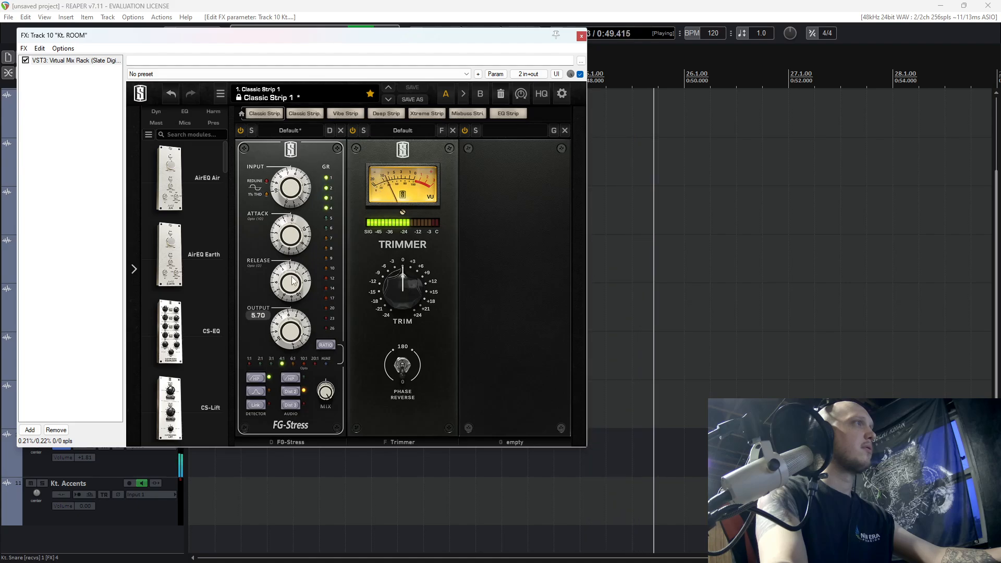
# Restart playback from bar 2 and solo the snare and kick alongside the room track.
pyautogui.press('space')
pyautogui.moveTo(310, 36); pyautogui.dragTo(494, 70)
pyautogui.press('space')
pyautogui.scroll(2, 132, 317)
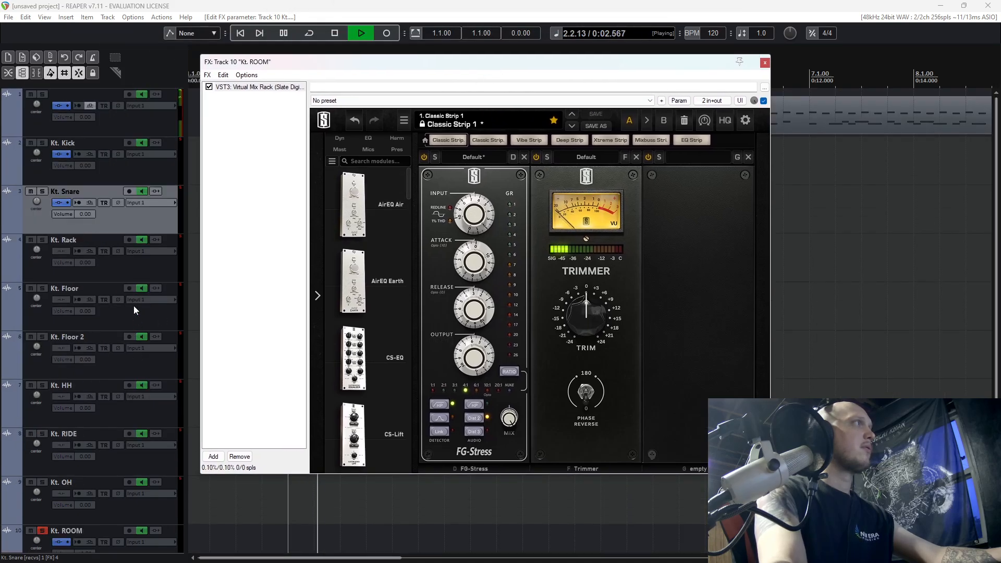
pyautogui.click(43, 190)
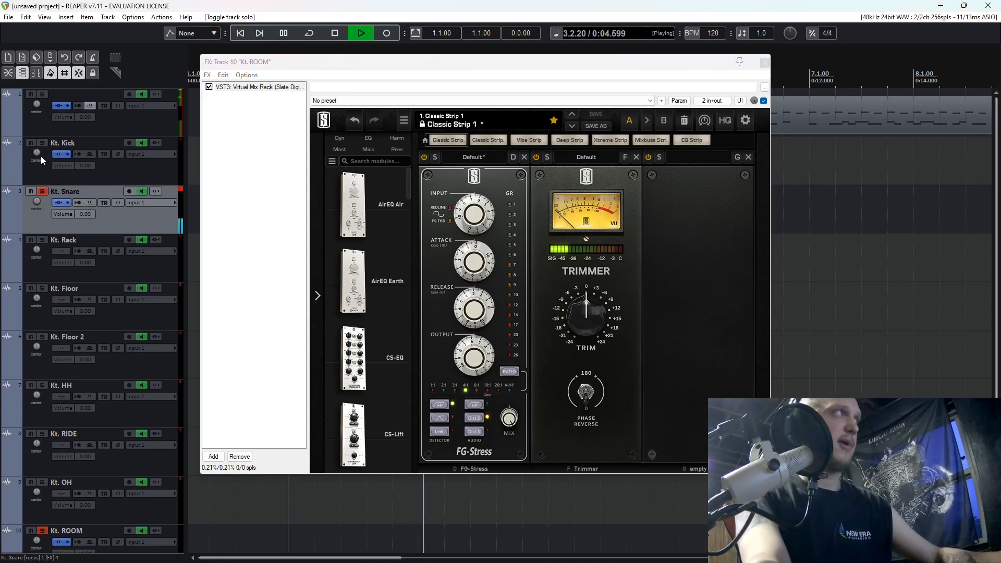
pyautogui.click(43, 141)
# Adjust the room's FG-Stress output against the kick and snare, close the FX chain and stop playback.
pyautogui.scroll(-2, 148, 286)
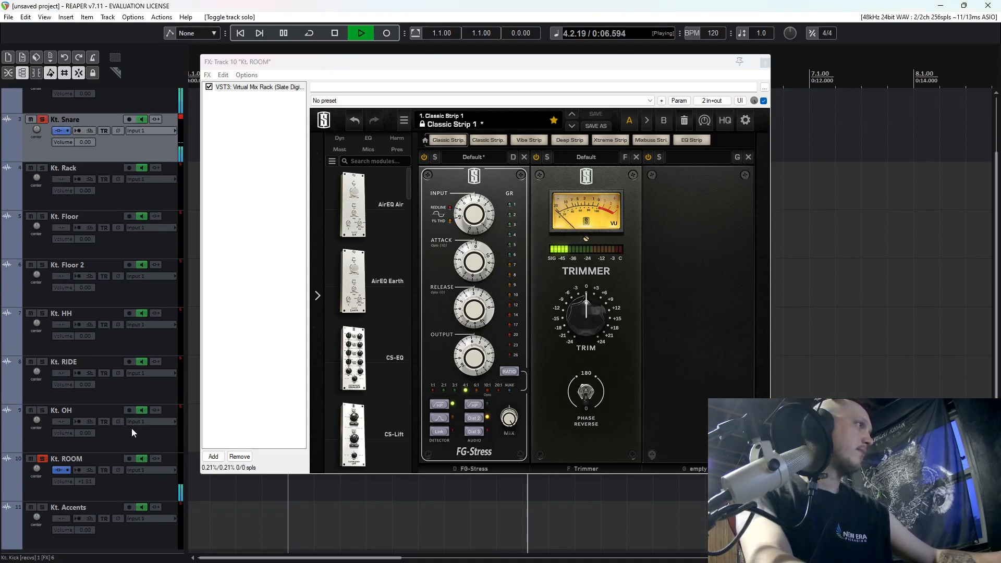
pyautogui.click(473, 367)
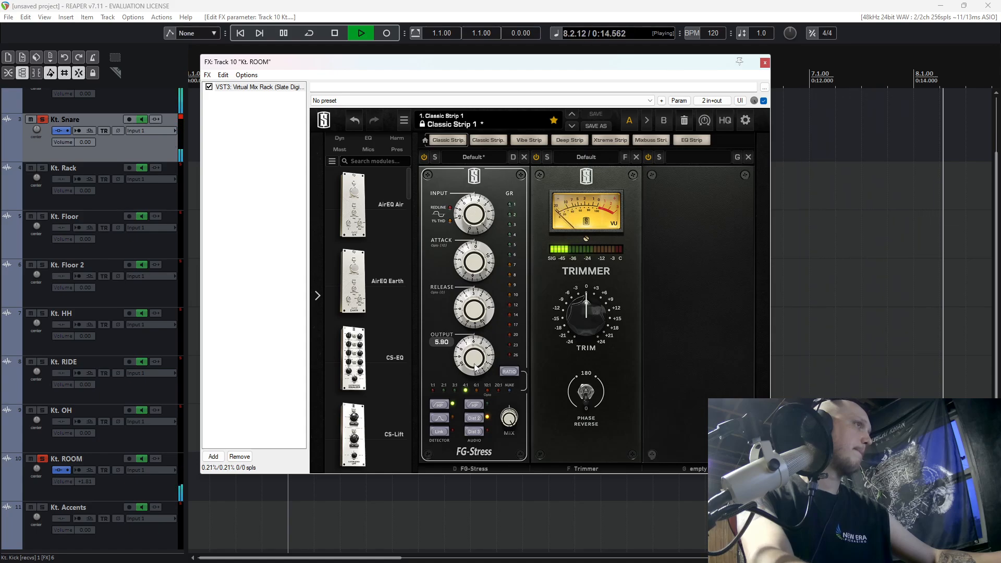
pyautogui.click(763, 63)
pyautogui.press('space')
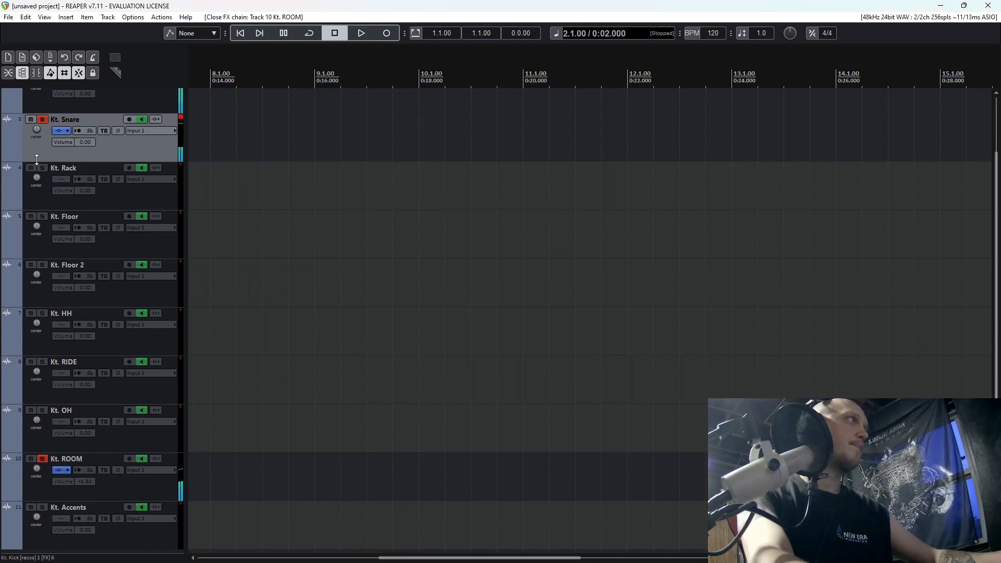
# Unsolo the snare and kick tracks and play the room track alone.
pyautogui.click(45, 120)
pyautogui.scroll(2, 45, 120)
pyautogui.click(41, 140)
pyautogui.scroll(-3, 112, 282)
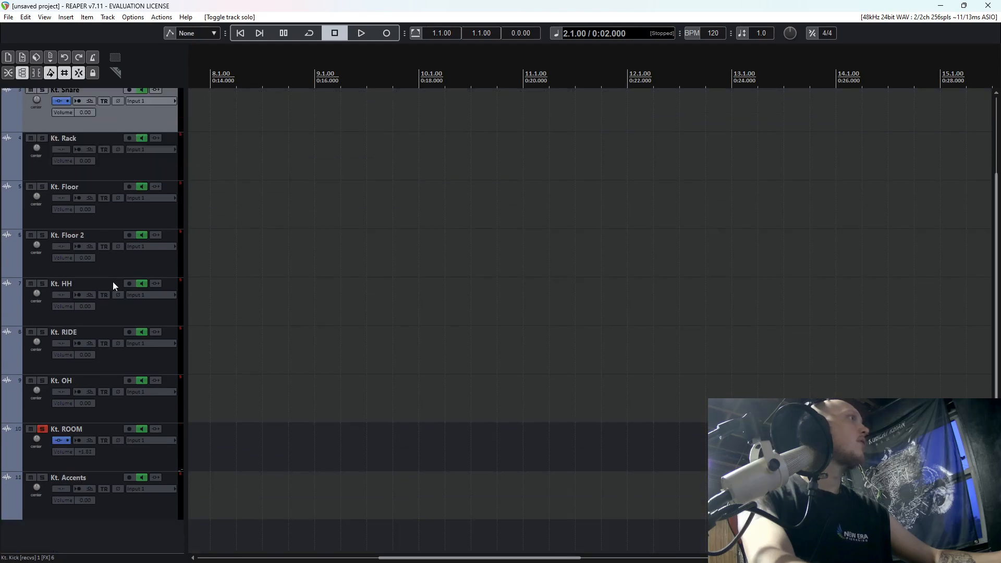
pyautogui.press('space')
# Add Pro-Q 3 (FabFilter) after Virtual Mix Rack on the room track and play the soloed room through it.
pyautogui.click(59, 441)
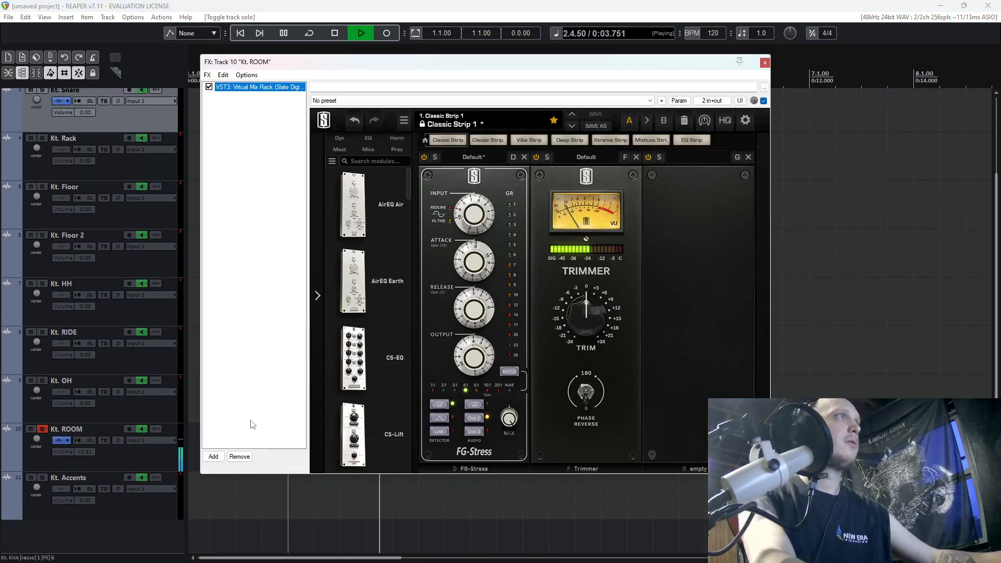
pyautogui.click(213, 456)
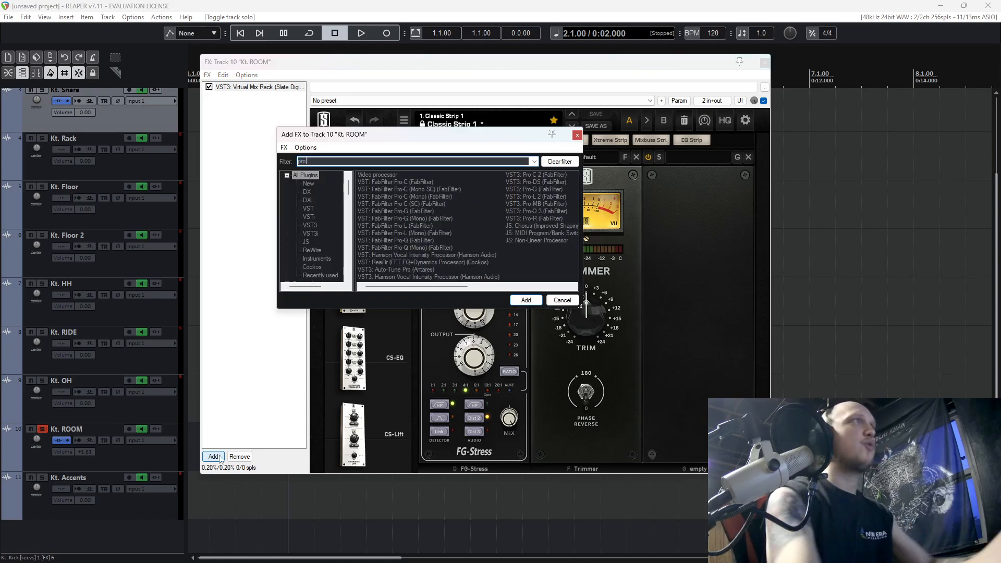
pyautogui.doubleClick(536, 212)
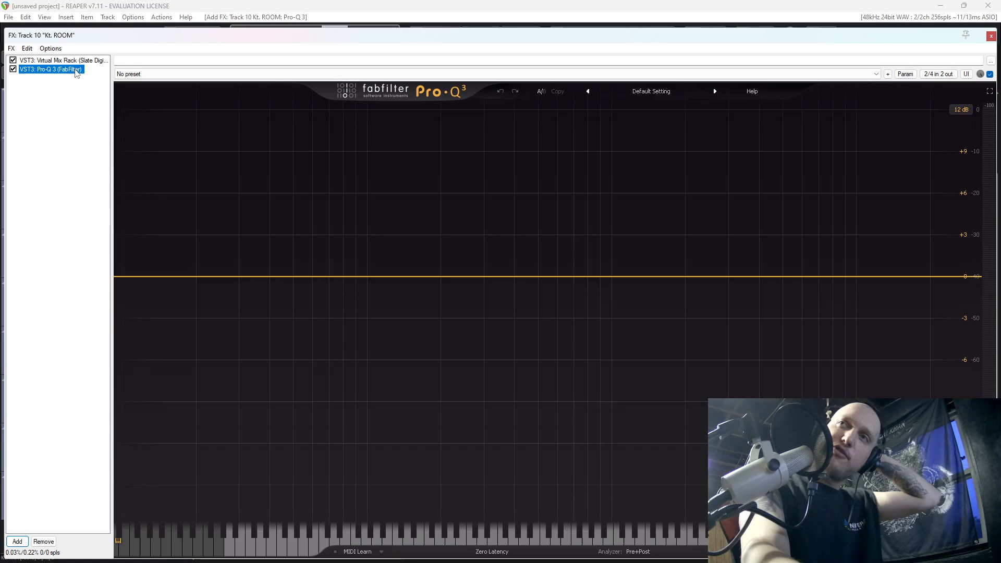
pyautogui.press('space')
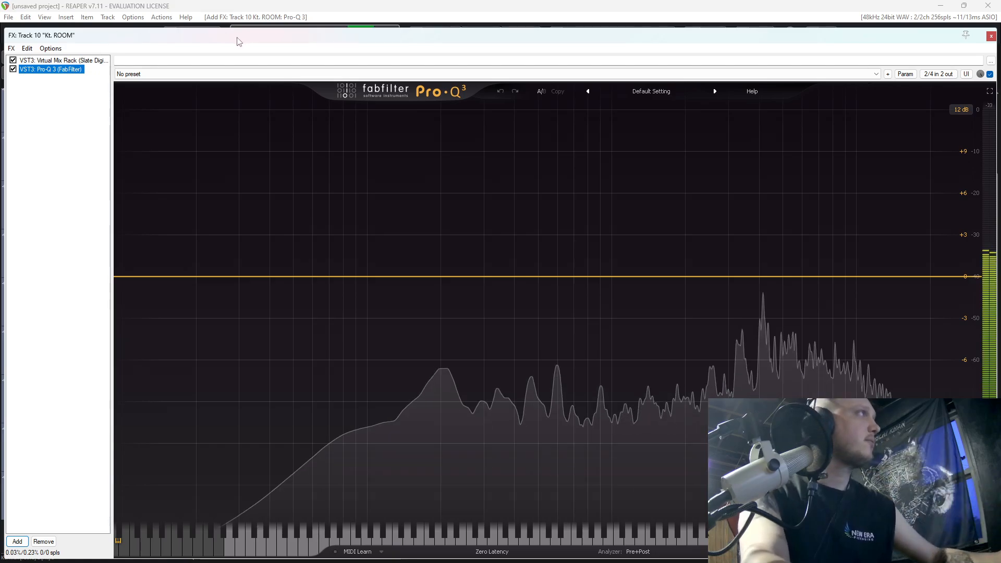
pyautogui.moveTo(245, 42); pyautogui.dragTo(285, 47)
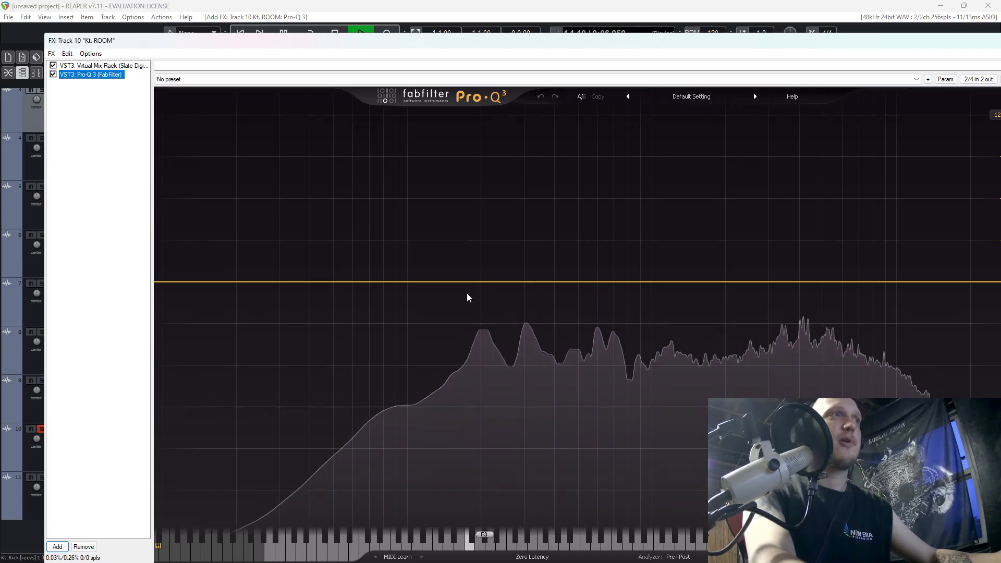
# Add a gentle low-mid boost and a 12 dB/oct low cut at about 78 Hz in the room track's Pro-Q 3.
pyautogui.moveTo(486, 282)
pyautogui.mouseDown()
pyautogui.moveTo(493, 172)
pyautogui.moveTo(569, 165)
pyautogui.moveTo(509, 192)
pyautogui.moveTo(484, 188)
pyautogui.moveTo(495, 267)
pyautogui.mouseUp()
pyautogui.moveTo(183, 283); pyautogui.dragTo(380, 280)
pyautogui.press('space')
# Solo the snare and kick alongside the room track and listen to them through the room EQ.
pyautogui.moveTo(383, 47); pyautogui.dragTo(530, 61)
pyautogui.scroll(2, 66, 174)
pyautogui.click(42, 162)
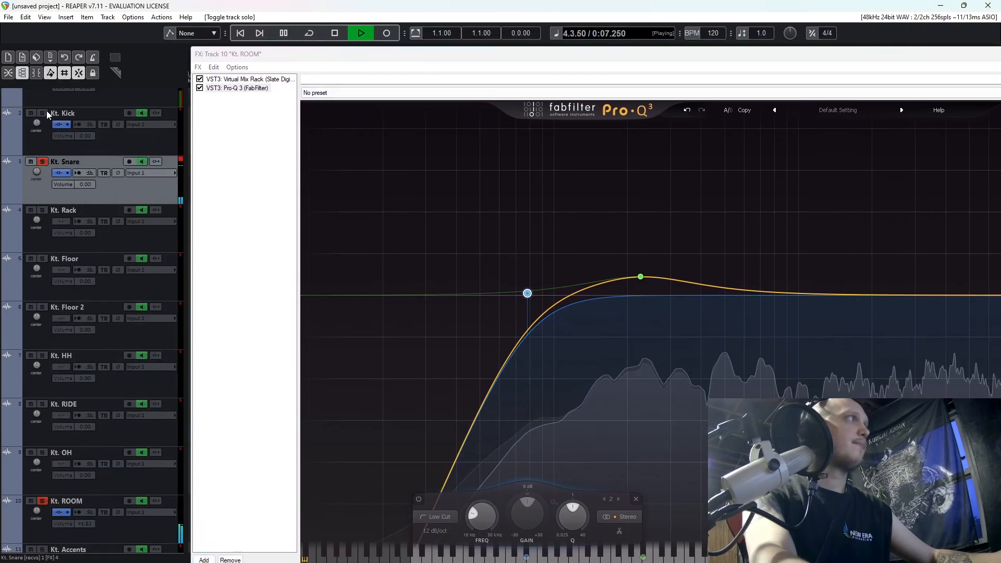
pyautogui.scroll(-2, 155, 199)
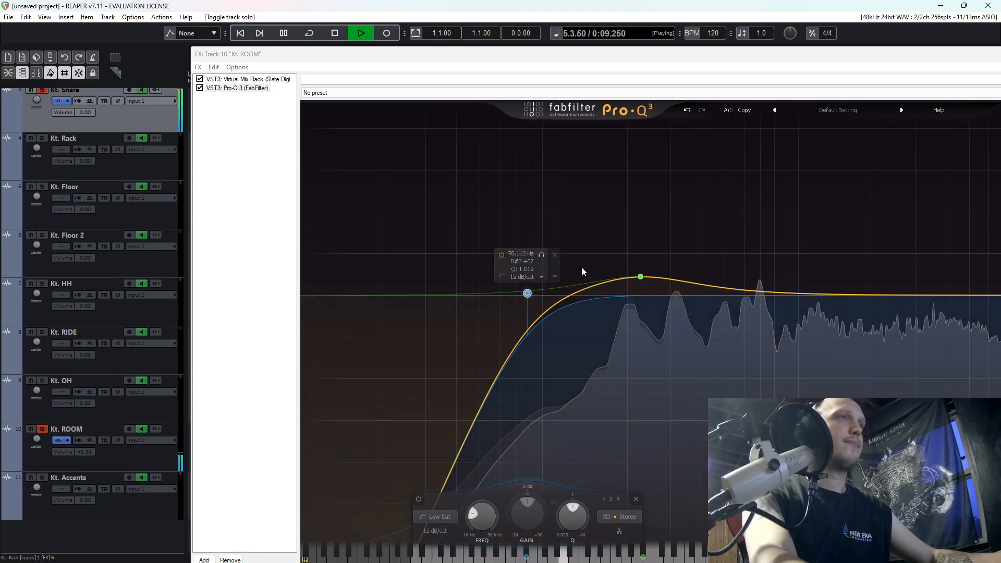
pyautogui.moveTo(766, 59); pyautogui.dragTo(596, 71)
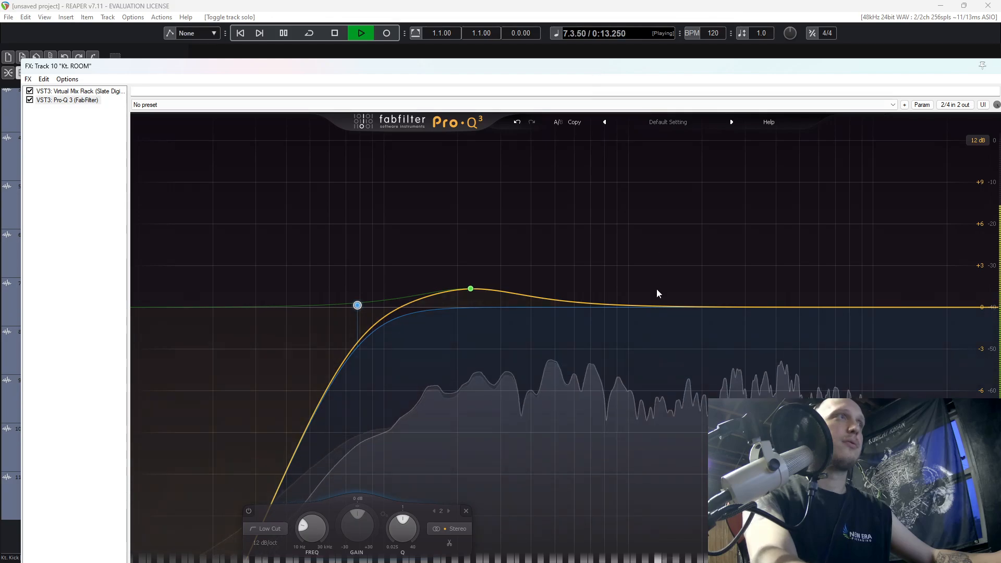
# Add a bell cut of about -4.42 dB near 700 Hz in the room's Pro-Q 3 and resume playback.
pyautogui.press('space')
pyautogui.click(603, 310)
pyautogui.moveTo(603, 312); pyautogui.dragTo(590, 371)
pyautogui.press('space')
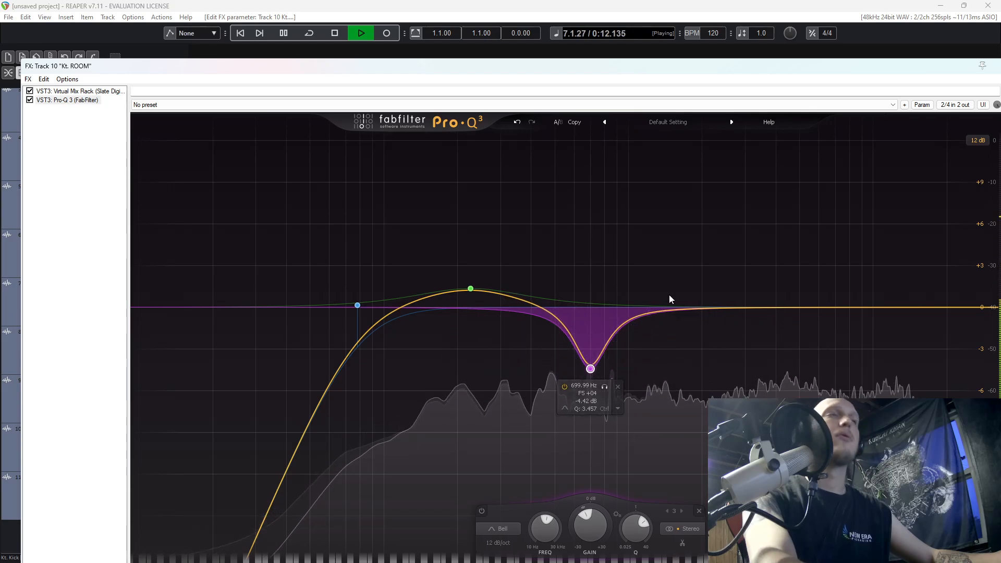
# Stop playback, close the room's FX chain and unsolo the snare and kick tracks.
pyautogui.moveTo(933, 70); pyautogui.dragTo(818, 79)
pyautogui.press('space')
pyautogui.click(897, 77)
pyautogui.scroll(3, 64, 388)
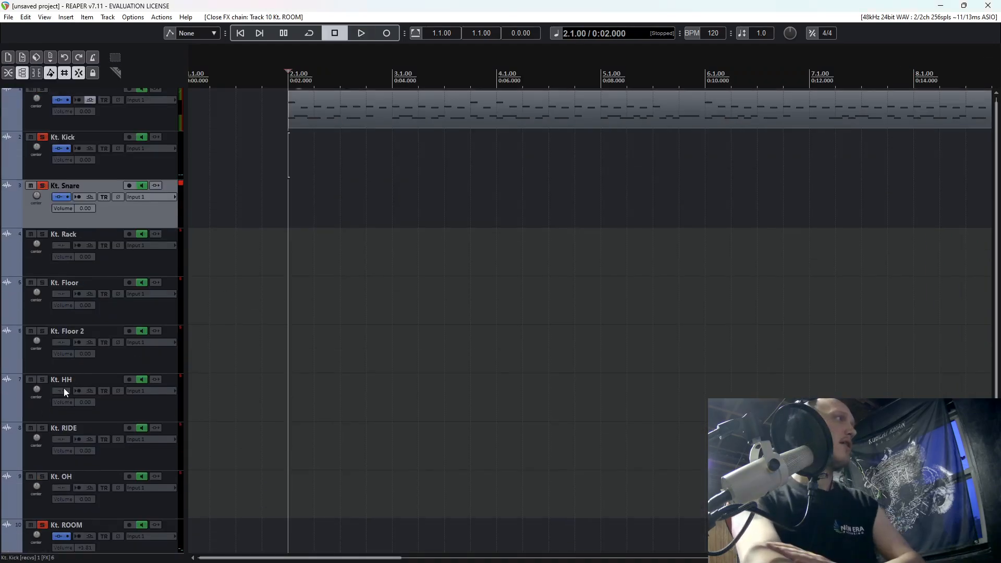
pyautogui.click(43, 186)
pyautogui.scroll(-3, 78, 208)
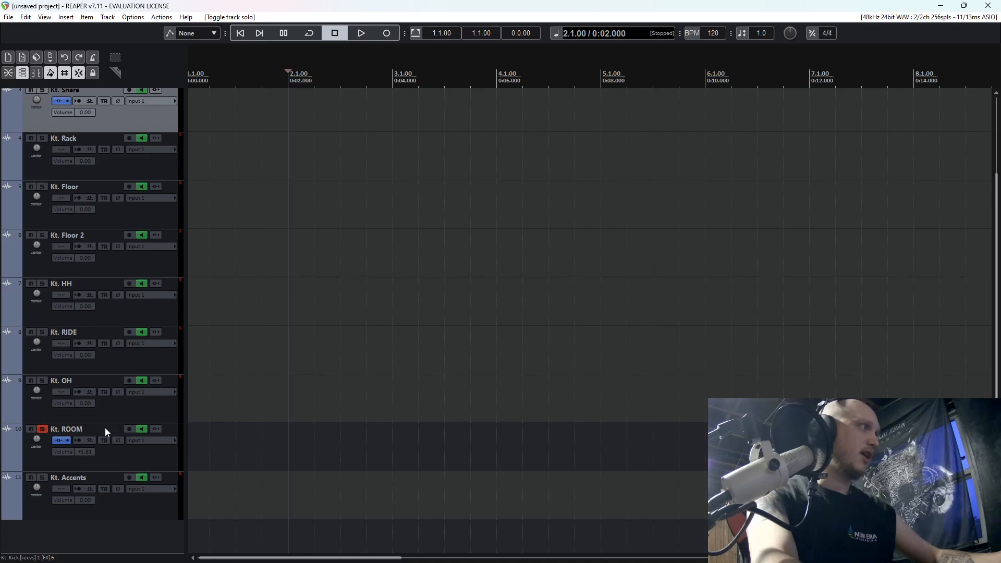
# Play the soloed room and, in its Virtual Mix Rack, set FG-Stress to a 6:1 ratio with the audio high-pass on.
pyautogui.press('space')
pyautogui.click(58, 441)
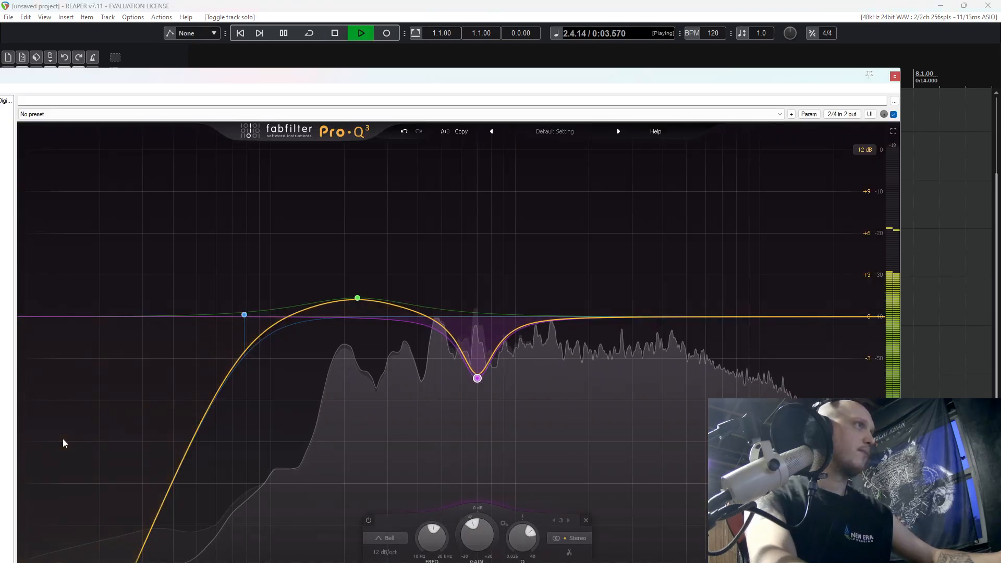
pyautogui.moveTo(222, 78); pyautogui.dragTo(301, 78)
pyautogui.click(91, 103)
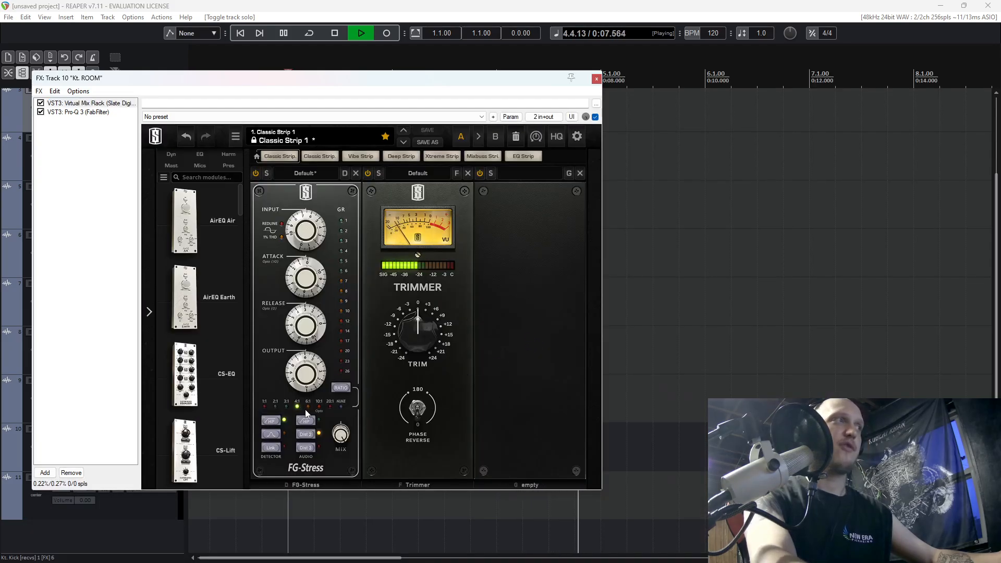
pyautogui.click(307, 407)
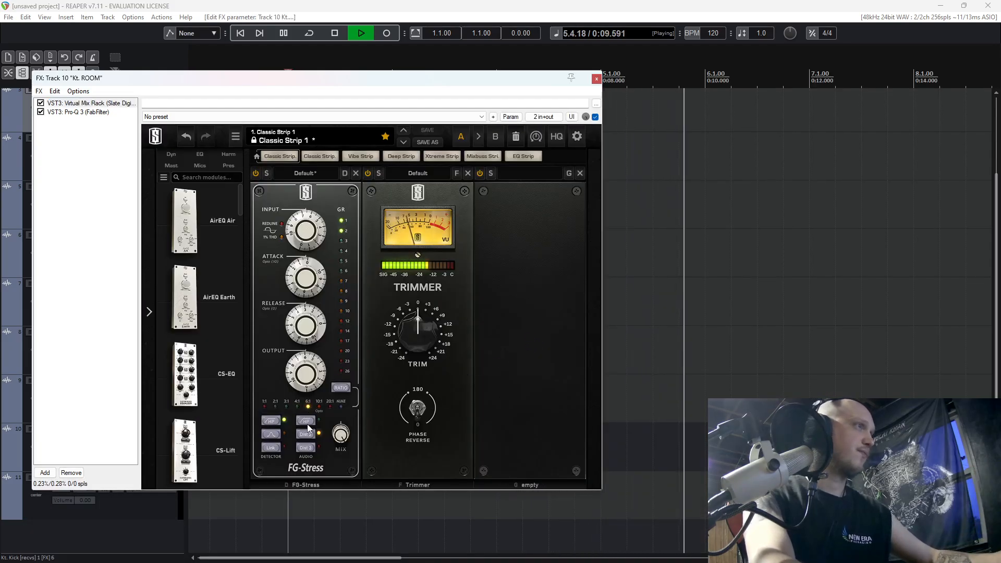
pyautogui.click(307, 424)
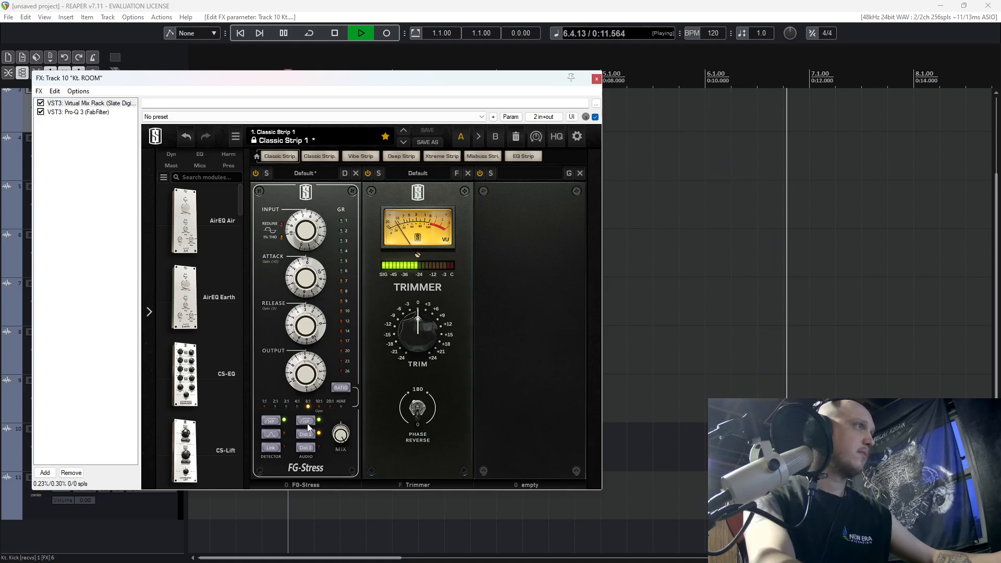
# Set the FG-Stress release to about 6.10 and its output to about 6.40 on the room track.
pyautogui.moveTo(309, 334)
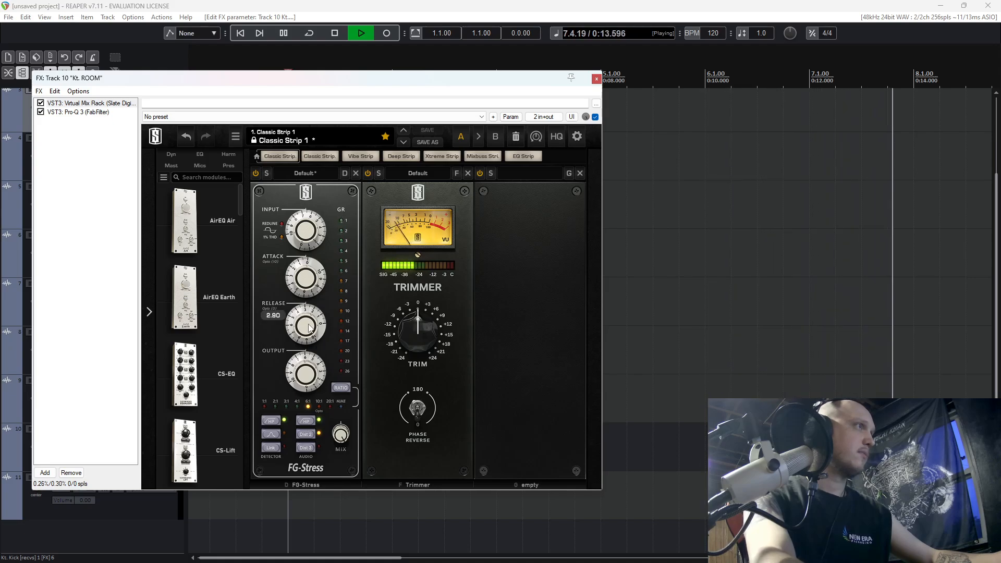
pyautogui.moveTo(309, 334); pyautogui.dragTo(308, 311)
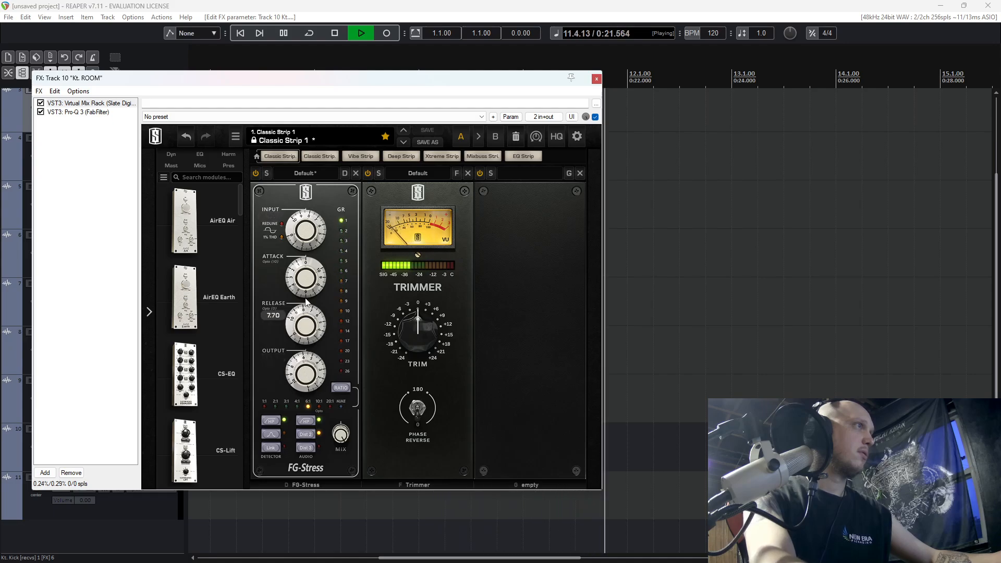
pyautogui.moveTo(308, 303); pyautogui.dragTo(308, 284)
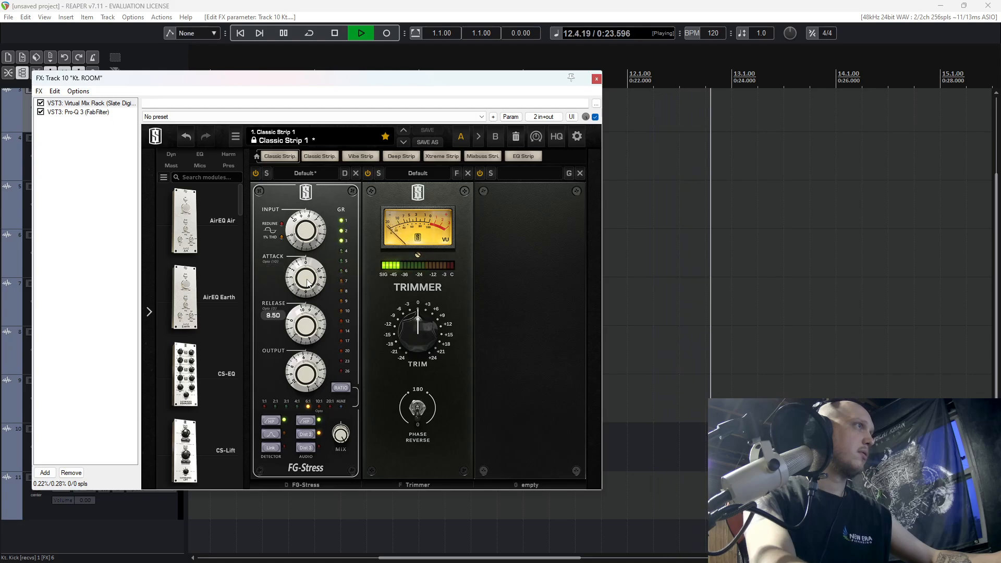
pyautogui.moveTo(311, 384); pyautogui.dragTo(312, 370)
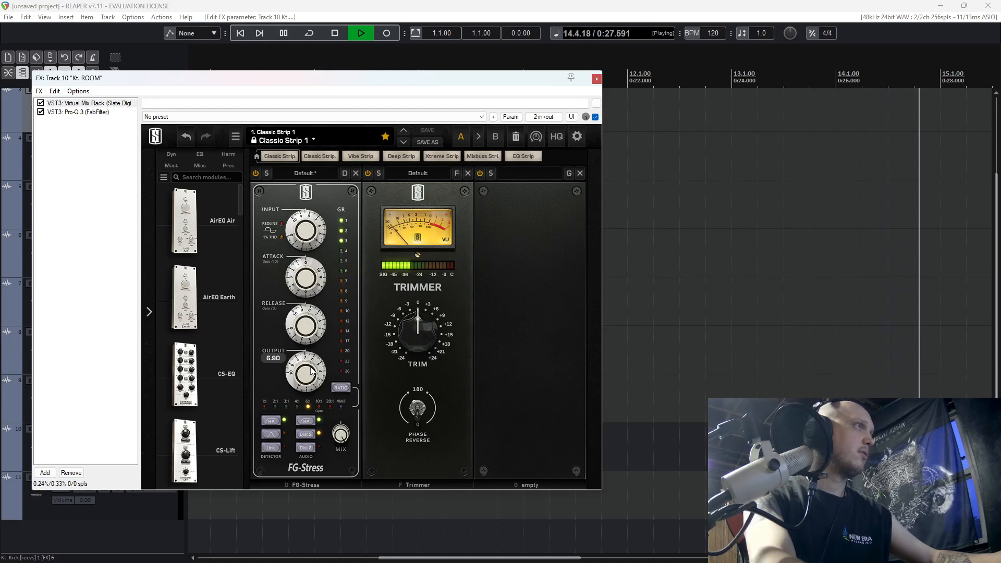
pyautogui.scroll(3, 302, 284)
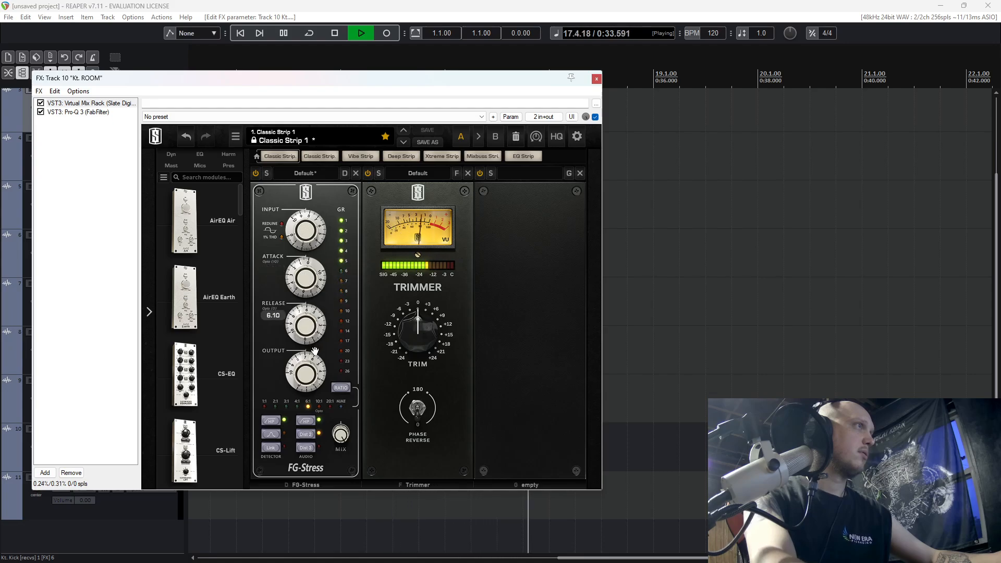
pyautogui.moveTo(315, 352); pyautogui.dragTo(310, 382)
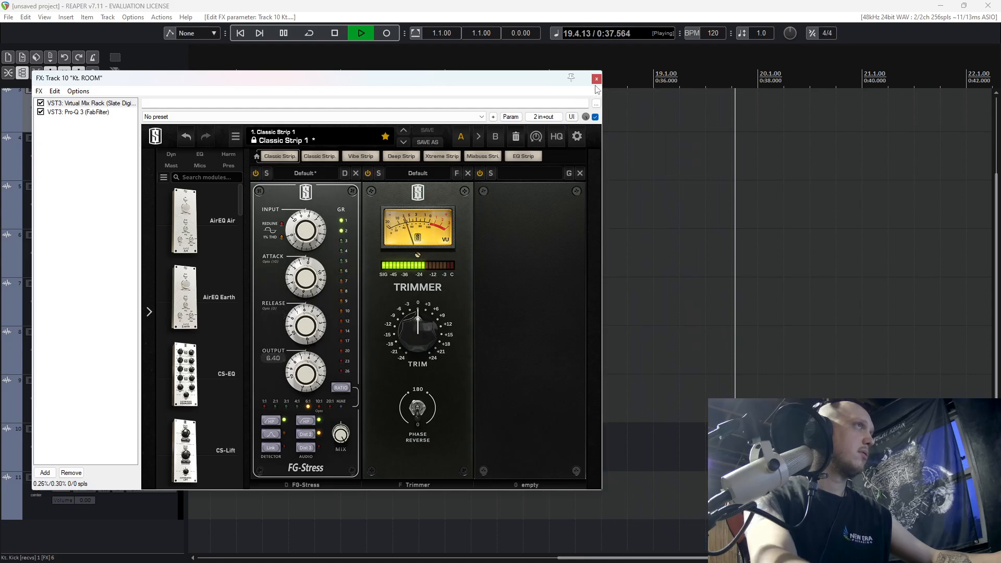
# Lower the FG-Stress output to about 4.80 while comparing the room with Virtual Mix Rack bypassed and active.
pyautogui.click(40, 104)
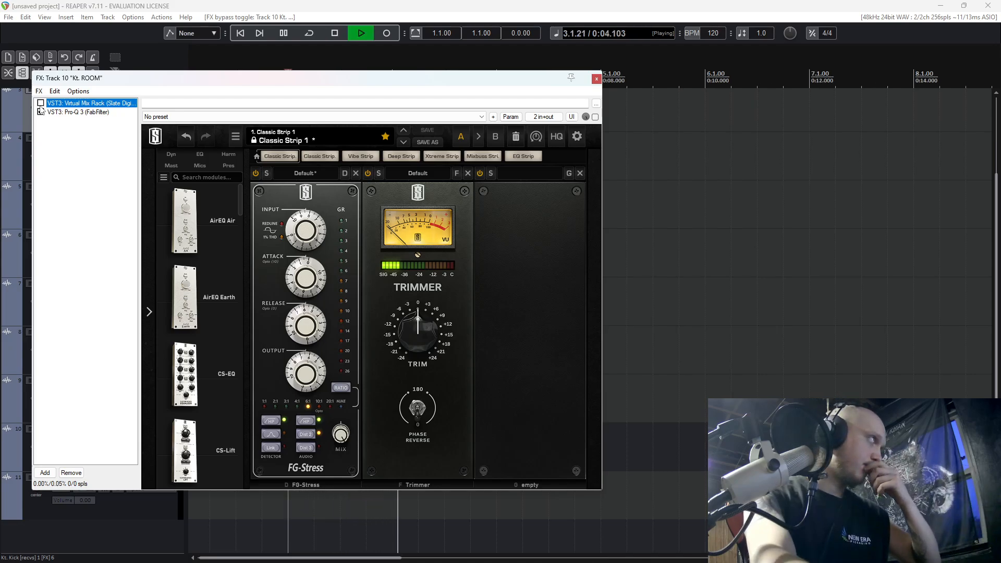
pyautogui.moveTo(315, 371); pyautogui.dragTo(319, 386)
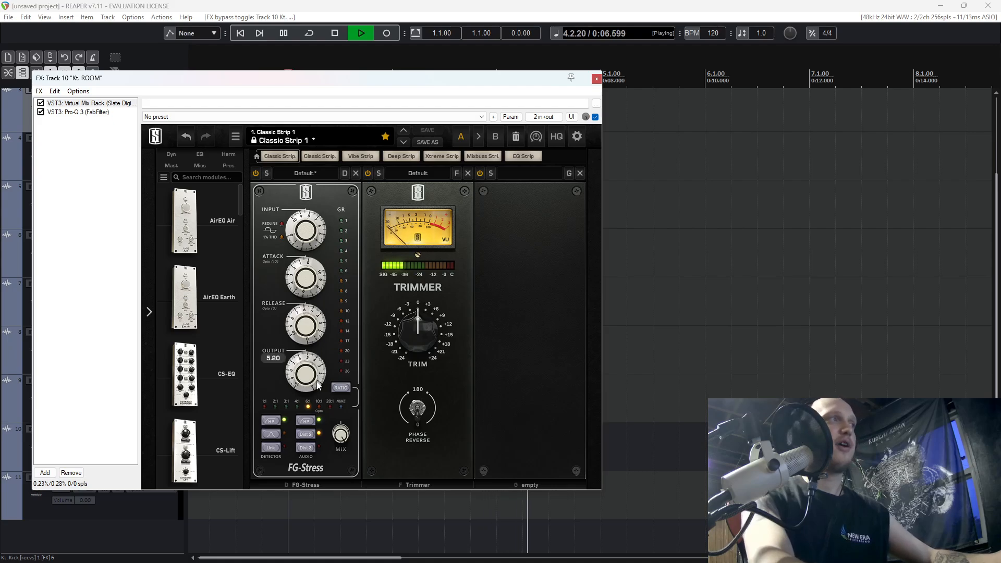
pyautogui.click(40, 104)
pyautogui.click(41, 103)
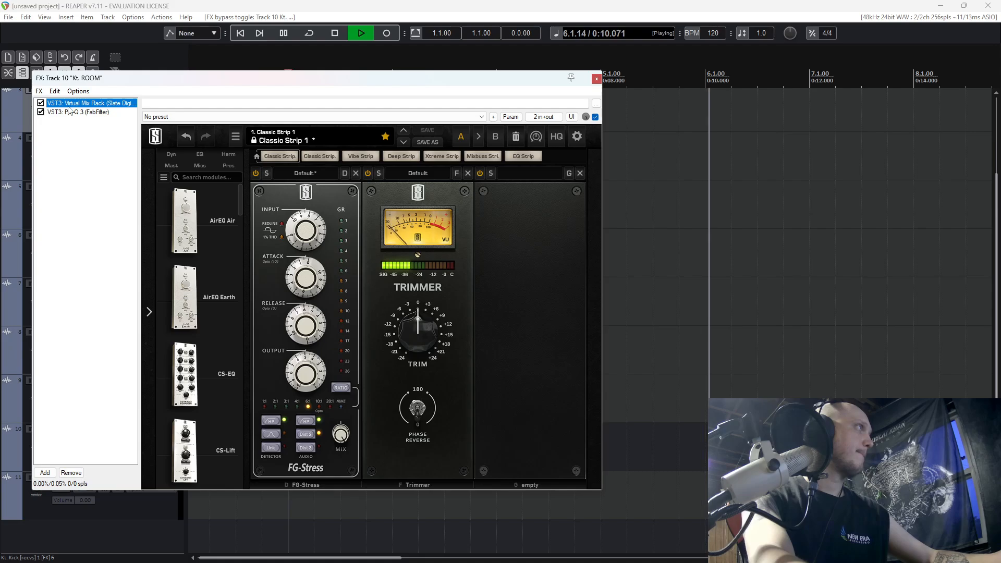
# Close the room's FX chain, stop playback and unsolo the room track.
pyautogui.click(596, 79)
pyautogui.press('space')
pyautogui.click(46, 428)
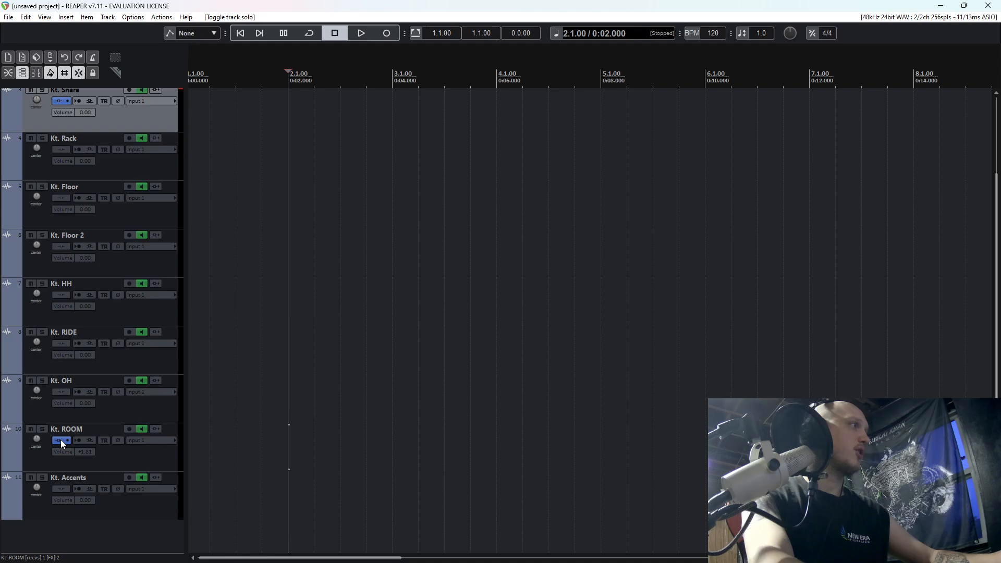
# Raise the Trimmer in the room's Virtual Mix Rack by a few dB against the full kit, then close the FX chain.
pyautogui.click(61, 440)
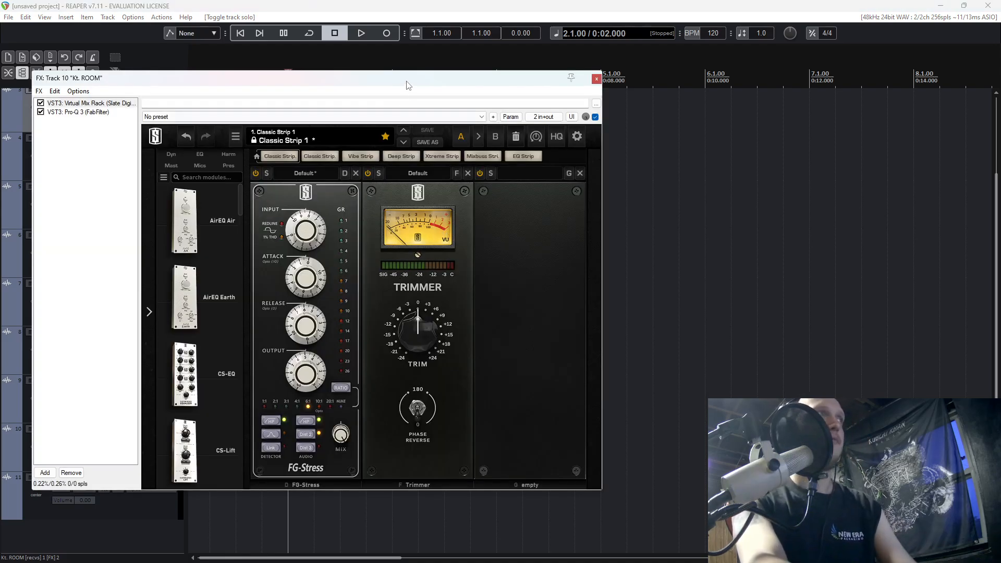
pyautogui.moveTo(407, 80); pyautogui.dragTo(567, 111)
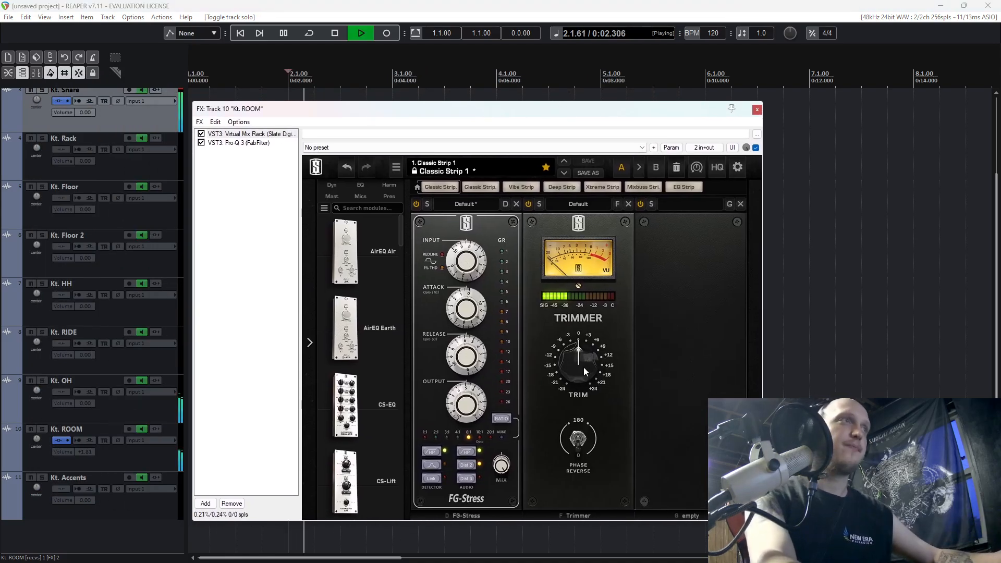
pyautogui.scroll(5, 584, 365)
pyautogui.press('space')
pyautogui.moveTo(584, 360); pyautogui.dragTo(585, 349)
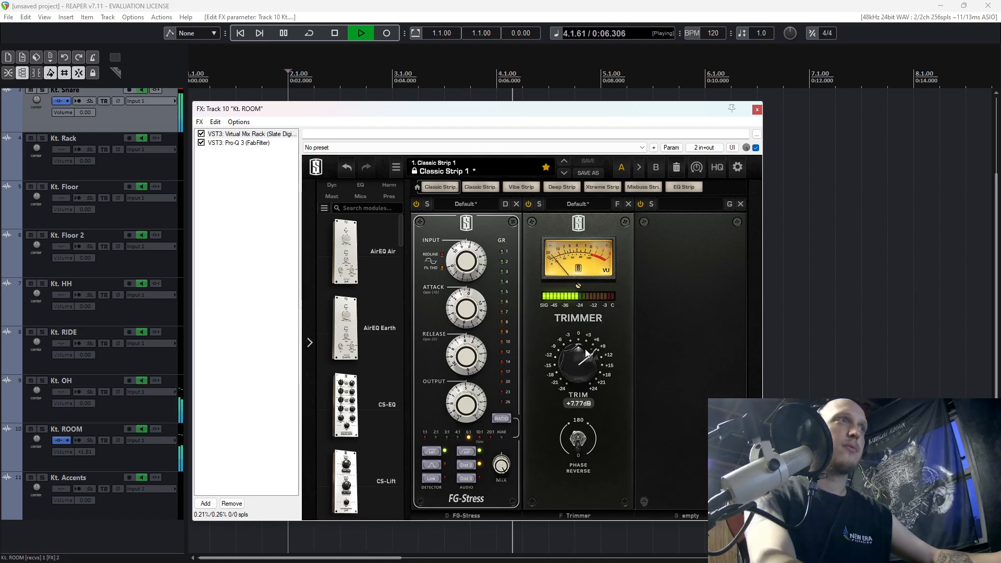
pyautogui.moveTo(586, 359); pyautogui.dragTo(586, 361)
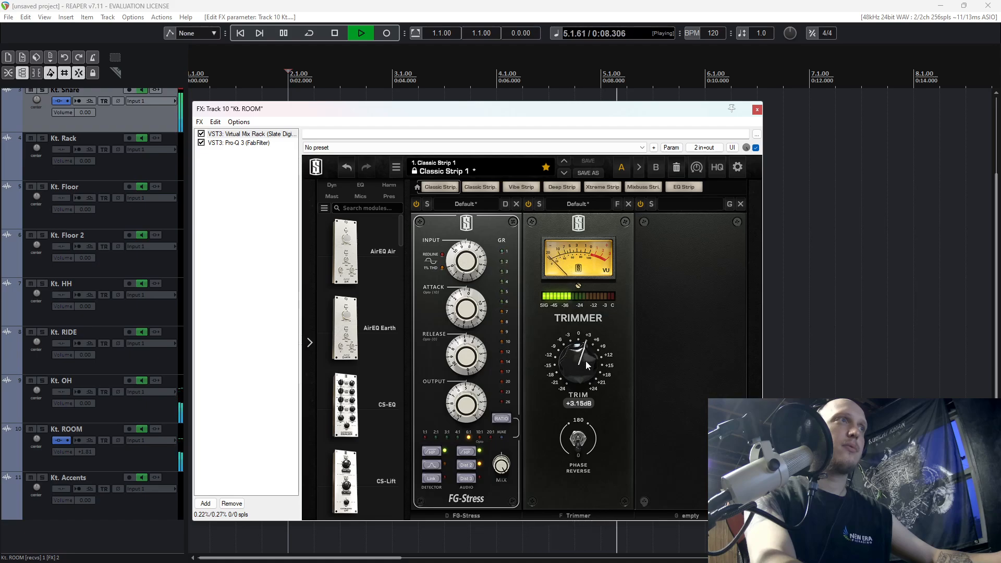
pyautogui.press('space')
pyautogui.click(756, 110)
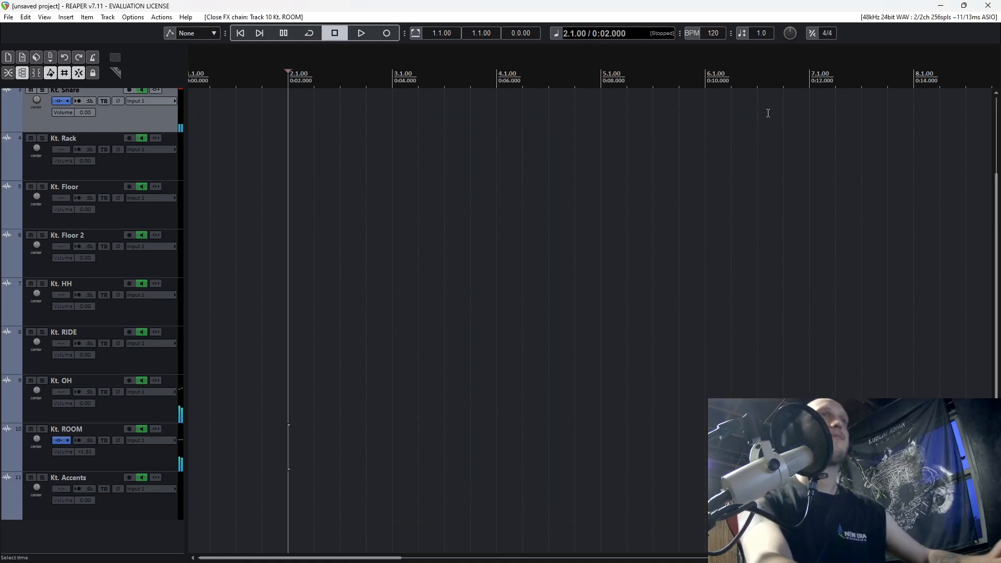
# Listen briefly to the room track in solo, then unsolo it.
pyautogui.scroll(2, 469, 312)
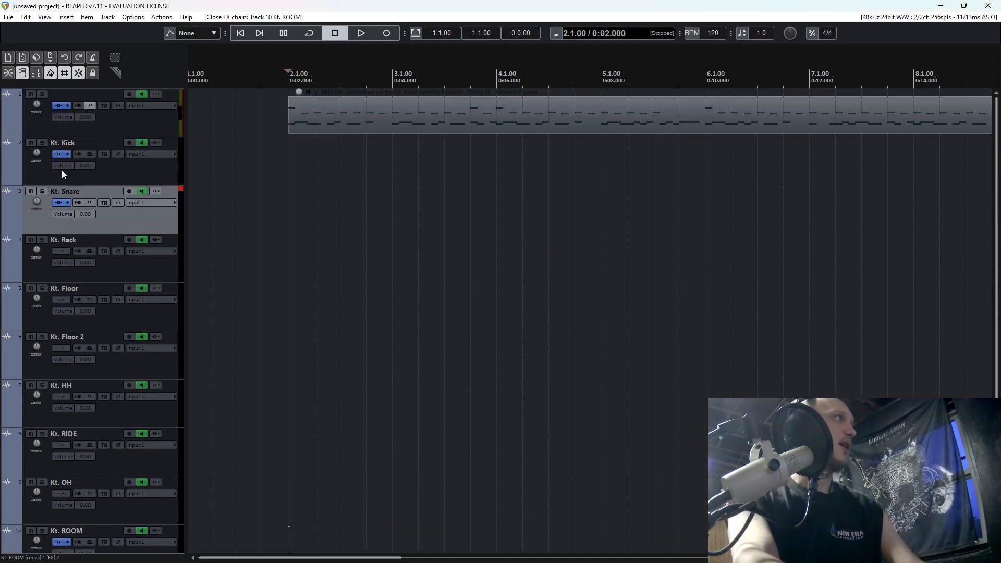
pyautogui.scroll(-2, 63, 174)
pyautogui.click(41, 437)
pyautogui.press('space')
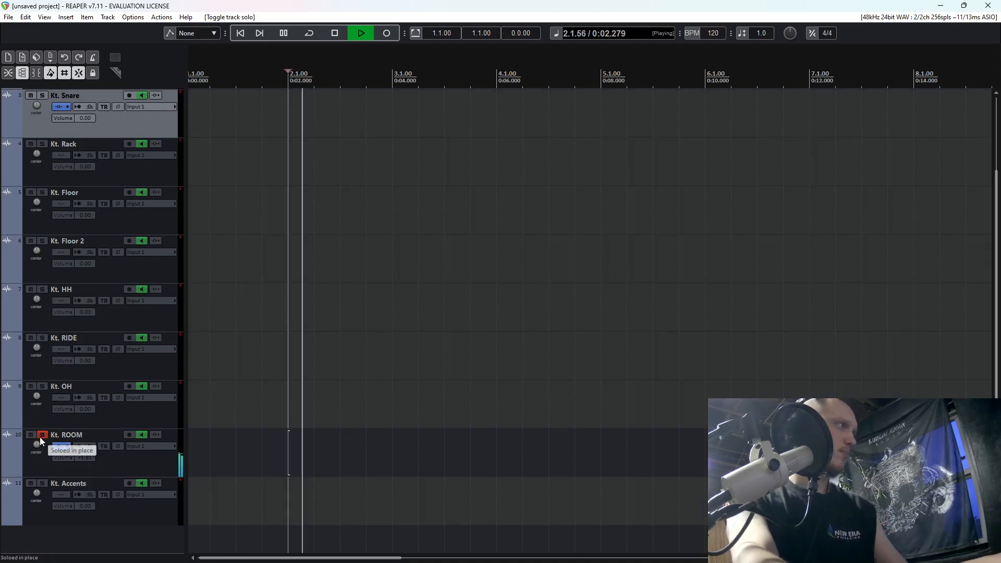
pyautogui.press('space')
pyautogui.click(45, 435)
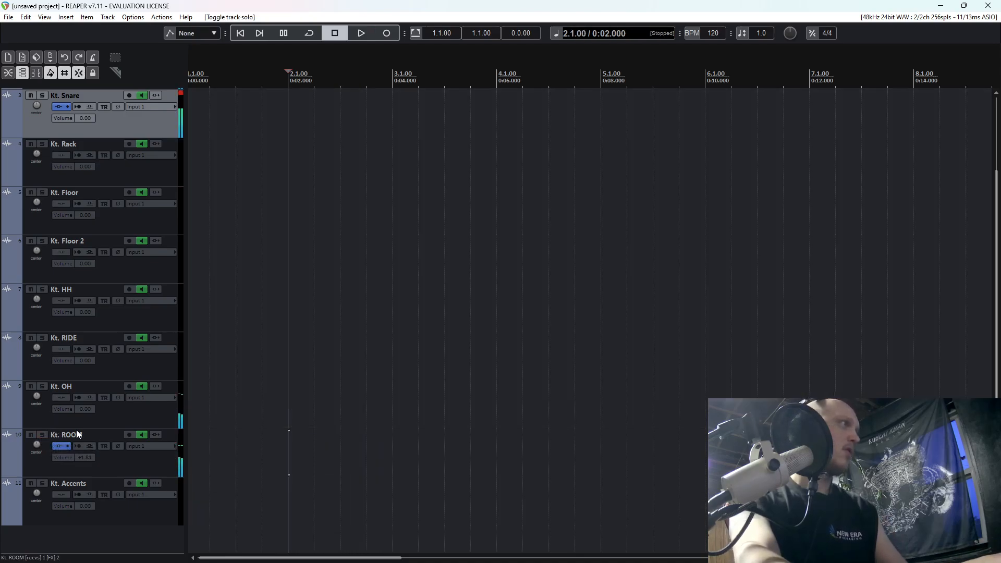
# Open the drum kit's mixer in Kontakt on track 1, adjust the kick's room balance to about -33.7 dB and close the FX window.
pyautogui.scroll(2, 94, 209)
pyautogui.click(57, 105)
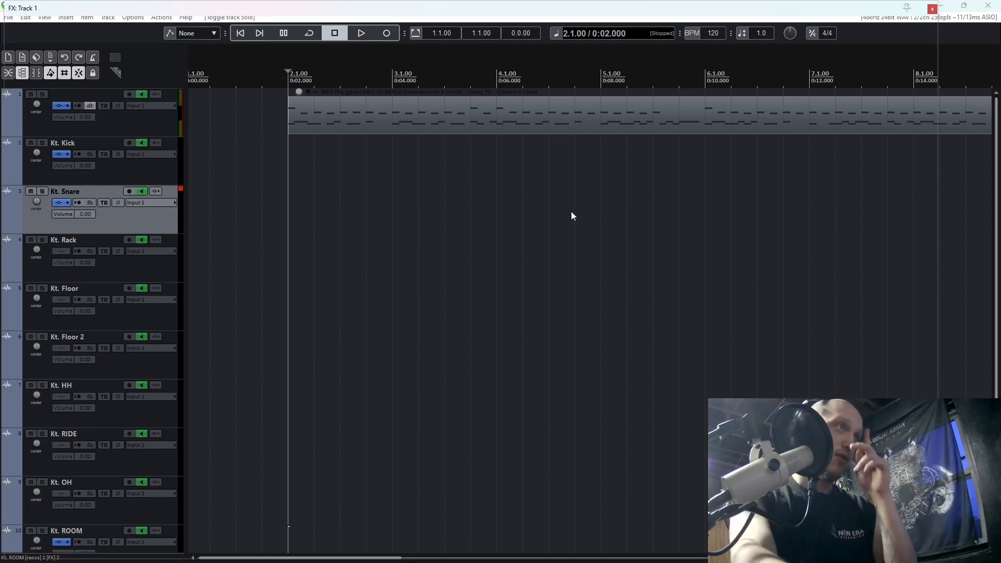
pyautogui.scroll(-3, 677, 313)
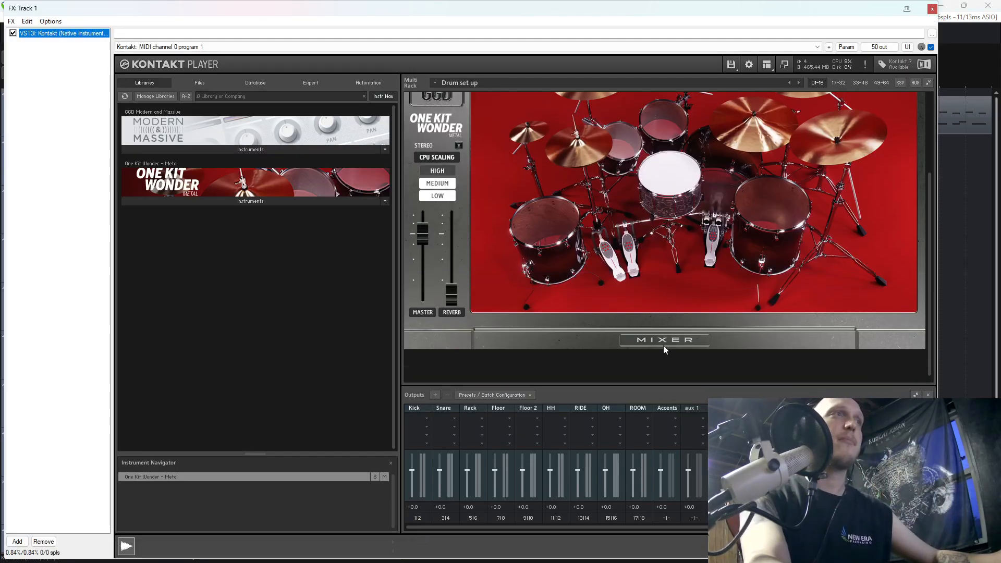
pyautogui.click(662, 343)
pyautogui.click(503, 233)
pyautogui.scroll(1, 592, 186)
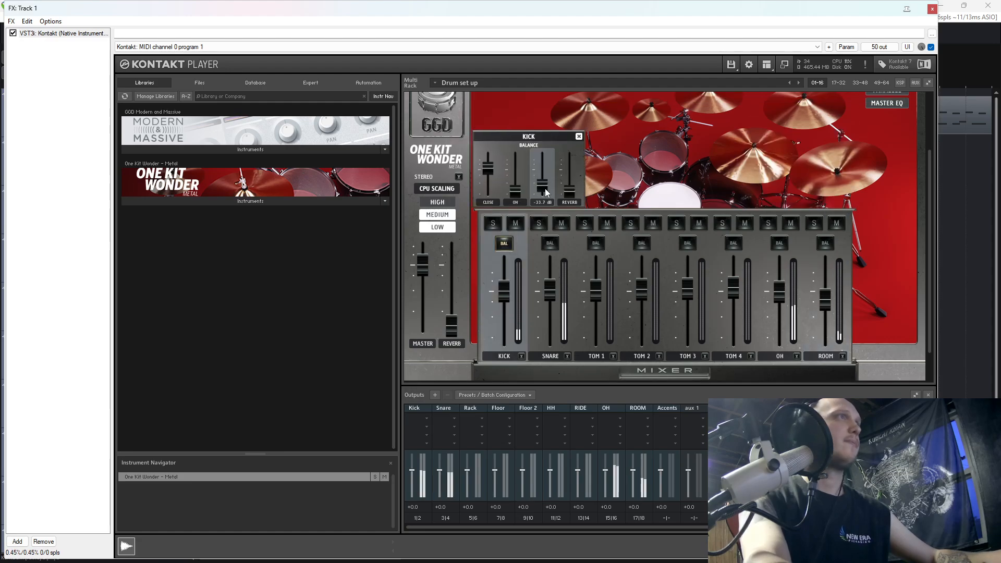
pyautogui.click(932, 9)
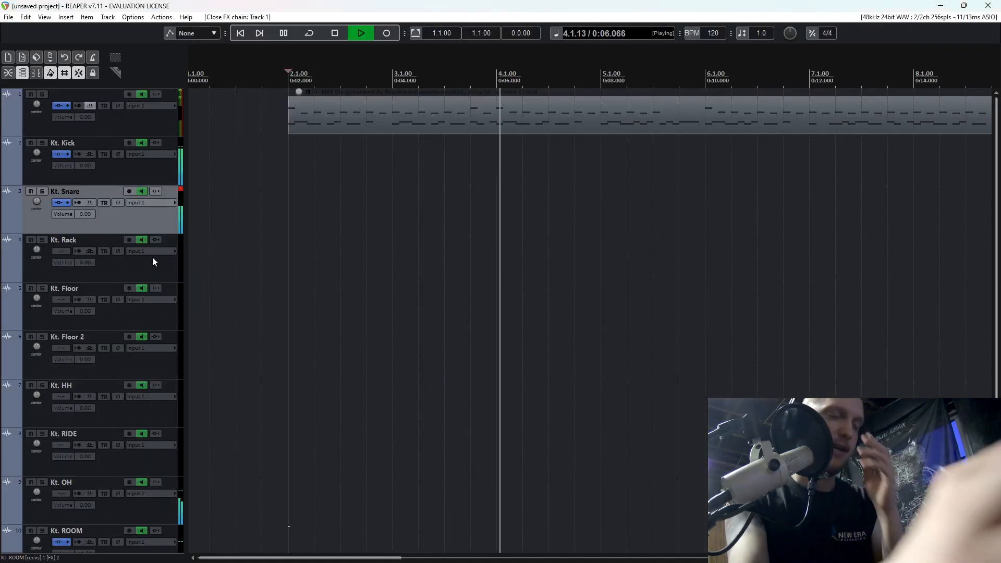
# Select all the Kontakt output tracks from Kt. Kick through Kt. ROOM.
pyautogui.scroll(-2, 67, 365)
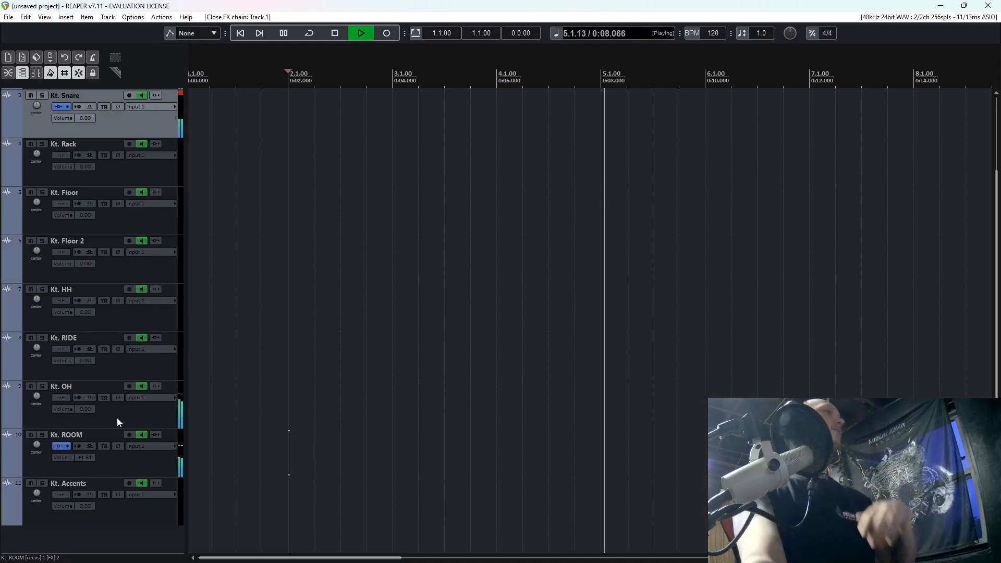
pyautogui.click(80, 461)
pyautogui.scroll(3, 203, 450)
pyautogui.scroll(2, 132, 201)
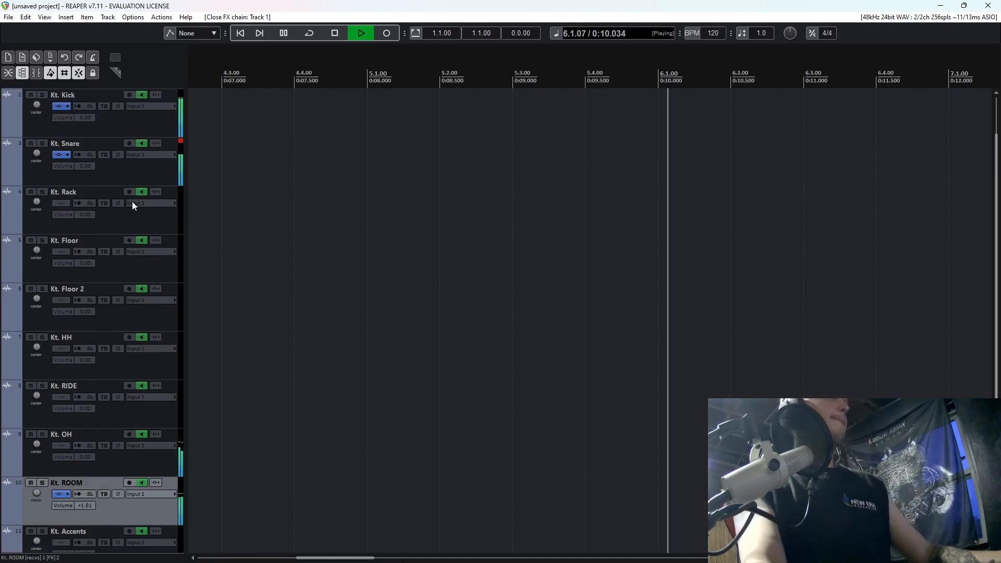
pyautogui.keyDown('shift'); pyautogui.click(130, 167); pyautogui.keyUp('shift')
pyautogui.scroll(-6, 357, 197)
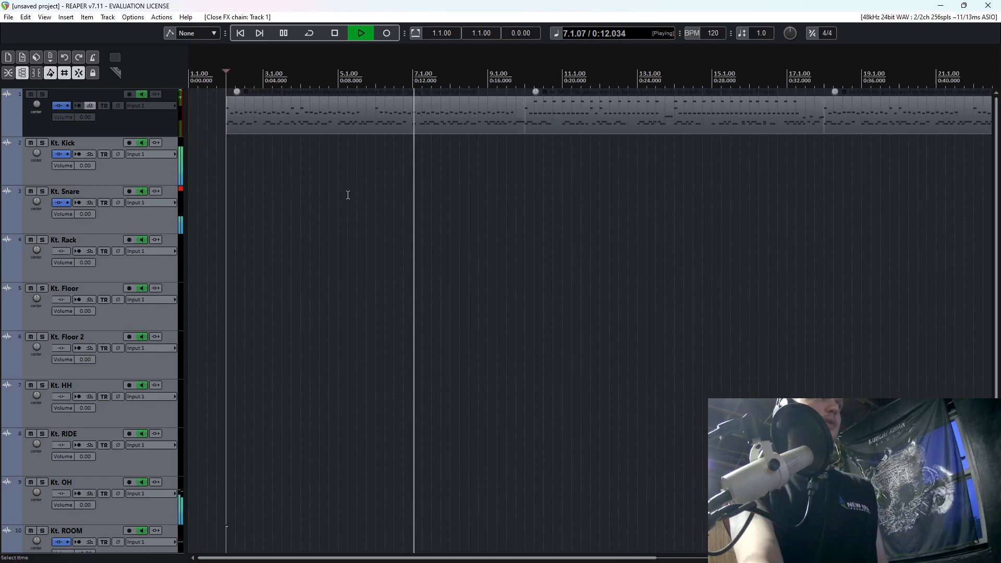
# Bypass the effects on tracks Kt. Kick through Kt. ROOM and listen to the unprocessed kit, then stop playback.
pyautogui.click(215, 153)
pyautogui.scroll(-3, 166, 245)
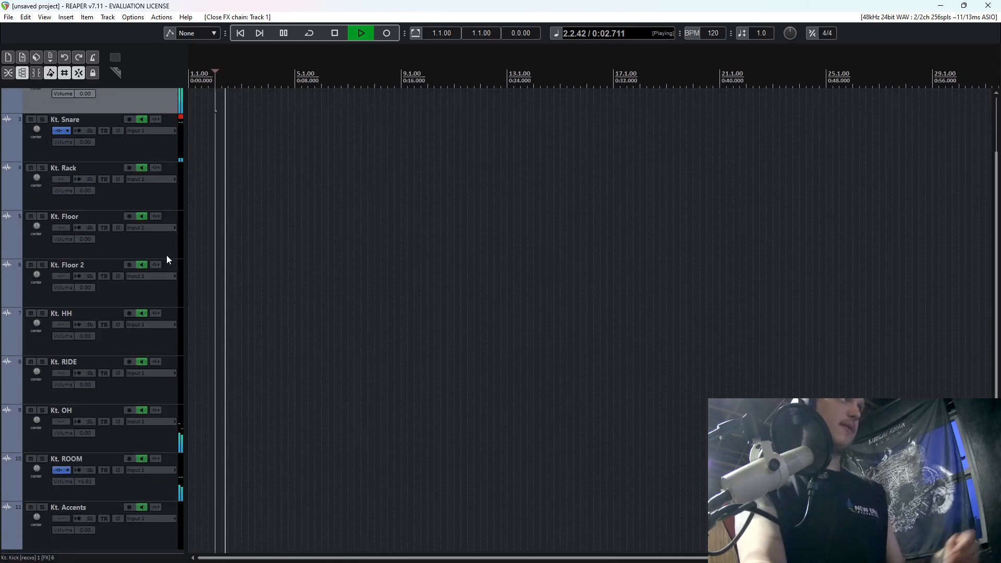
pyautogui.keyDown('shift'); pyautogui.click(129, 486); pyautogui.keyUp('shift')
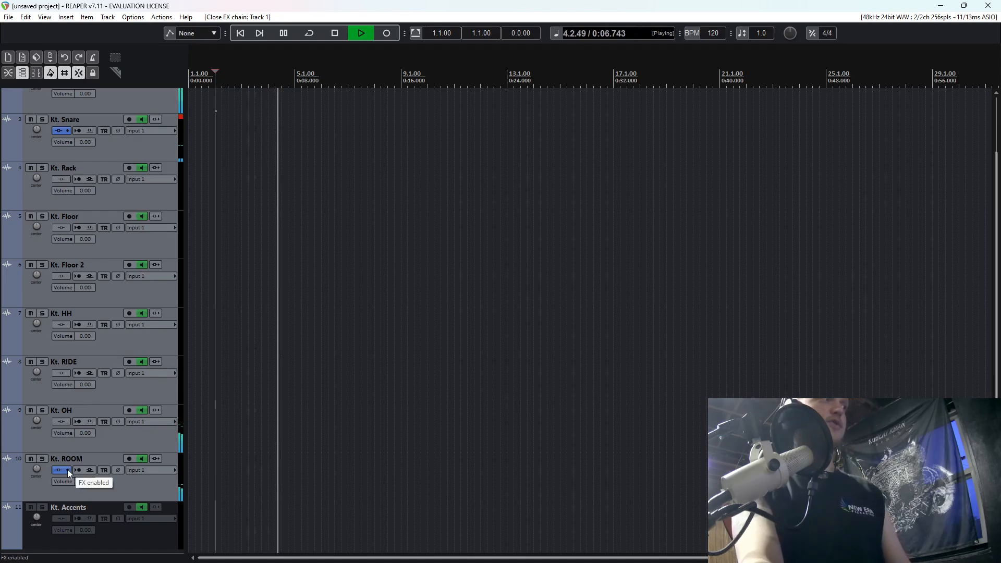
pyautogui.click(69, 469)
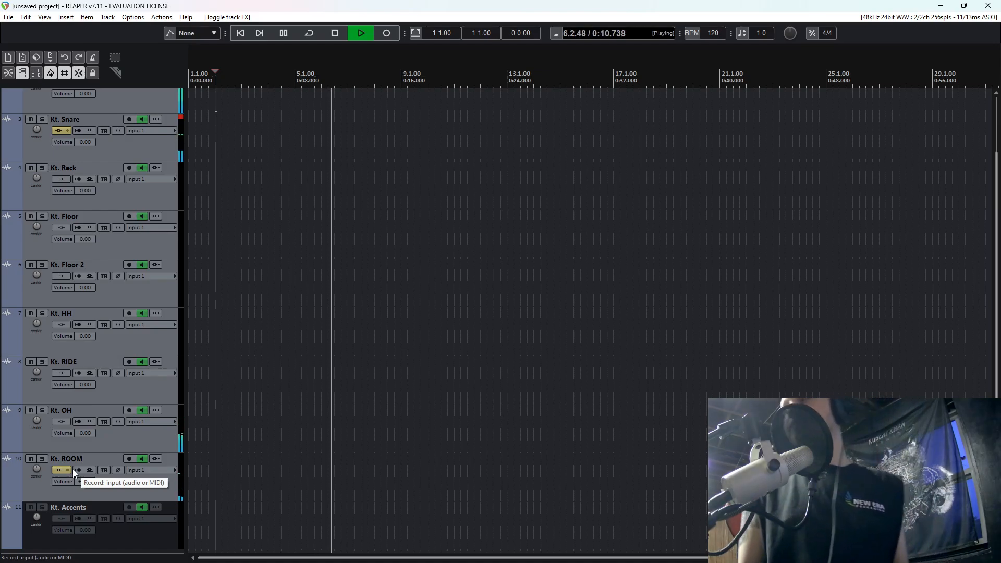
pyautogui.press('space')
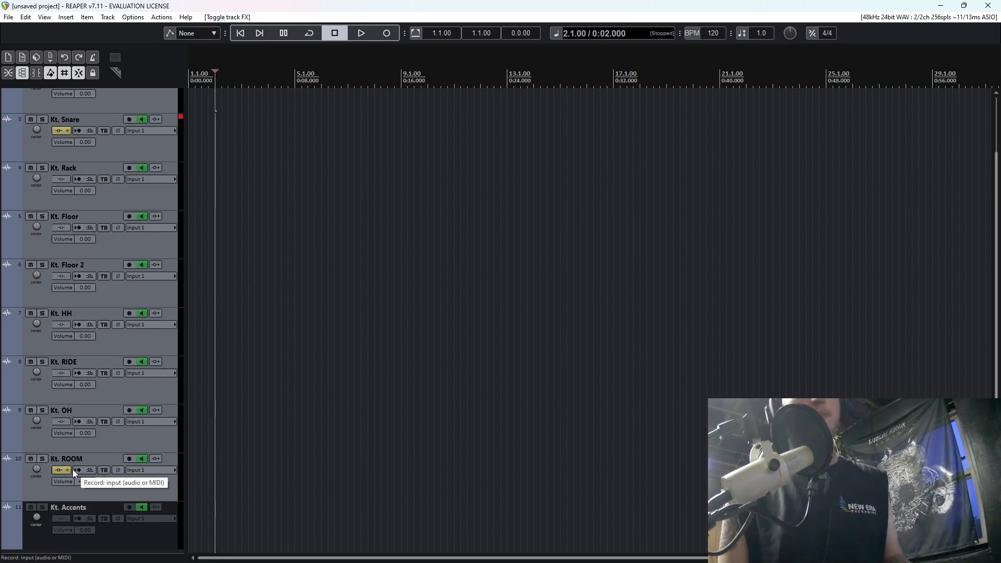
# Glance at the bypassed effect chains in the mixer, then re-enable the effects on Kt. Kick through Kt. ROOM and listen to the processed kit.
pyautogui.hotkey('ctrl', 'm')
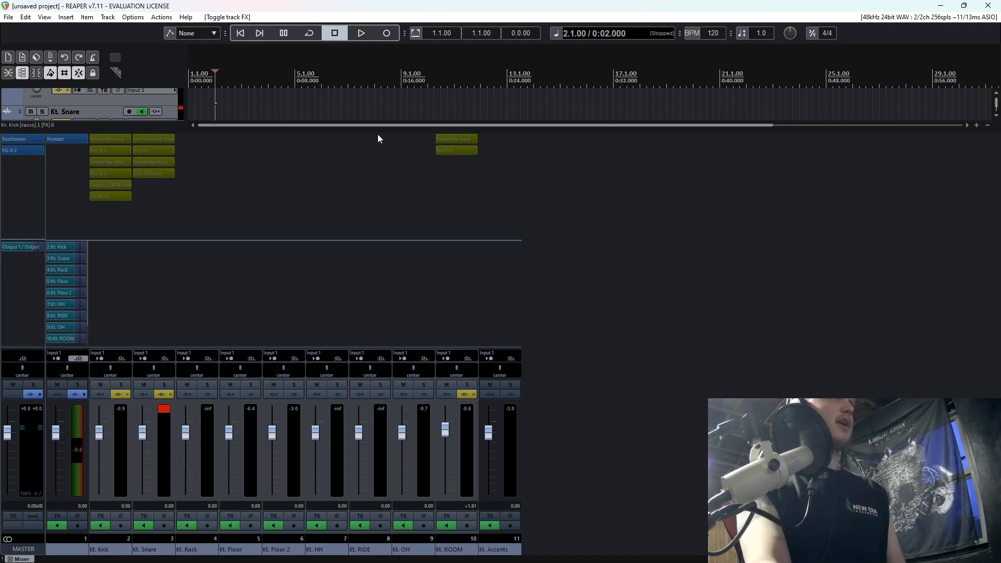
pyautogui.hotkey('ctrl', 'm')
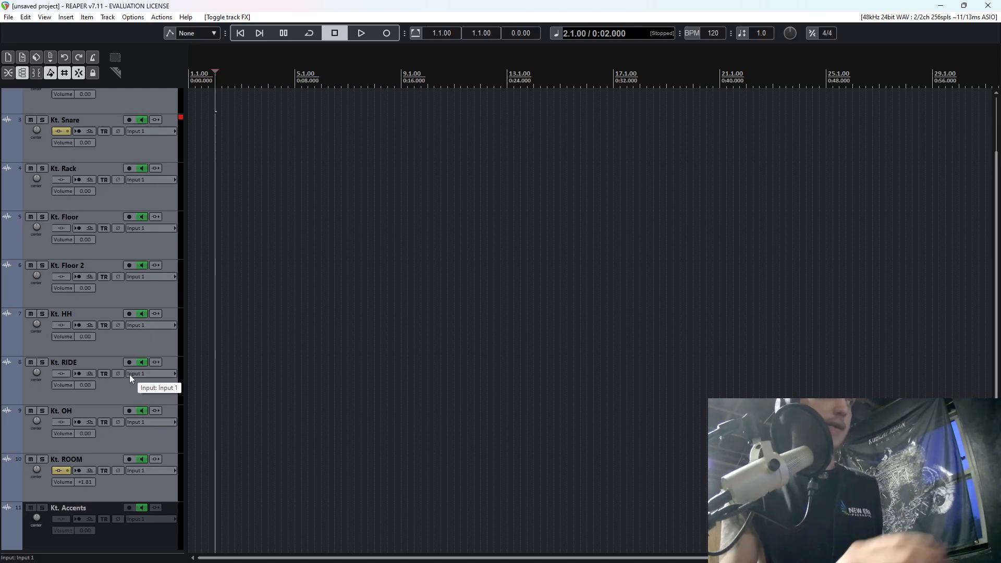
pyautogui.click(120, 455)
pyautogui.scroll(2, 102, 164)
pyautogui.keyDown('shift'); pyautogui.click(72, 174); pyautogui.keyUp('shift')
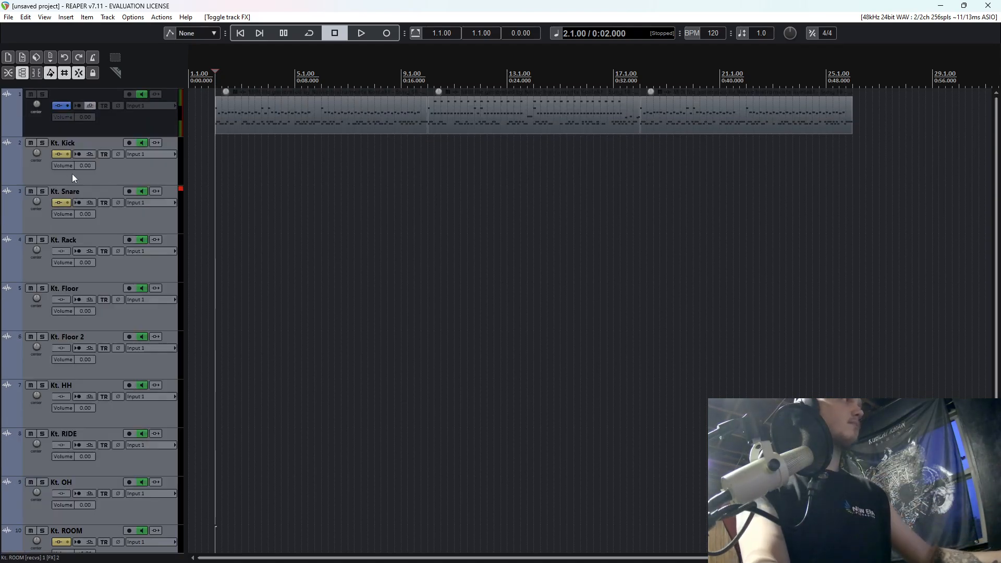
pyautogui.press('space')
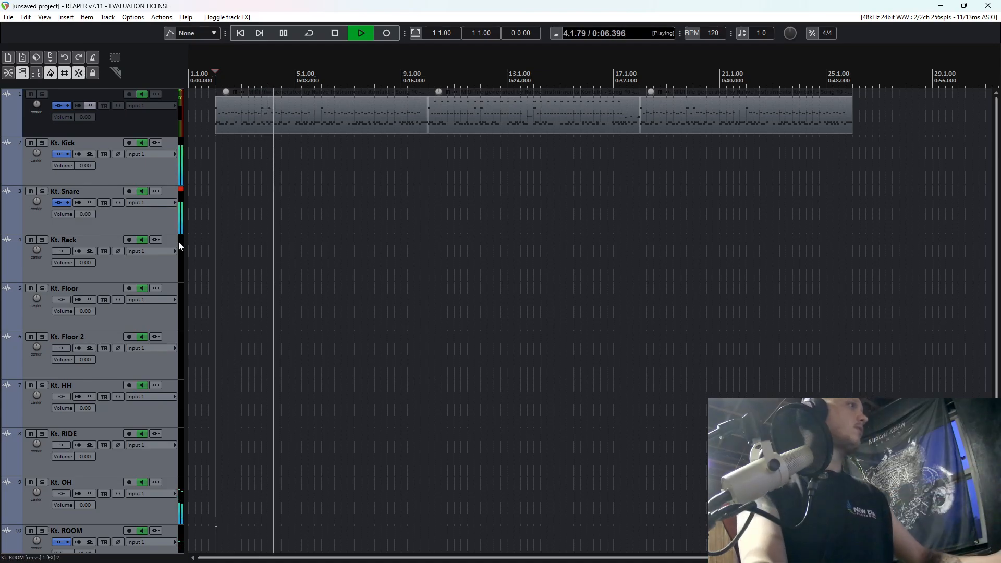
pyautogui.scroll(-1, 149, 271)
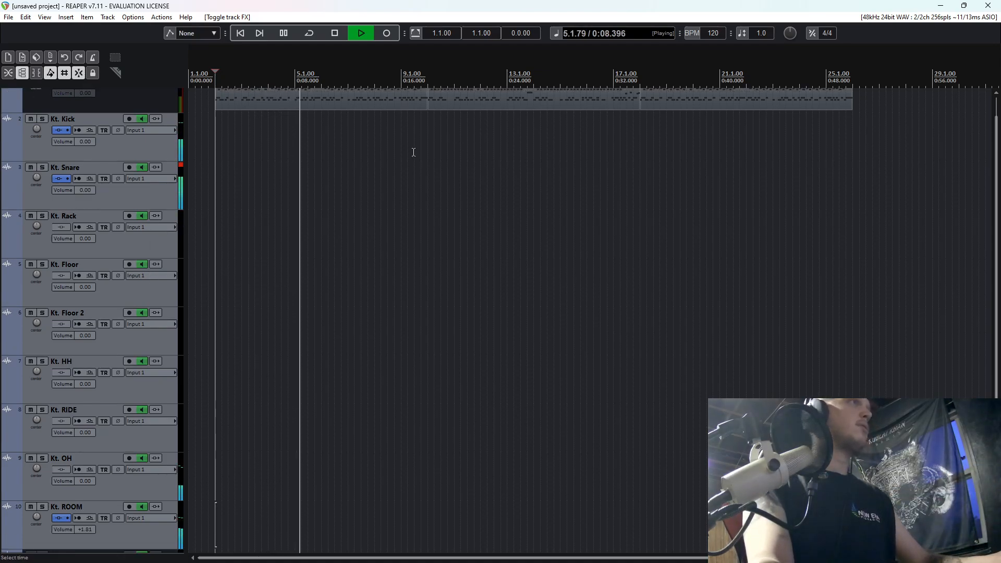
pyautogui.press('space')
pyautogui.scroll(1, 998, 170)
pyautogui.scroll(1, 998, 170)
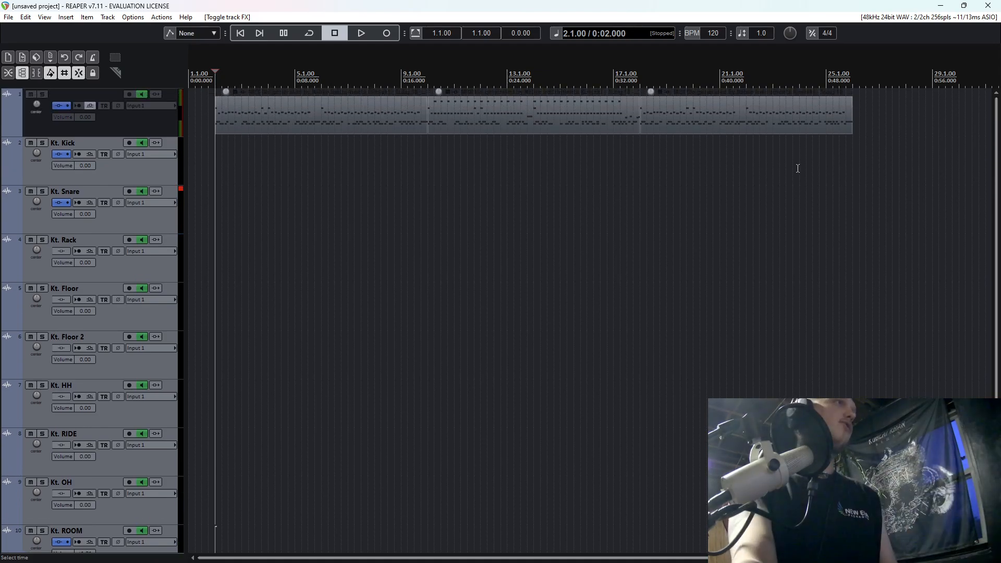
# Play the section from around bar 13 and solo the Kt. Floor 2 track to hear the floor tom alone.
pyautogui.click(524, 155)
pyautogui.scroll(3, 523, 155)
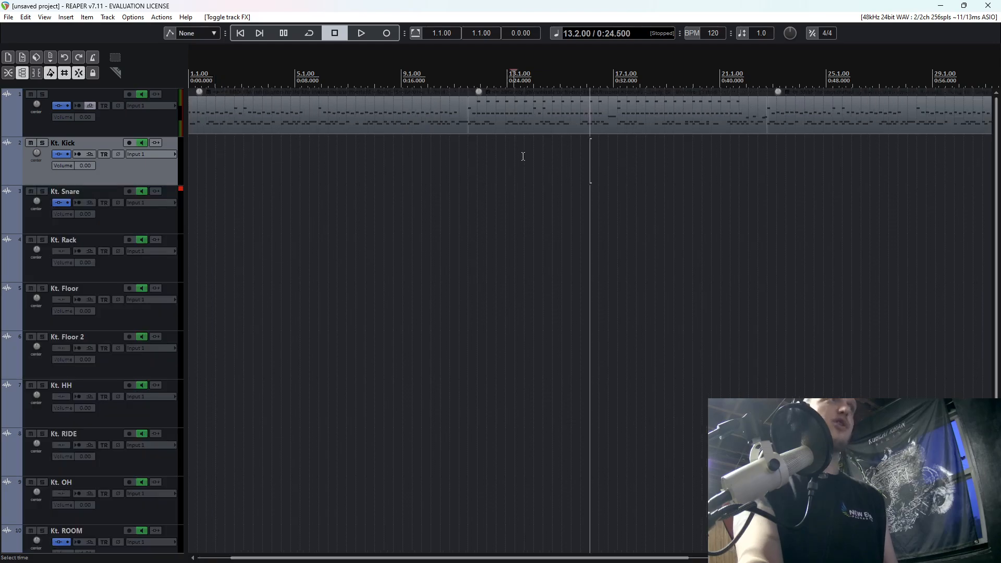
pyautogui.press('space')
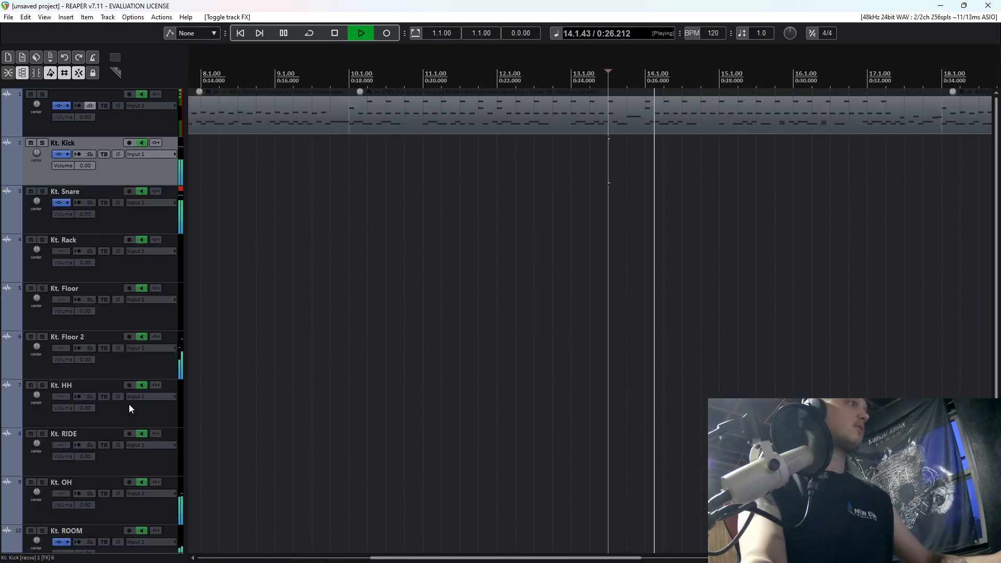
pyautogui.press('space')
pyautogui.click(43, 337)
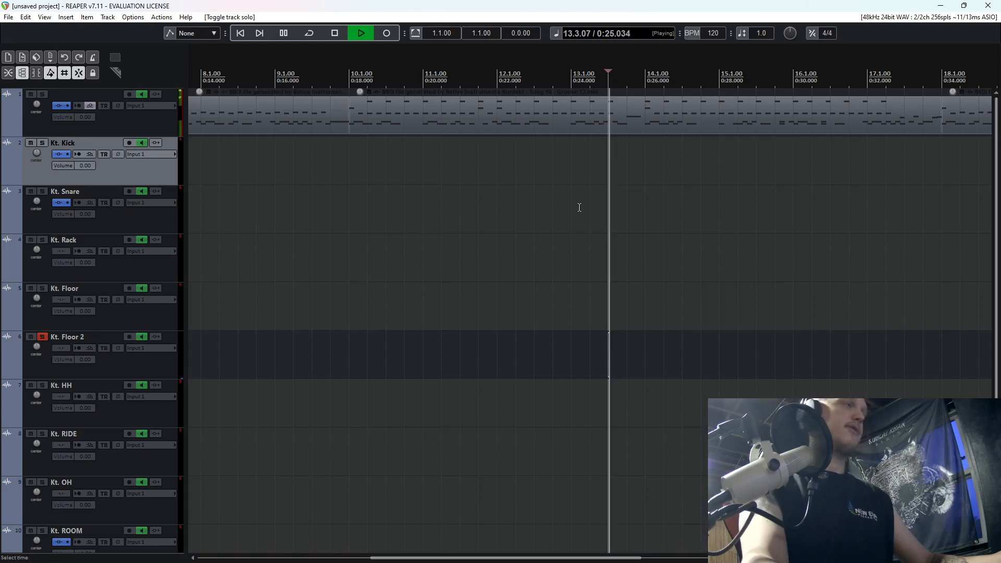
pyautogui.press('space')
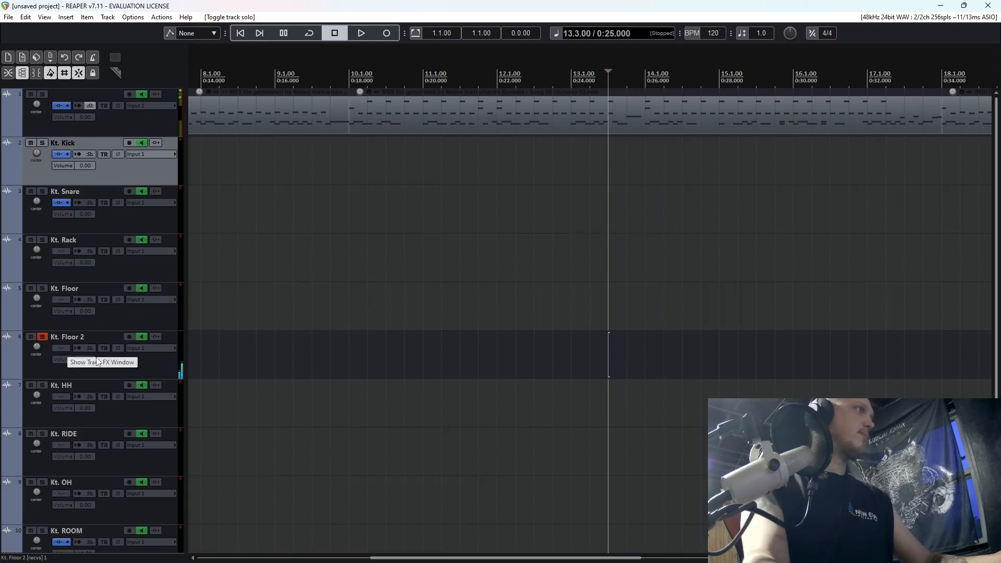
# Add the VST3 Pro-Q 3 to Kt. Floor 2, create a low cut at the bottom of the spectrum and start playback.
pyautogui.click(61, 349)
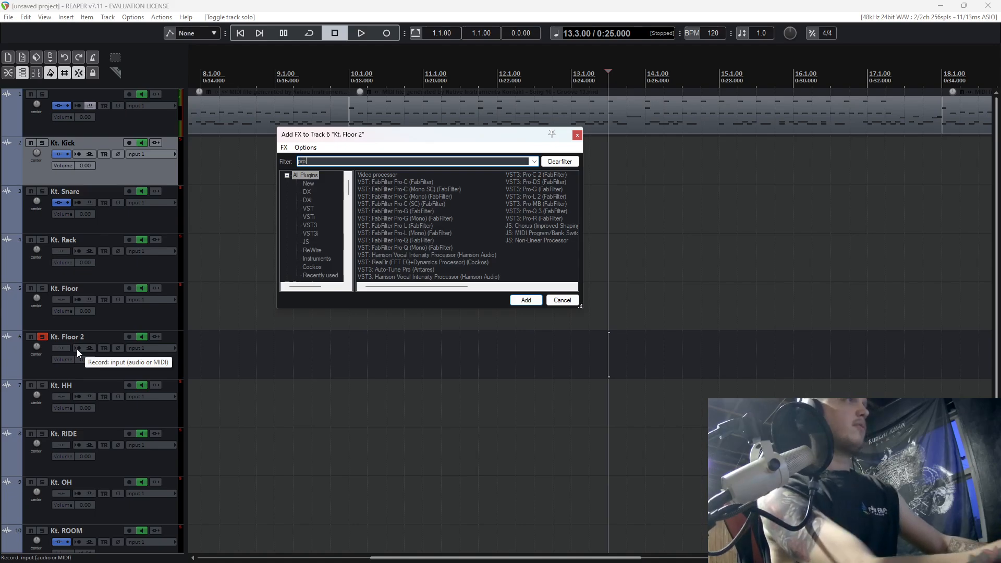
pyautogui.doubleClick(535, 211)
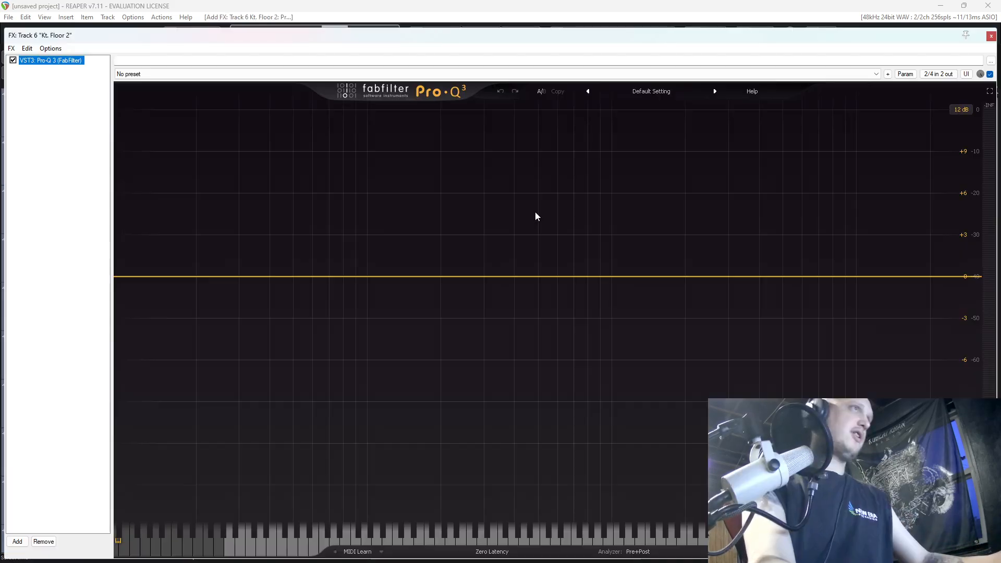
pyautogui.moveTo(174, 280); pyautogui.dragTo(190, 278)
pyautogui.press('space')
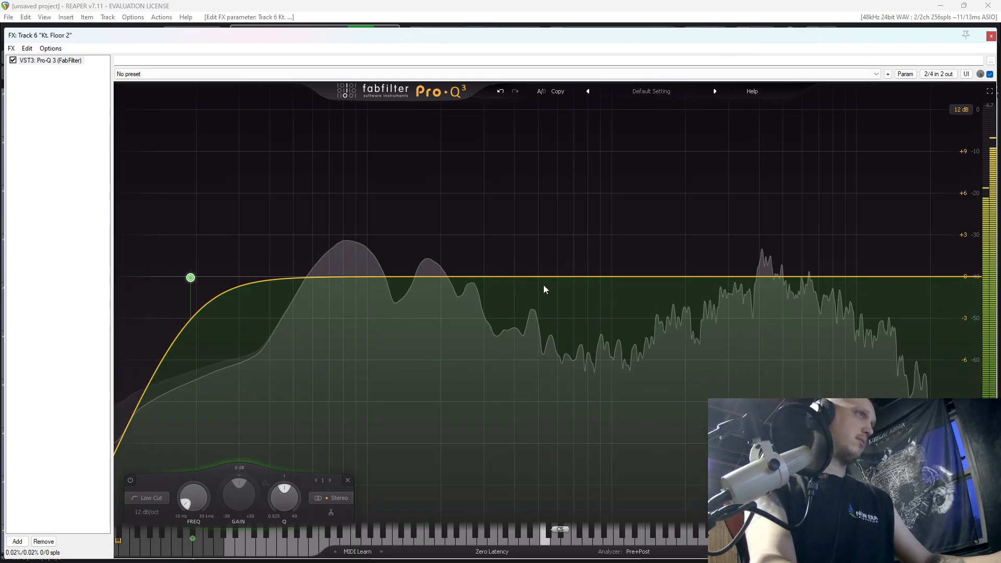
# Shape Kt. Floor 2 with bell bands of about -7.1 dB at 402 Hz, -2.7 dB at 912 Hz and +4.6 dB at 8.9 kHz.
pyautogui.click(538, 282)
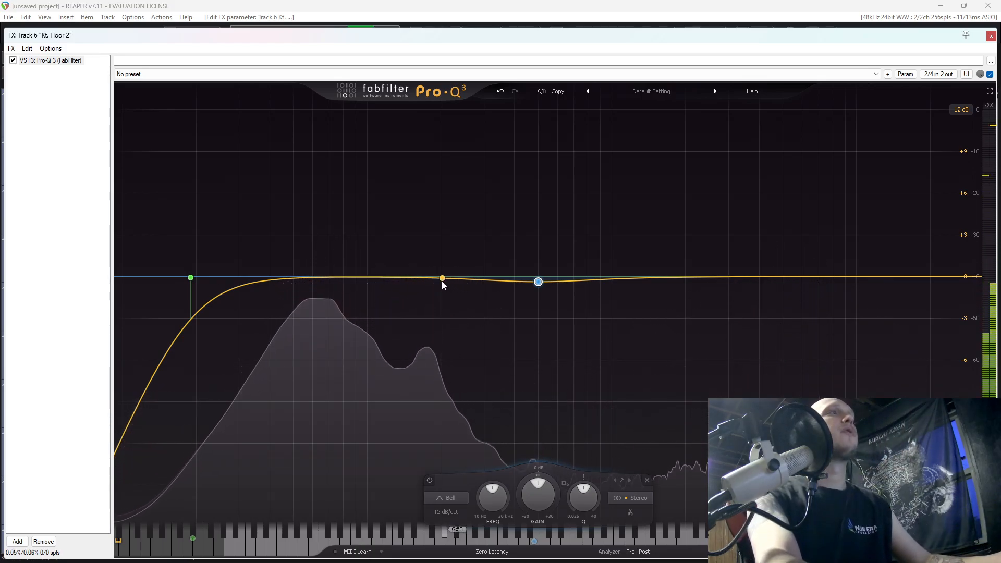
pyautogui.moveTo(673, 279); pyautogui.dragTo(601, 295)
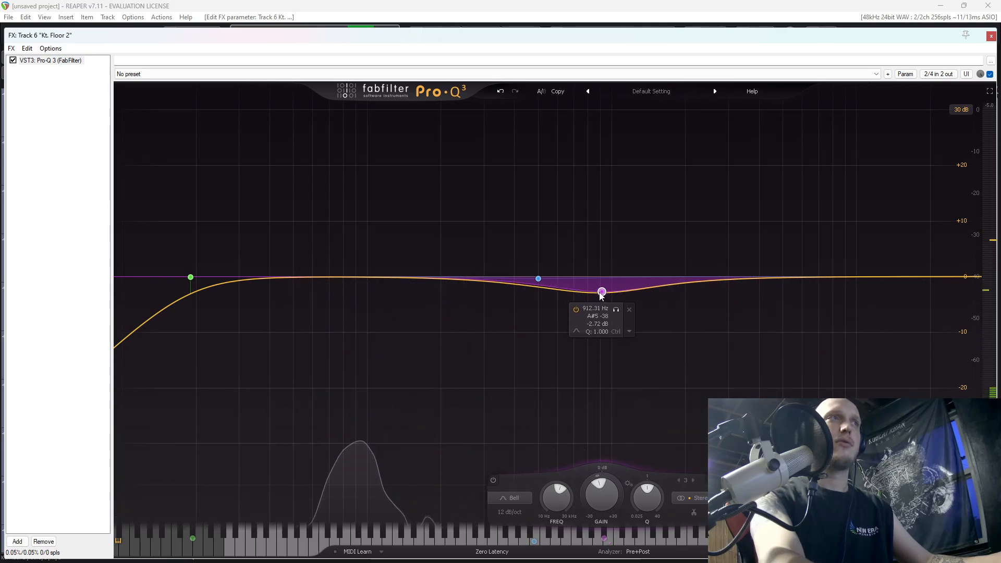
pyautogui.moveTo(538, 279); pyautogui.dragTo(514, 316)
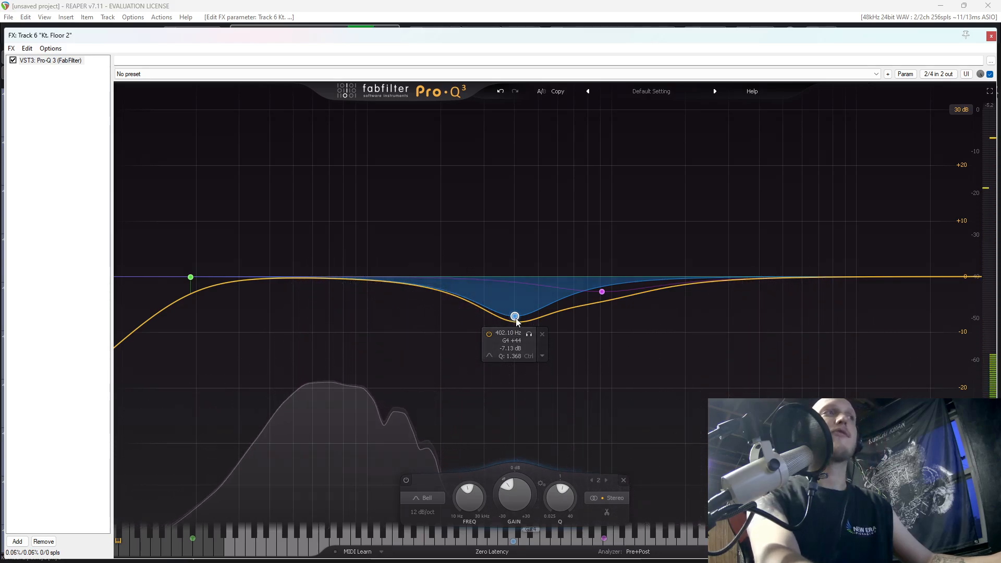
pyautogui.moveTo(751, 269); pyautogui.dragTo(846, 249)
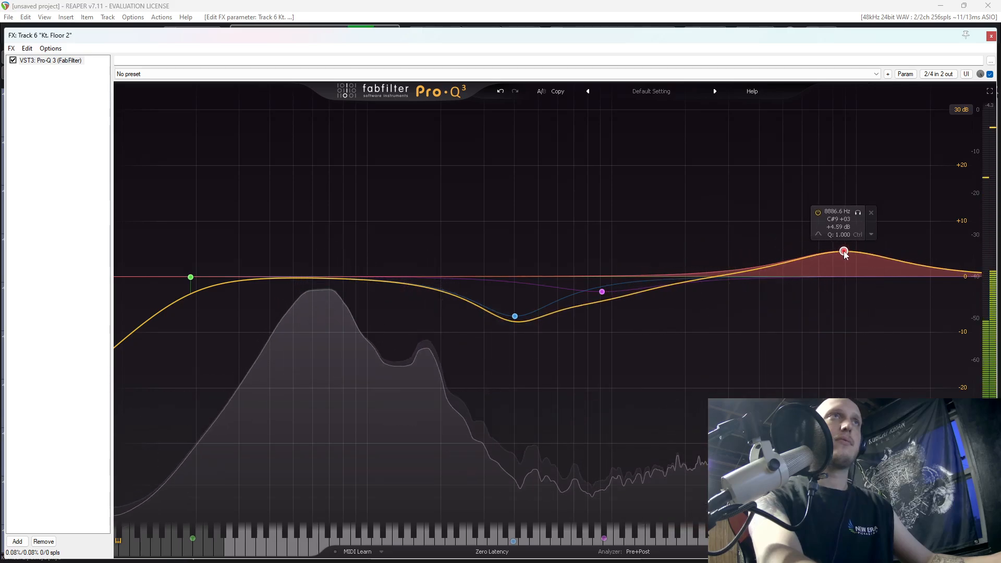
# Unsolo Kt. Floor 2 and check it against the full kit from position 13.2, then close its FX window.
pyautogui.moveTo(848, 41); pyautogui.dragTo(697, 379)
pyautogui.press('space')
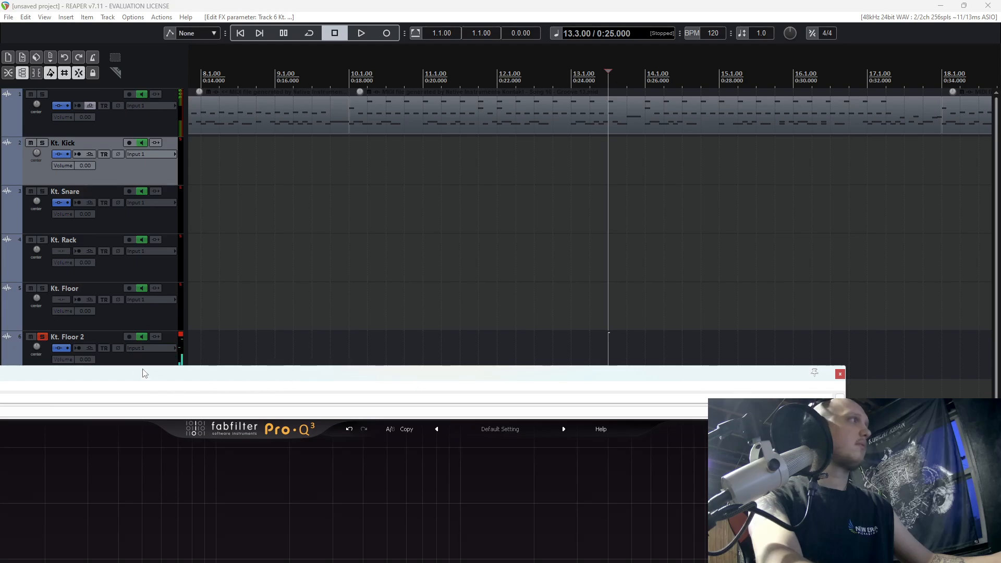
pyautogui.click(38, 337)
pyautogui.click(591, 175)
pyautogui.press('space')
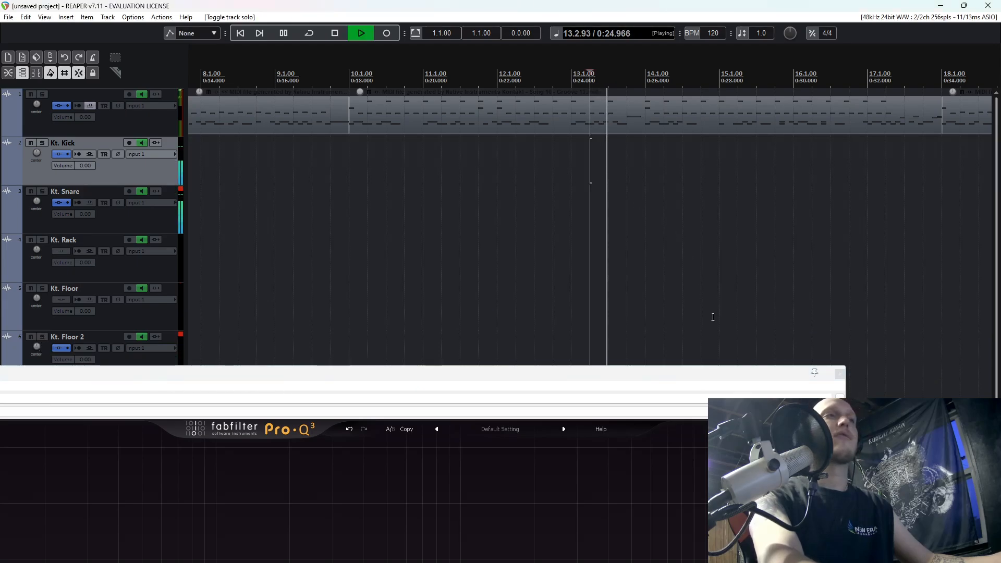
pyautogui.moveTo(701, 376); pyautogui.dragTo(746, 498)
pyautogui.press('space')
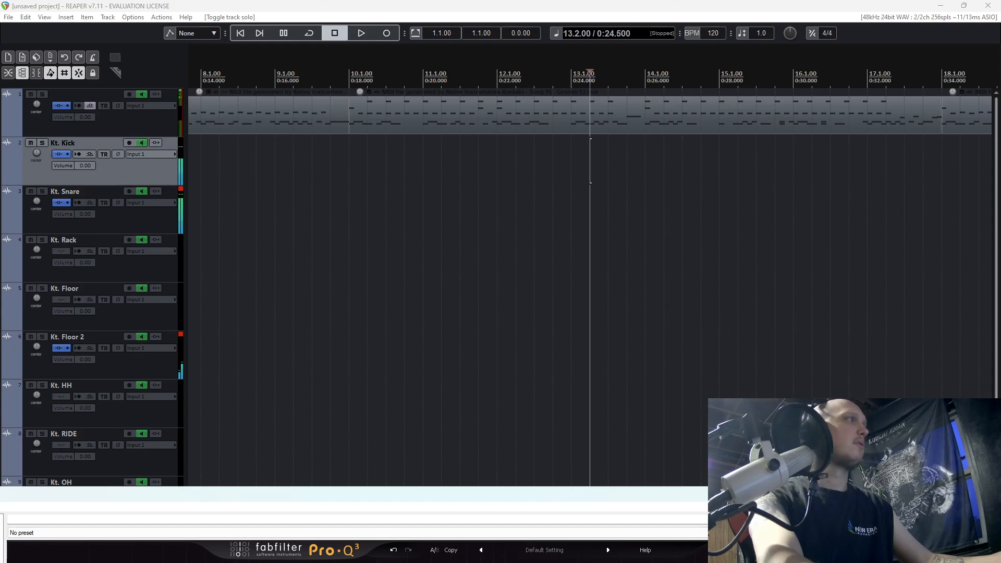
pyautogui.press('space')
pyautogui.press('space')
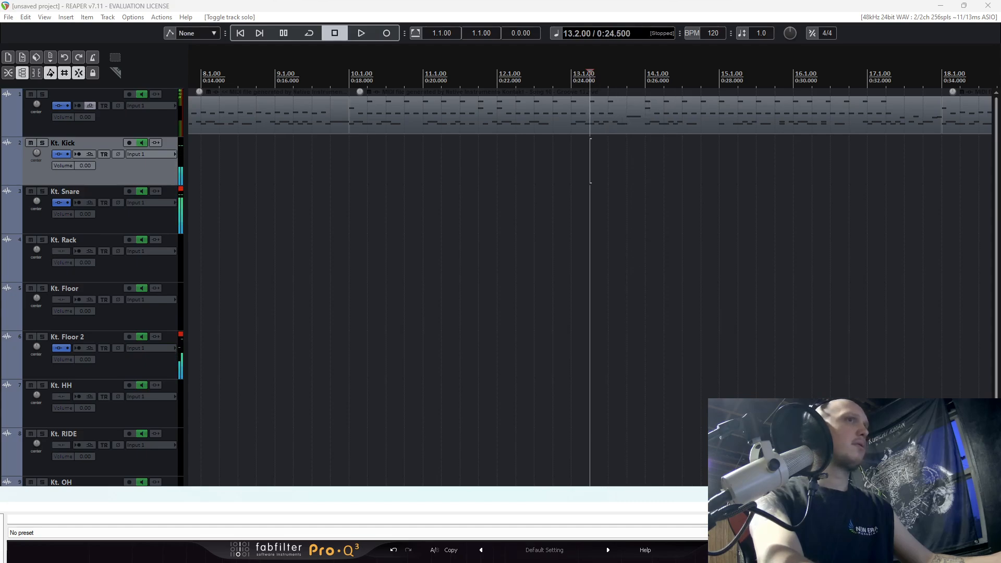
pyautogui.press('Escape')
# Play the tom section with Kt. ROOM soloed and open the drum kit's mixer in Kontakt on track 1.
pyautogui.scroll(-2, 146, 432)
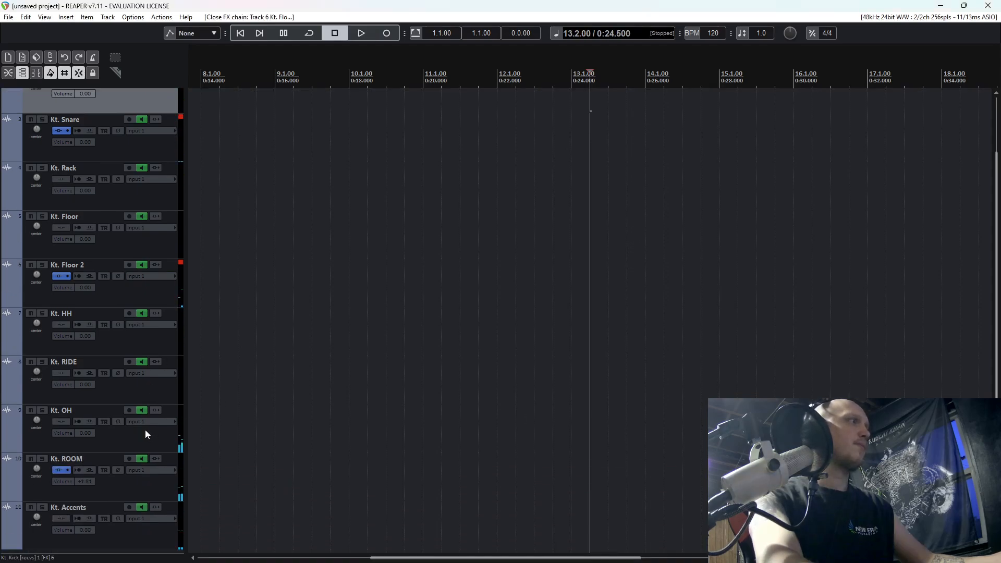
pyautogui.click(43, 458)
pyautogui.press('space')
pyautogui.scroll(2, 177, 394)
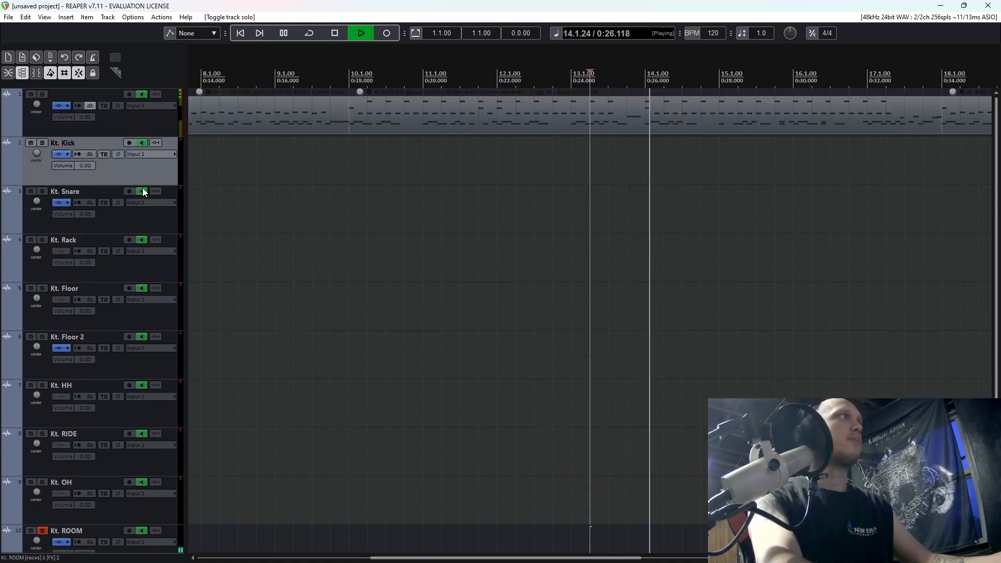
pyautogui.click(57, 106)
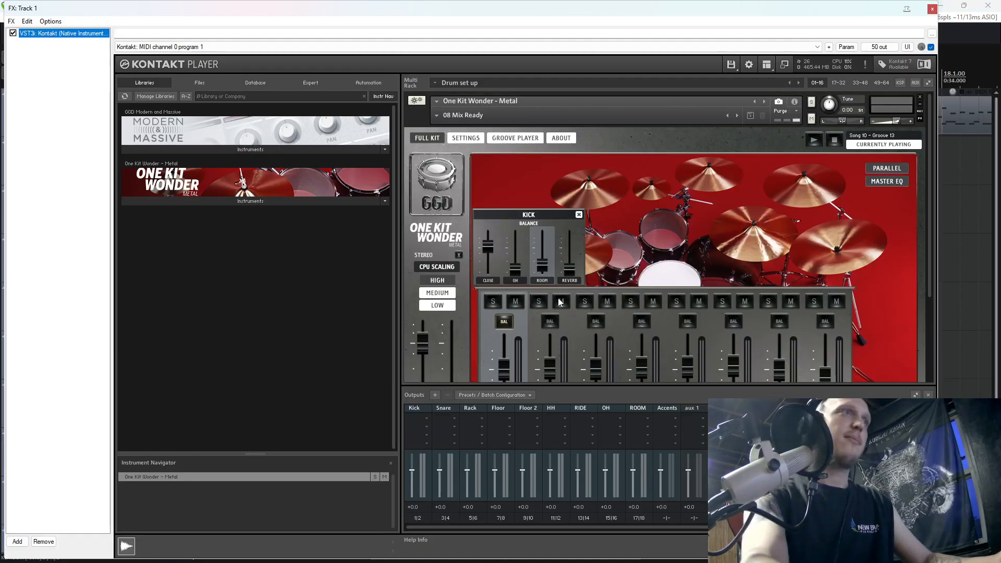
pyautogui.scroll(-3, 696, 323)
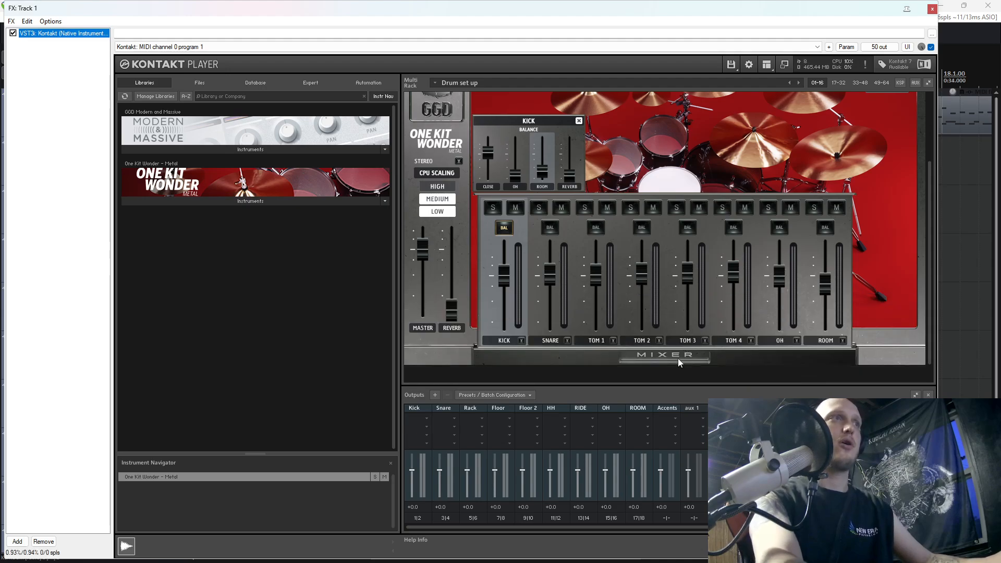
pyautogui.click(672, 355)
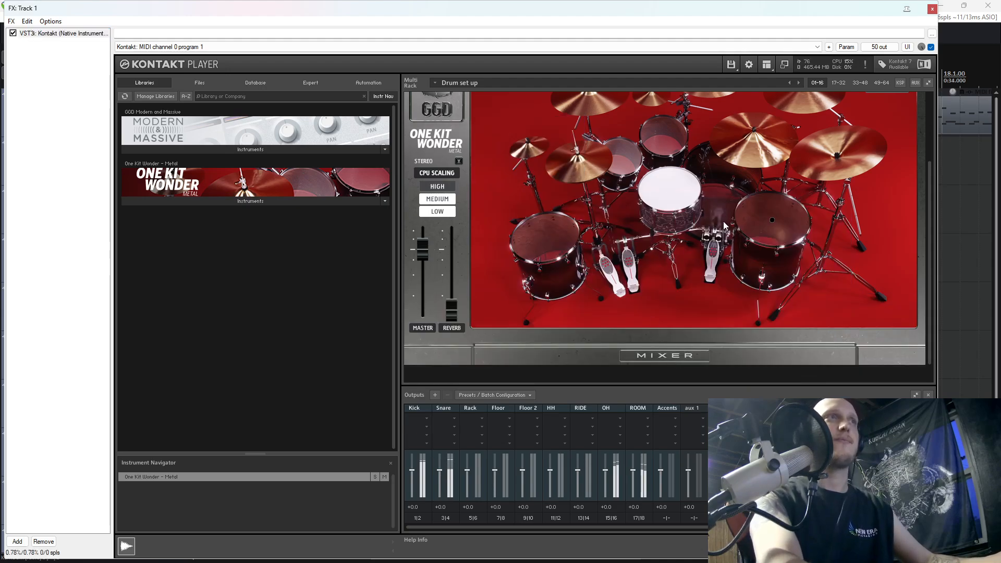
pyautogui.click(687, 355)
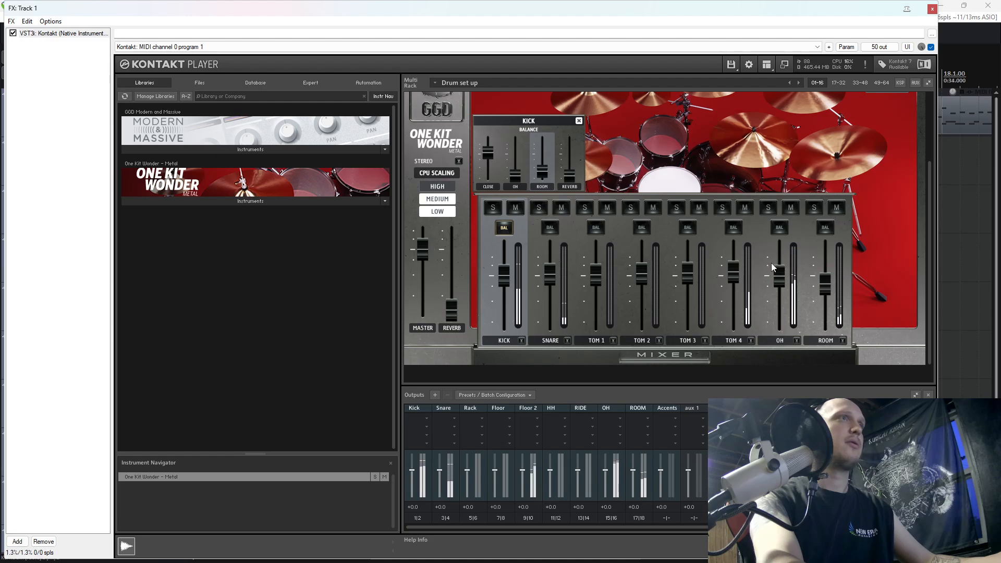
# Lower Tom 4's room balance to about -27 dB in Kontakt, close its balance settings and show REAPER's track mixer.
pyautogui.click(734, 228)
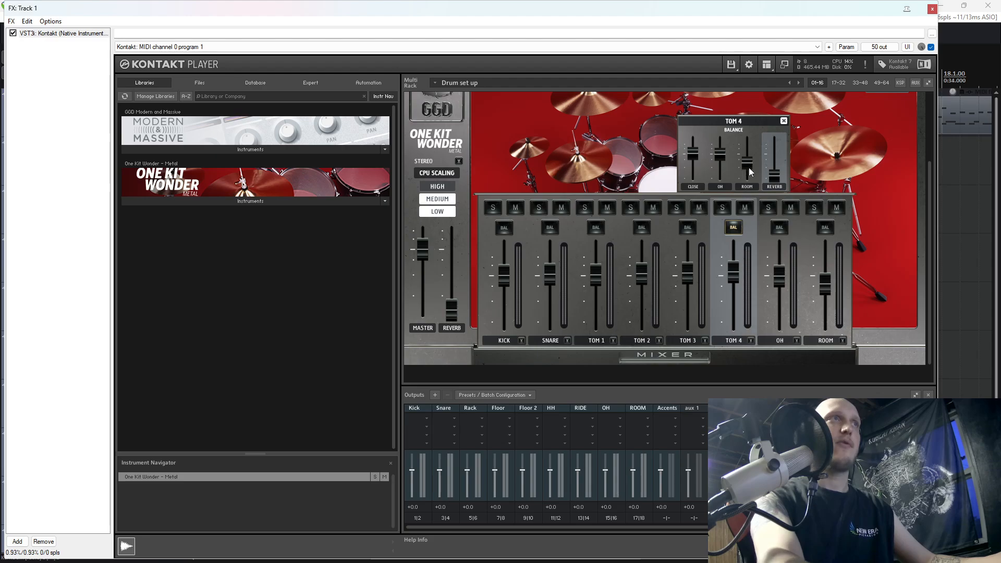
pyautogui.moveTo(749, 172); pyautogui.dragTo(749, 182)
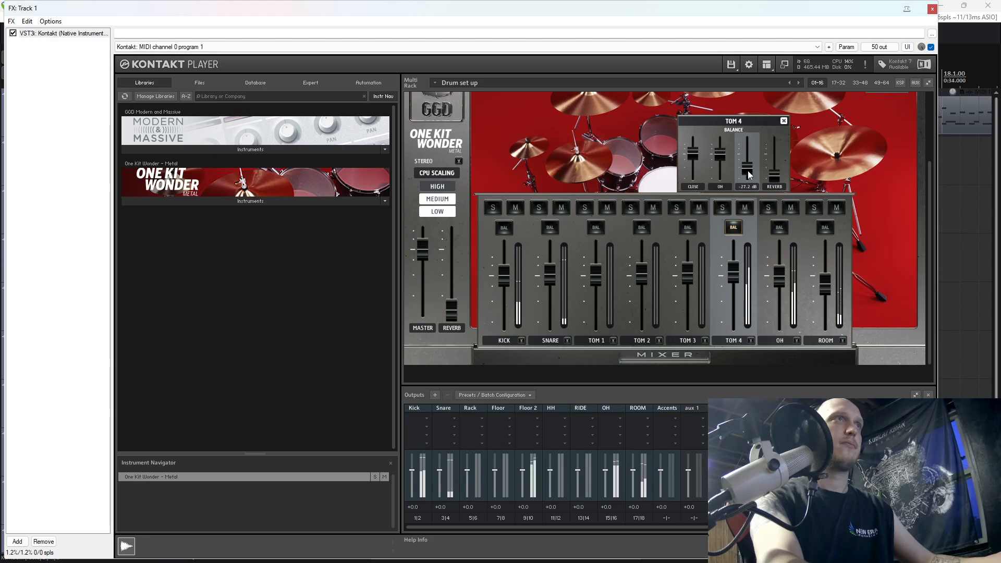
pyautogui.moveTo(748, 172); pyautogui.dragTo(748, 169)
pyautogui.press('space')
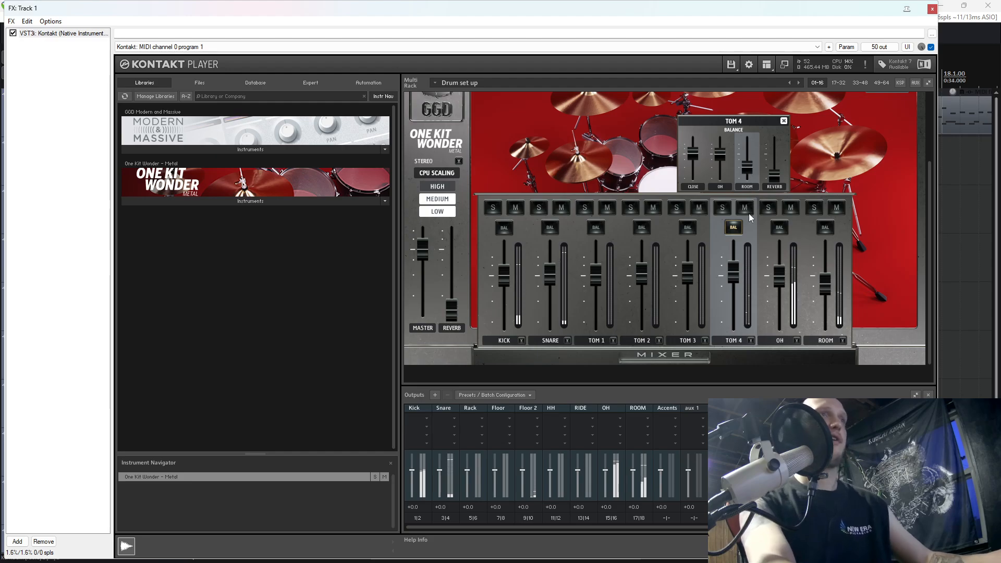
pyautogui.click(734, 228)
pyautogui.hotkey('ctrl', 'm')
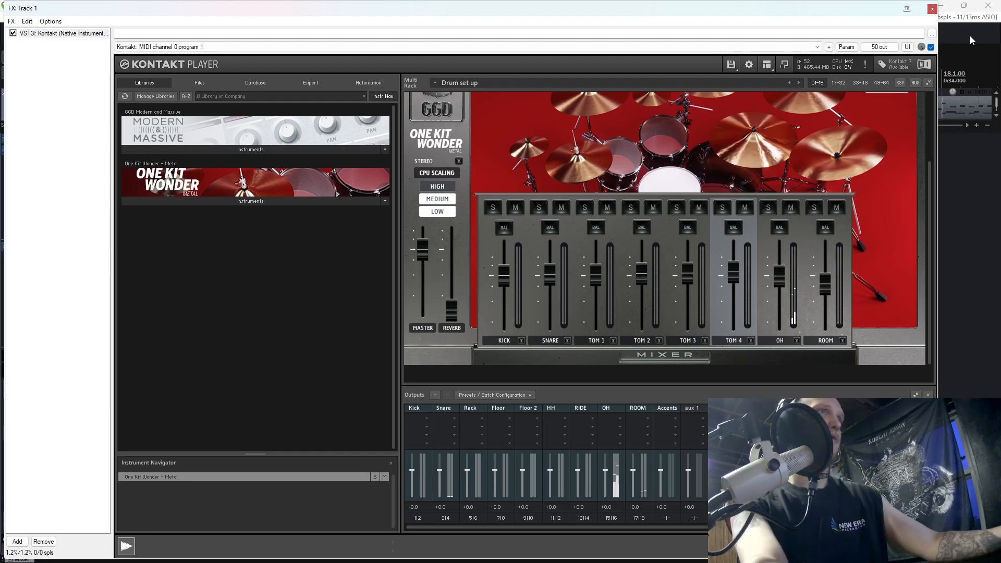
# Close the Kontakt window, unsolo Kt. ROOM and play the full kit from position 13.2.
pyautogui.click(932, 9)
pyautogui.scroll(-3, 95, 273)
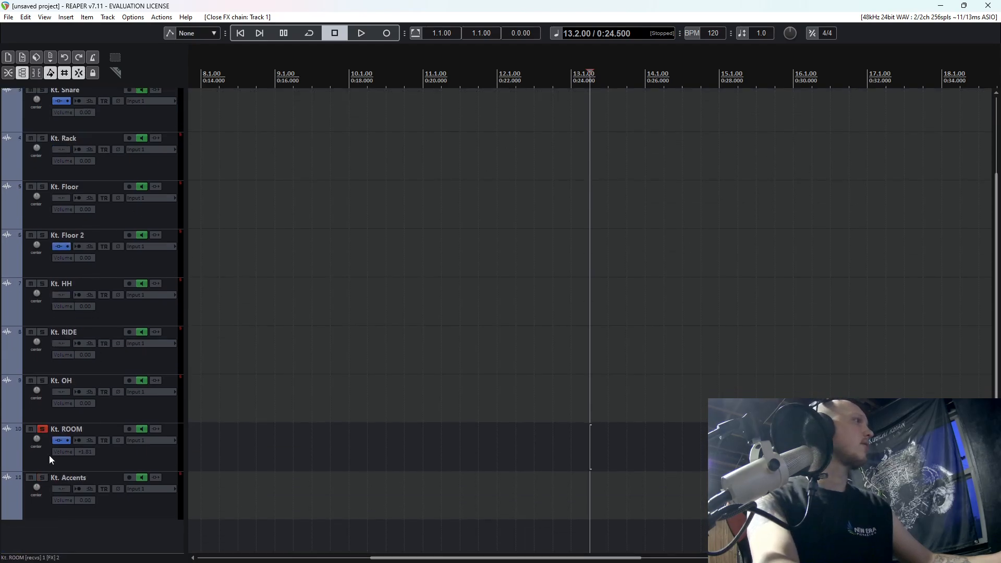
pyautogui.click(41, 430)
pyautogui.scroll(3, 42, 433)
pyautogui.scroll(4, 487, 311)
pyautogui.press('space')
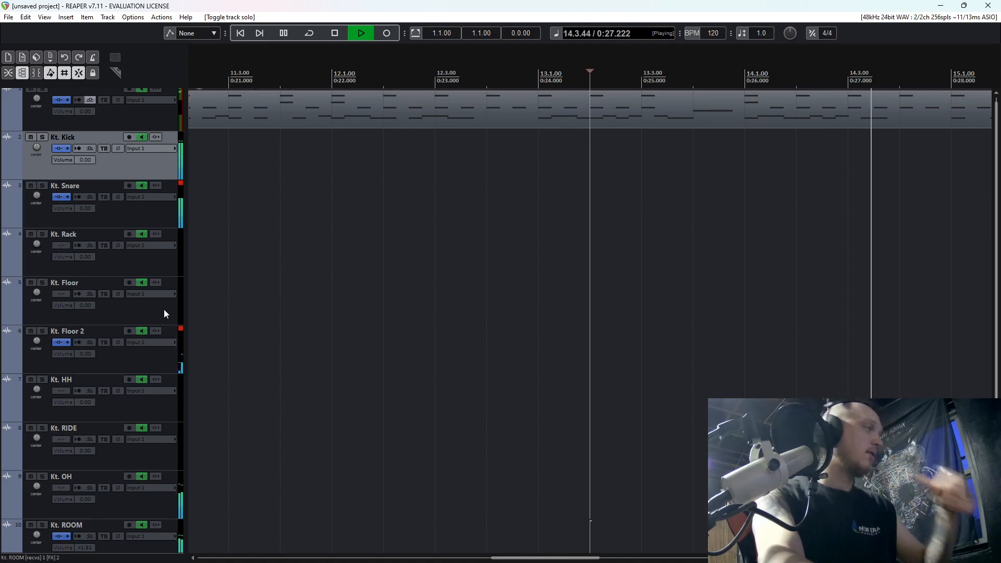
pyautogui.press('space')
# Solo Kt. Floor 2, play it from position 13.2 and open its FX chain.
pyautogui.click(42, 331)
pyautogui.click(601, 259)
pyautogui.press('space')
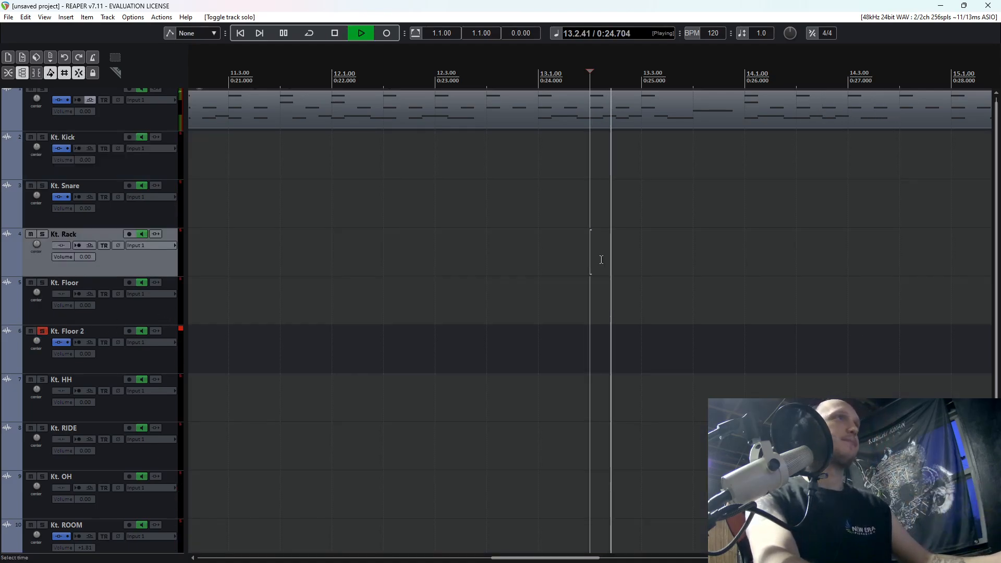
pyautogui.click(60, 343)
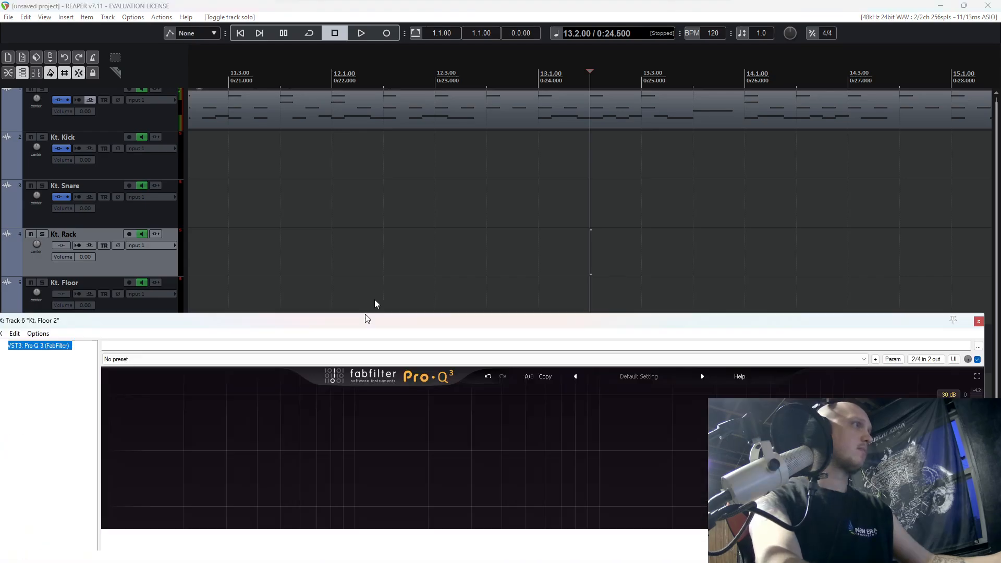
pyautogui.moveTo(345, 319); pyautogui.dragTo(466, 35)
# Add the VST3 Virtual Mix Rack (Slate Digital) after Pro-Q 3 on Kt. Floor 2.
pyautogui.click(141, 541)
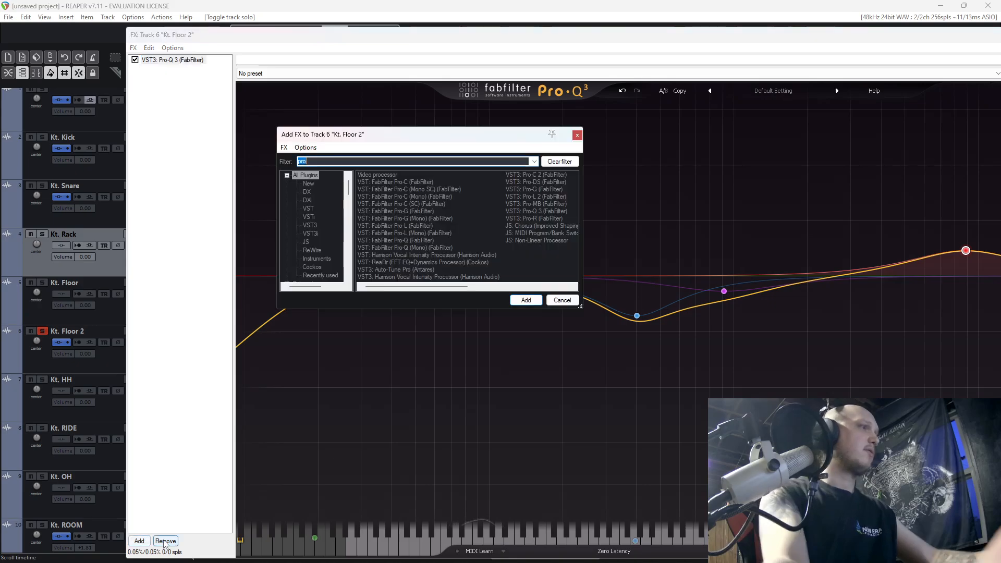
pyautogui.write('pro')
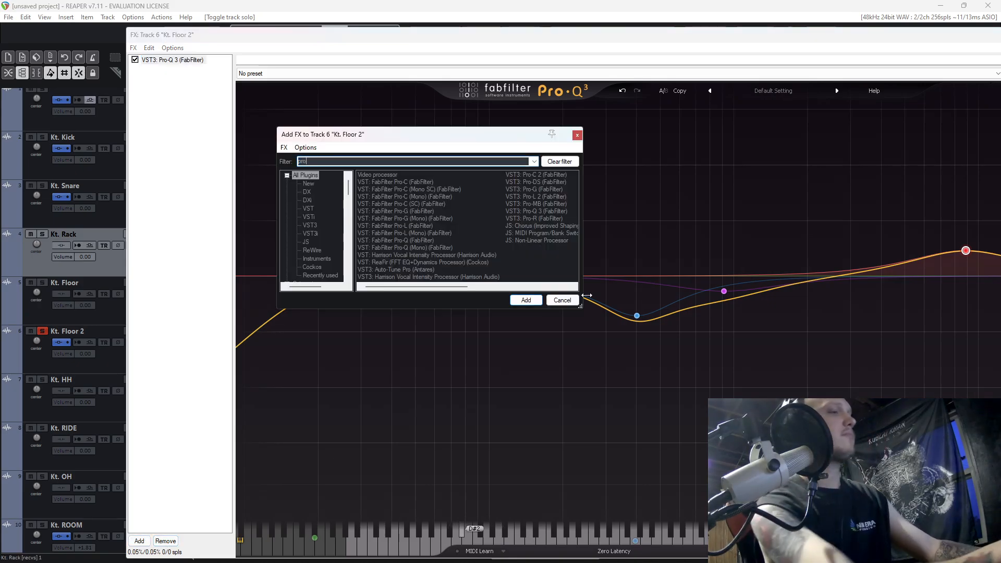
pyautogui.press('BackSpace')
pyautogui.press('BackSpace')
pyautogui.press('BackSpace')
pyautogui.write('virt')
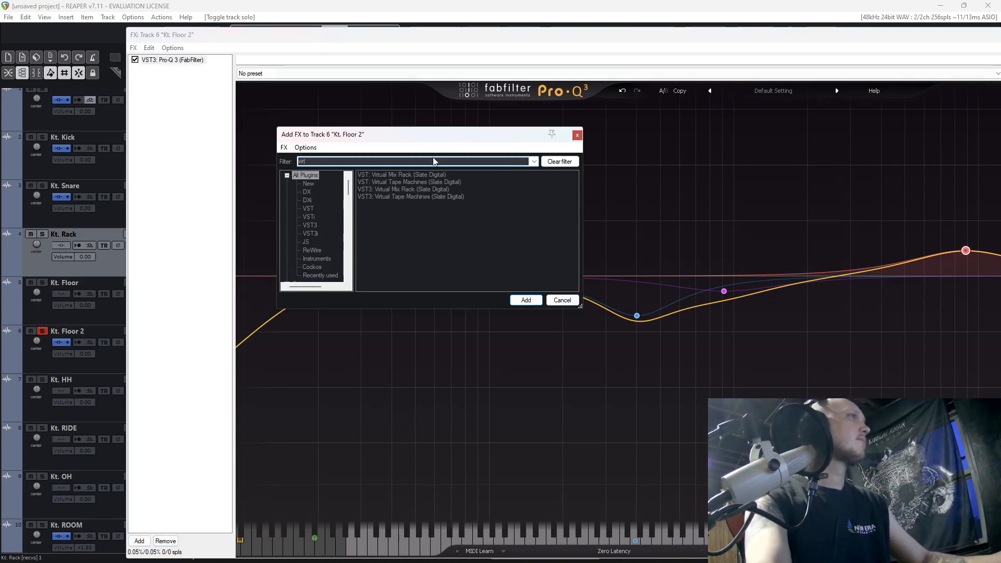
pyautogui.doubleClick(389, 189)
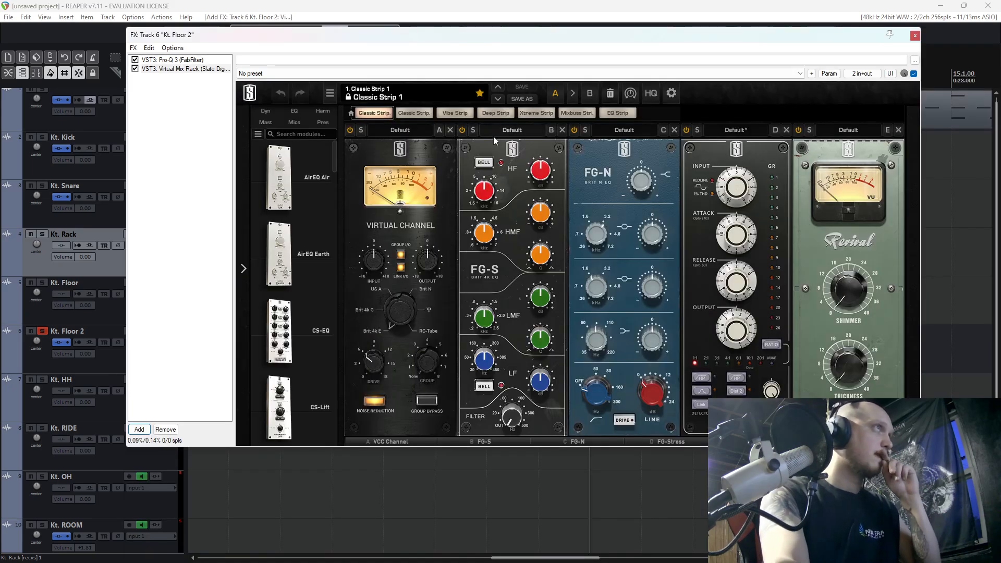
# Remove the Virtual Channel, FG-S, FG-N and Revival modules from the rack, keeping FG-Stress and Trimmer.
pyautogui.click(561, 130)
pyautogui.click(451, 129)
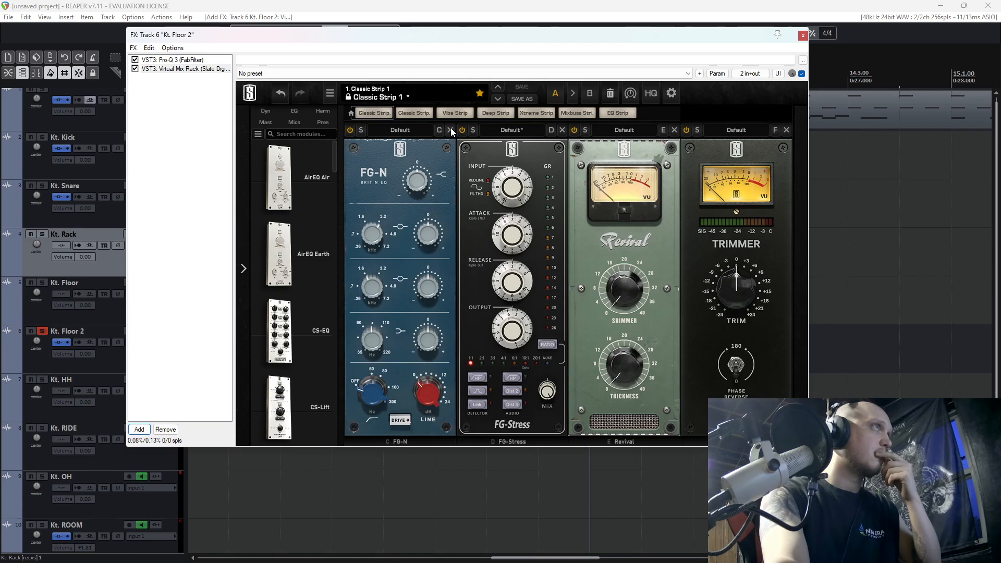
pyautogui.click(450, 130)
pyautogui.click(562, 129)
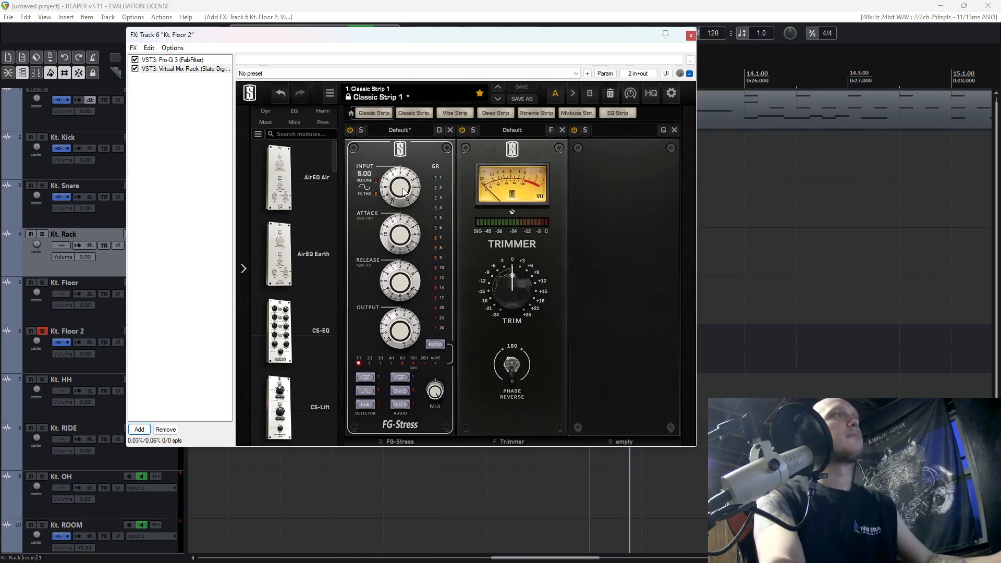
# Set FG-Stress to a 3:1 ratio with Dist 2, adjust its attack and release, and compare the rack with its bypass during playback.
pyautogui.press('space')
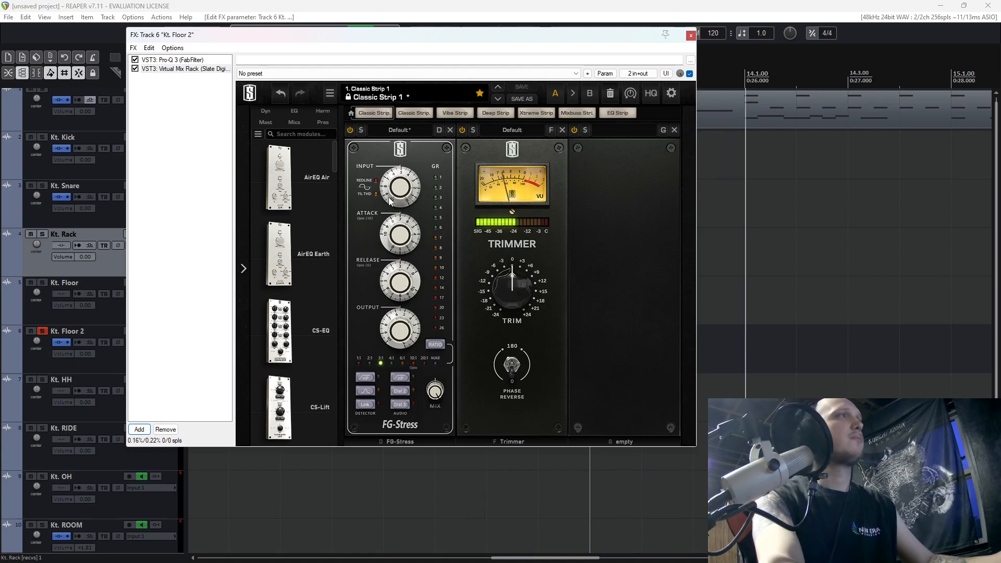
pyautogui.moveTo(399, 240); pyautogui.dragTo(398, 241)
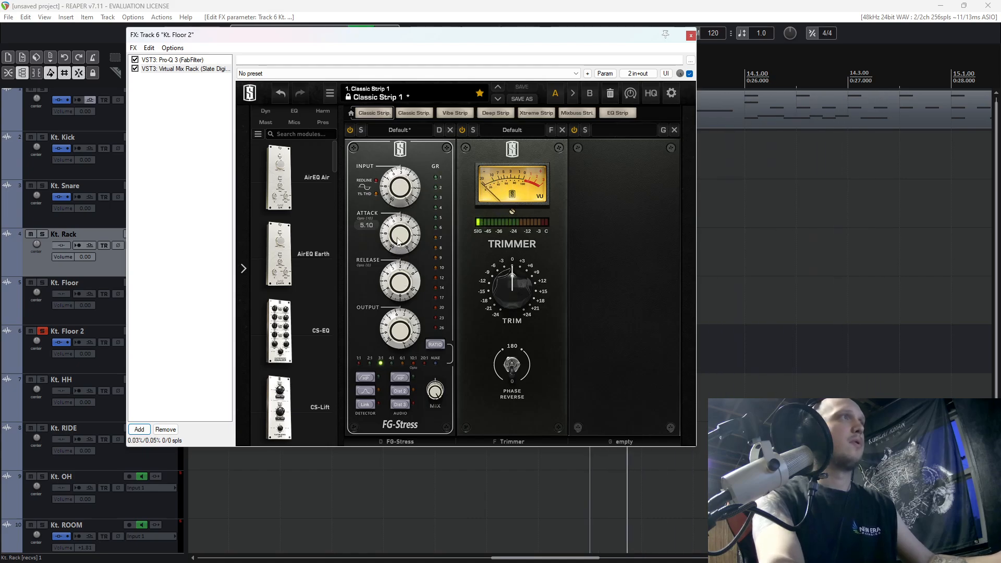
pyautogui.moveTo(400, 280); pyautogui.dragTo(399, 281)
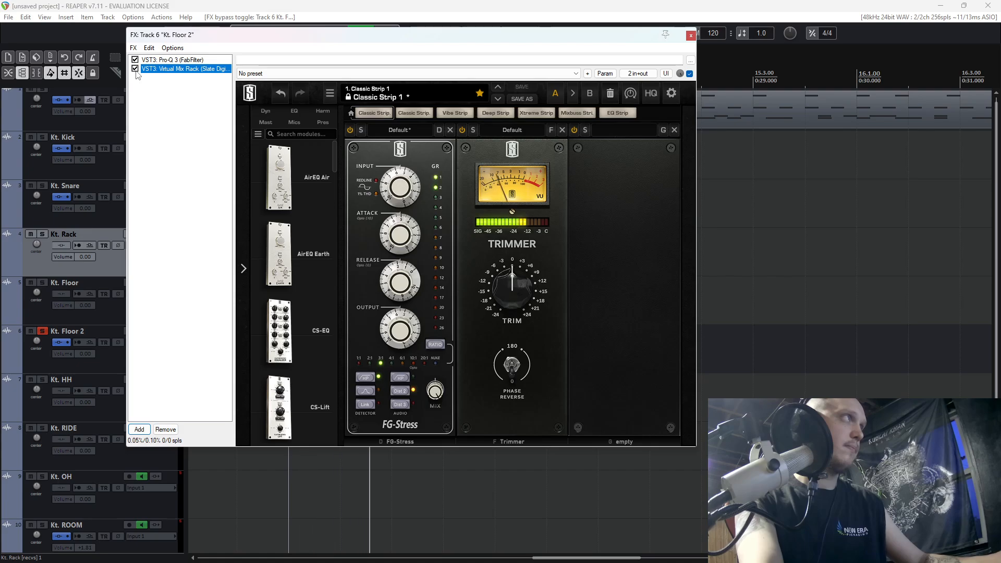
pyautogui.click(207, 93)
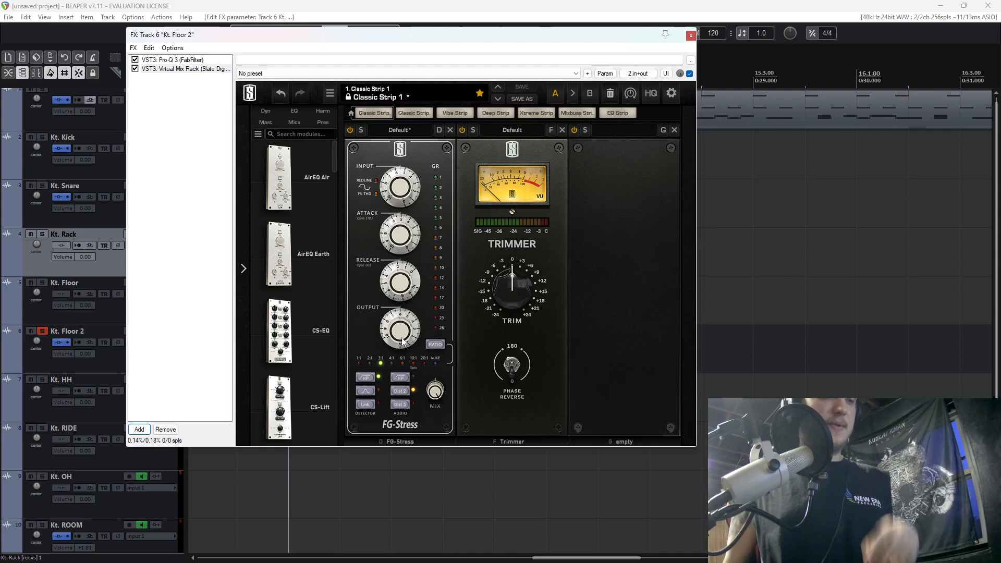
# Insert the Gate:Classic module between FG-Stress and Trimmer and audition the gated floor tom.
pyautogui.scroll(-8, 279, 311)
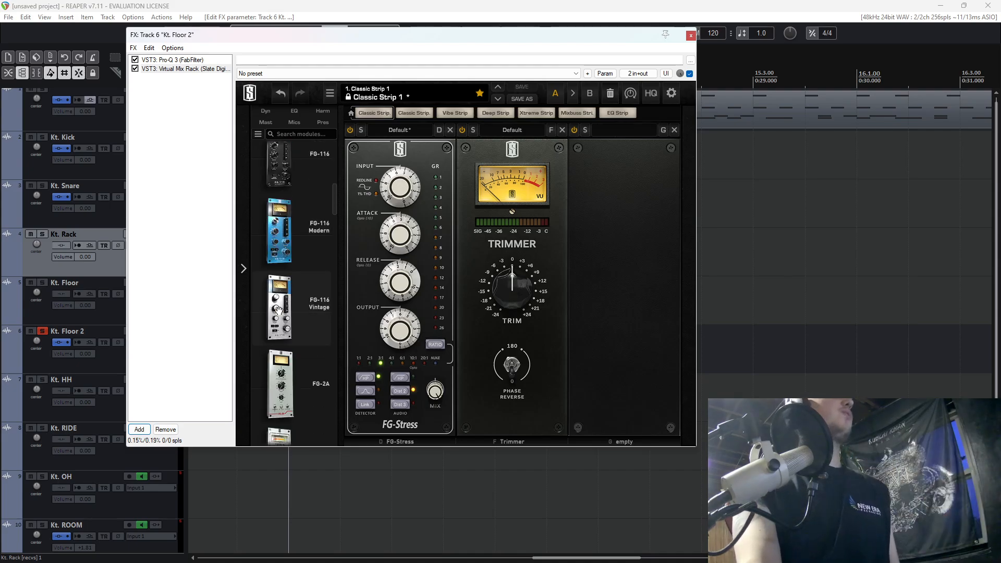
pyautogui.scroll(-8, 279, 311)
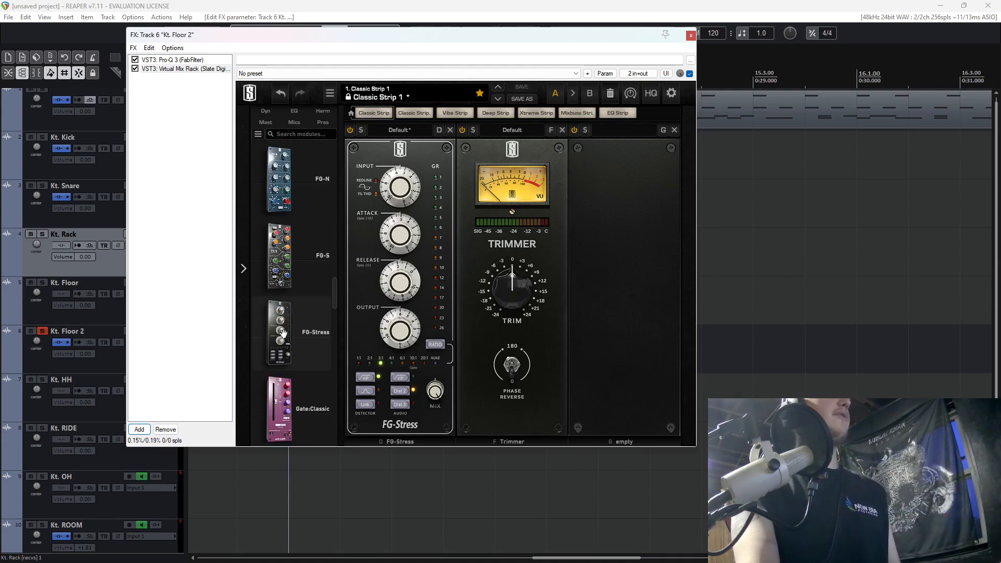
pyautogui.scroll(-4, 283, 334)
pyautogui.moveTo(280, 308); pyautogui.dragTo(525, 312)
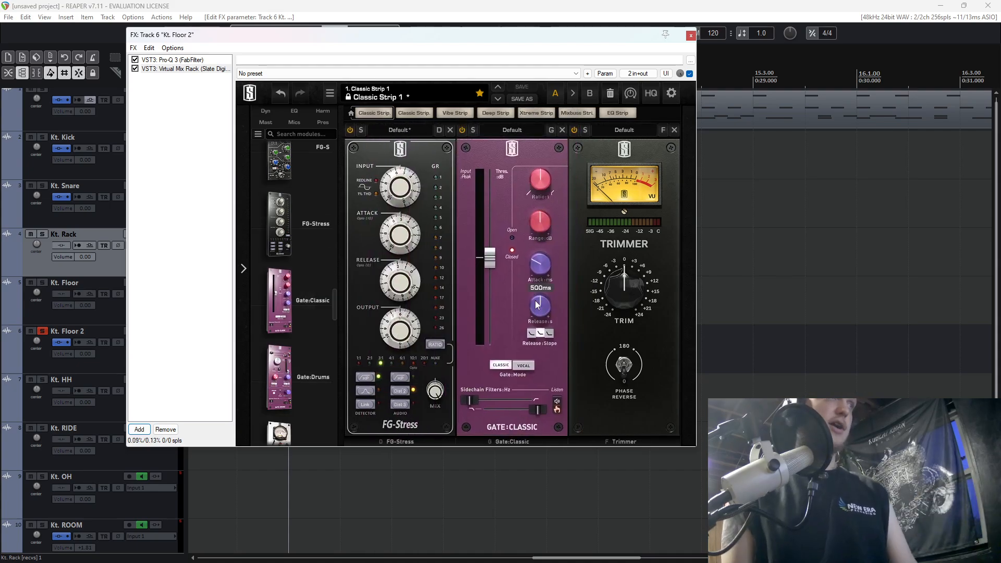
pyautogui.press('space')
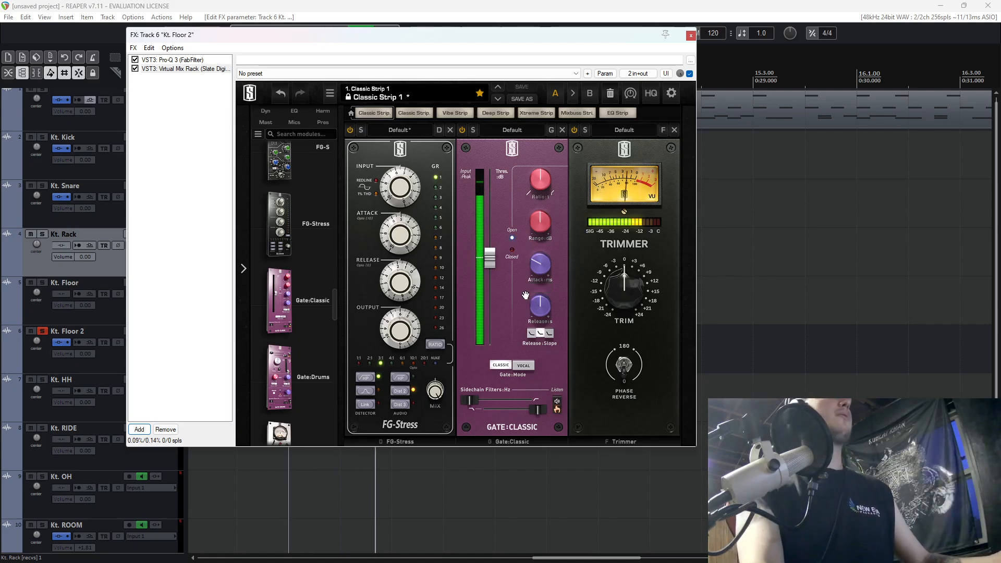
pyautogui.press('space')
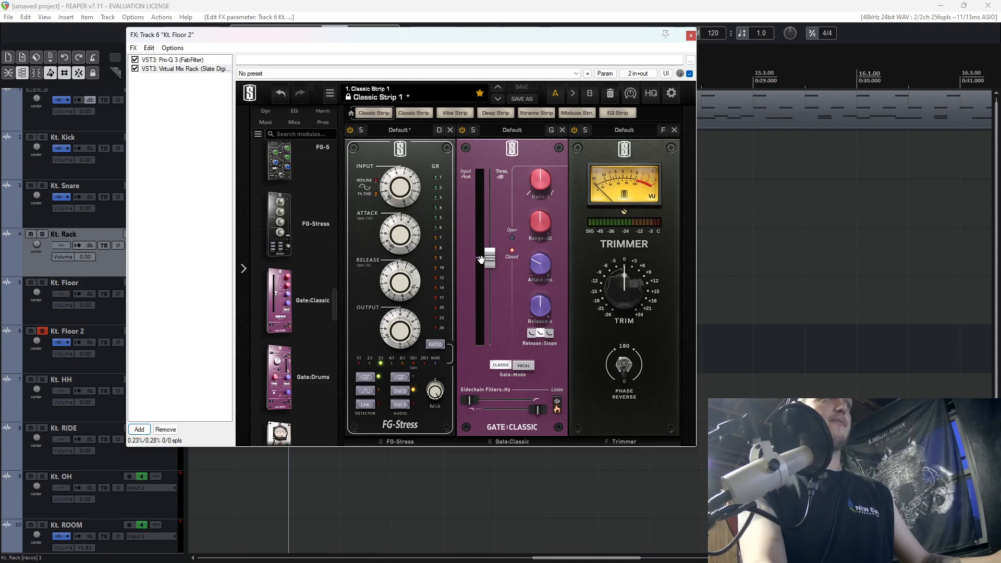
# Raise the Gate:Classic threshold, shorten its release to about 308 ms during playback and close the Kt. Floor 2 FX window.
pyautogui.moveTo(483, 263); pyautogui.dragTo(493, 212)
pyautogui.press('space')
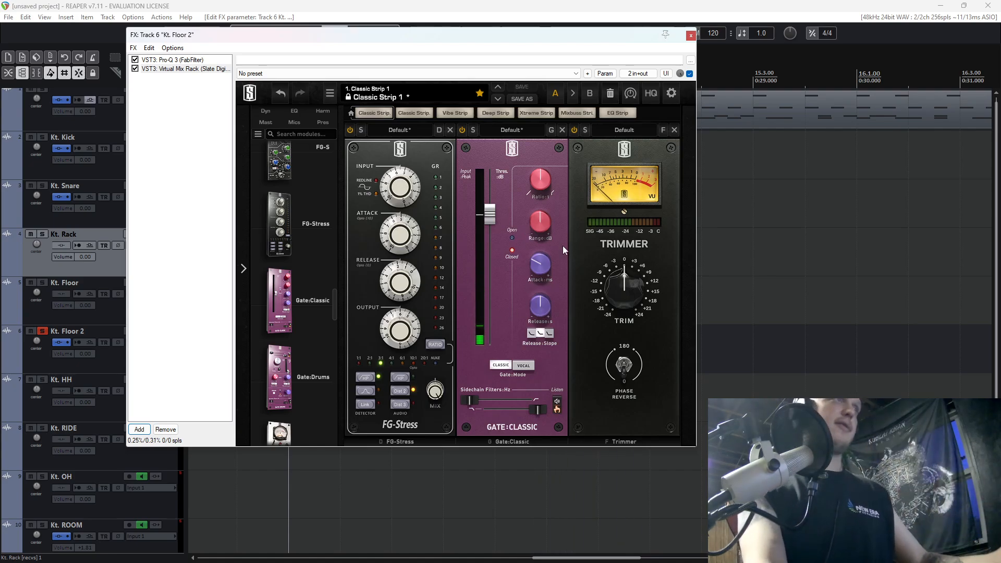
pyautogui.moveTo(540, 307); pyautogui.dragTo(537, 304)
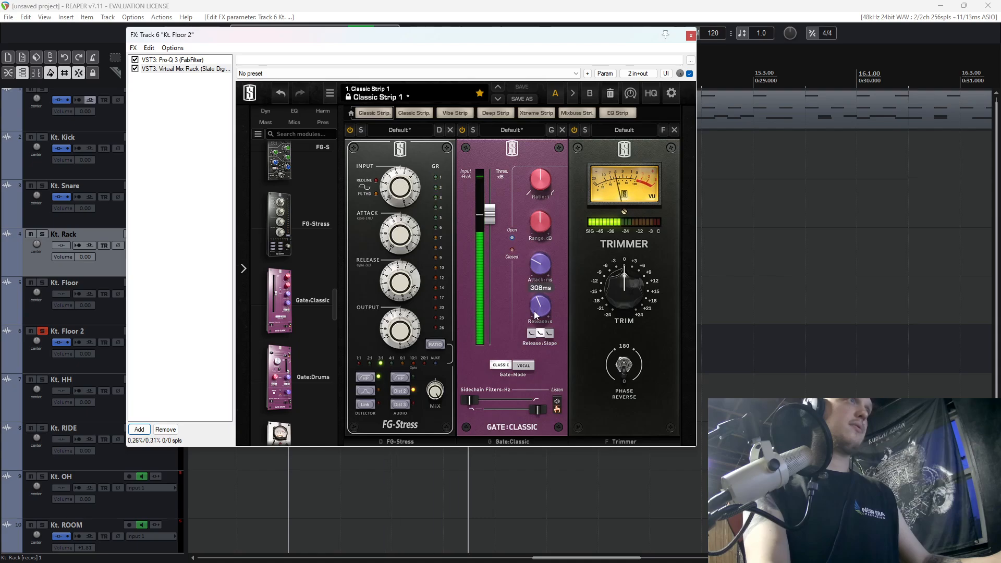
pyautogui.click(691, 35)
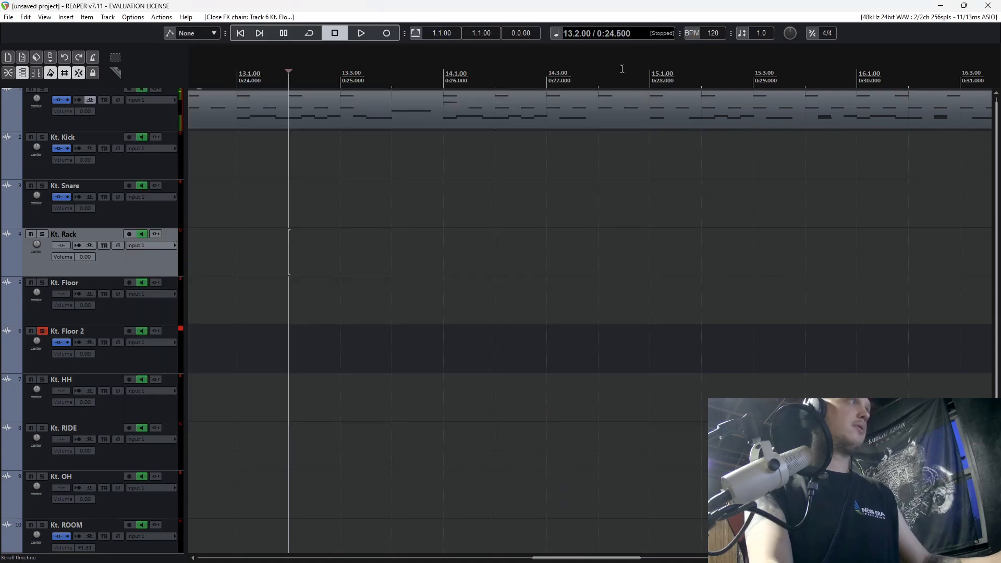
# Unsolo Kt. Floor 2 and check the compressed, gated tom against the full kit from position 13.2.
pyautogui.click(43, 332)
pyautogui.press('space')
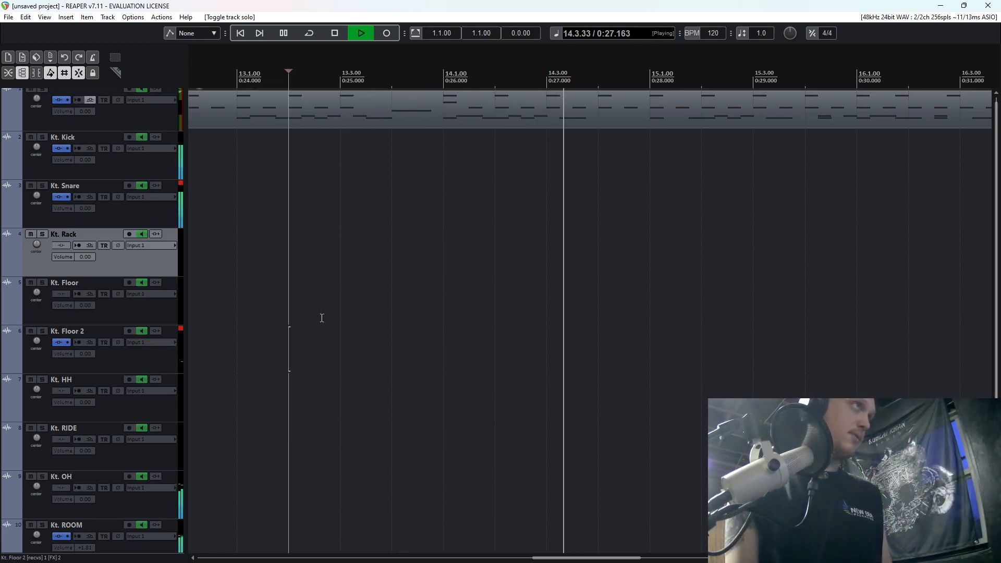
pyautogui.press('space')
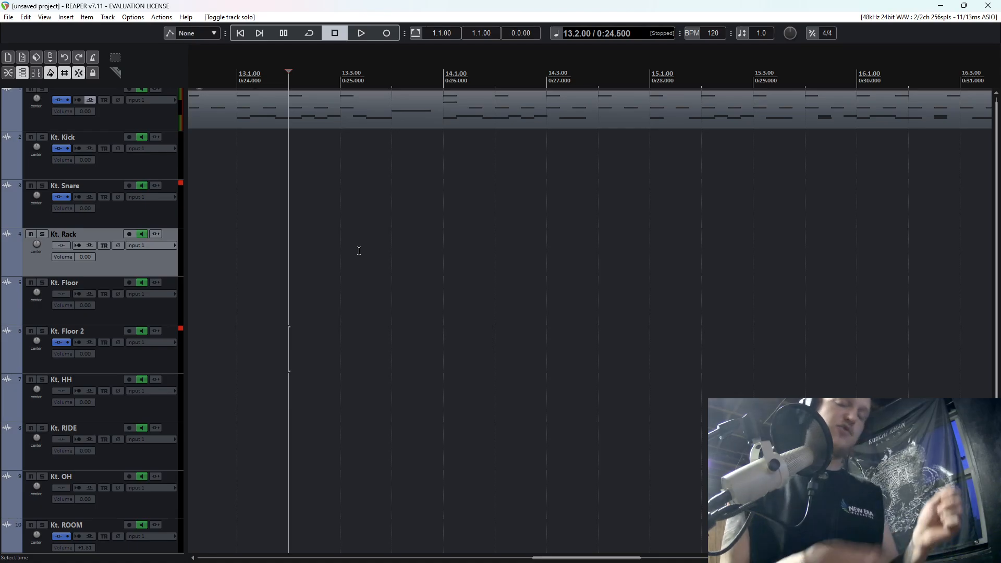
pyautogui.press('space')
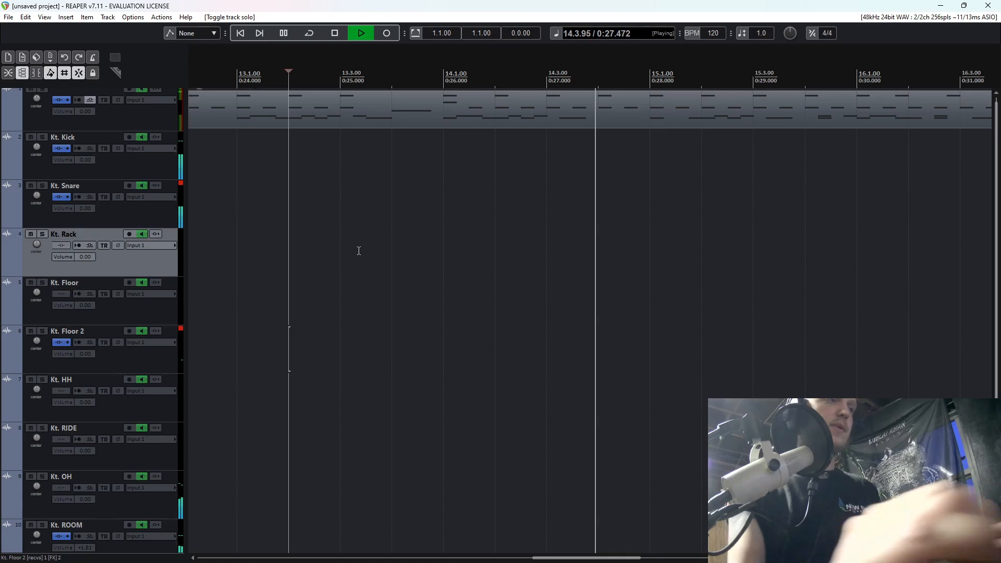
pyautogui.press('space')
# Look over the drum tracks and play the full kit from positions 13.4 and 17.2 to compare the tom hits.
pyautogui.scroll(-1, 93, 463)
pyautogui.scroll(2, 92, 458)
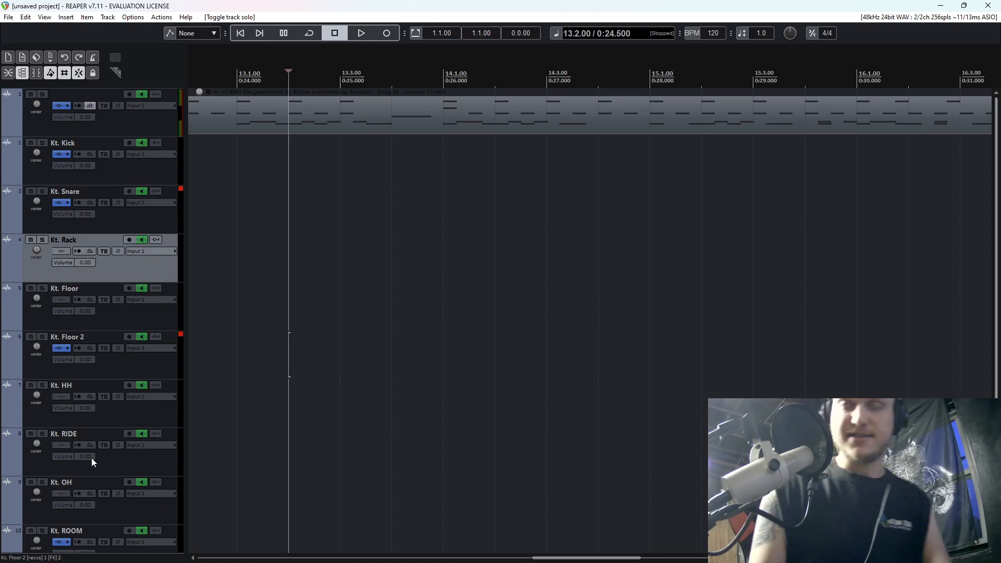
pyautogui.scroll(-1, 98, 434)
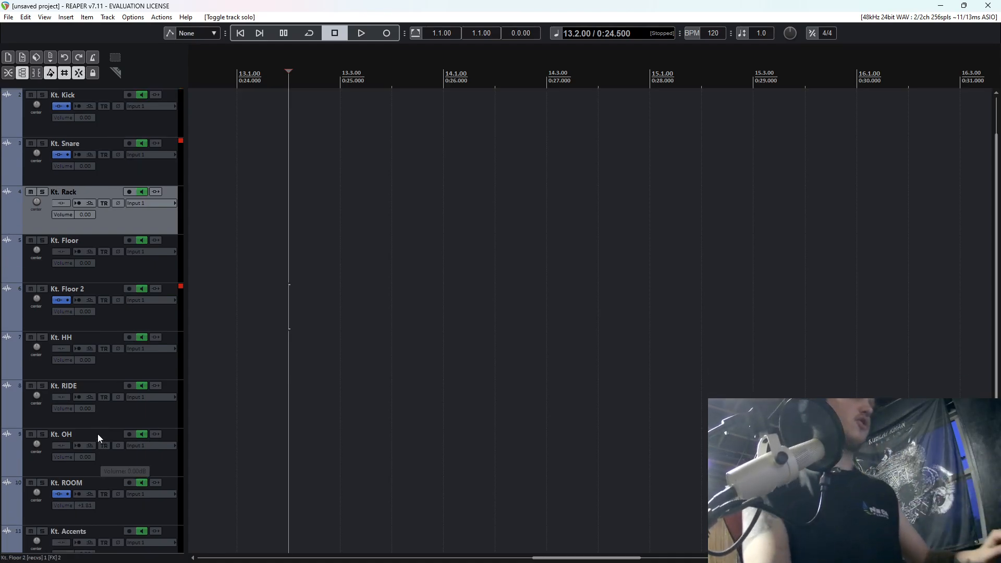
pyautogui.scroll(1, 98, 433)
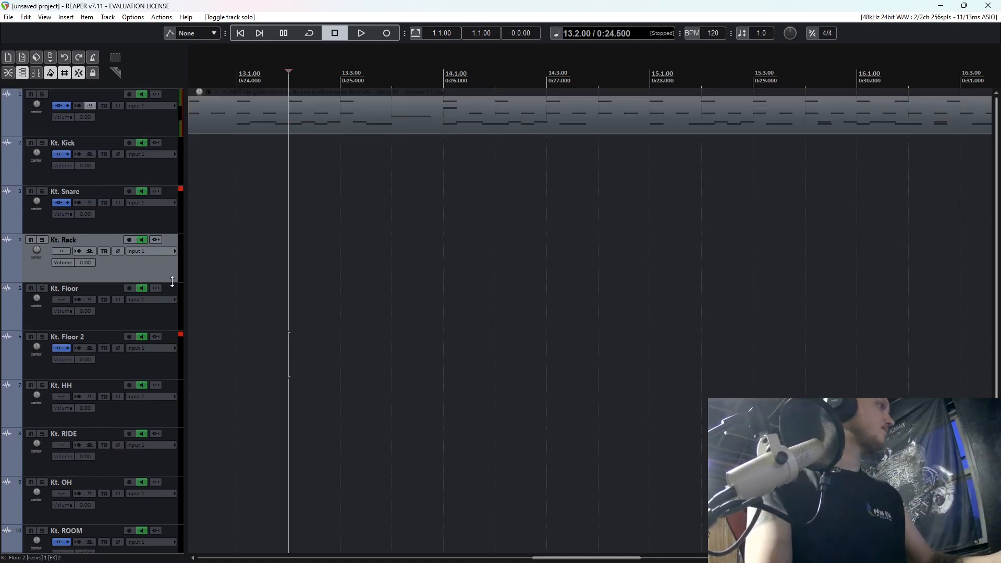
pyautogui.scroll(-1, 172, 282)
pyautogui.click(412, 171)
pyautogui.press('space')
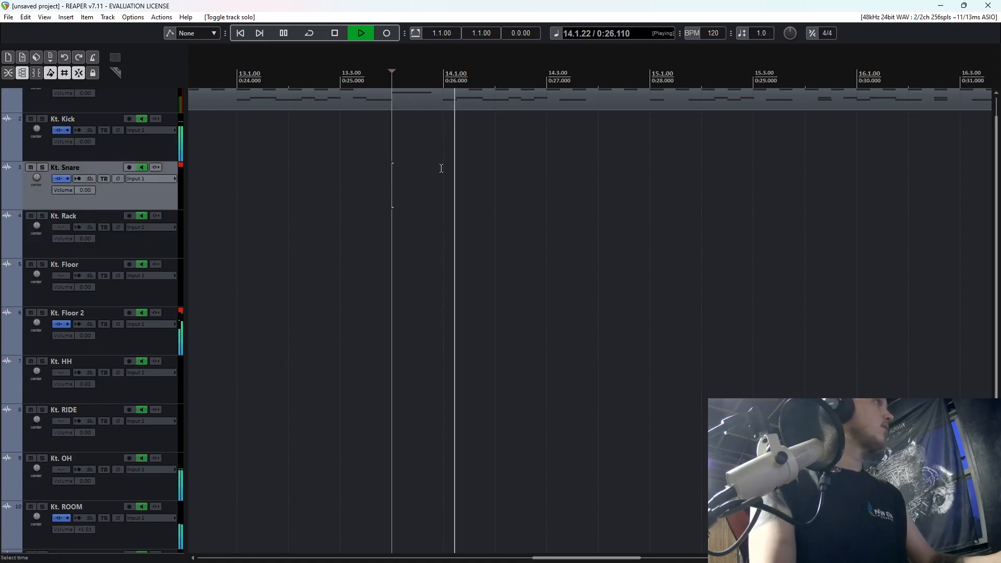
pyautogui.scroll(-4, 441, 168)
pyautogui.press('space')
pyautogui.click(746, 136)
pyautogui.press('space')
pyautogui.scroll(1, 705, 148)
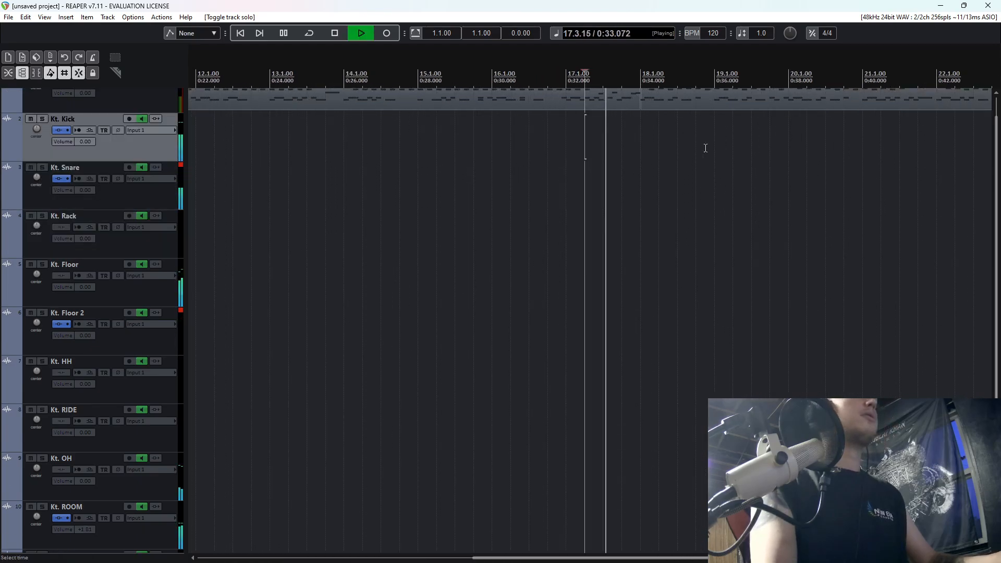
pyautogui.press('space')
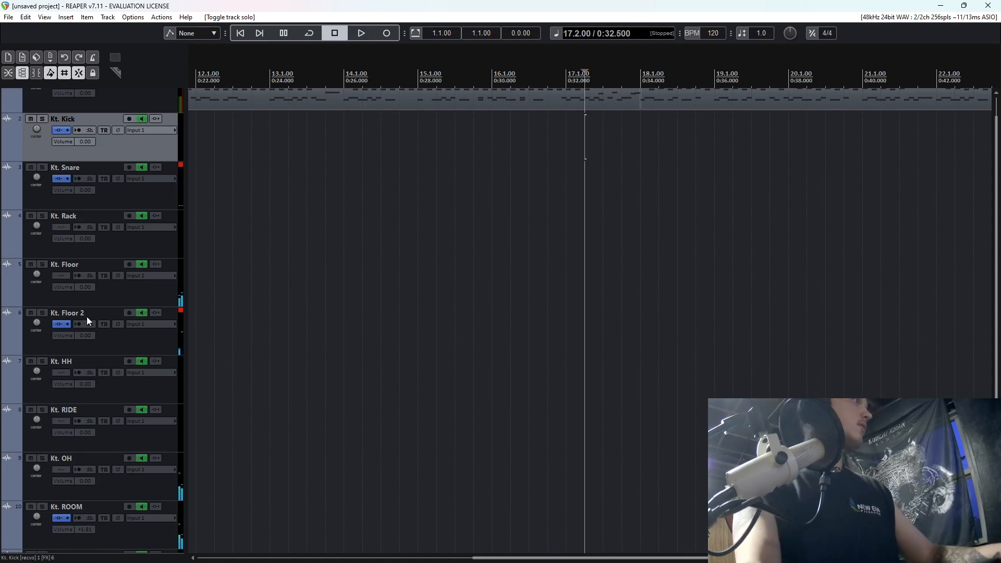
# Select both Pro-Q 3 and Virtual Mix Rack in the Kt. Floor 2 FX chain, then close the window.
pyautogui.click(61, 326)
pyautogui.moveTo(175, 179); pyautogui.dragTo(224, 40)
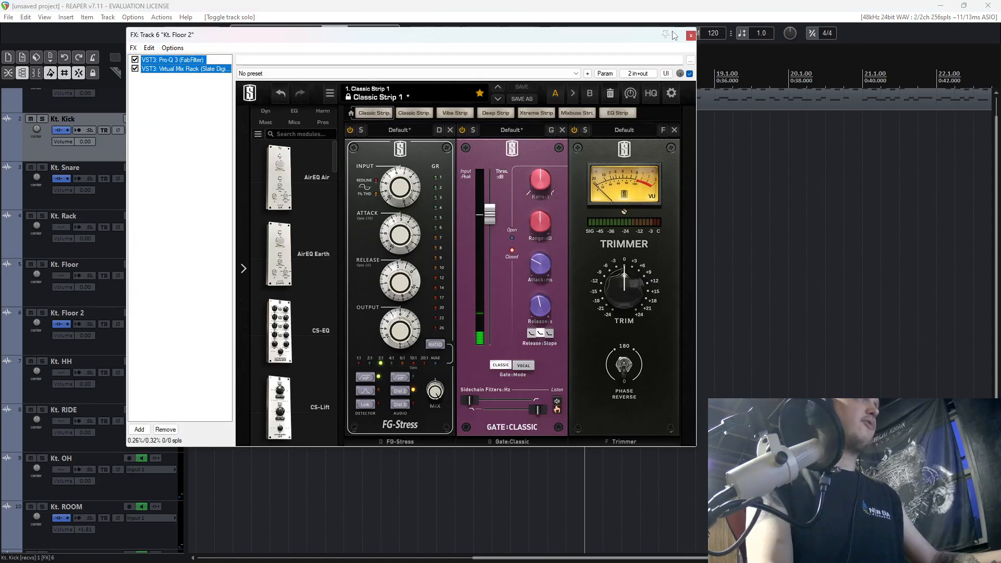
pyautogui.click(690, 35)
# Add the VST3 Virtual Mix Rack (Slate Digital) to the Kt. Floor track.
pyautogui.click(65, 276)
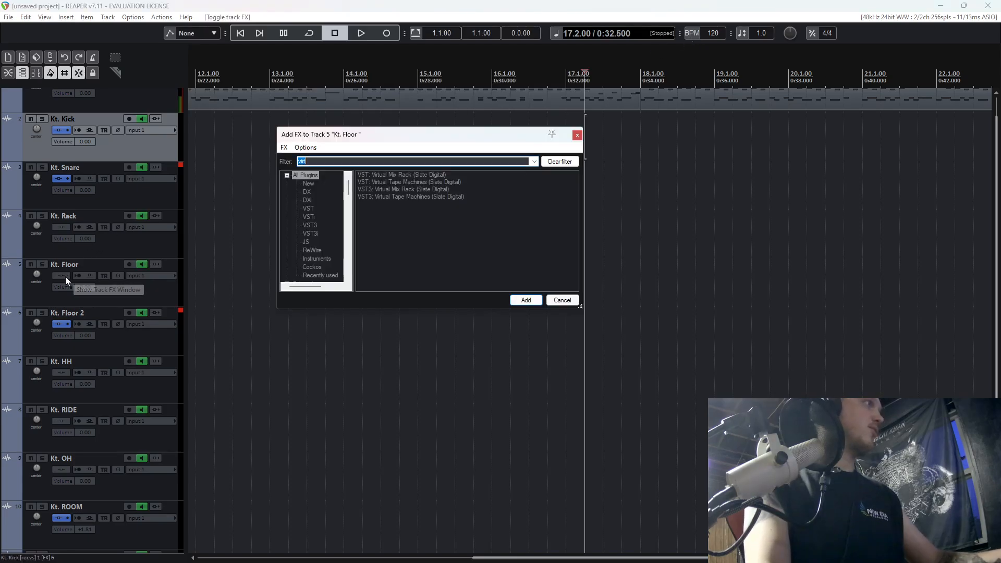
pyautogui.click(401, 189)
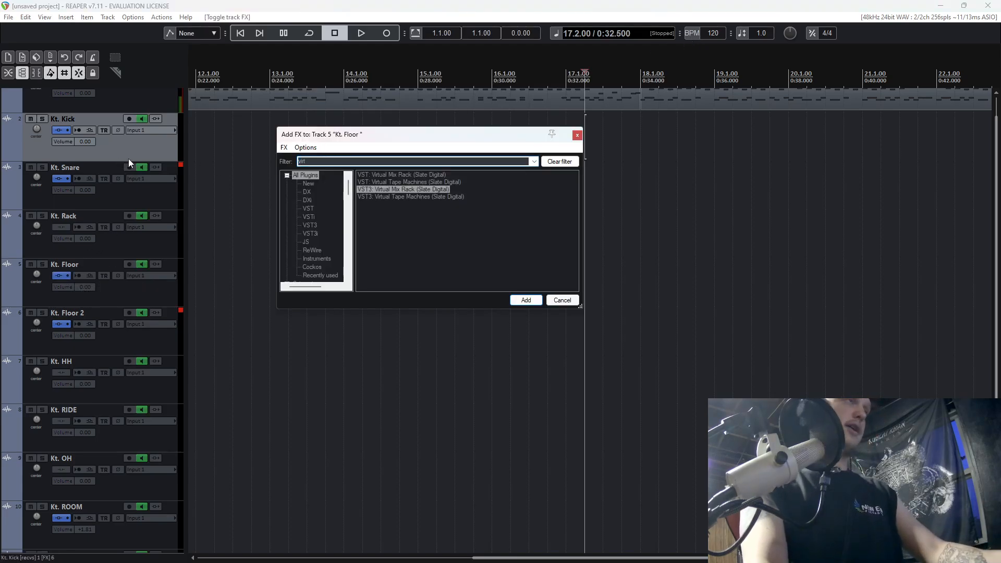
pyautogui.press('Return')
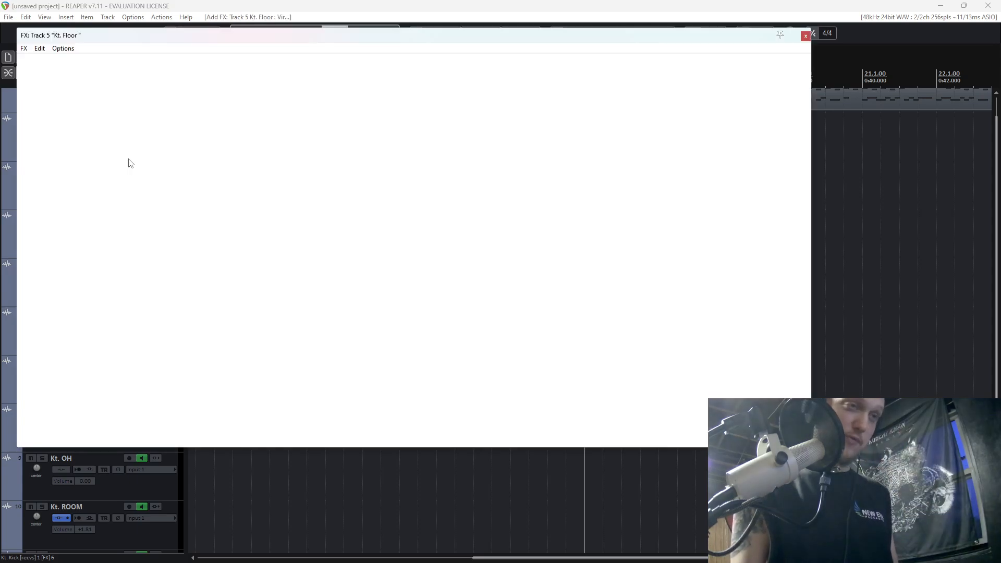
# Replace the empty Virtual Mix Rack on Kt. Floor with the copied Pro-Q 3 and Virtual Mix Rack chain, and hide the mixer.
pyautogui.press('Delete')
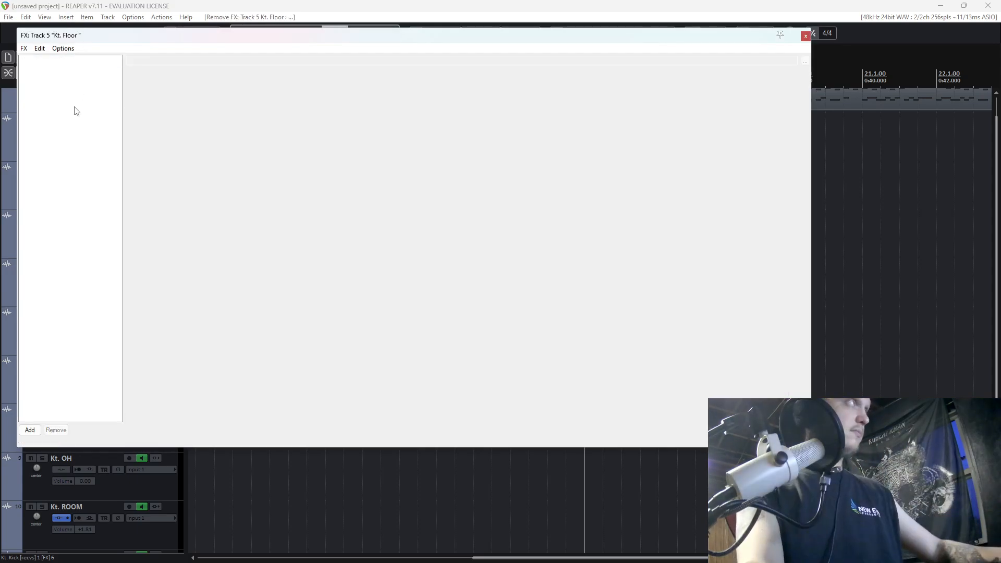
pyautogui.hotkey('ctrl', 'v')
pyautogui.click(991, 36)
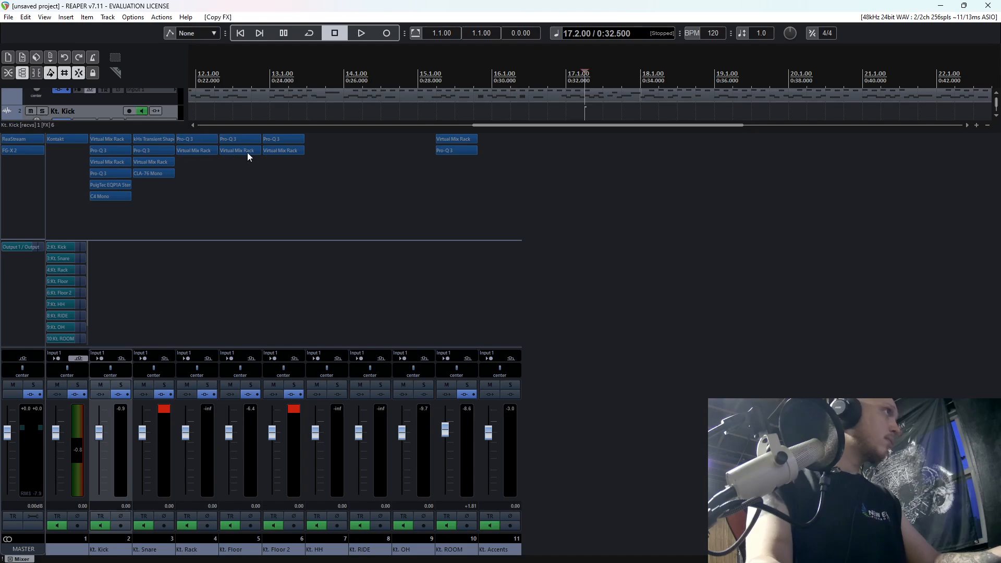
pyautogui.hotkey('ctrl', 'm')
# Play the full kit from position 17.2, audition Kt. Floor soloed from the same position, and unsolo it.
pyautogui.press('space')
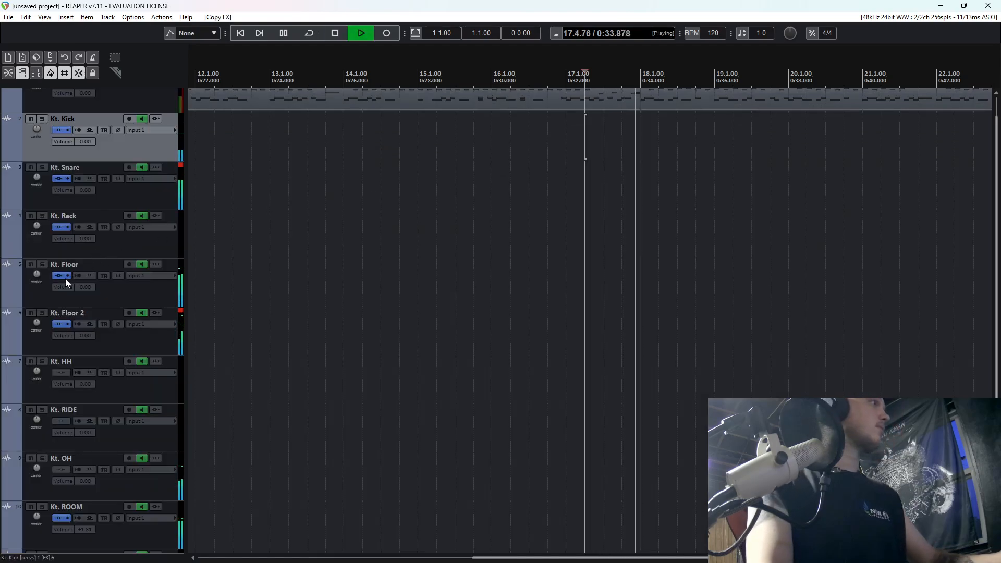
pyautogui.press('space')
pyautogui.click(45, 265)
pyautogui.press('space')
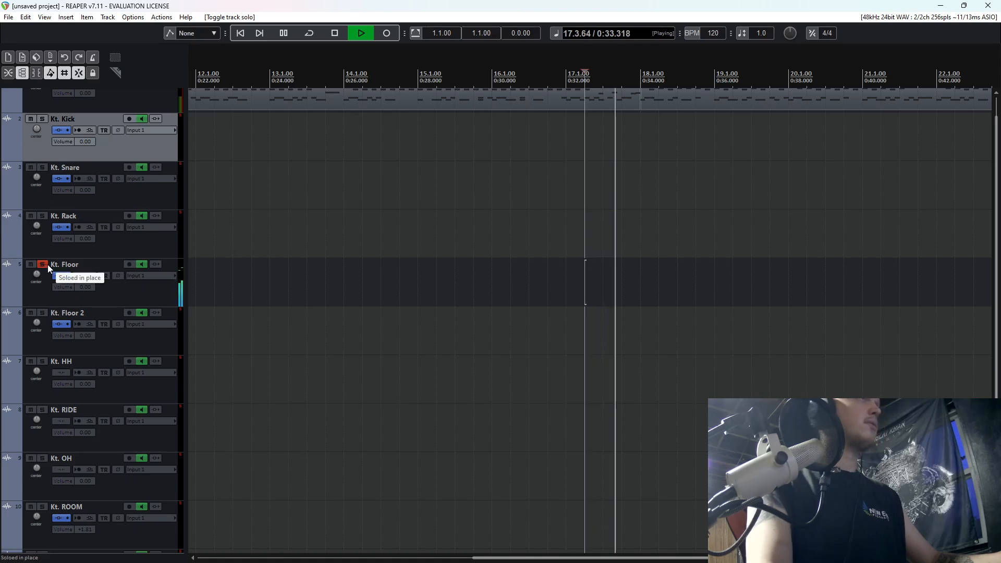
pyautogui.press('space')
pyautogui.click(48, 264)
# Audition Kt. Rack soloed from position 17.2, unsolo it, and replay the full kit for comparison.
pyautogui.click(41, 215)
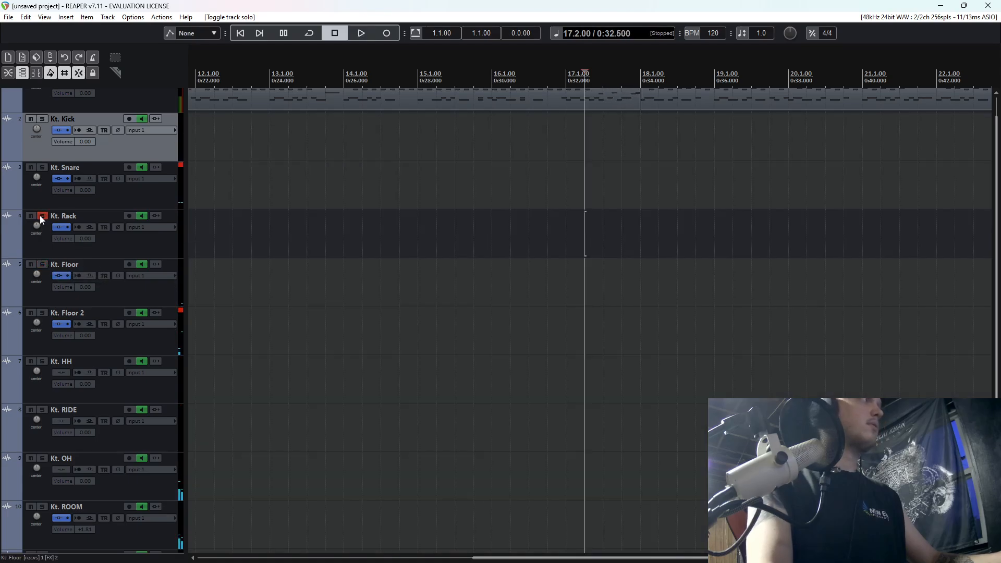
pyautogui.press('space')
pyautogui.press('space')
pyautogui.click(41, 215)
pyautogui.press('space')
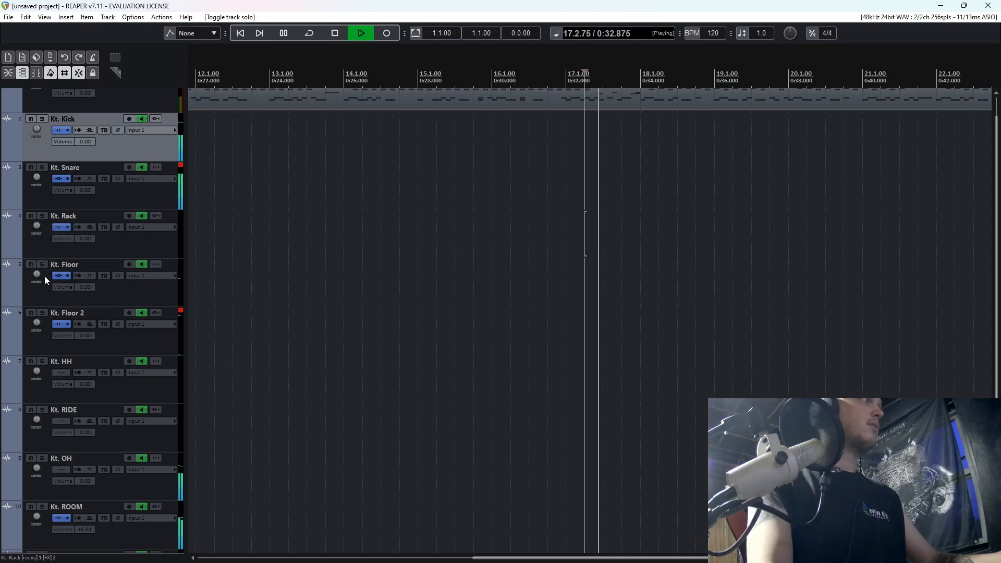
# Solo Kt. Floor and, in its Pro-Q 3, ease the 400 Hz cut to about -4.5 dB and the high boost to about +3.5 dB.
pyautogui.press('space')
pyautogui.click(45, 264)
pyautogui.press('space')
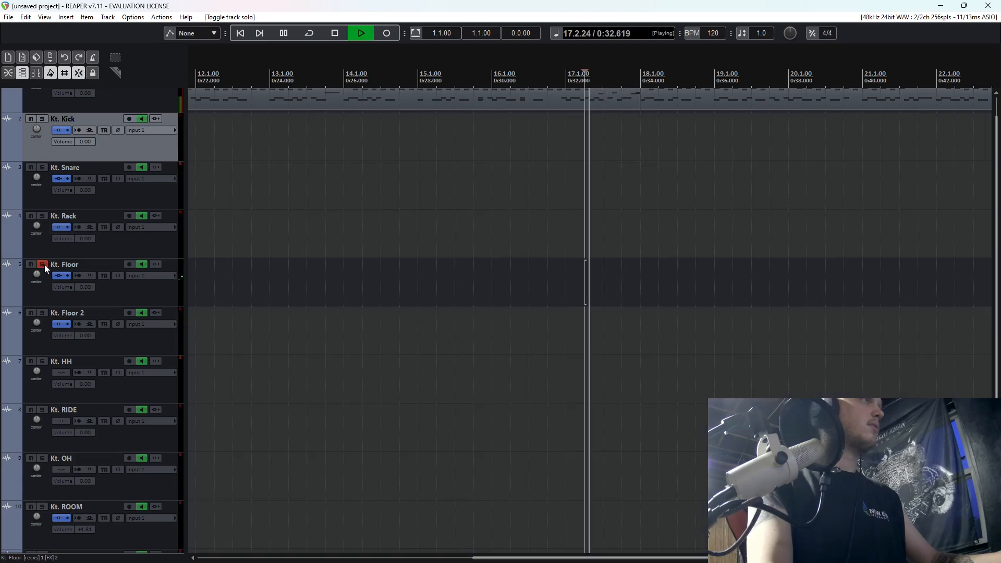
pyautogui.press('space')
pyautogui.click(77, 275)
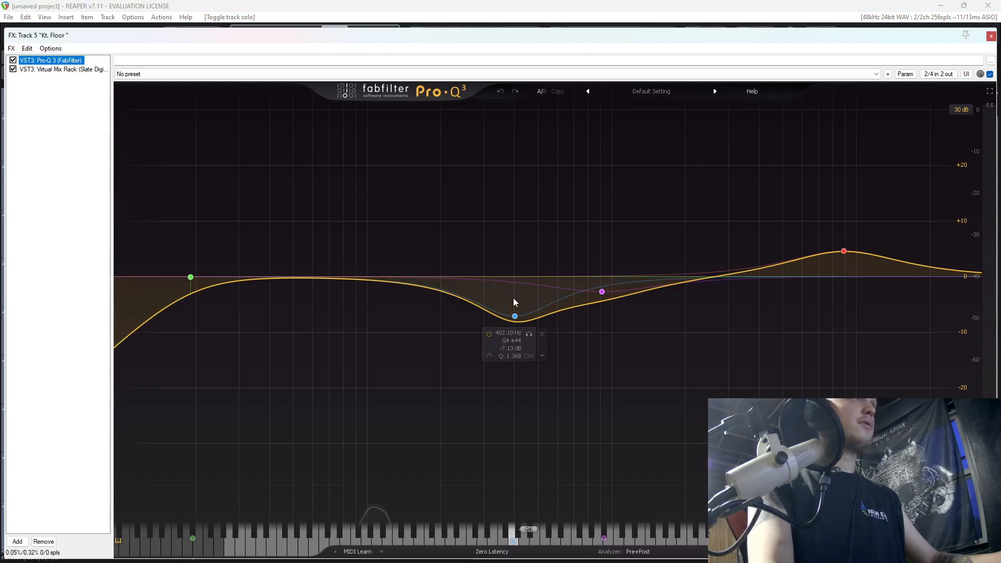
pyautogui.click(515, 305)
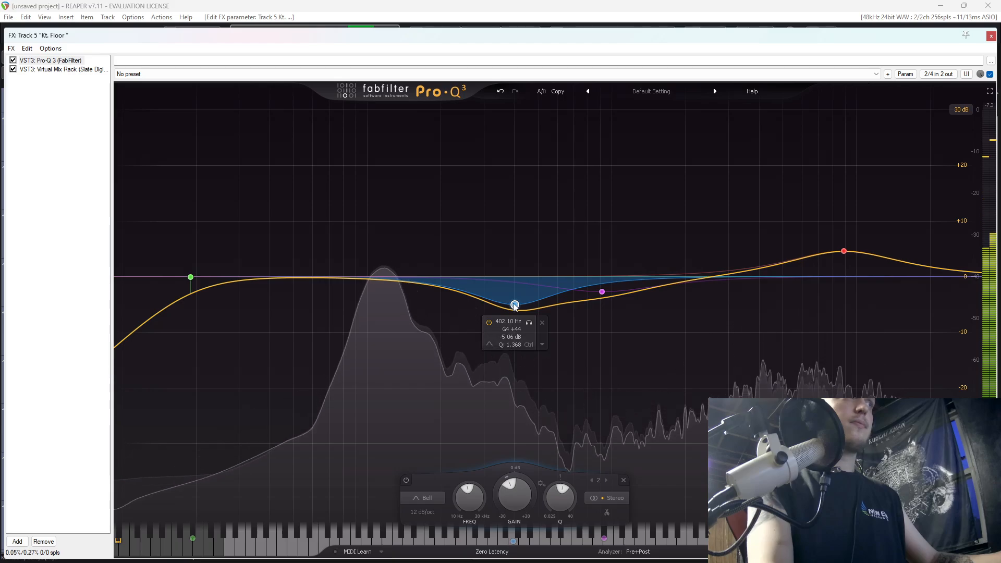
pyautogui.moveTo(514, 306); pyautogui.dragTo(512, 303)
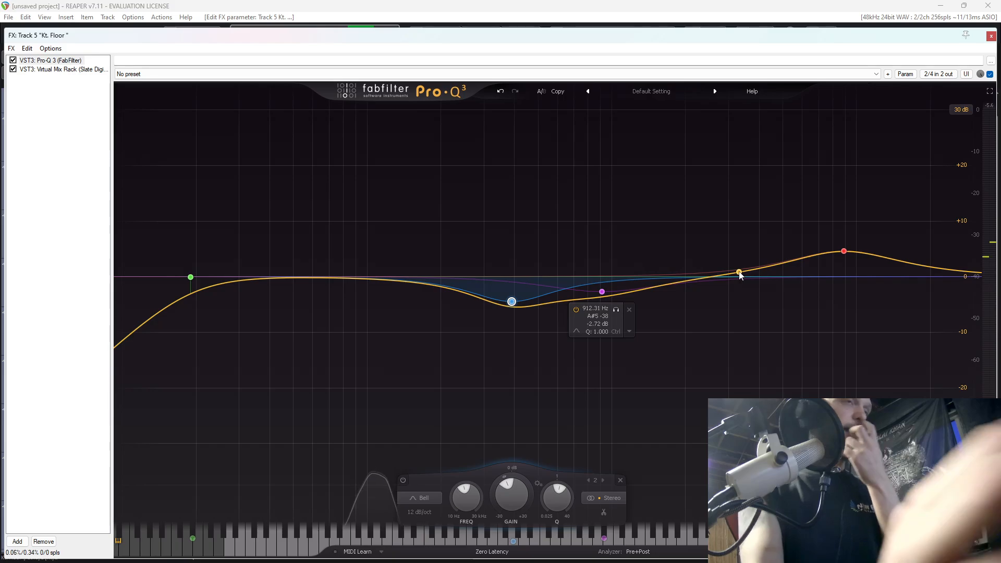
pyautogui.moveTo(844, 252); pyautogui.dragTo(848, 263)
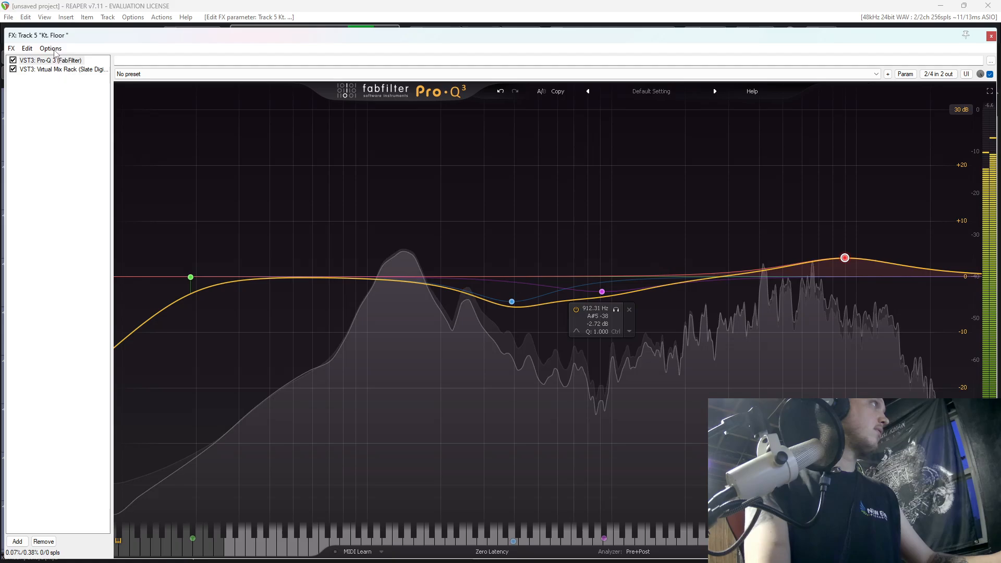
# Set the Gate:Classic threshold in Kt. Floor's Virtual Mix Rack to -21.7 dB during playback.
pyautogui.click(53, 69)
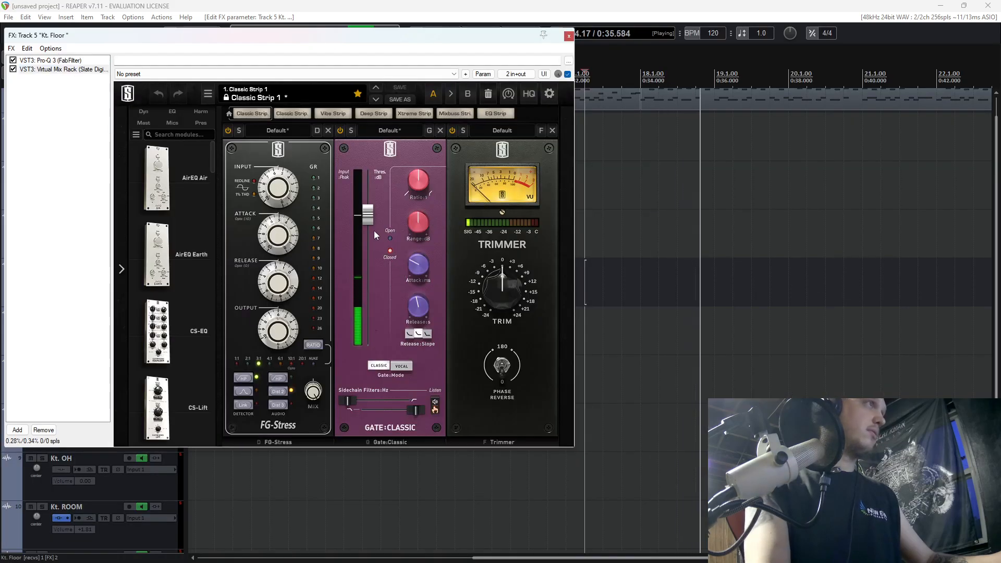
pyautogui.moveTo(368, 217); pyautogui.dragTo(369, 228)
pyautogui.press('space')
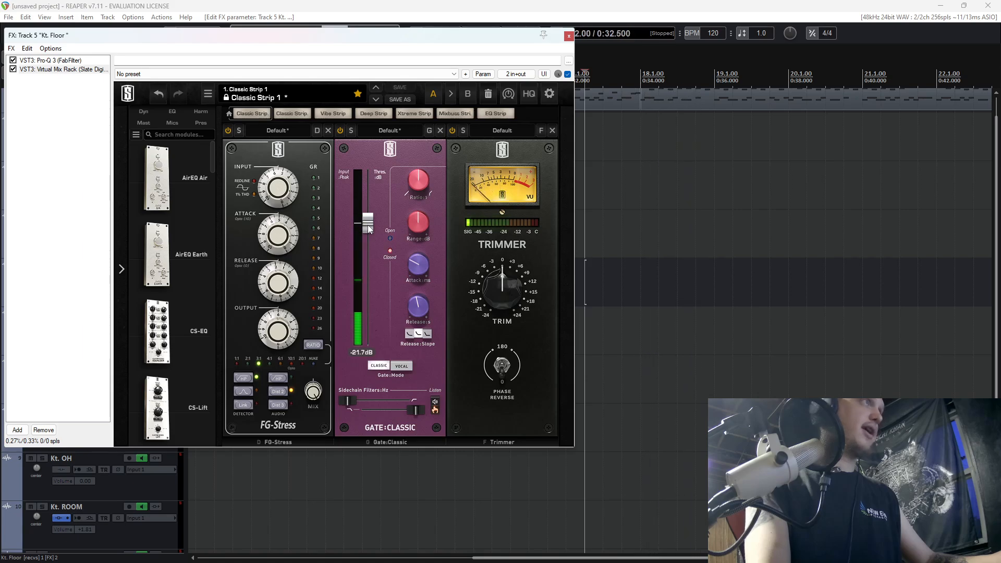
# Set the FG-Stress input on Kt. Floor to 5.80 while listening, and close the track's FX windows without adding another plugin.
pyautogui.press('space')
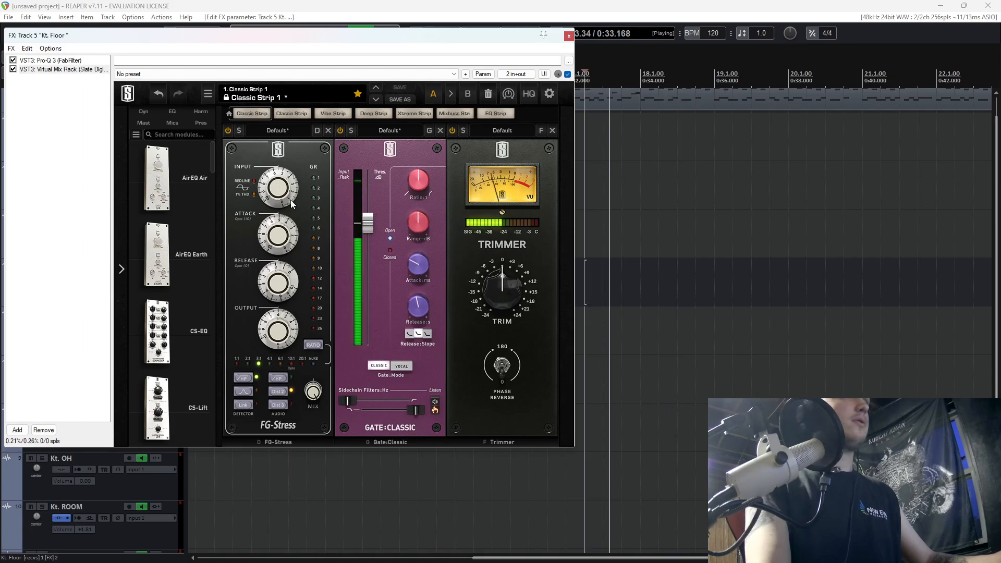
pyautogui.moveTo(283, 194); pyautogui.dragTo(283, 192)
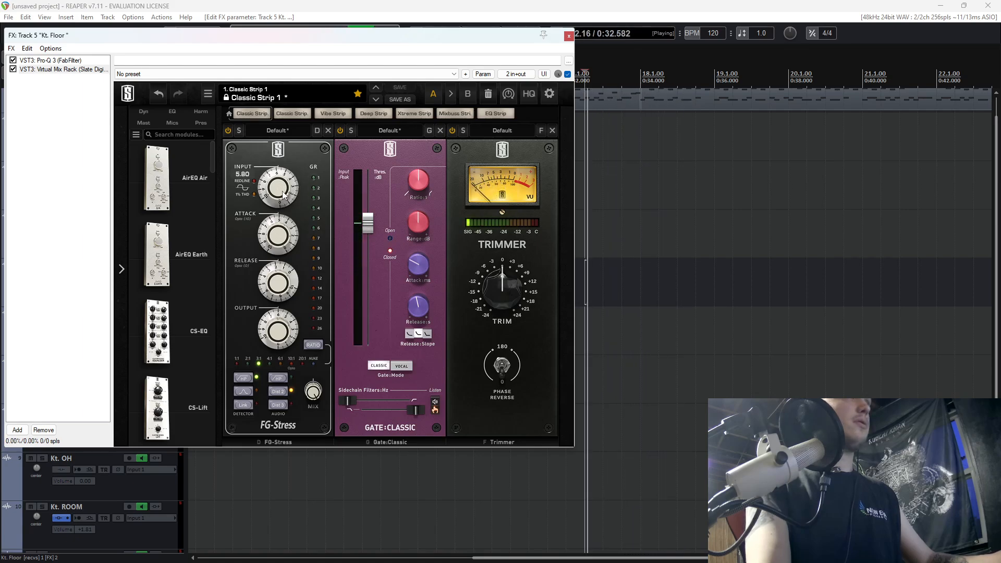
pyautogui.press('space')
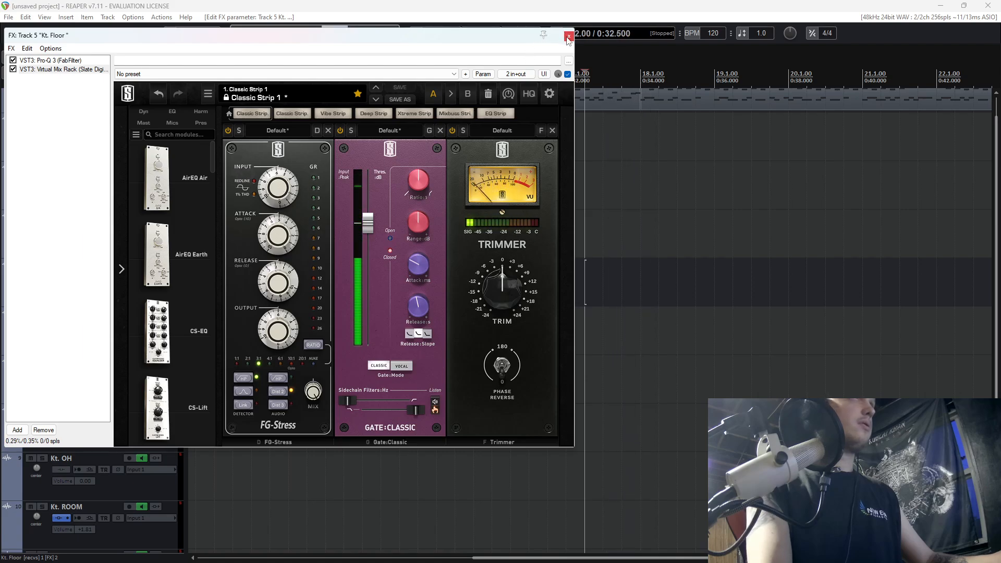
pyautogui.click(17, 430)
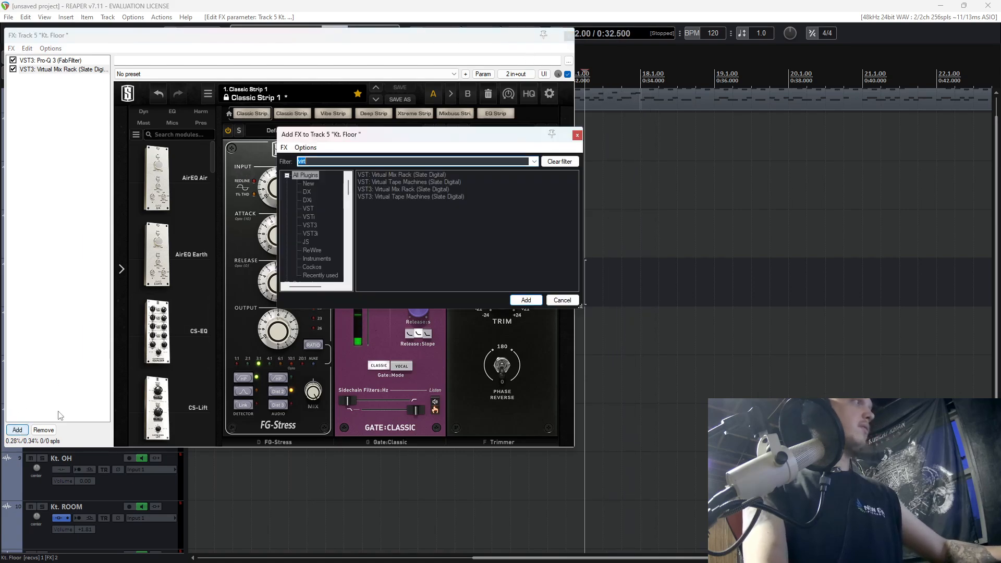
pyautogui.click(569, 37)
pyautogui.click(569, 35)
pyautogui.click(574, 134)
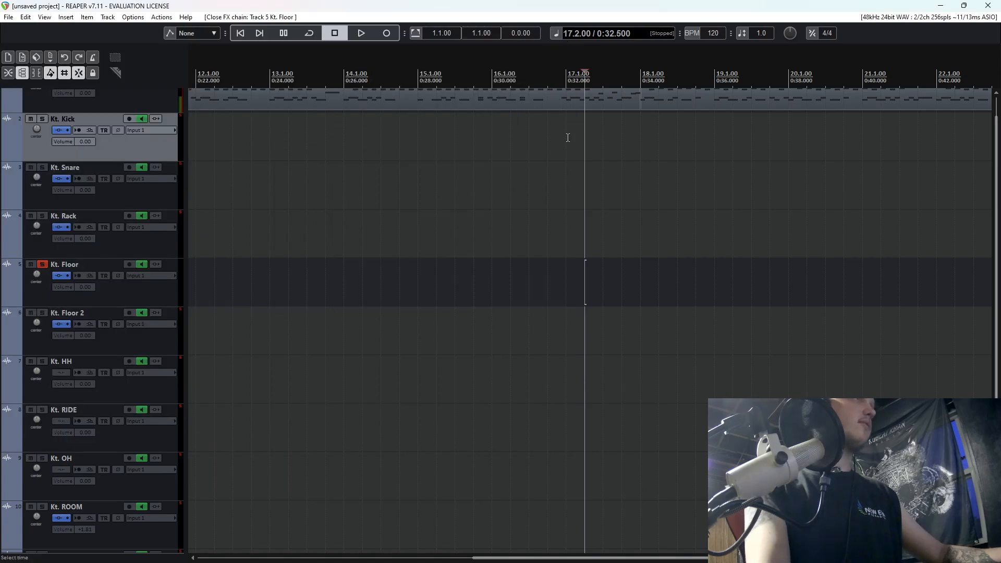
# Unsolo Kt. Floor, play the full kit from position 17.2 to check the toms, and show the mixer.
pyautogui.click(42, 264)
pyautogui.press('space')
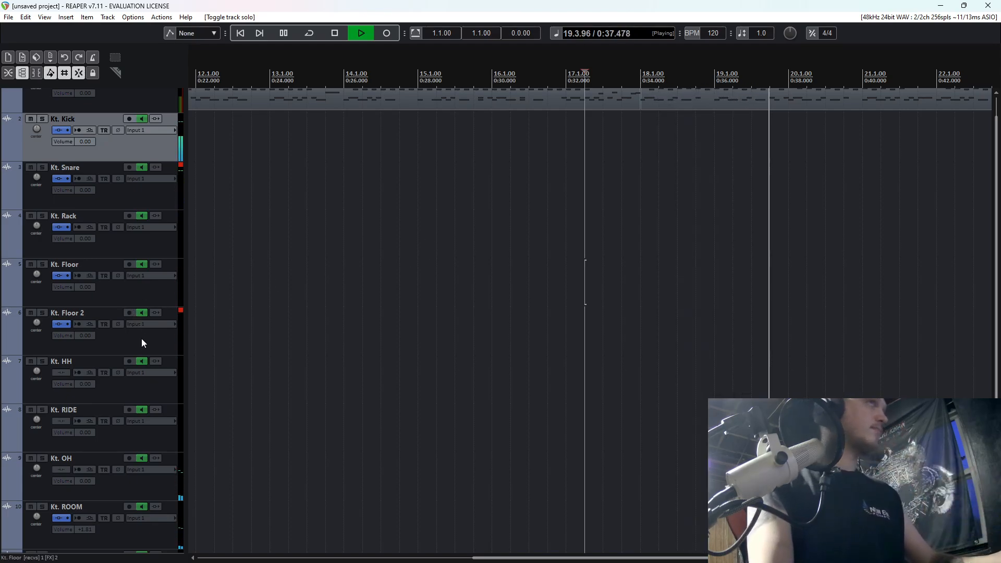
pyautogui.press('space')
pyautogui.scroll(-1, 149, 345)
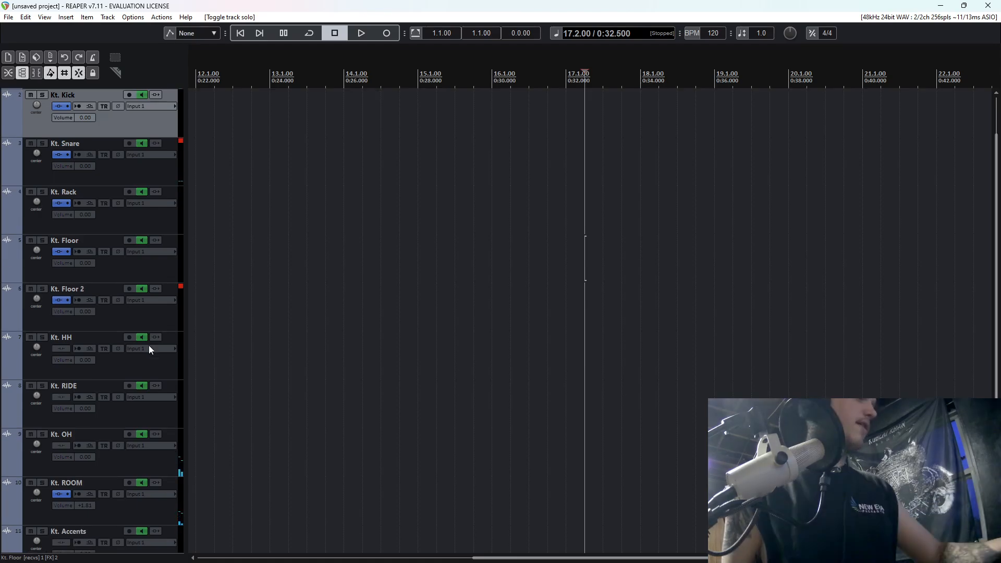
pyautogui.hotkey('ctrl', 'm')
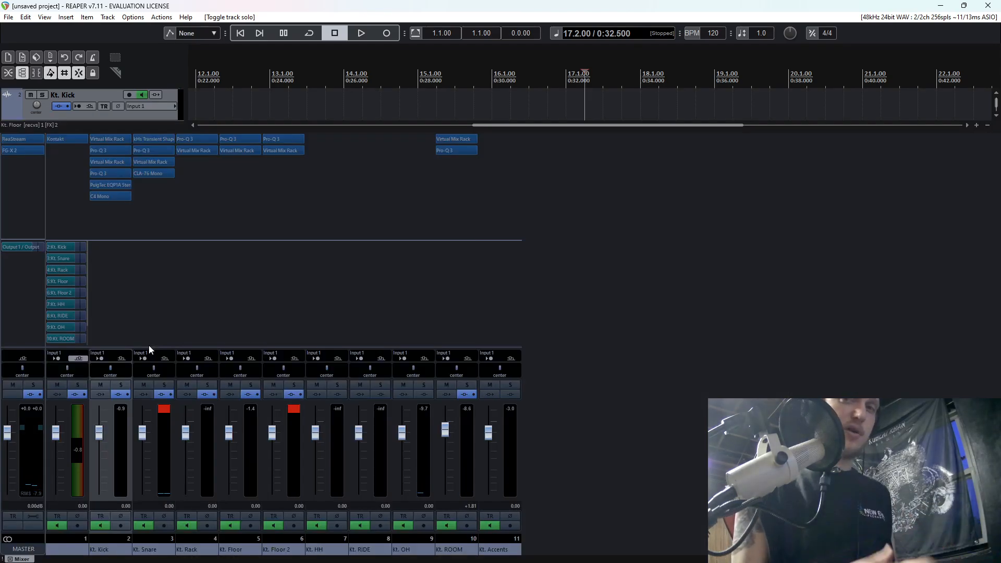
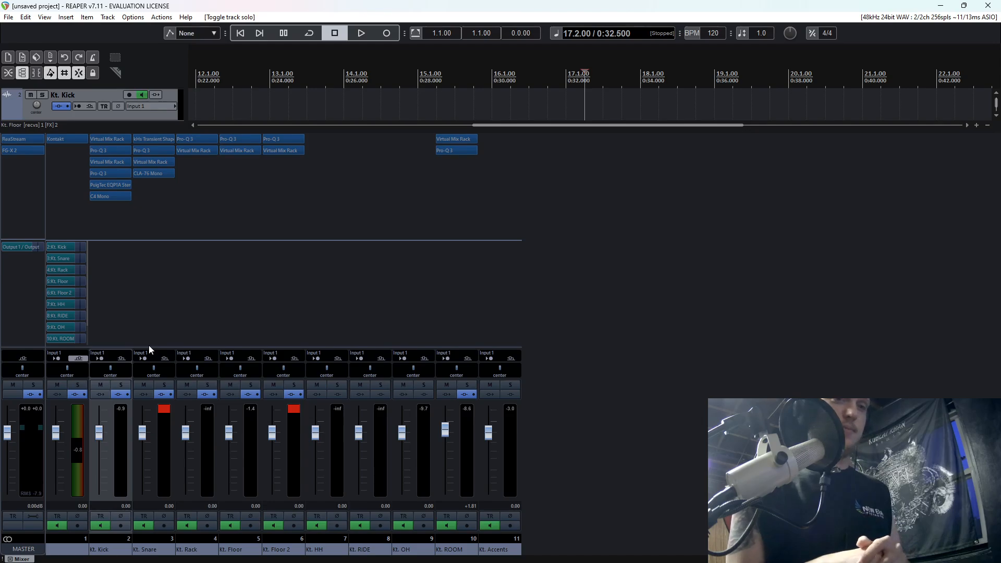
# Hide the mixer and play the full kit briefly from position 17.2 to check the tom fill in context.
pyautogui.hotkey('ctrl', 'm')
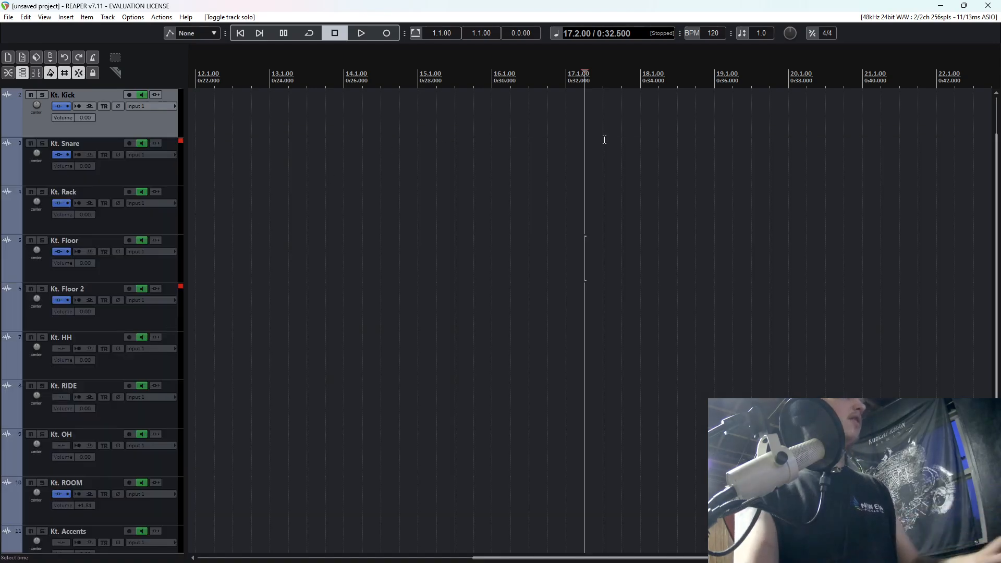
pyautogui.scroll(1, 997, 174)
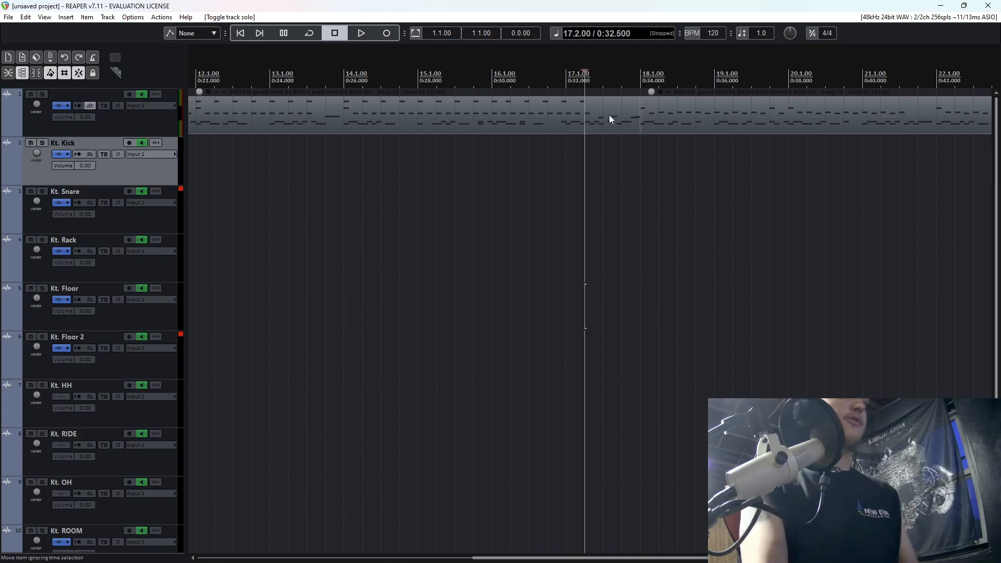
pyautogui.press('space')
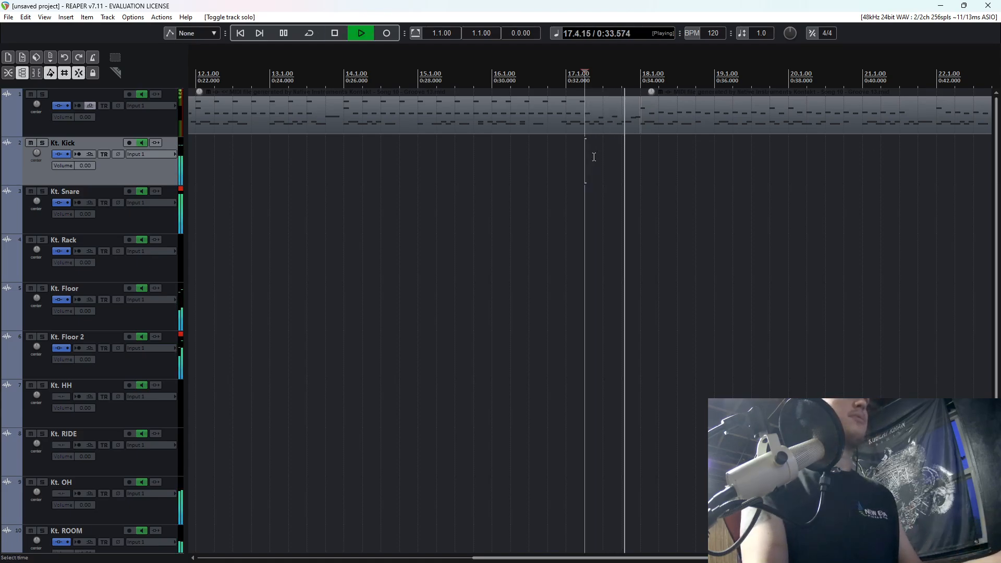
pyautogui.press('space')
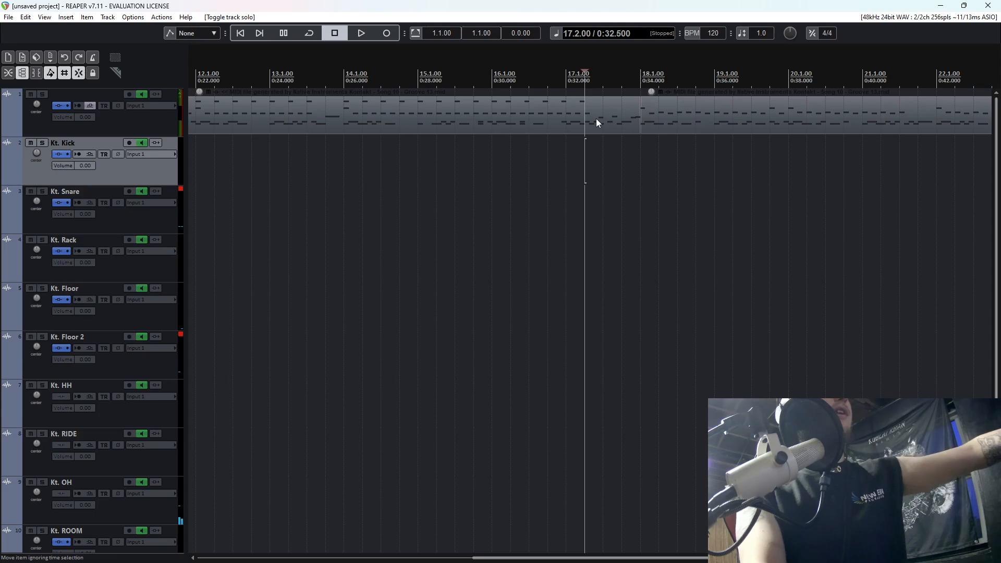
pyautogui.scroll(-2, 143, 336)
pyautogui.scroll(2, 144, 337)
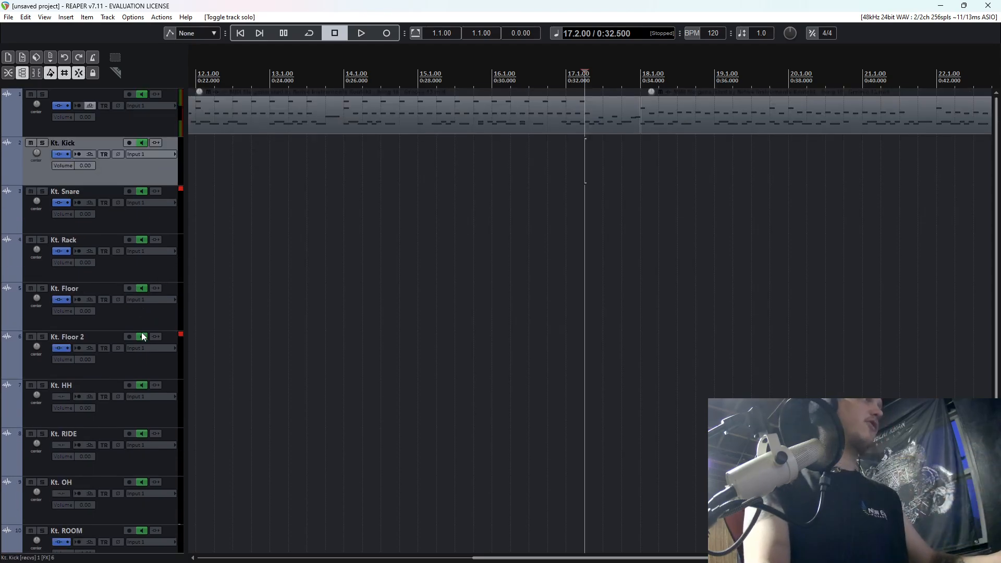
# Replay the full kit from position 17.2 and from the start of the drum part at 2.1, and stop playback.
pyautogui.press('space')
pyautogui.scroll(-1, 326, 247)
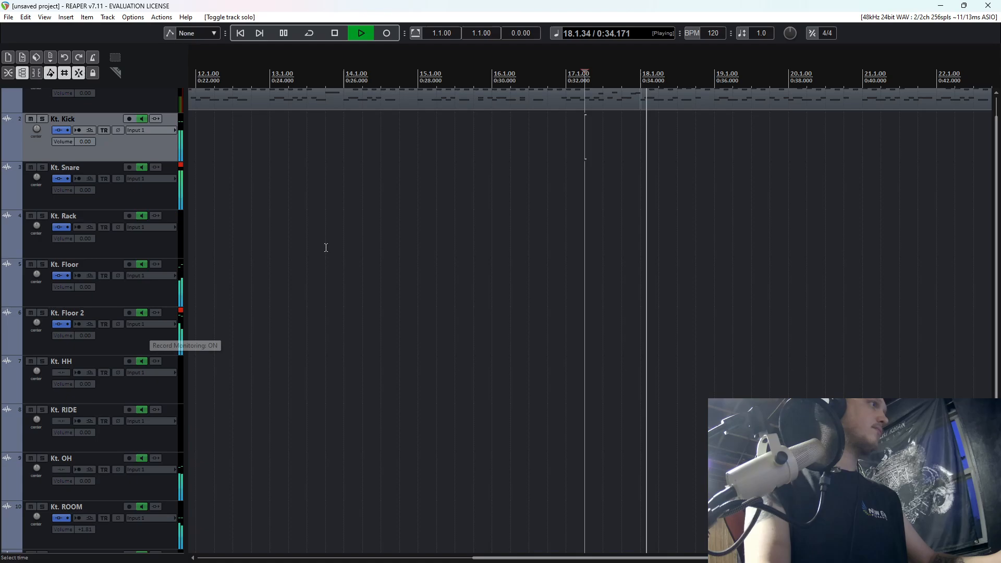
pyautogui.scroll(-4, 297, 217)
pyautogui.press('Home')
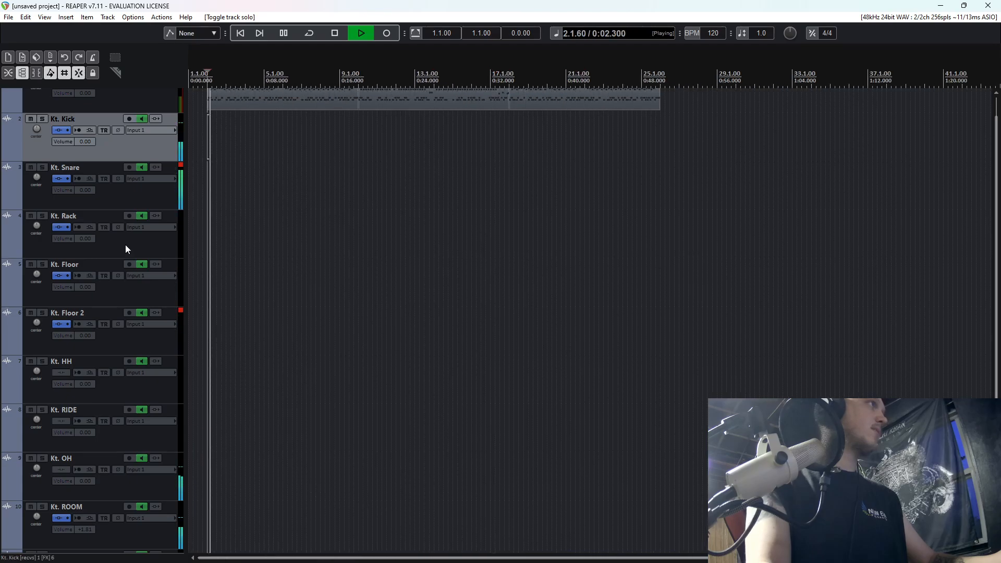
pyautogui.press('space')
# Switch to the web browser and search the Logic Pro plug-ins page for "saturation".
pyautogui.hotkey('alt', 'Tab')
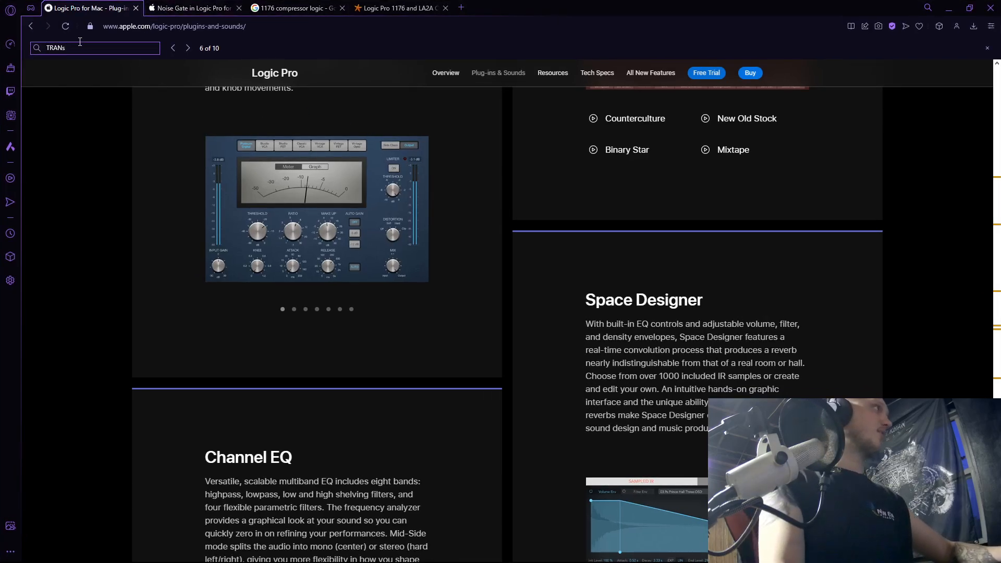
pyautogui.write('sat')
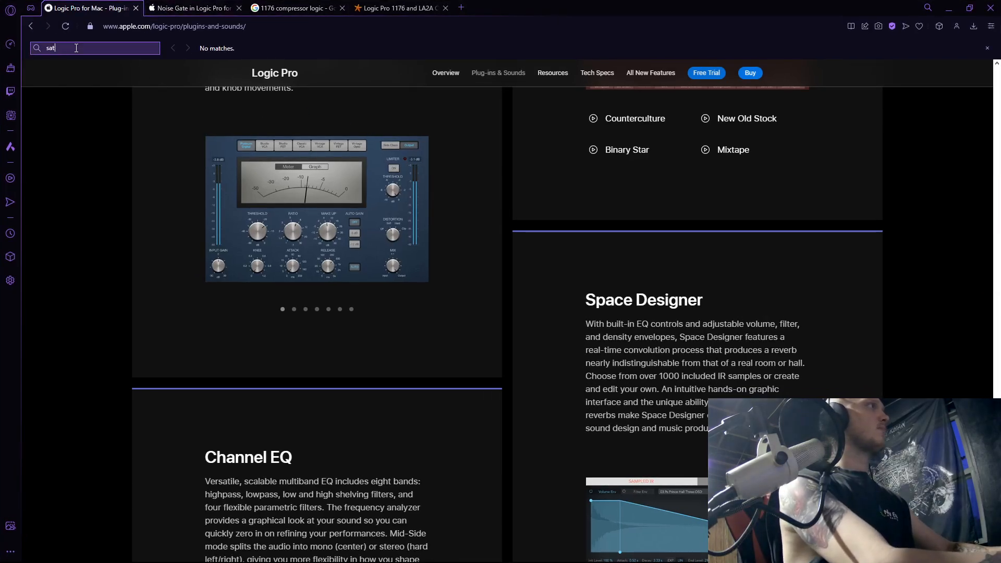
pyautogui.write('yuration')
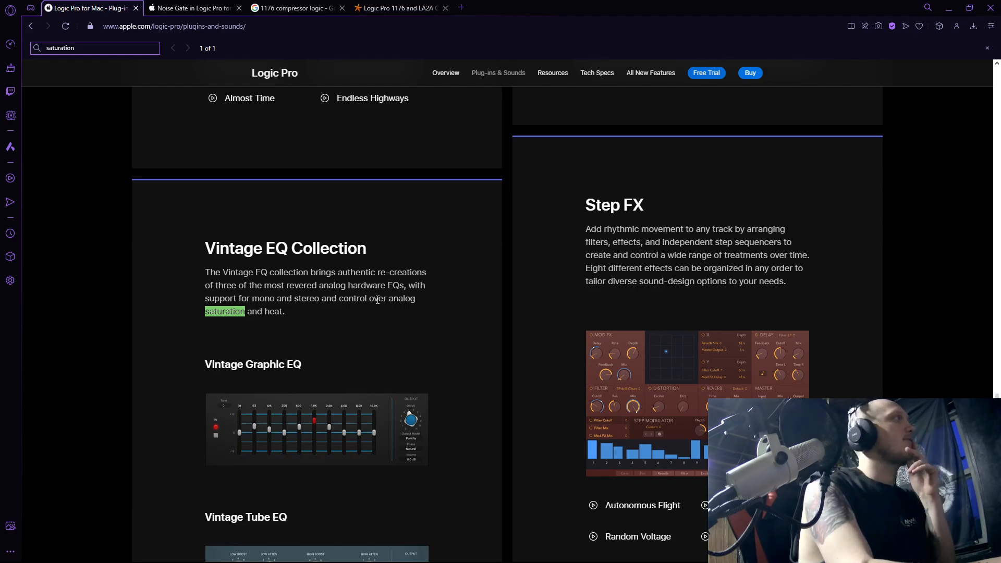
# Search the Logic Pro plug-ins page for "distortion" and cycle through the matches.
pyautogui.hotkey('ctrl', 'a')
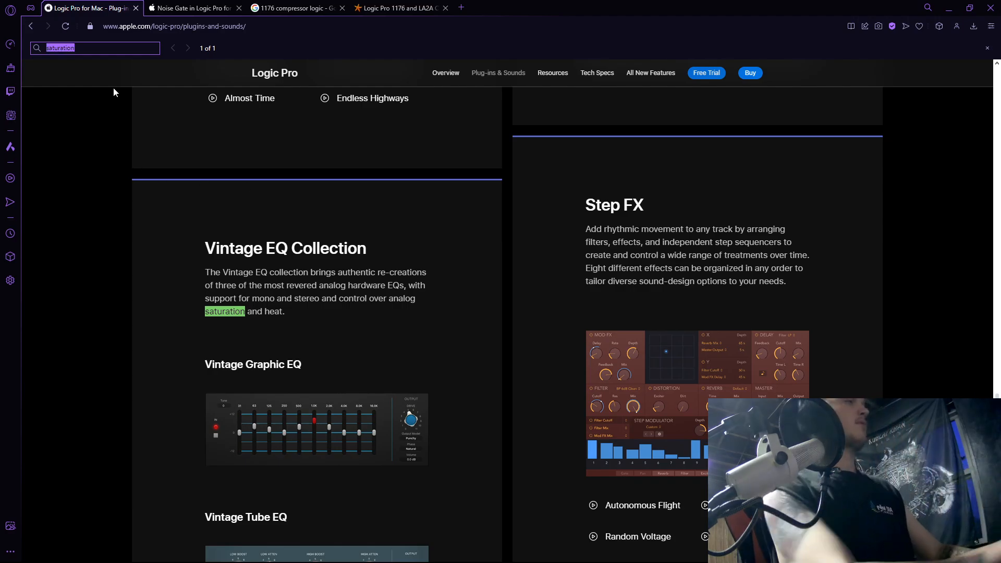
pyautogui.write('distortion')
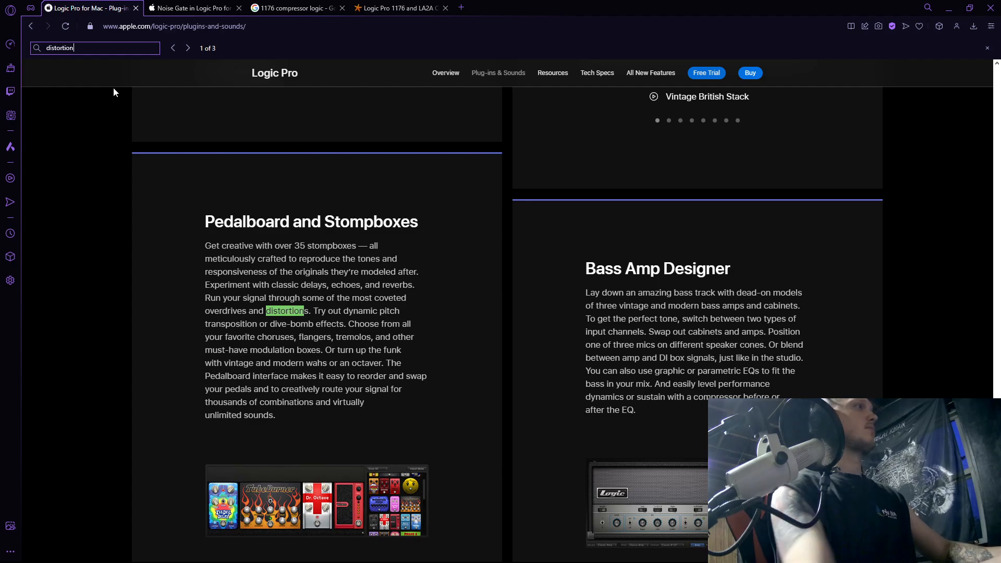
pyautogui.scroll(-1, 415, 190)
pyautogui.press('Return')
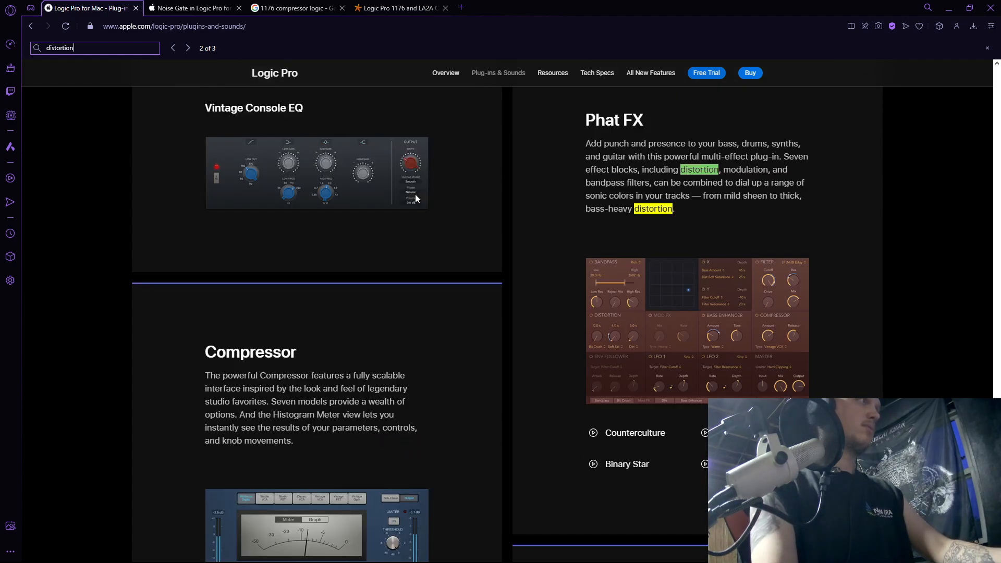
pyautogui.press('Return')
pyautogui.press('Return')
# Look through the plug-in descriptions on the Logic Pro page for a saturation or distortion effect, and return to REAPER.
pyautogui.scroll(-3, 415, 197)
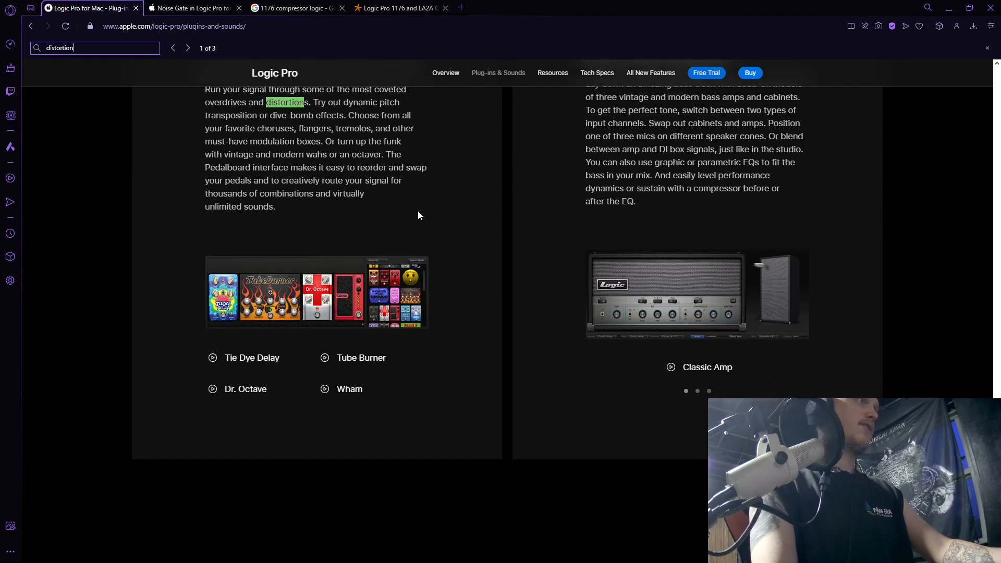
pyautogui.scroll(-5, 422, 216)
pyautogui.scroll(8, 429, 224)
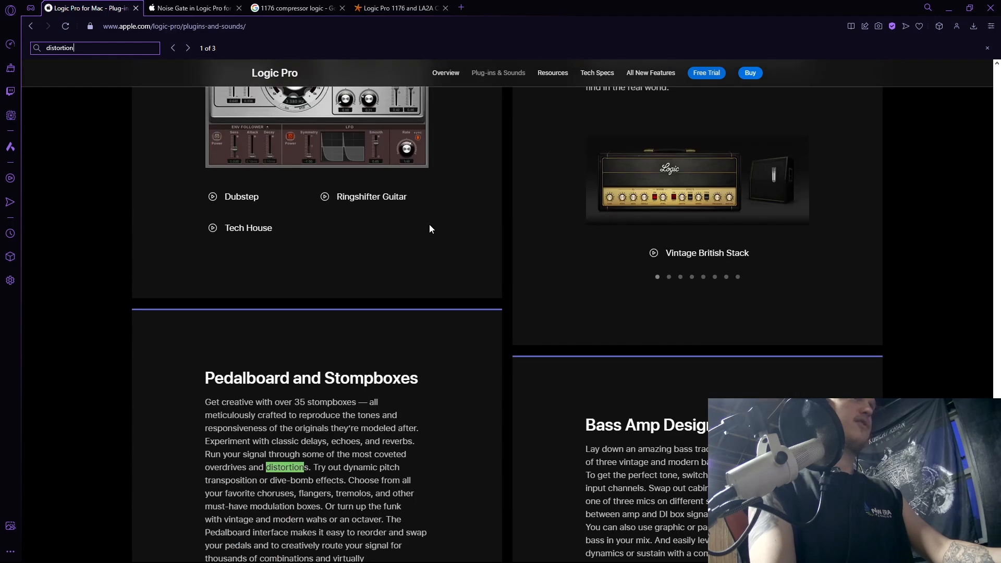
pyautogui.scroll(15, 430, 229)
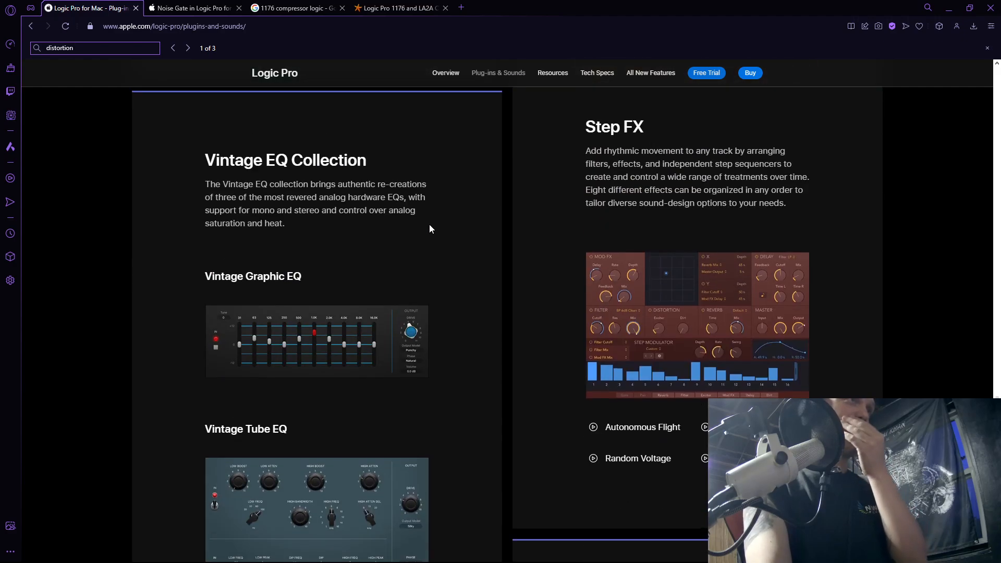
pyautogui.scroll(12, 429, 228)
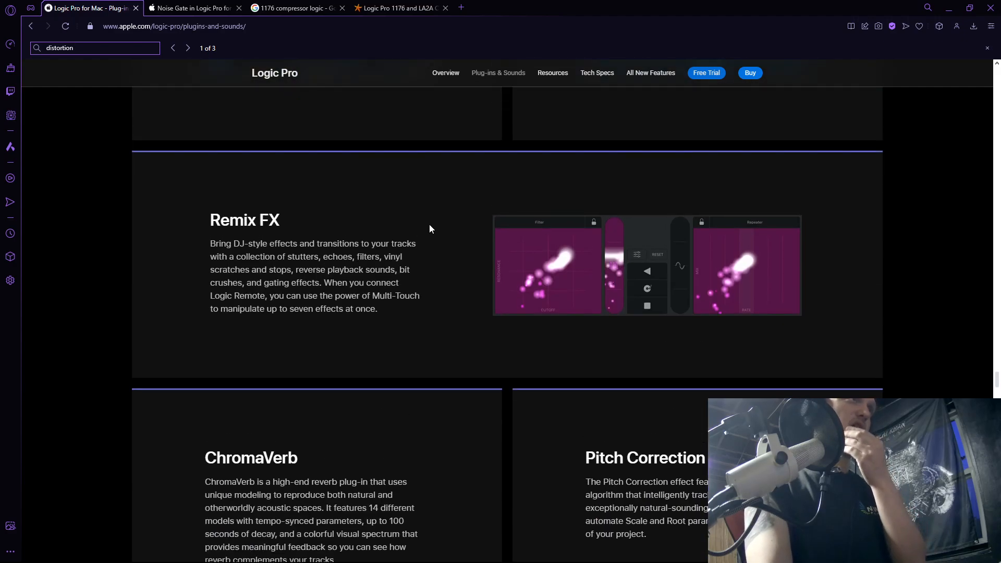
pyautogui.scroll(5, 430, 228)
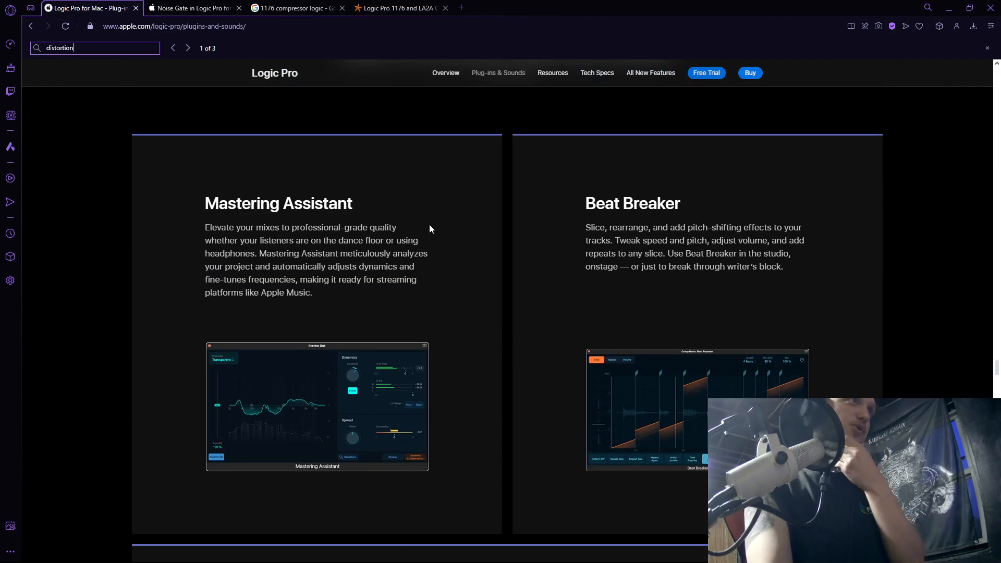
pyautogui.click(944, 9)
# Play from position 2.1 with Kt. HH briefly soloed to check for a separate hi-hat signal, and stop with it unsoloed.
pyautogui.click(206, 163)
pyautogui.scroll(5, 225, 163)
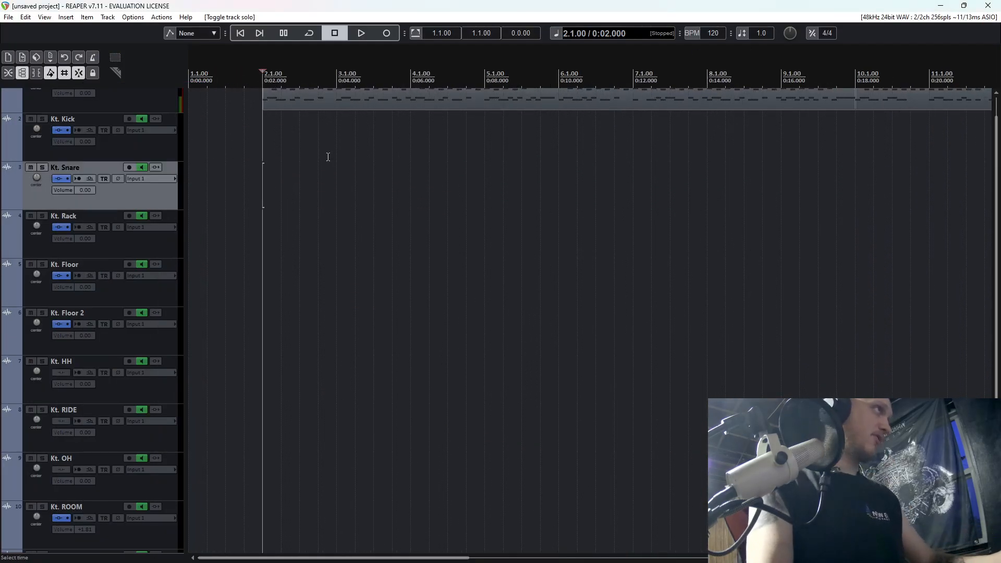
pyautogui.scroll(-3, 146, 307)
pyautogui.press('space')
pyautogui.click(39, 286)
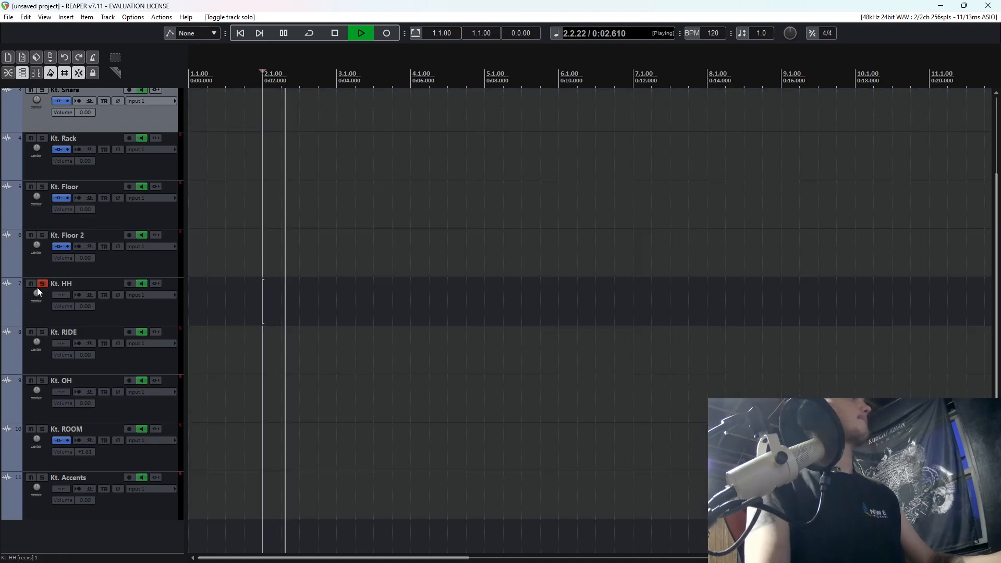
pyautogui.click(39, 286)
pyautogui.press('space')
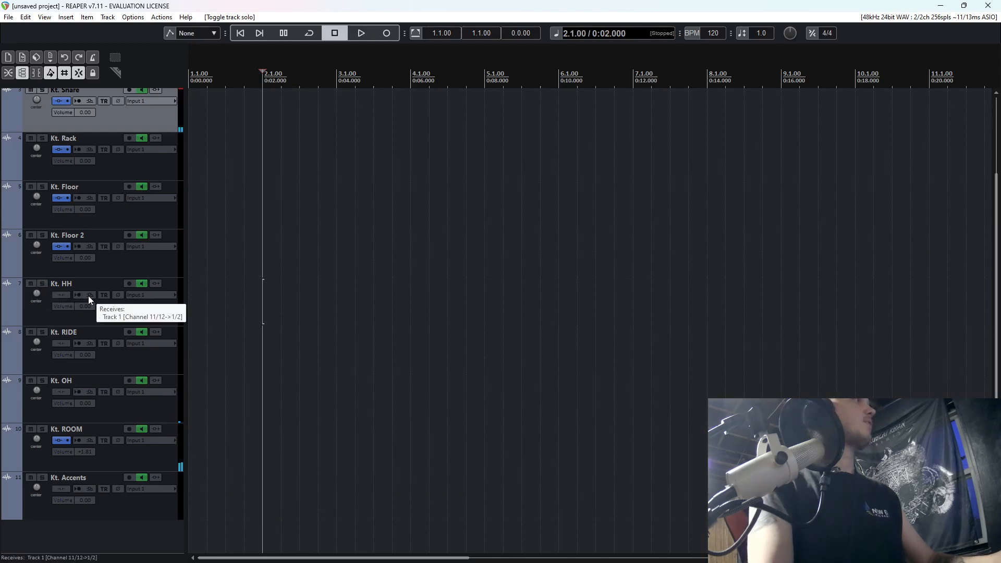
# Open Kontakt on track 1, show the overheads balance controls for the OH channel, and close the FX window.
pyautogui.scroll(1, 71, 127)
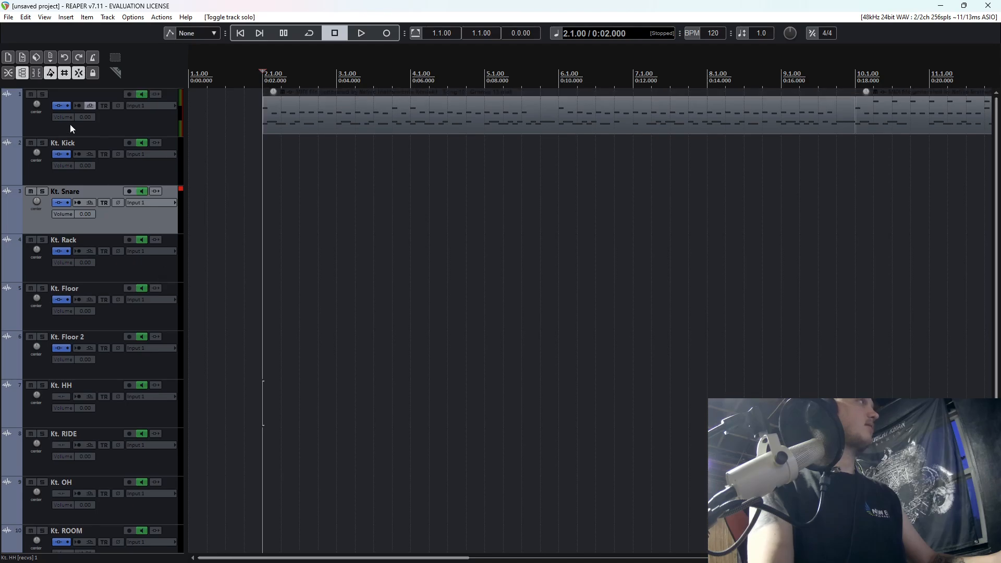
pyautogui.click(59, 105)
pyautogui.scroll(-3, 719, 332)
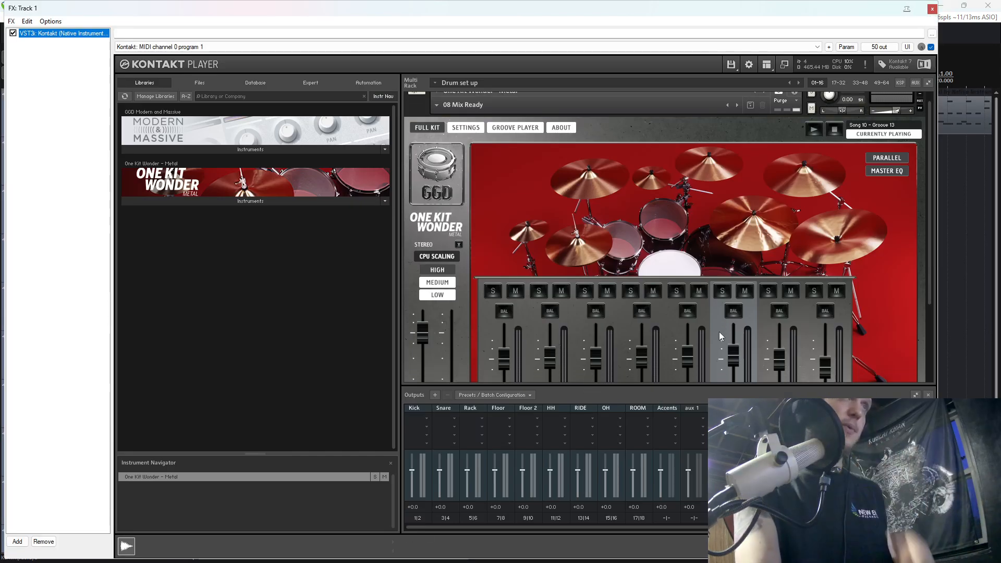
pyautogui.scroll(-1, 721, 332)
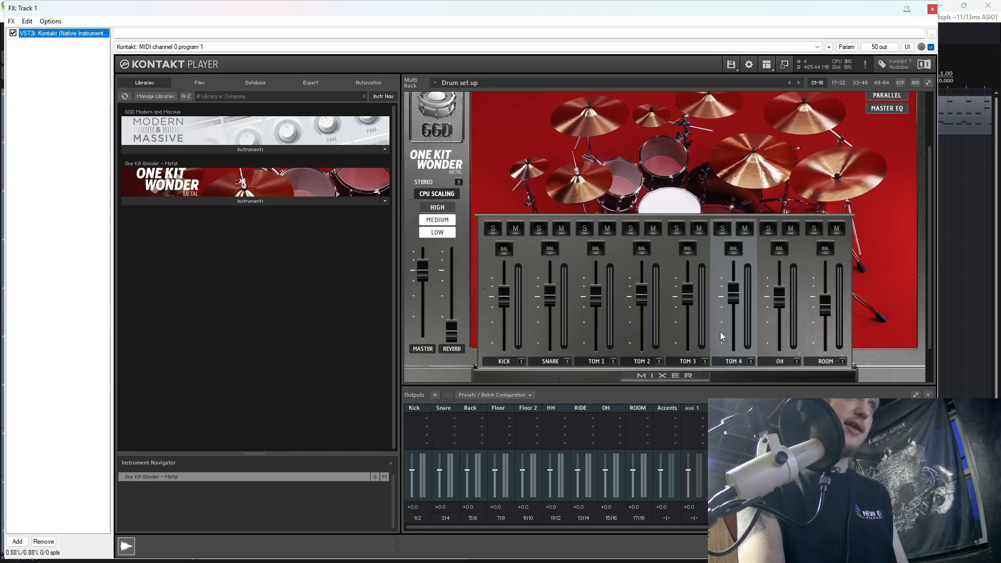
pyautogui.click(785, 248)
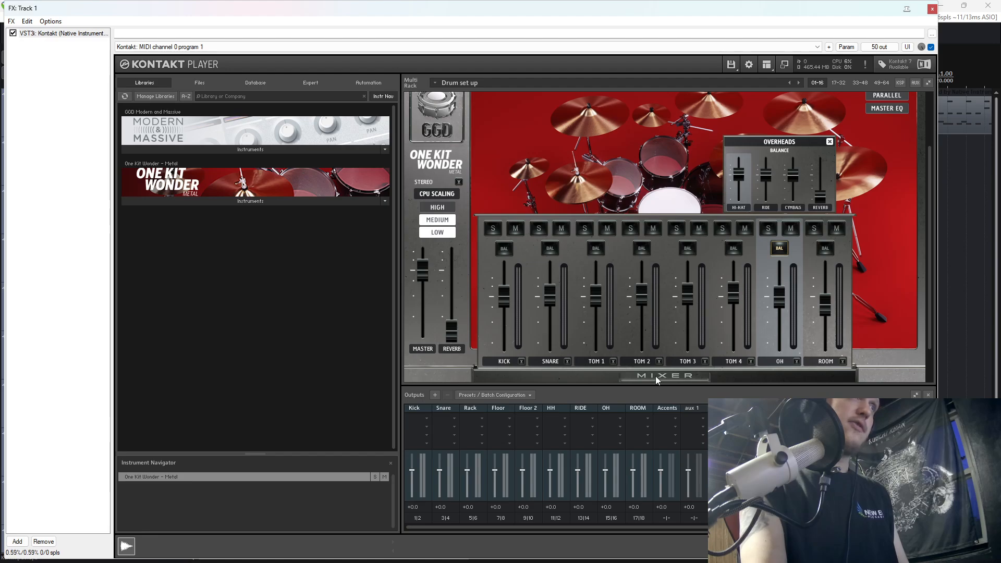
pyautogui.click(676, 376)
pyautogui.click(932, 9)
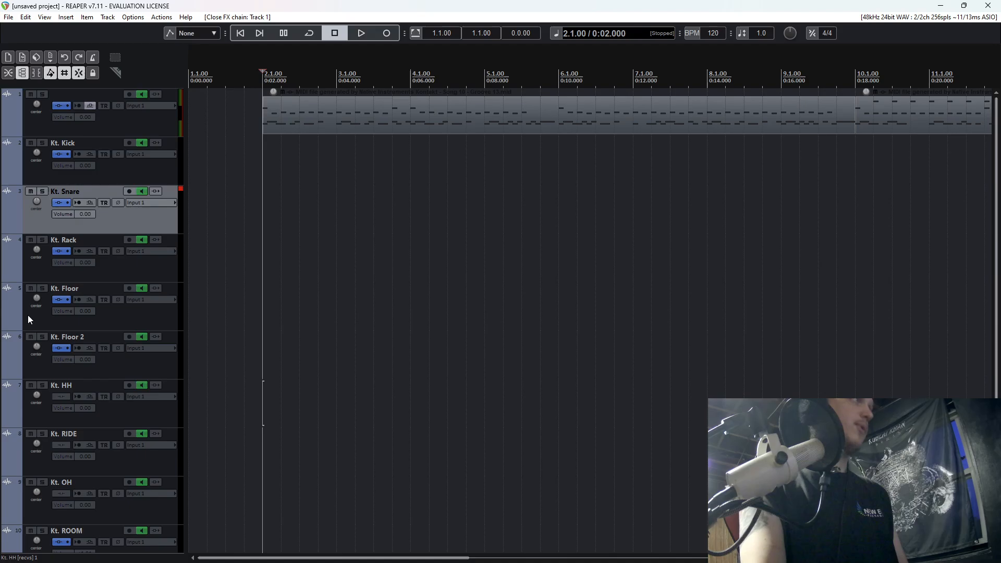
# Solo Kt. OH and play it from position 2.1 in two short passes, unsoloing it after each.
pyautogui.scroll(-3, 83, 323)
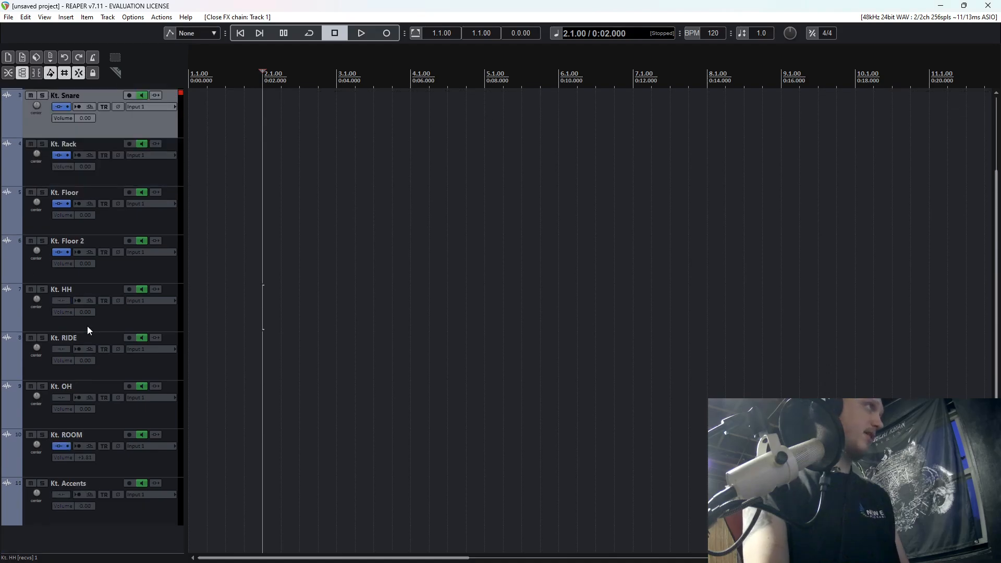
pyautogui.click(44, 388)
pyautogui.press('space')
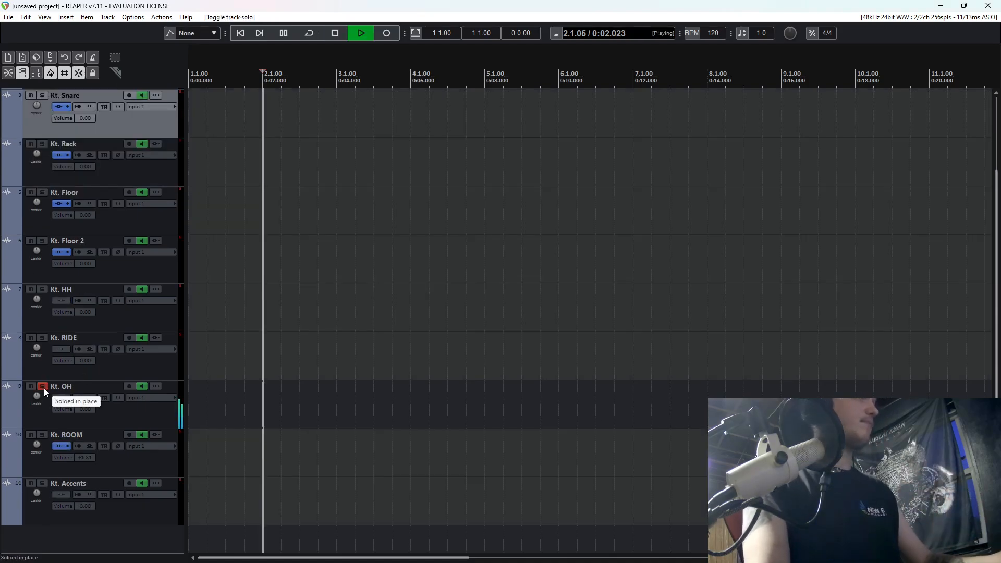
pyautogui.press('space')
pyautogui.click(44, 388)
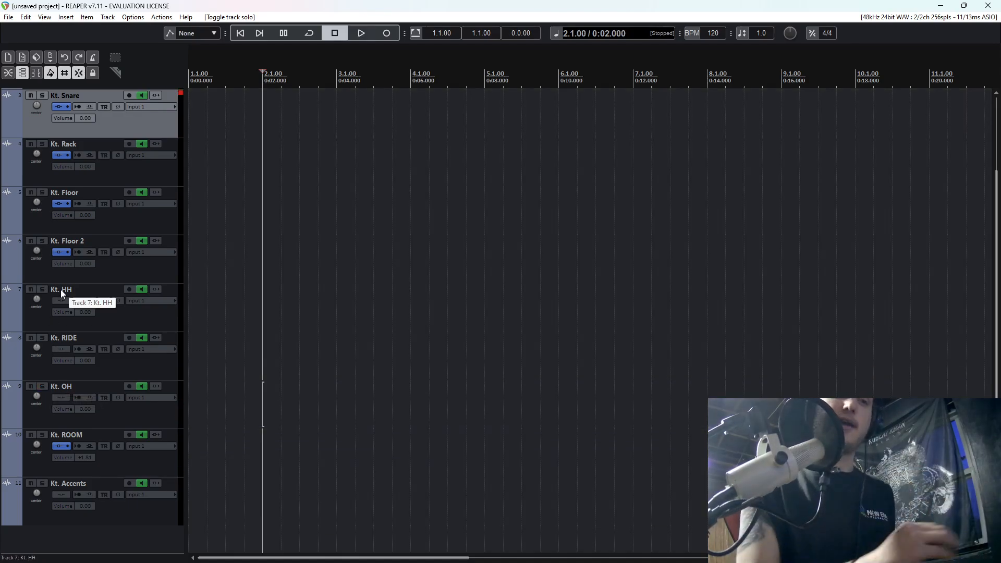
pyautogui.click(42, 387)
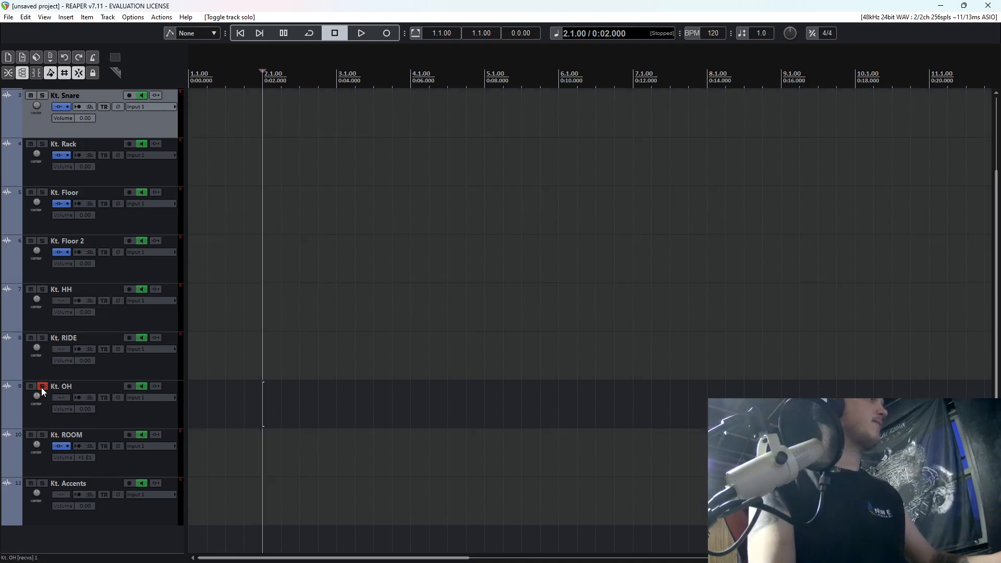
pyautogui.press('space')
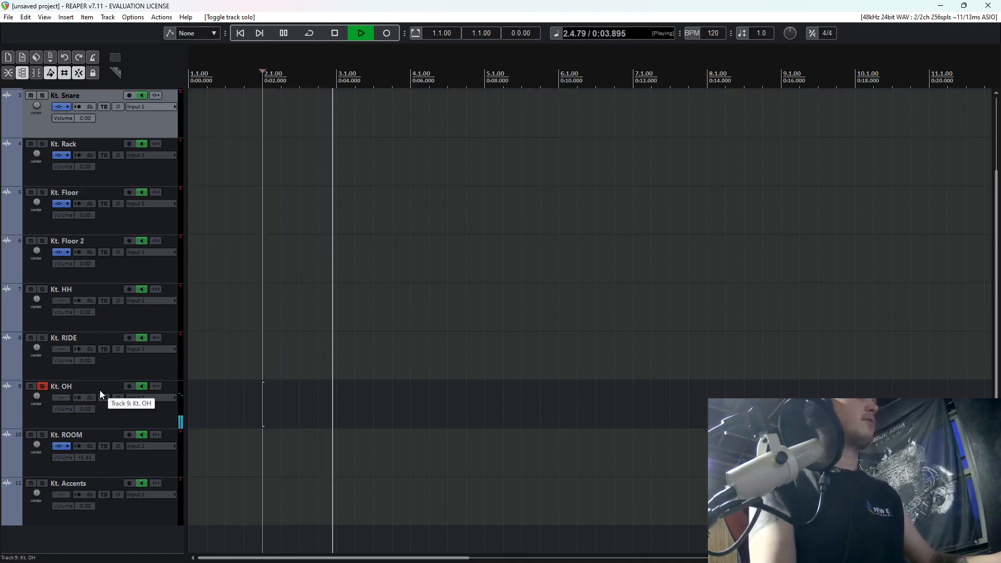
pyautogui.press('space')
pyautogui.click(42, 386)
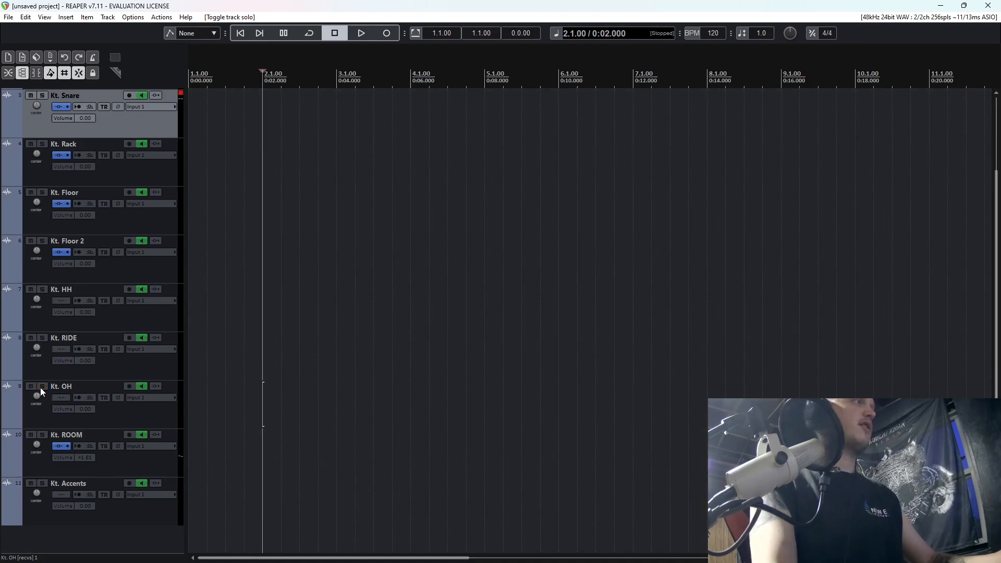
# Solo and play Kt. OH, and add the VST3 FabFilter Pro-Q 3 equalizer to the track.
pyautogui.click(42, 387)
pyautogui.press('space')
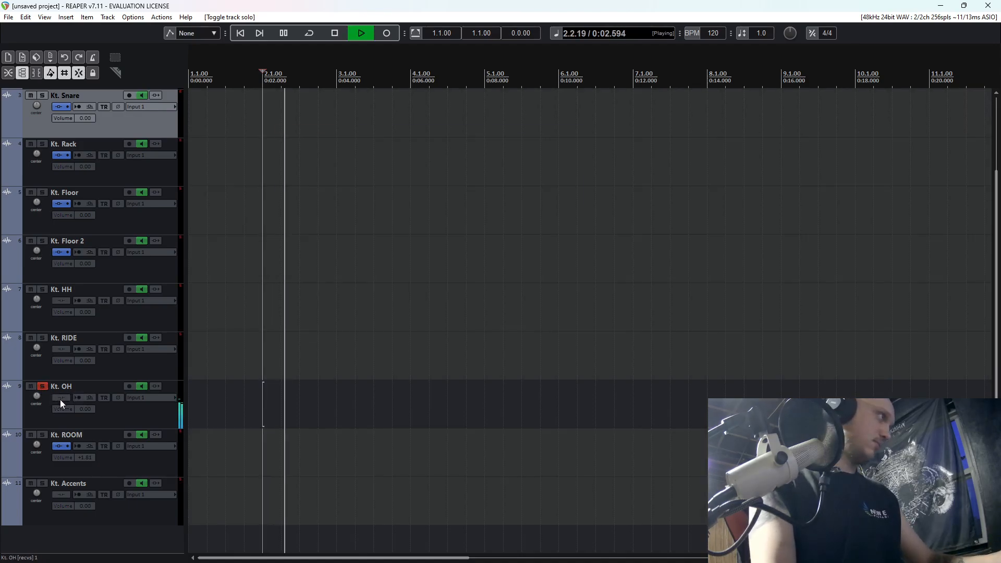
pyautogui.click(61, 399)
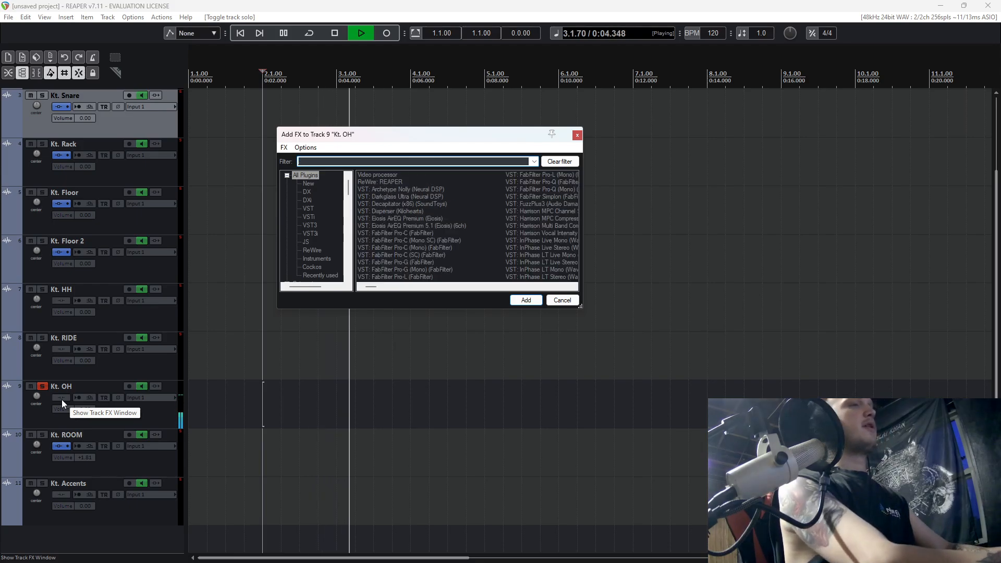
pyautogui.write('pro')
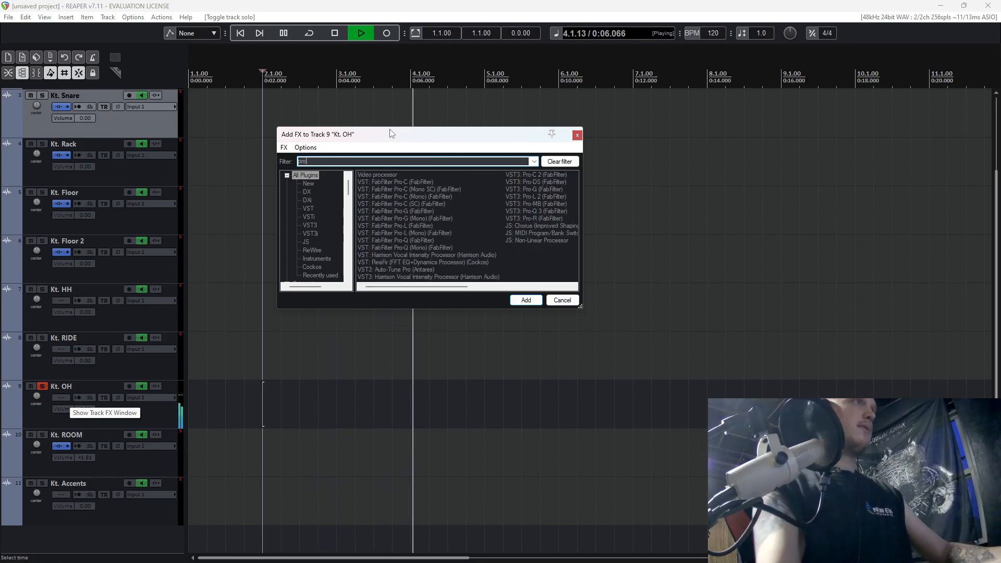
pyautogui.doubleClick(542, 214)
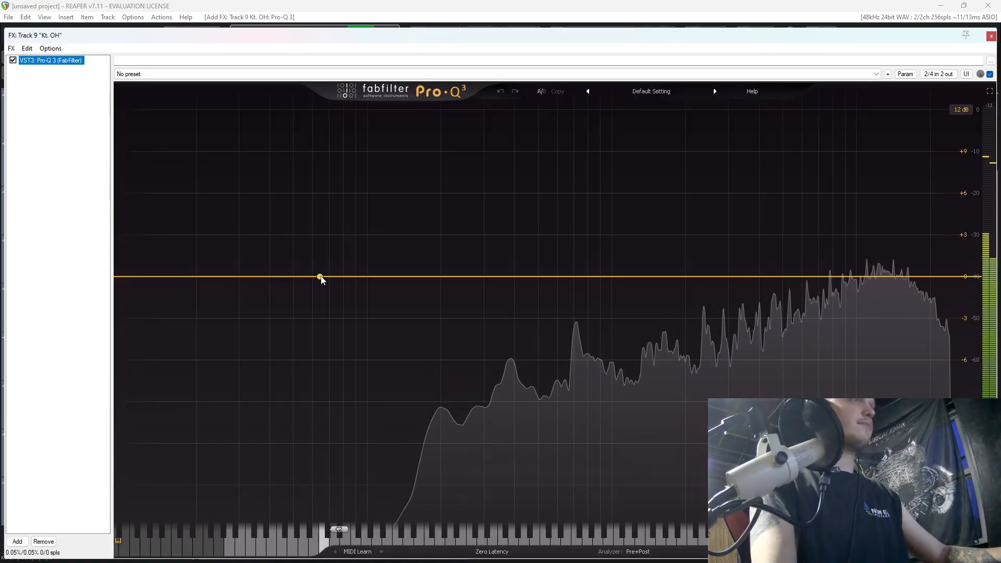
# In Pro-Q 3, add a 12 dB/oct low cut at about 76 Hz and a broad bell cut of about 2.25 dB near 1.4 kHz.
pyautogui.doubleClick(139, 277)
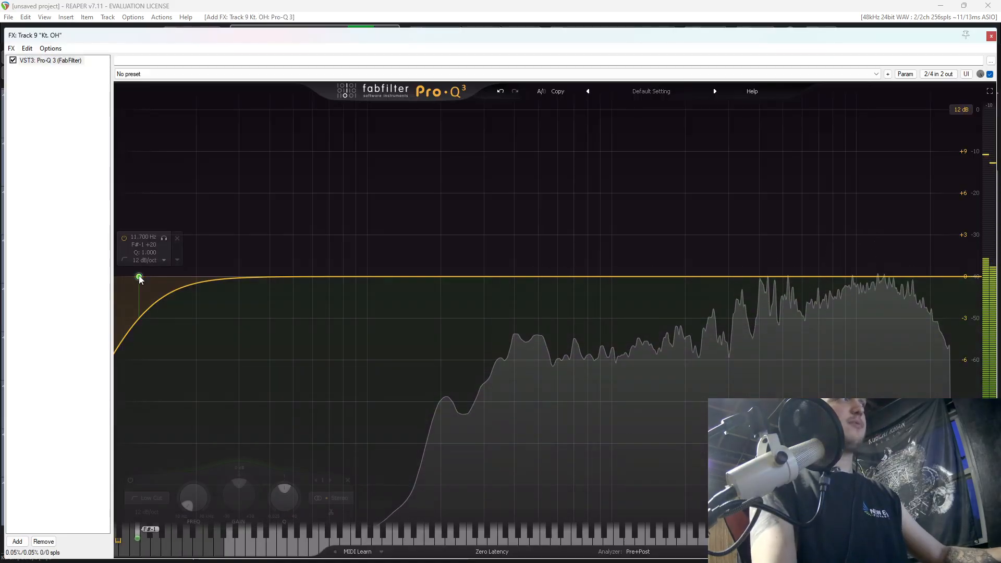
pyautogui.moveTo(138, 277); pyautogui.dragTo(338, 282)
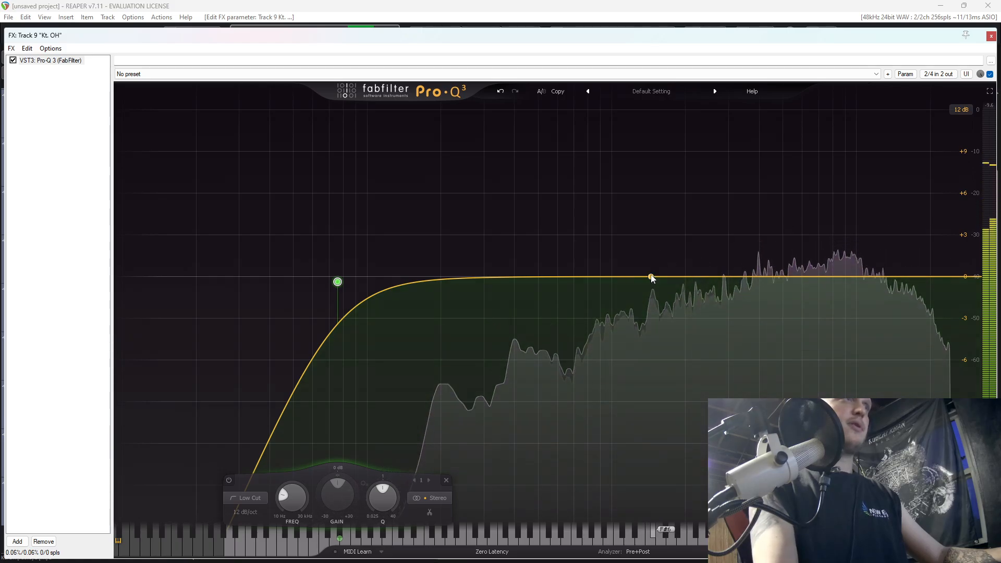
pyautogui.moveTo(651, 278); pyautogui.dragTo(648, 308)
pyautogui.scroll(1, 648, 301)
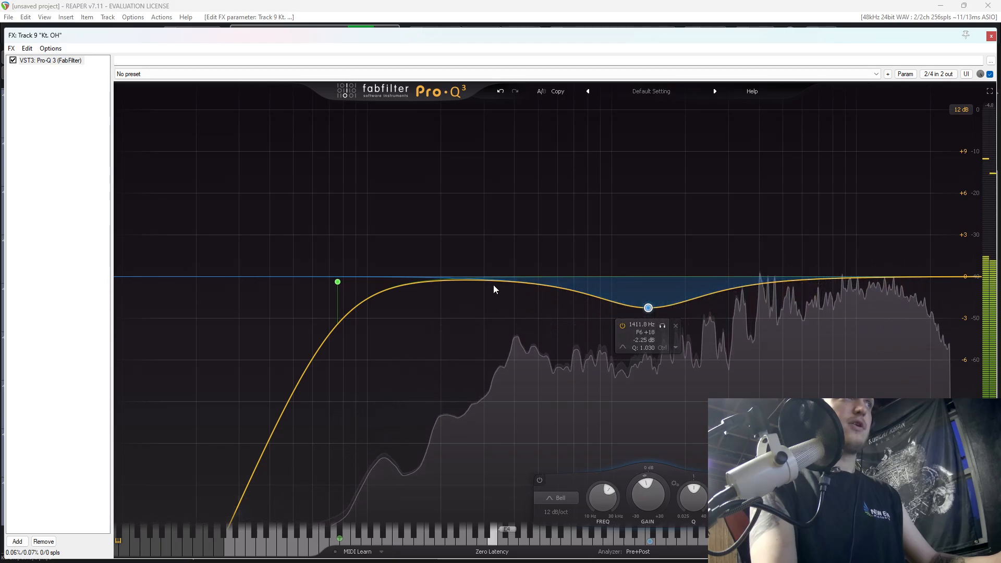
# Add a bell boost of about 2 dB in the low mids of the Kt. OH EQ, and unsolo the track.
pyautogui.moveTo(487, 279); pyautogui.dragTo(541, 252)
pyautogui.scroll(4, 500, 257)
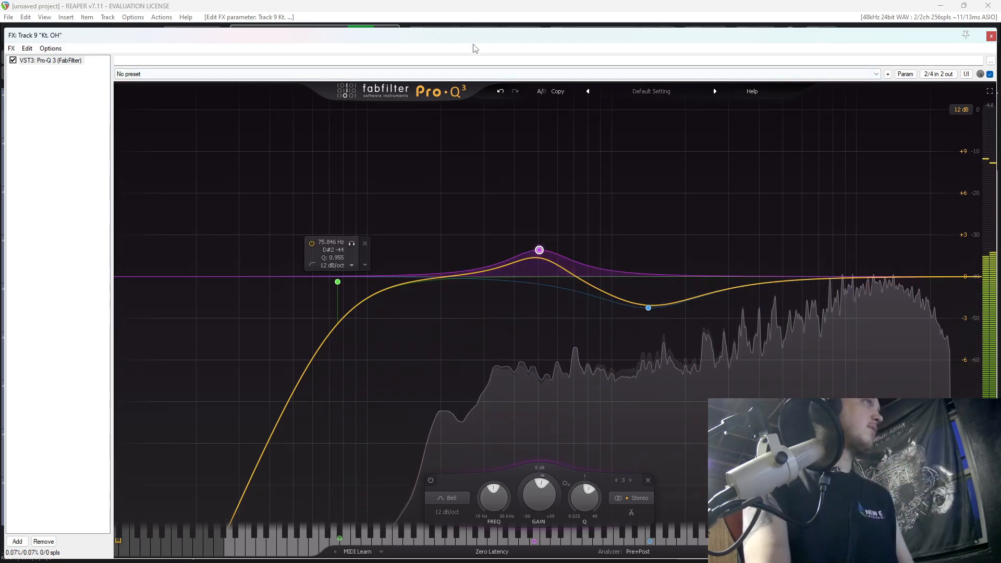
pyautogui.moveTo(475, 36); pyautogui.dragTo(546, 31)
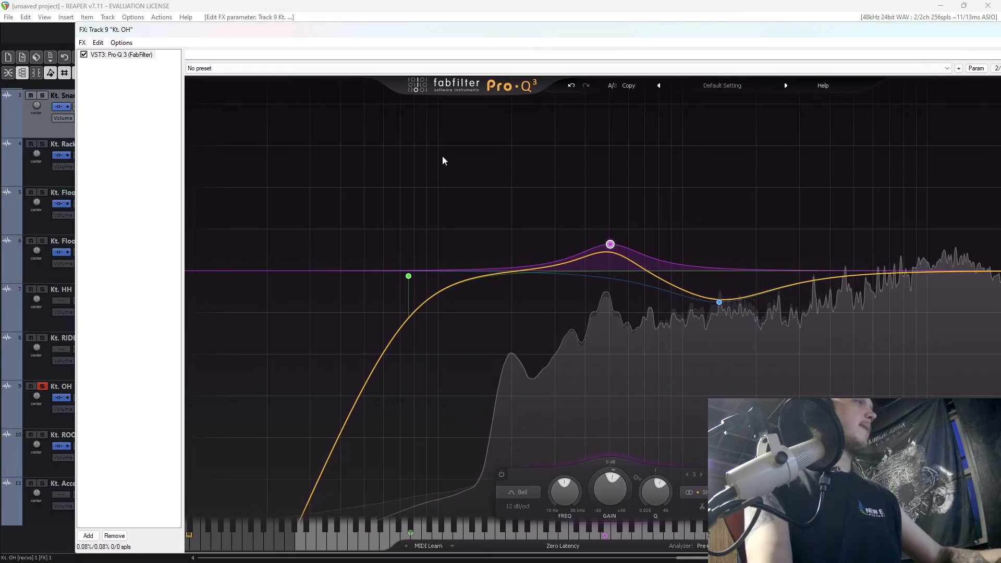
pyautogui.click(40, 388)
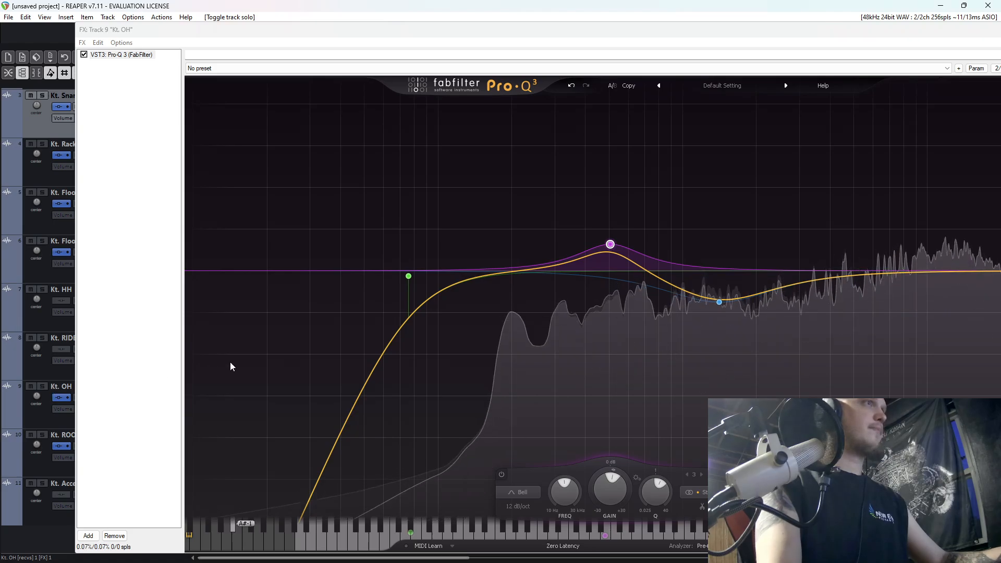
# Raise the Pro-Q 3 output level on Kt. OH to +1.0 dB.
pyautogui.moveTo(632, 33); pyautogui.dragTo(471, 32)
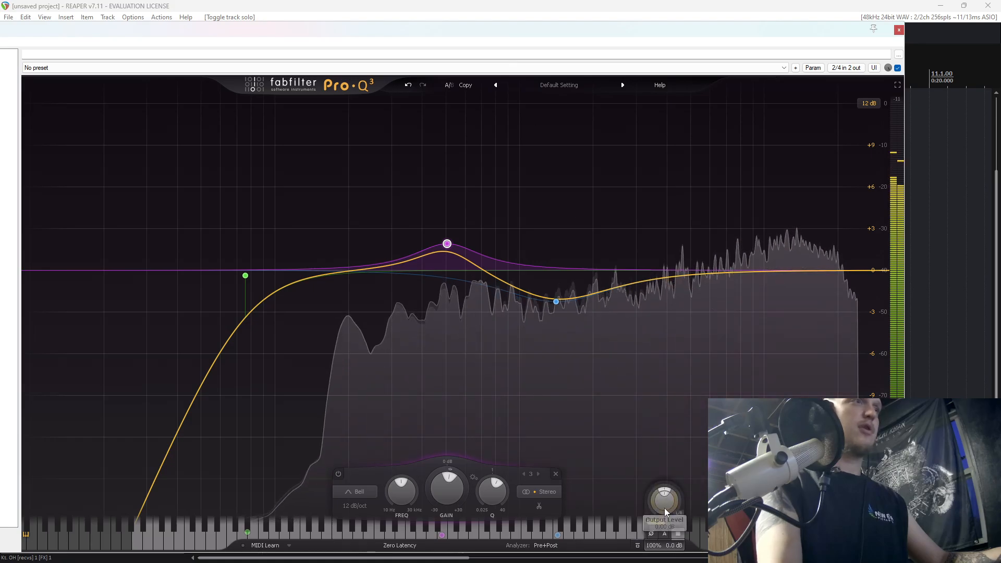
pyautogui.moveTo(664, 499); pyautogui.dragTo(665, 492)
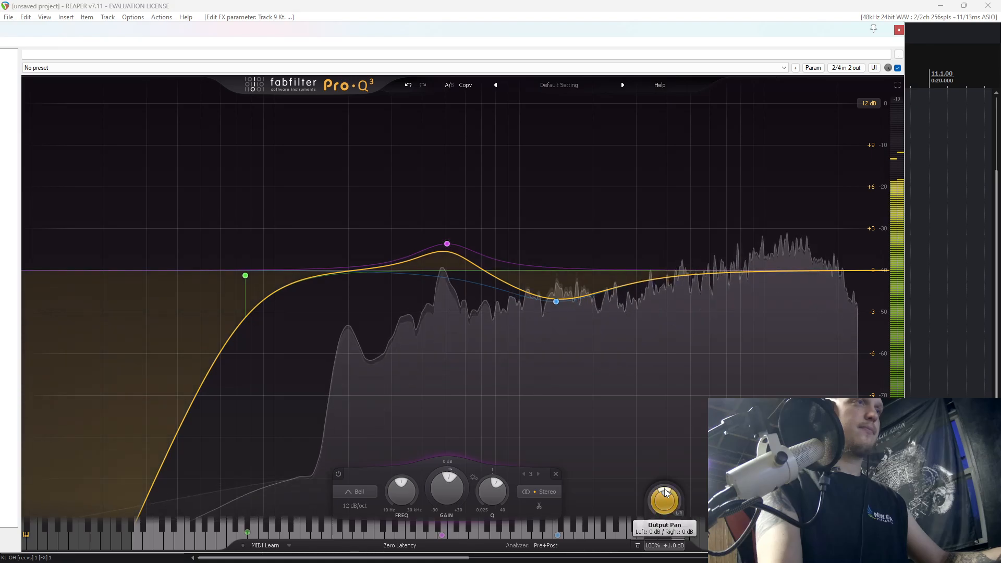
pyautogui.moveTo(471, 30); pyautogui.dragTo(586, 22)
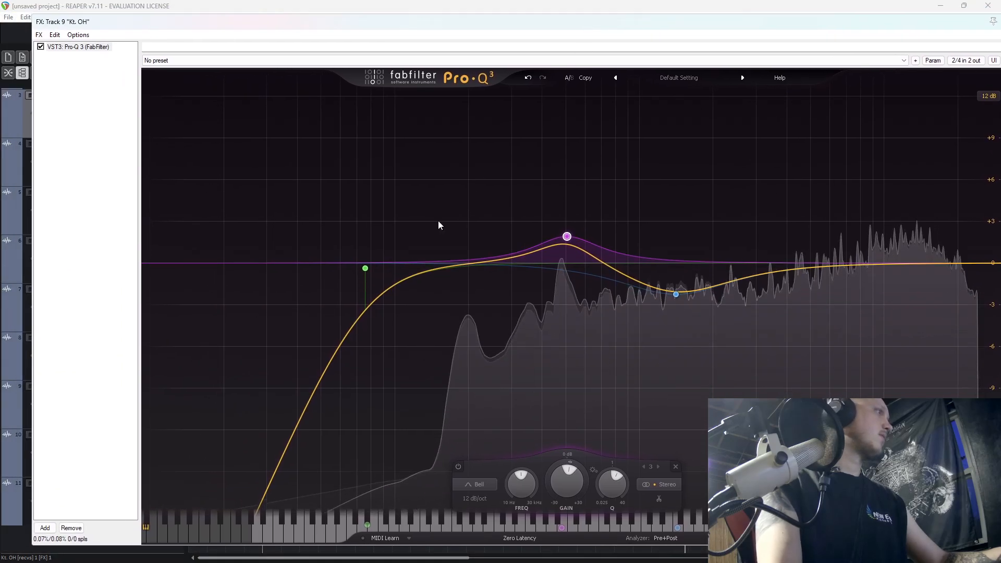
pyautogui.click(45, 527)
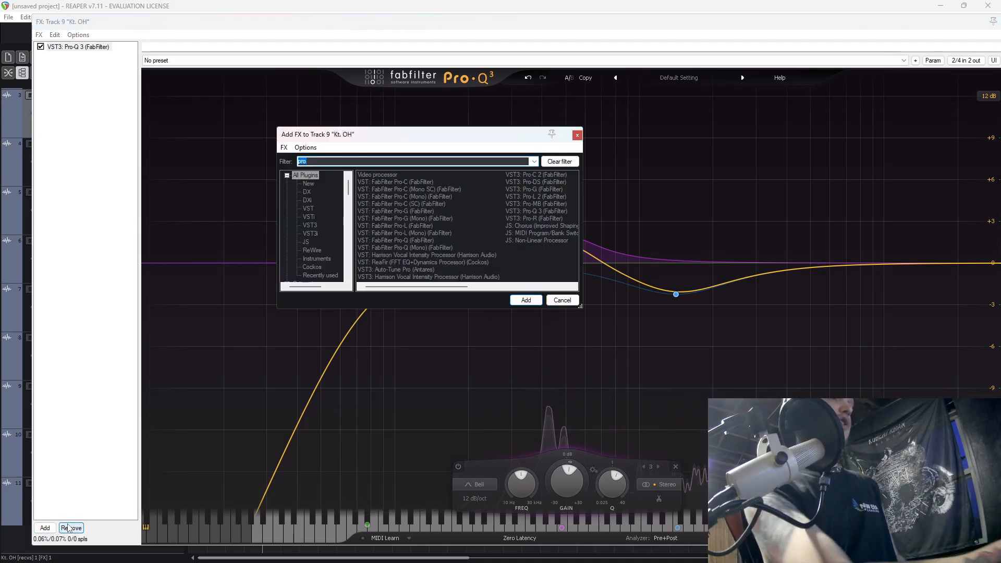
pyautogui.press('BackSpace')
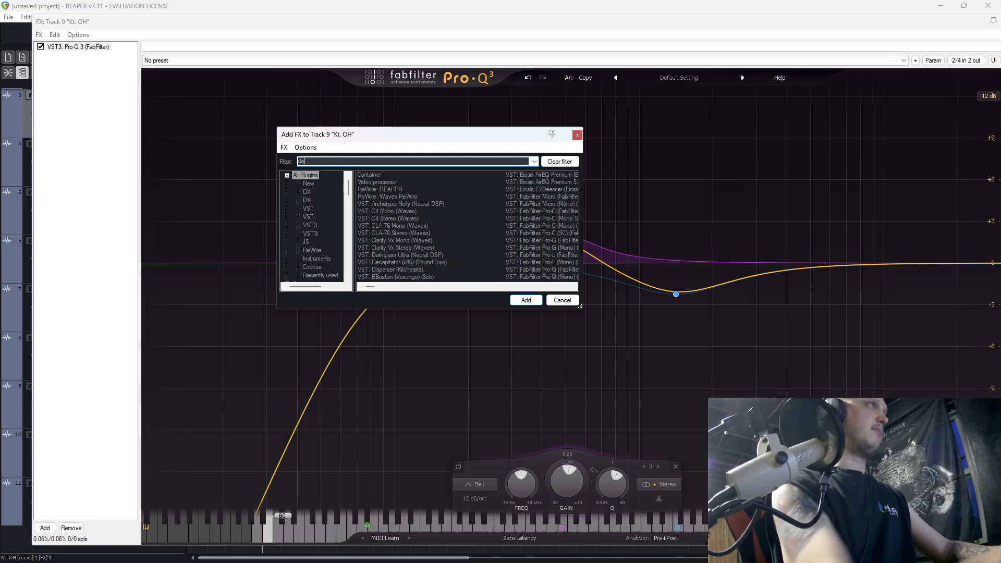
pyautogui.write('c')
pyautogui.click(386, 176)
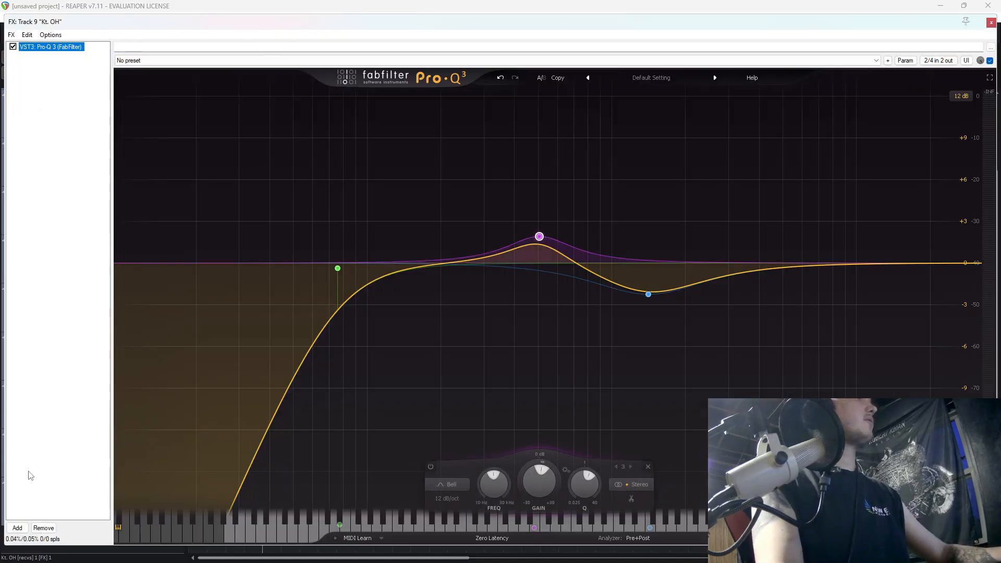
# Add the VST3 SSL Native X-Saturator v6 after Pro-Q 3 on Kt. OH, and move its window clear of the track controls.
pyautogui.click(21, 528)
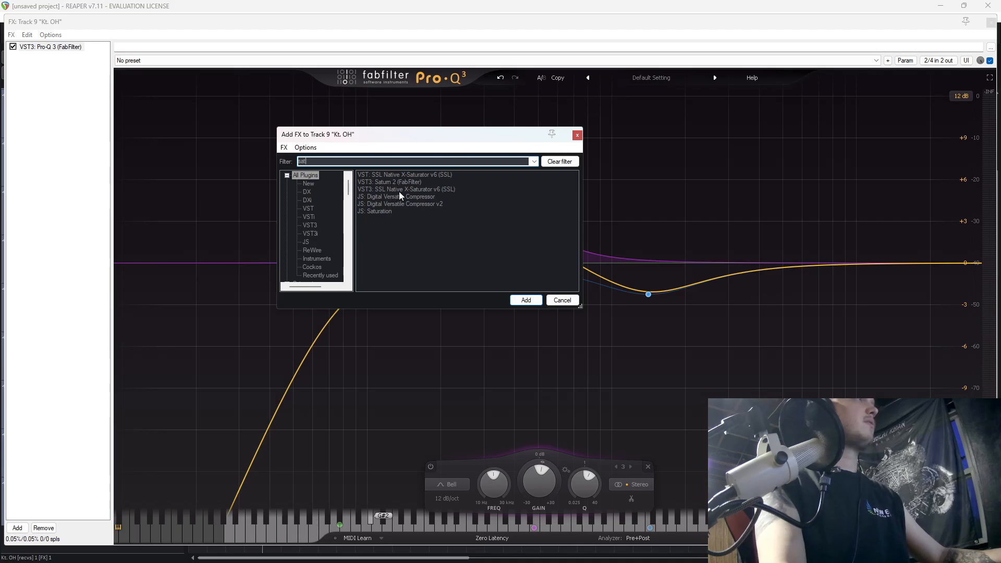
pyautogui.click(398, 191)
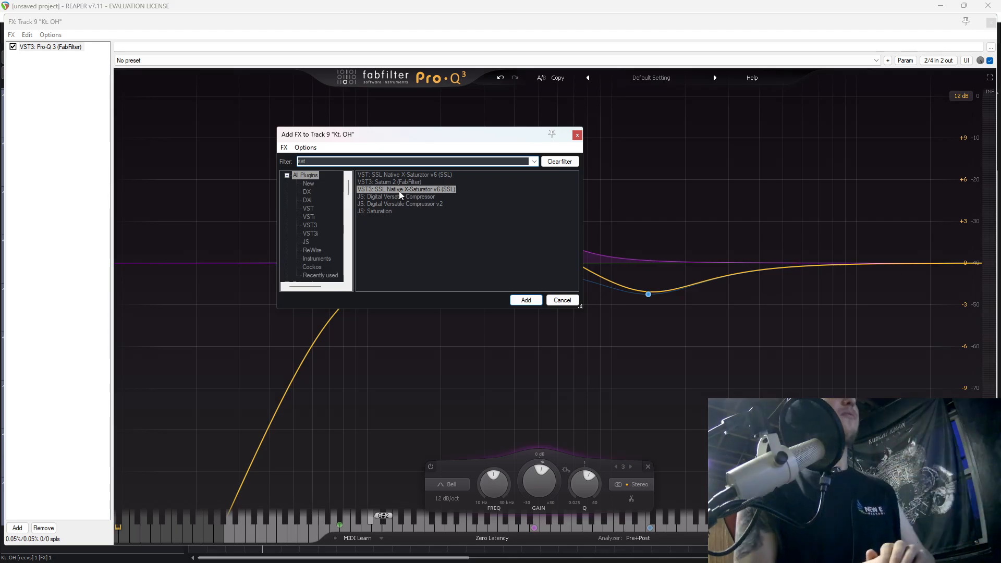
pyautogui.doubleClick(399, 191)
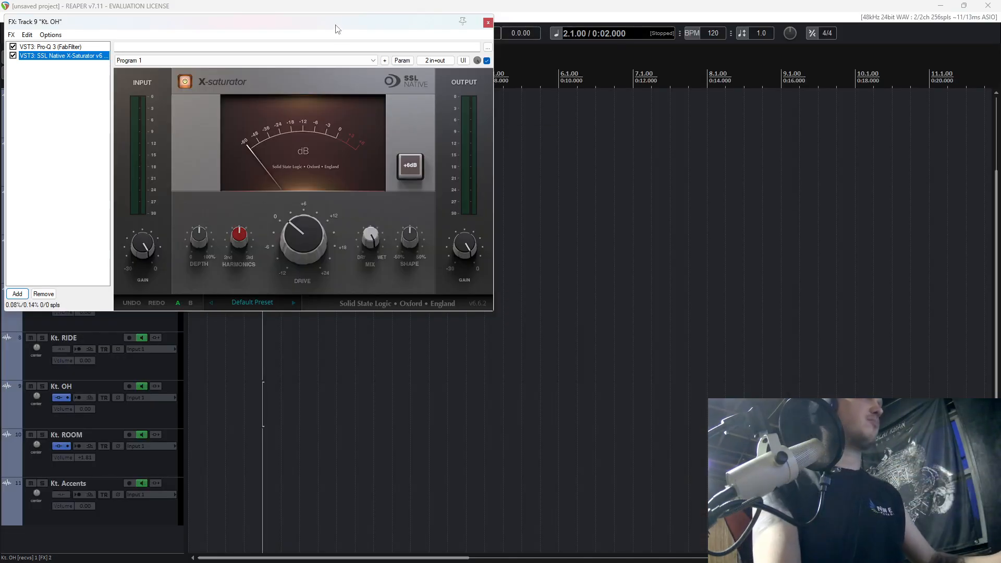
pyautogui.moveTo(336, 28); pyautogui.dragTo(684, 154)
# Play the kit, raise the X-Saturator Drive to 3.6 dB, and solo Kt. OH.
pyautogui.press('space')
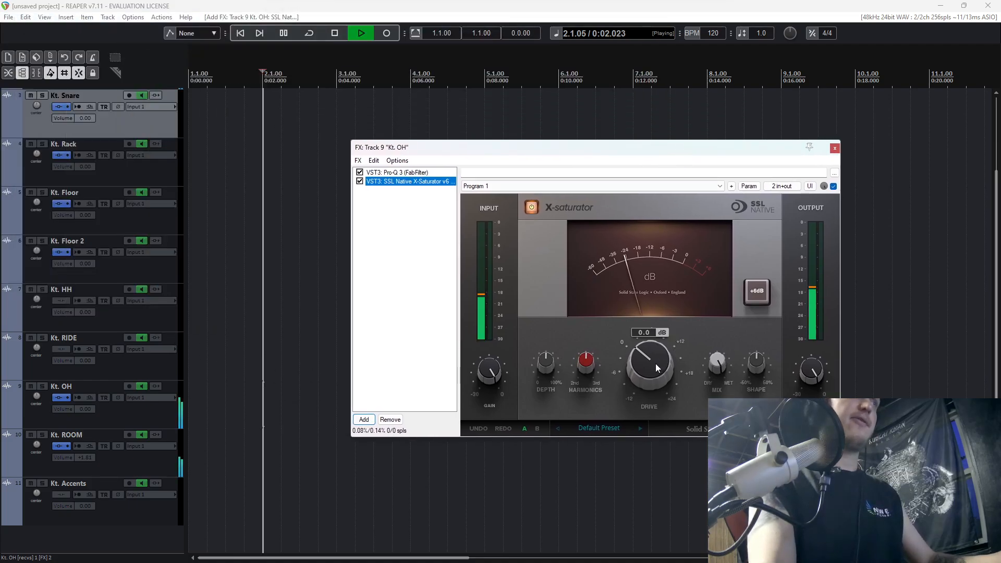
pyautogui.moveTo(656, 364); pyautogui.dragTo(660, 354)
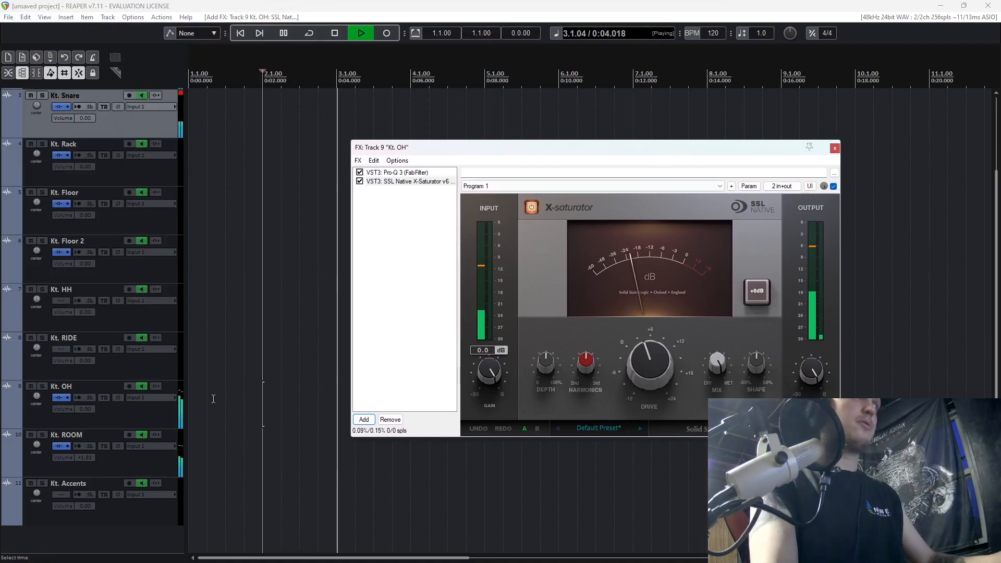
pyautogui.click(42, 386)
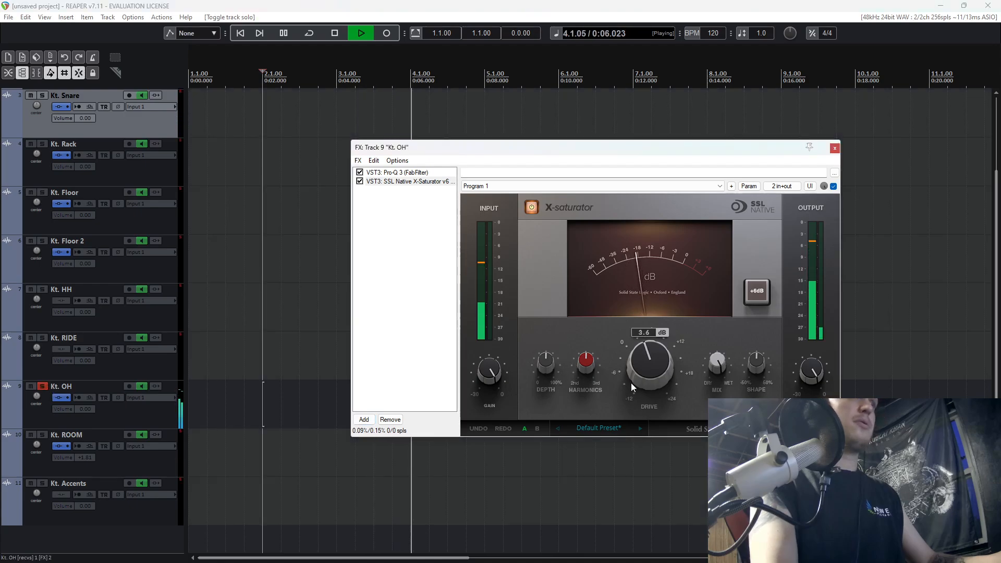
# Restart playback of the soloed overheads, lower the saturator's Depth, and set Harmonics to 100%.
pyautogui.press('space')
pyautogui.click(762, 373)
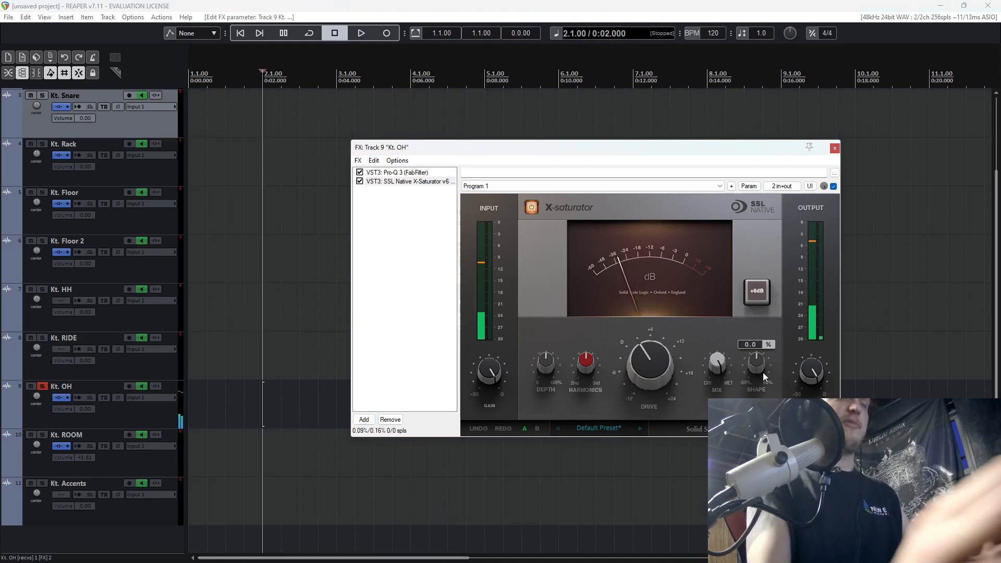
pyautogui.press('space')
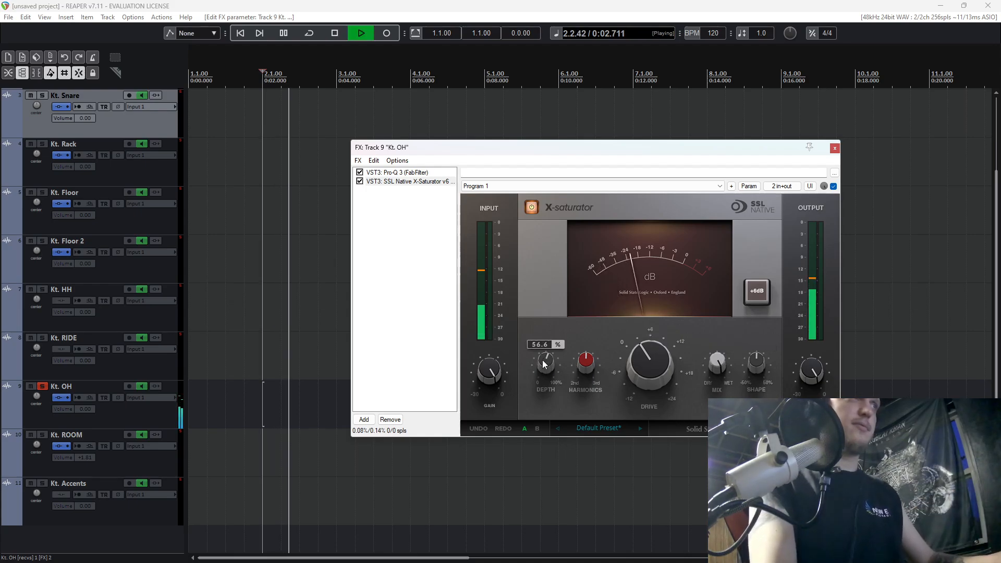
pyautogui.moveTo(543, 359); pyautogui.dragTo(530, 411)
pyautogui.moveTo(627, 364); pyautogui.dragTo(592, 287)
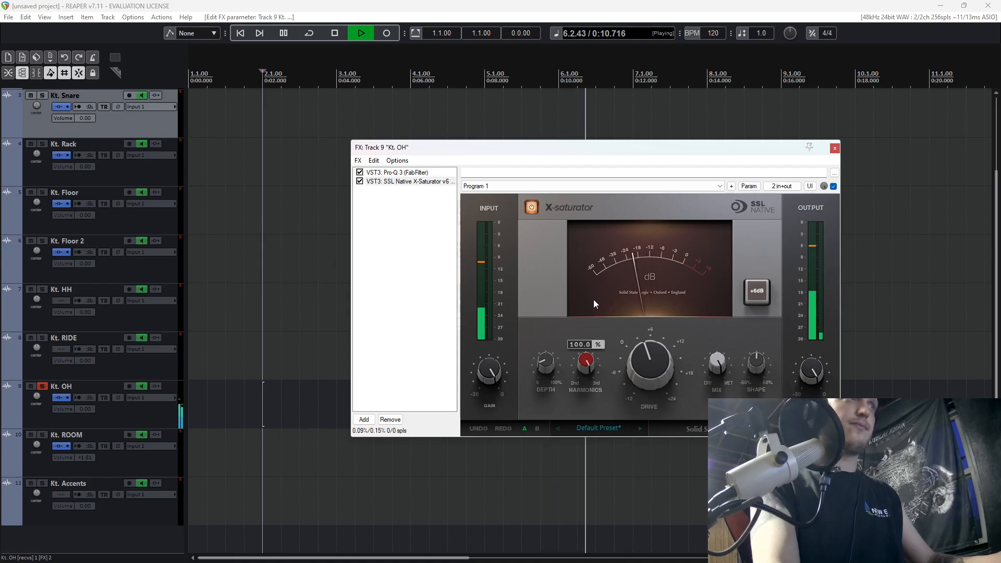
# Compare Drive settings of 14.4, 12.5, 2.3 and 3.6 dB on the soloed overheads in short playback passes.
pyautogui.moveTo(648, 377); pyautogui.dragTo(658, 313)
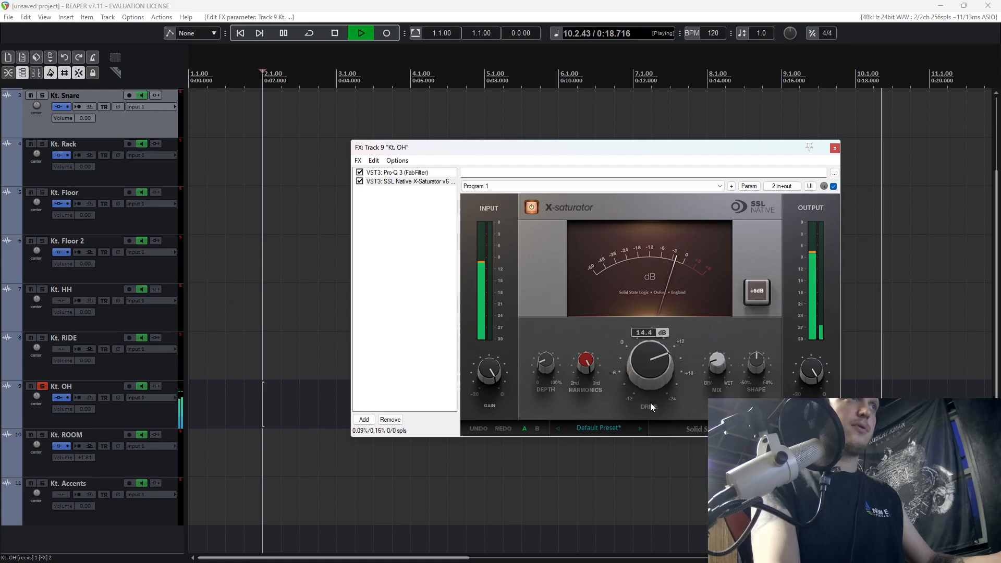
pyautogui.press('space')
pyautogui.moveTo(668, 348); pyautogui.dragTo(668, 364)
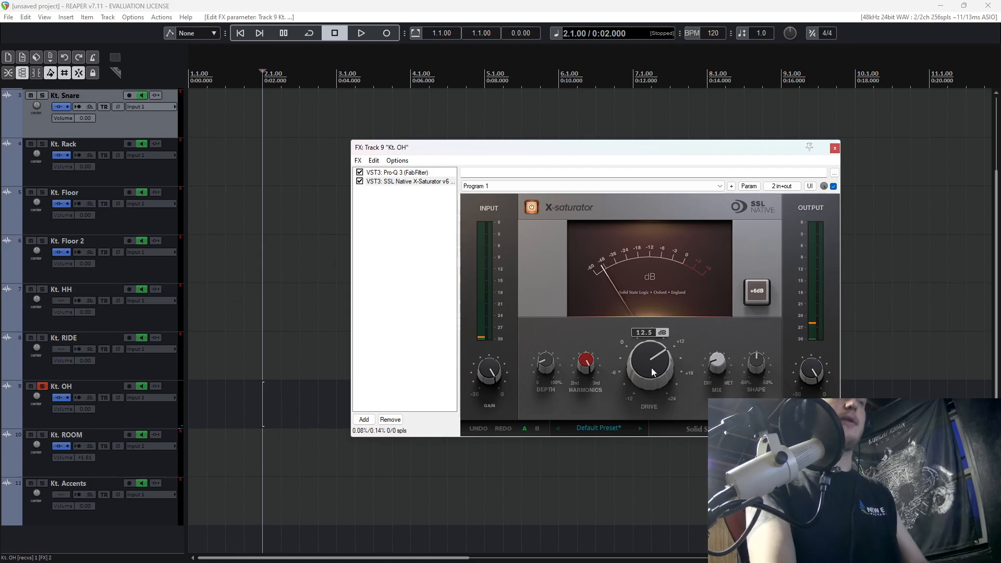
pyautogui.press('space')
pyautogui.moveTo(652, 367); pyautogui.dragTo(660, 383)
pyautogui.press('space')
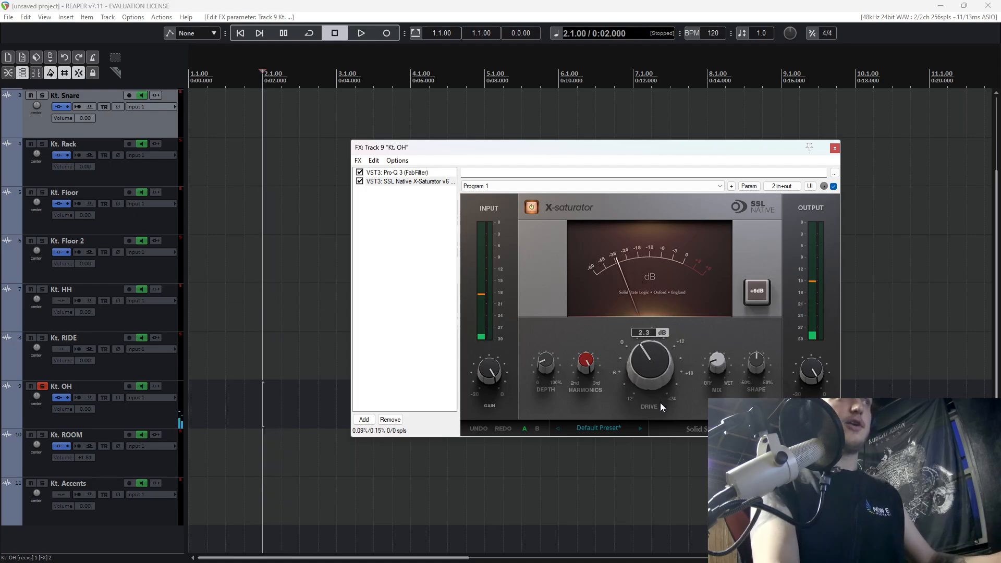
pyautogui.press('space')
pyautogui.moveTo(648, 354); pyautogui.dragTo(664, 364)
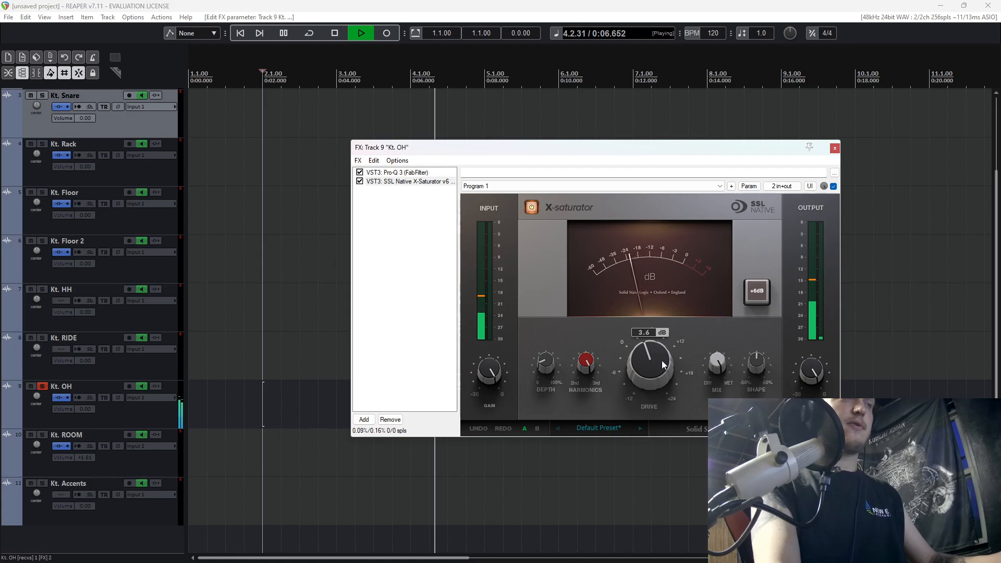
pyautogui.press('space')
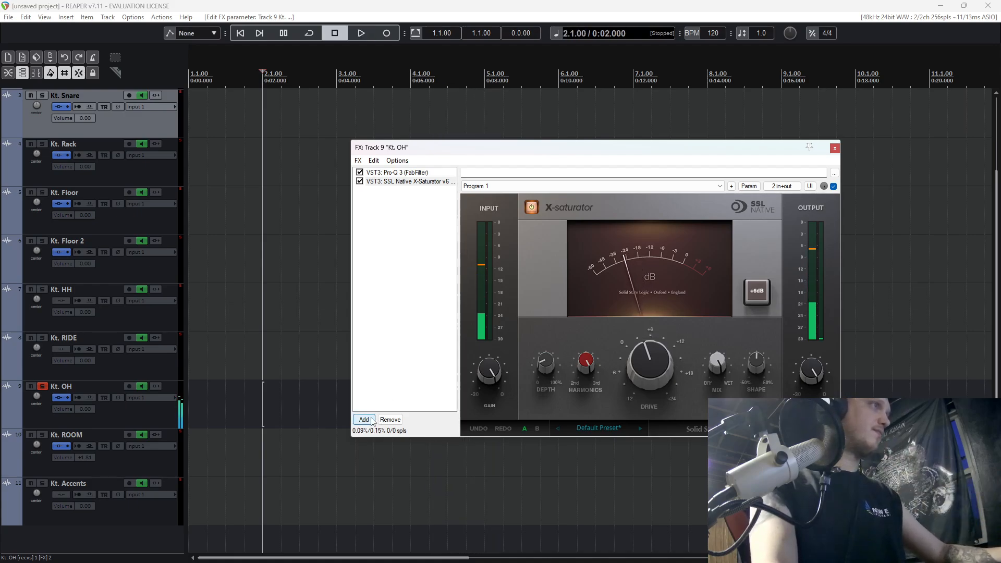
# Unsolo Kt. OH, set the X-Saturator Drive to 2.9 dB against the playing kit, and close both FX windows.
pyautogui.click(371, 419)
pyautogui.click(44, 388)
pyautogui.press('space')
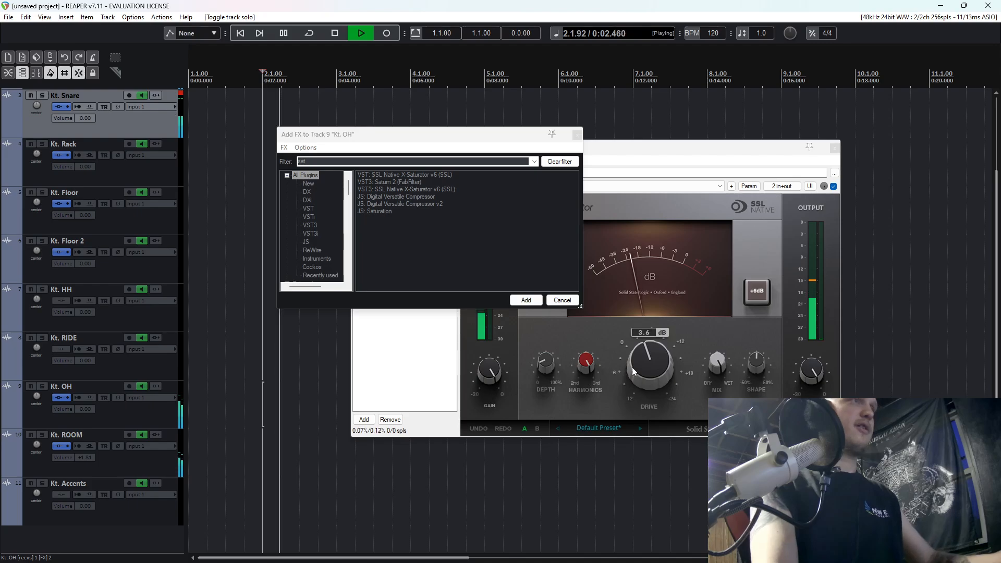
pyautogui.moveTo(645, 366); pyautogui.dragTo(646, 368)
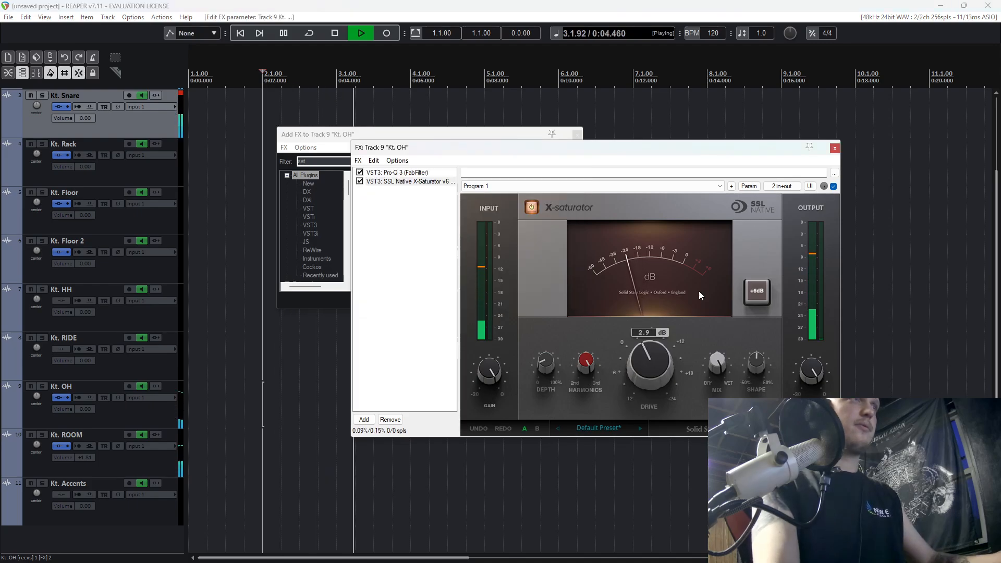
pyautogui.click(835, 149)
pyautogui.click(577, 135)
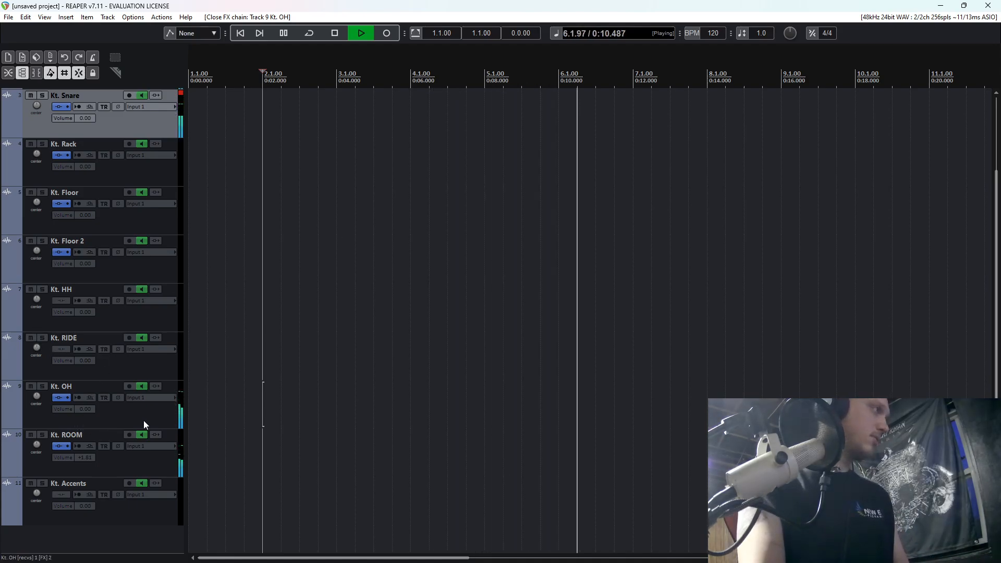
# Restart the kit's playback from 9.2, then solo Kt. ROOM and audition it from the same point.
pyautogui.scroll(3, 143, 420)
pyautogui.click(802, 168)
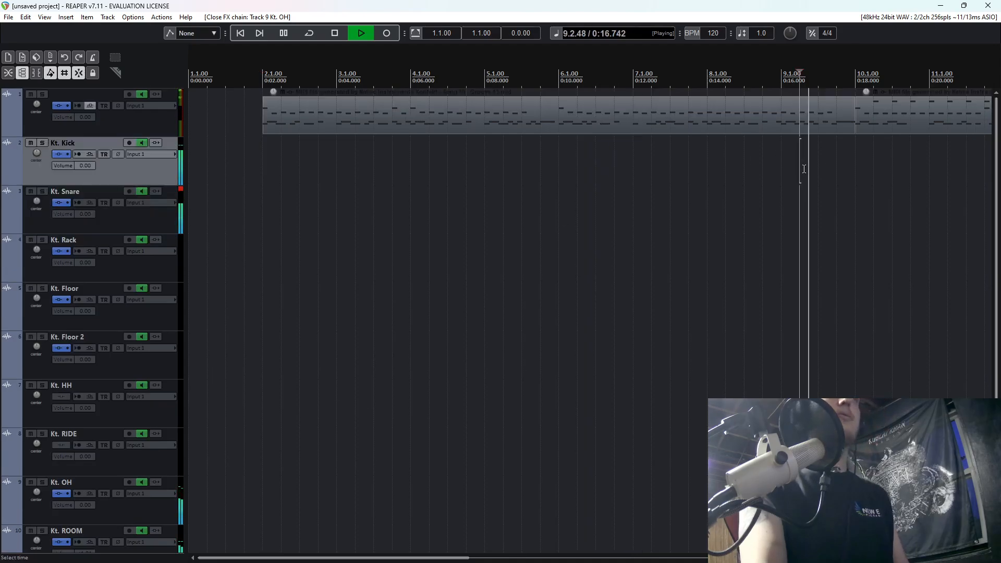
pyautogui.scroll(-2, 804, 175)
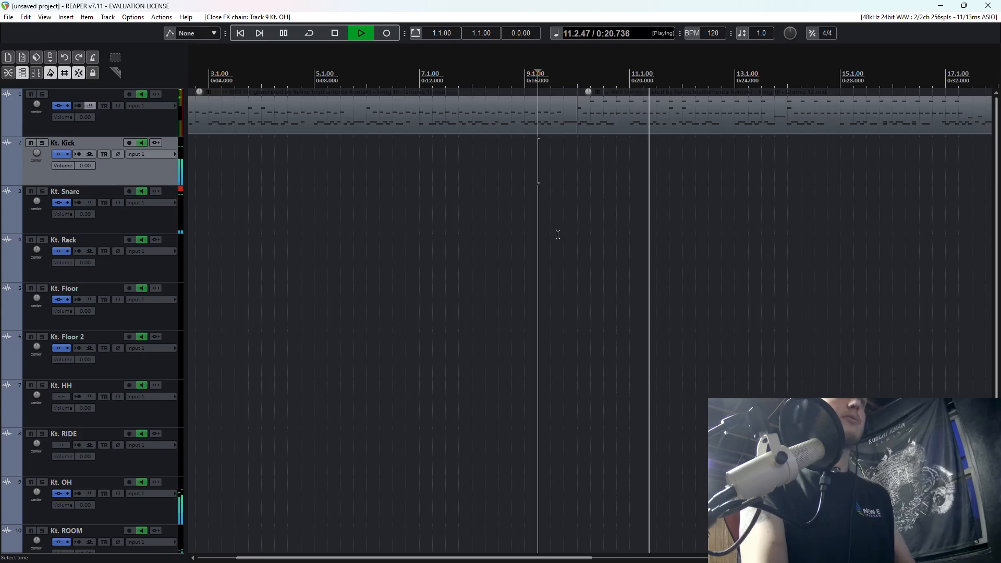
pyautogui.scroll(-2, 164, 374)
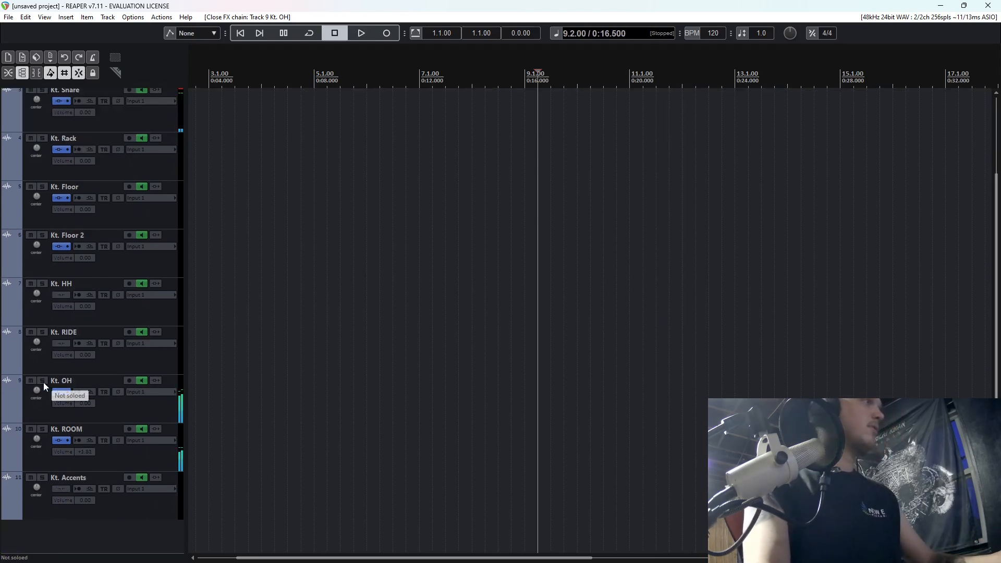
pyautogui.click(42, 429)
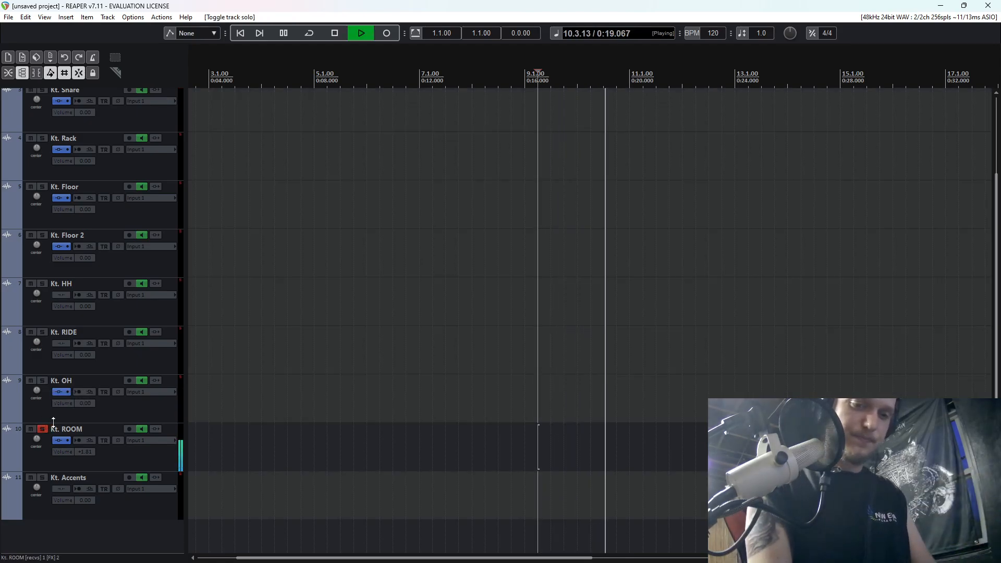
pyautogui.press('space')
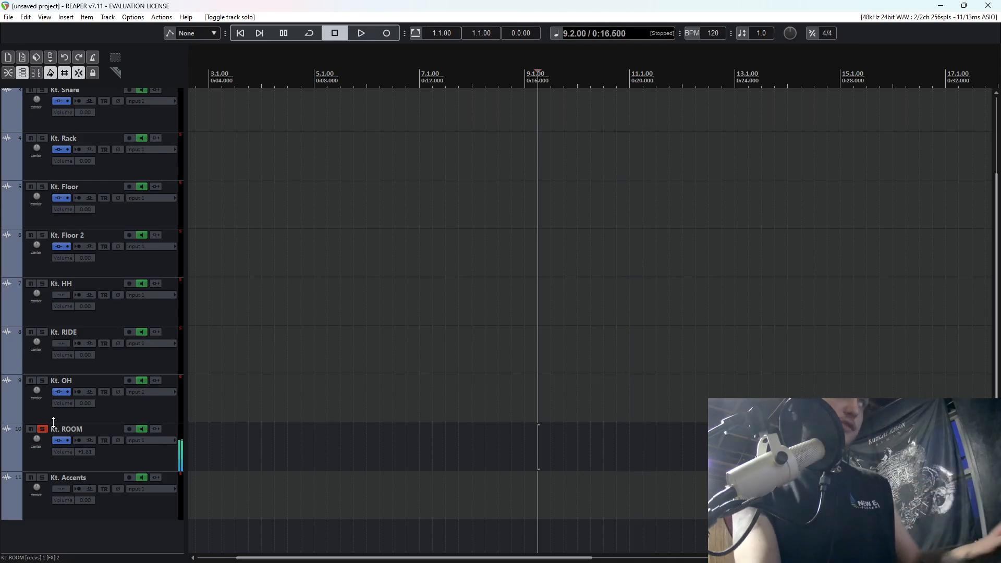
# Add Kramer PIE Stereo (Waves) to the Kt. ROOM FX chain and place it between Virtual Mix Rack and Pro-Q 3.
pyautogui.click(118, 440)
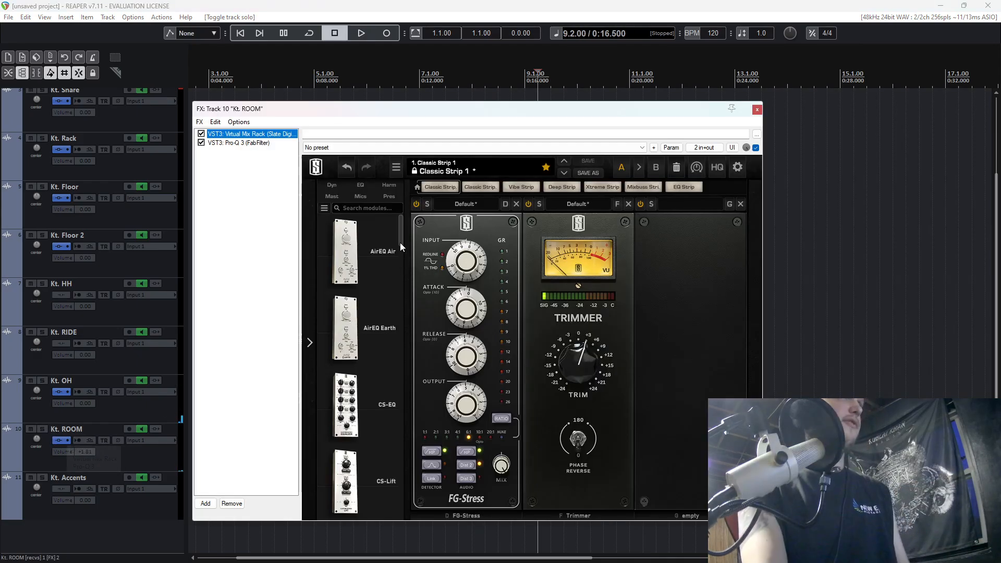
pyautogui.click(205, 503)
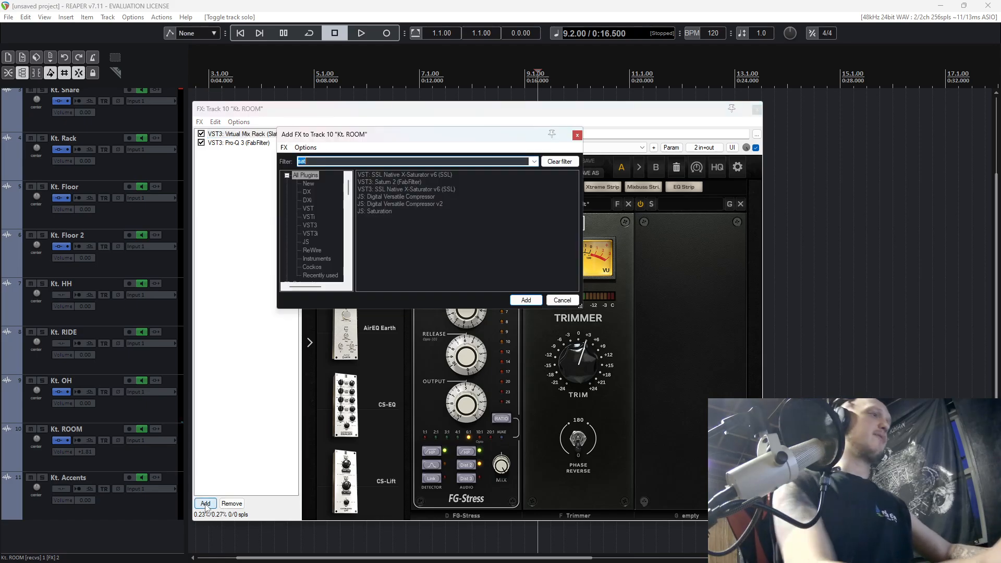
pyautogui.write('kram')
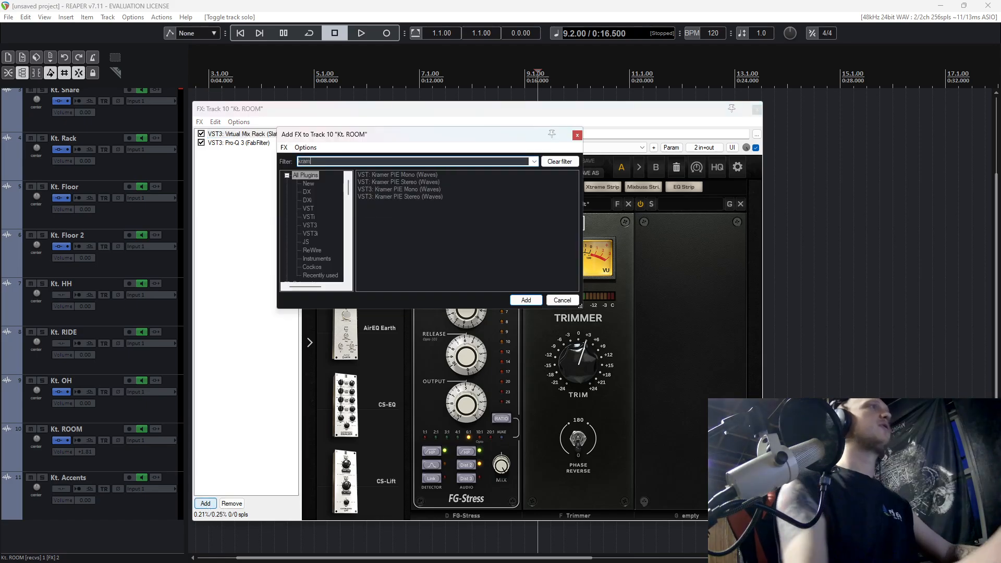
pyautogui.doubleClick(404, 182)
pyautogui.moveTo(245, 151); pyautogui.dragTo(247, 147)
# Switch to the browser, look through Apple's Logic Pro plug-ins and sounds page, and return to REAPER.
pyautogui.hotkey('alt', 'Tab')
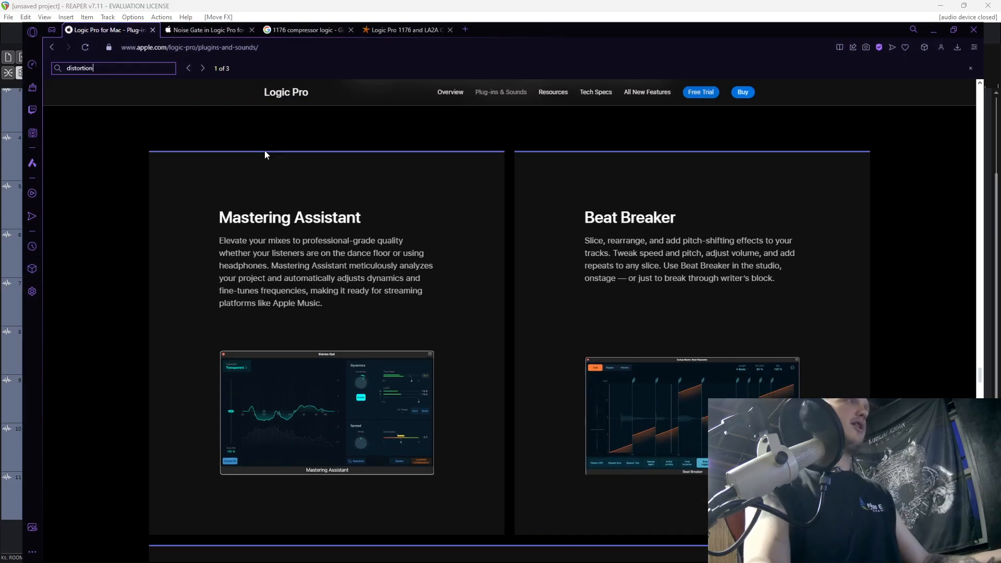
pyautogui.scroll(-10, 379, 295)
pyautogui.scroll(15, 380, 296)
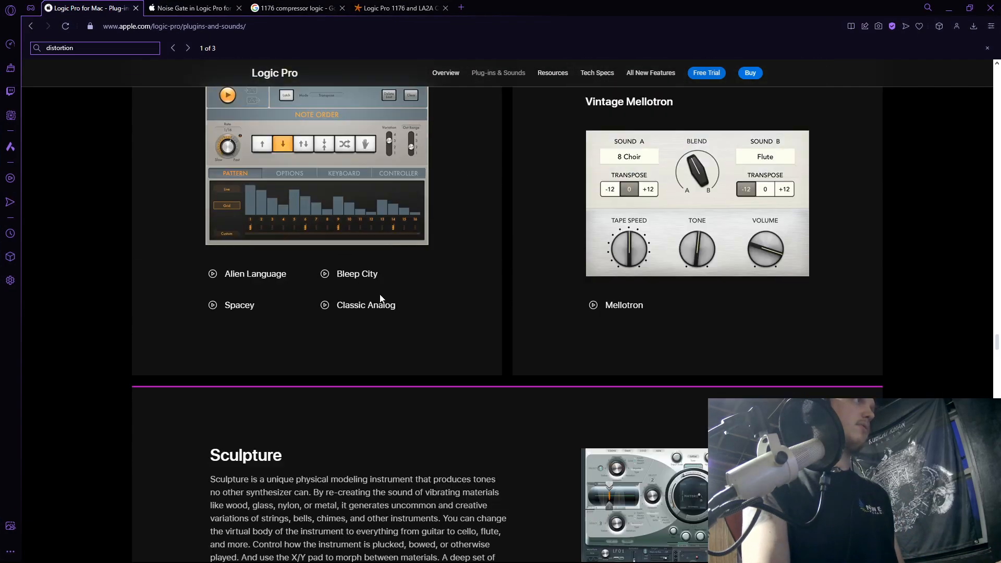
pyautogui.scroll(-15, 379, 295)
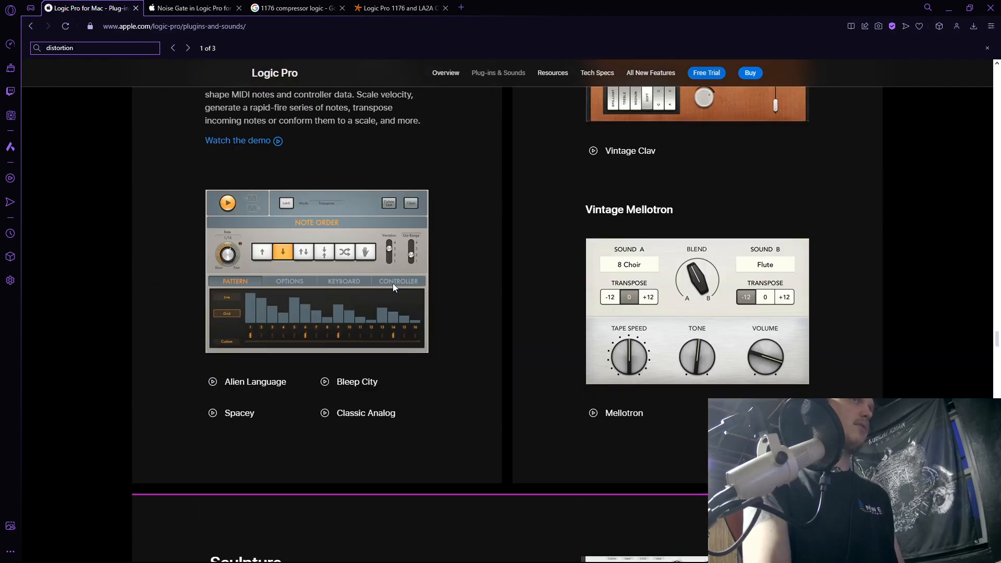
pyautogui.scroll(-9, 395, 217)
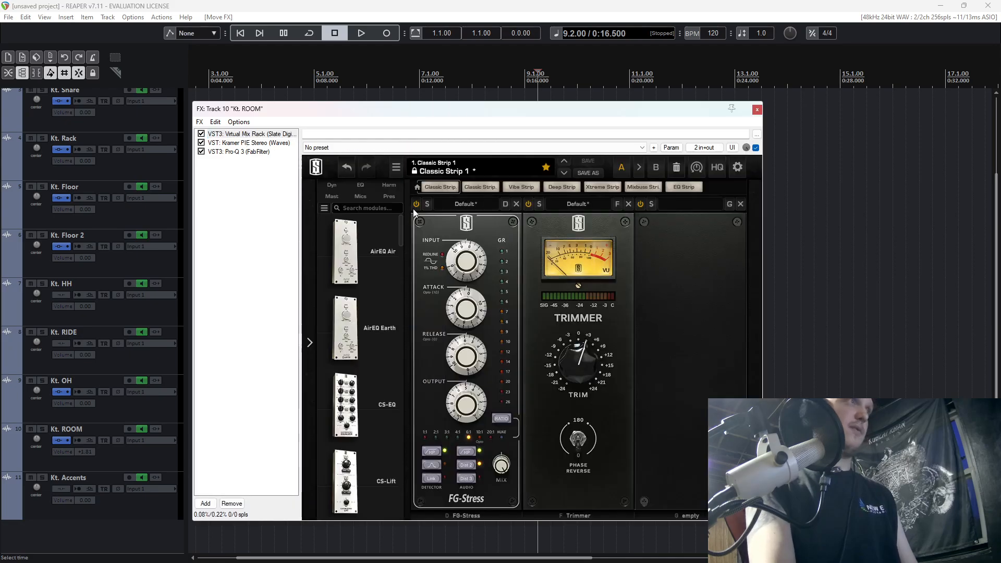
# Lower the Kramer PIE Threshold and set its Decay Time to 2 while playing the soloed Kt. ROOM.
pyautogui.click(233, 143)
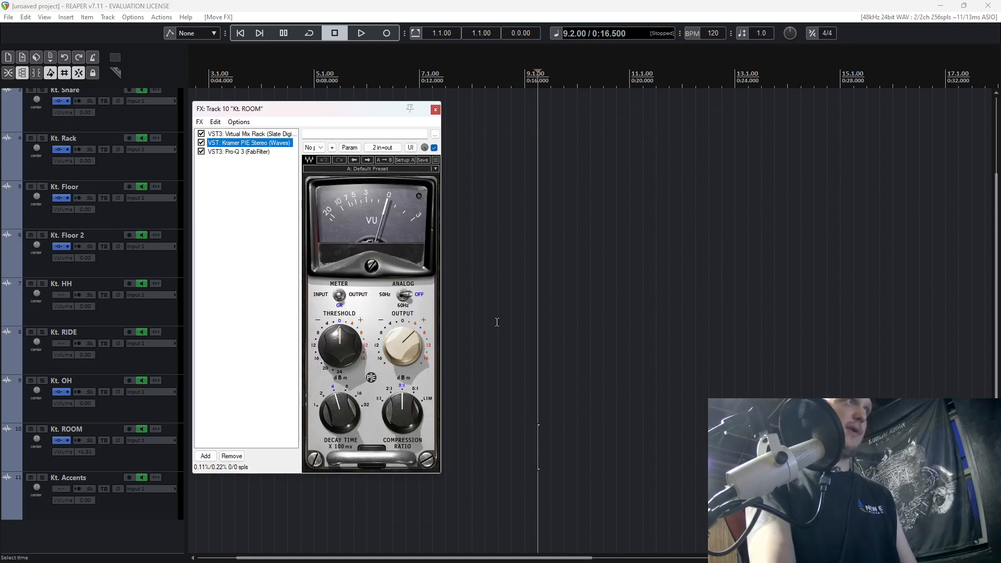
pyautogui.moveTo(374, 115); pyautogui.dragTo(598, 130)
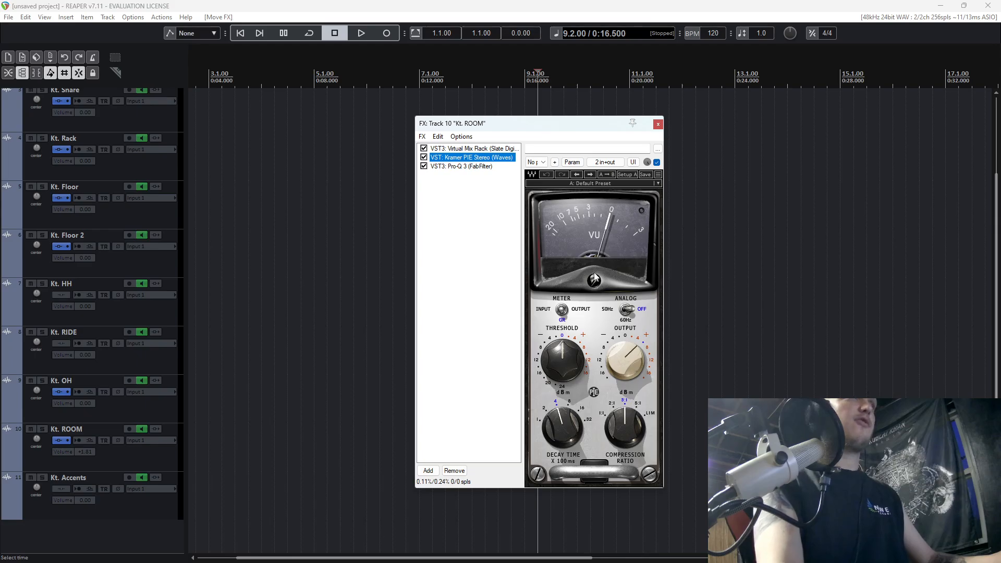
pyautogui.press('space')
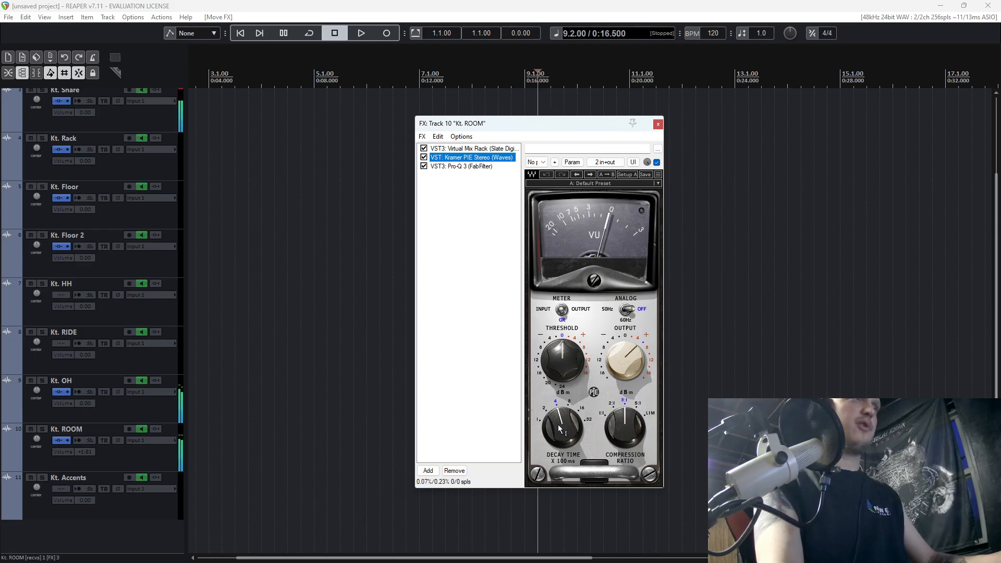
pyautogui.click(42, 429)
pyautogui.click(625, 427)
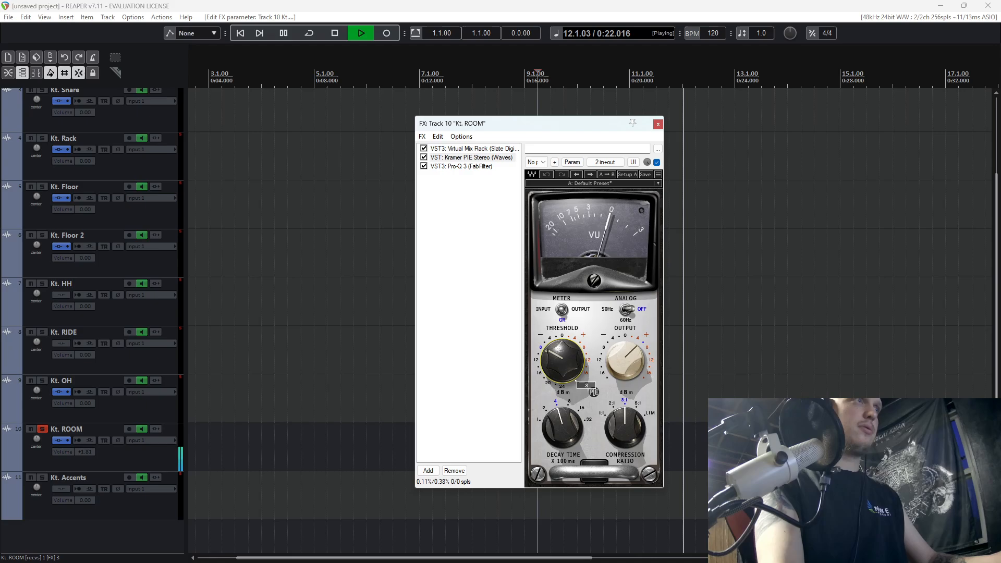
pyautogui.moveTo(561, 360); pyautogui.dragTo(561, 371)
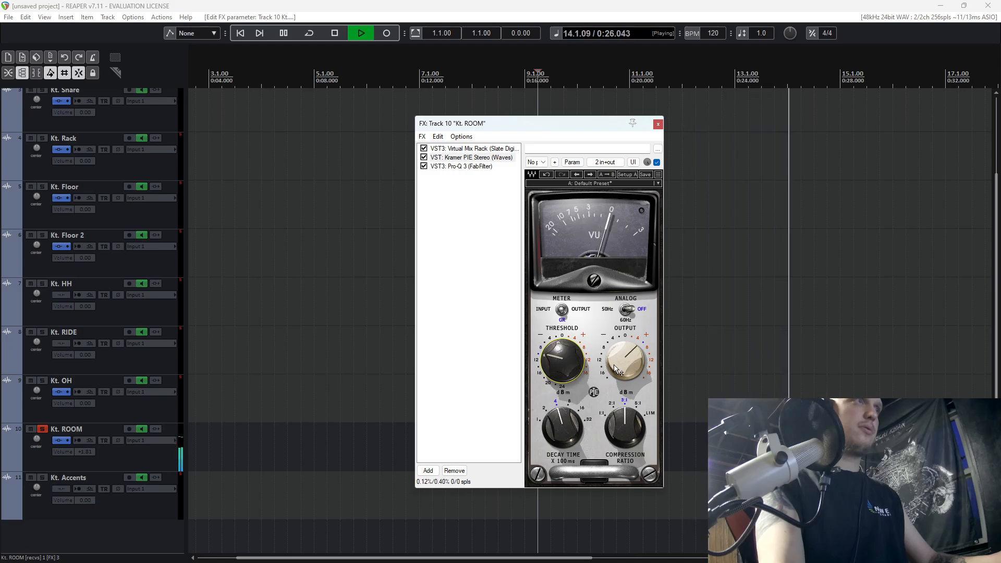
pyautogui.moveTo(562, 427); pyautogui.dragTo(562, 438)
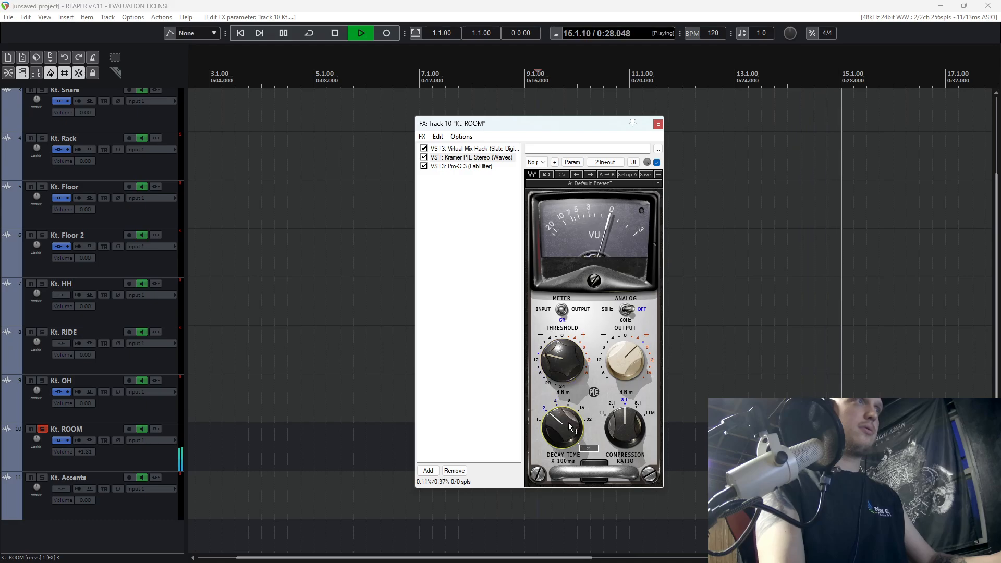
pyautogui.press('space')
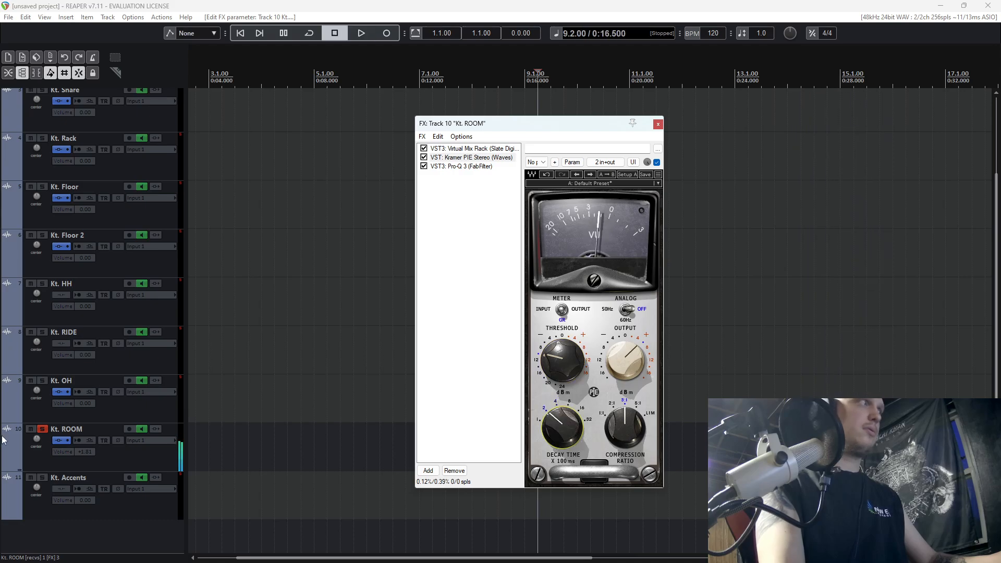
# Compare the soloed Kt. ROOM with Kramer PIE bypassed and enabled during playback.
pyautogui.press('space')
pyautogui.click(424, 158)
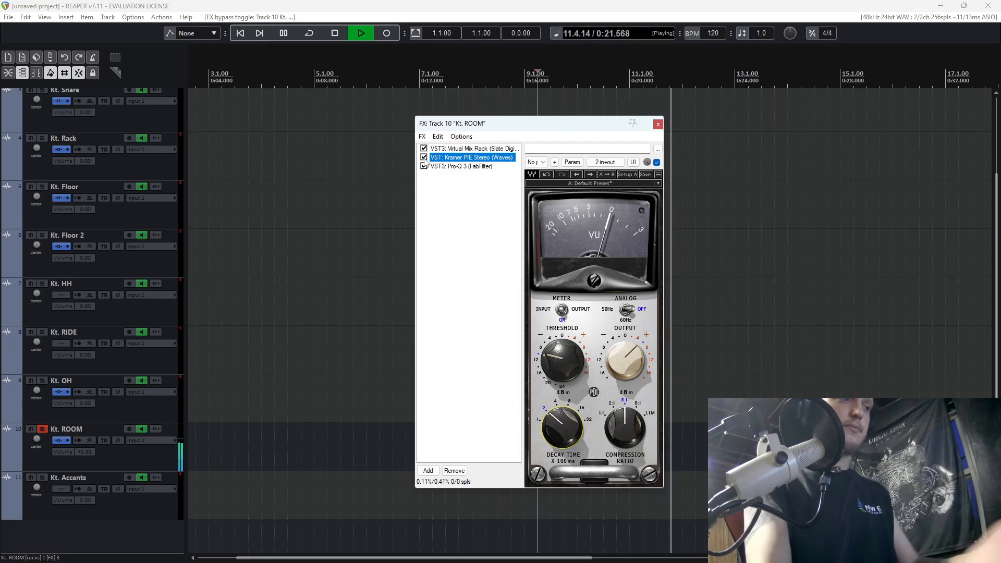
pyautogui.press('space')
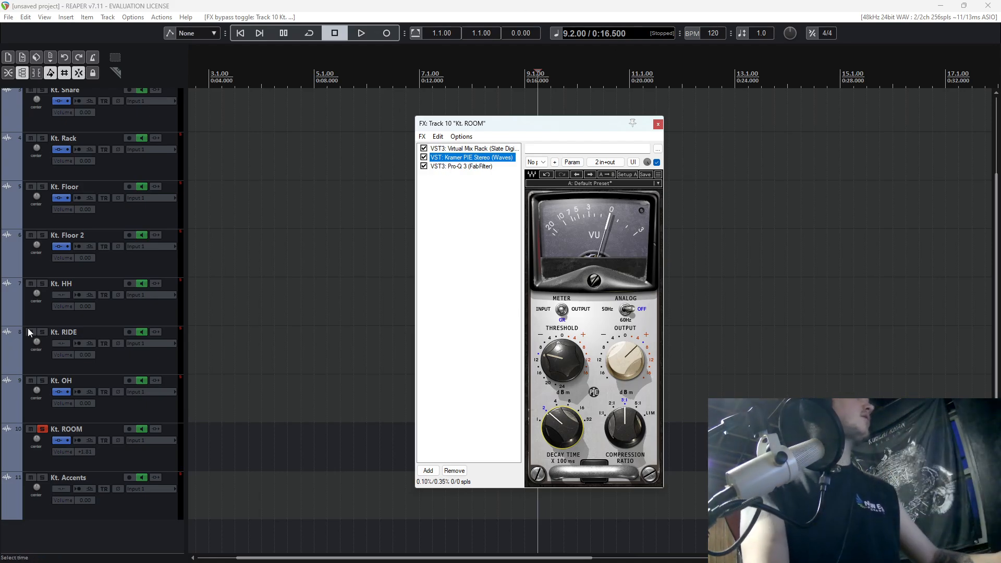
# Unsolo Kt. ROOM, set its volume to +0.54 dB against the playing kit, and close its FX window.
pyautogui.click(41, 429)
pyautogui.doubleClick(91, 451)
pyautogui.press('space')
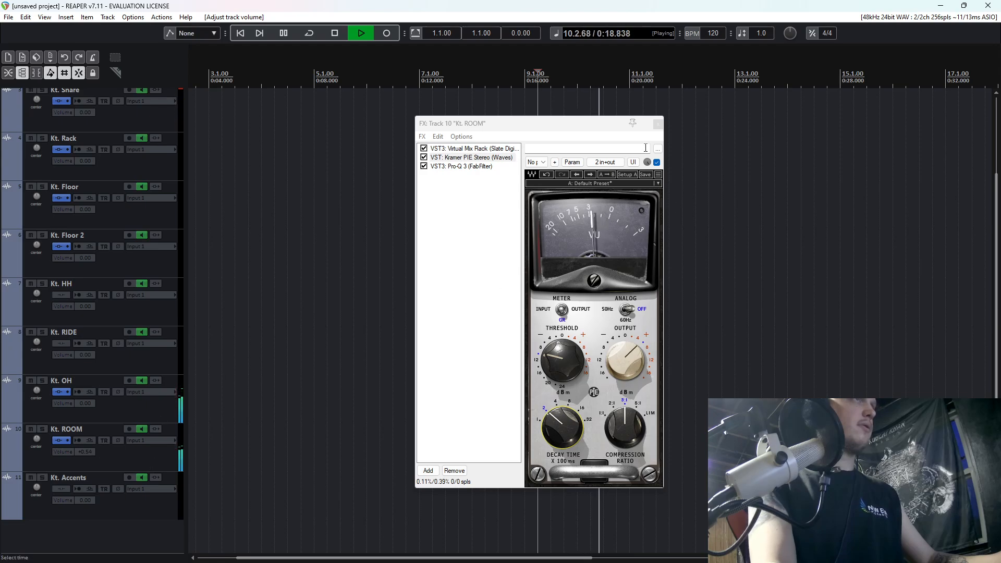
pyautogui.click(658, 124)
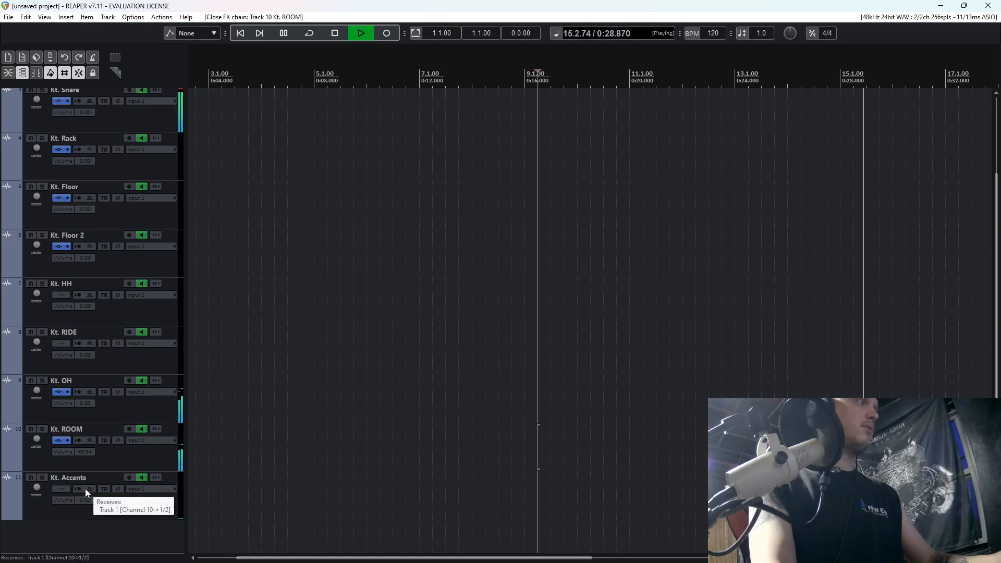
# Mute Kt. Accents, stop playback, and bypass the FX on all tracks from Kt. Kick to Kt. ROOM.
pyautogui.click(30, 478)
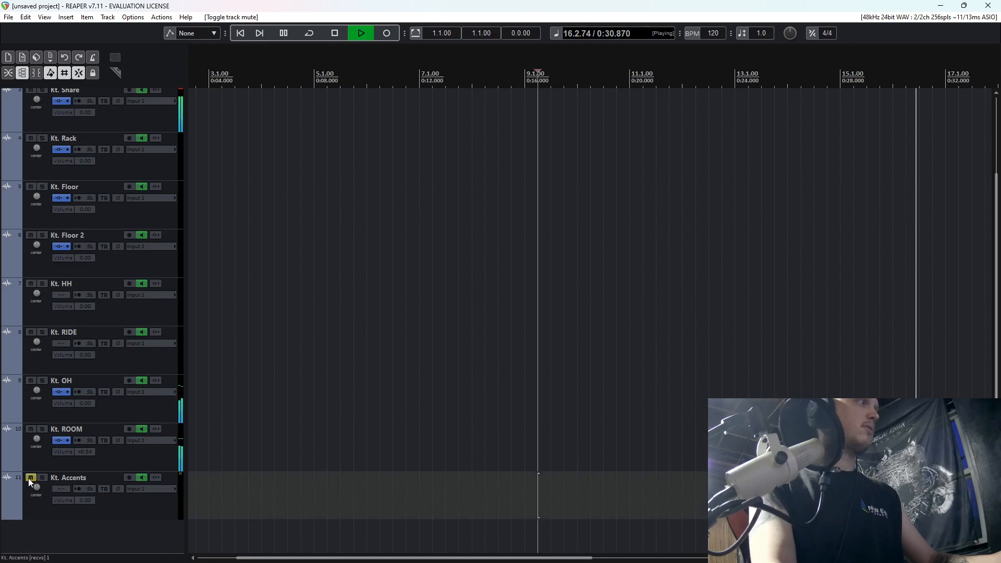
pyautogui.press('space')
pyautogui.scroll(3, 136, 459)
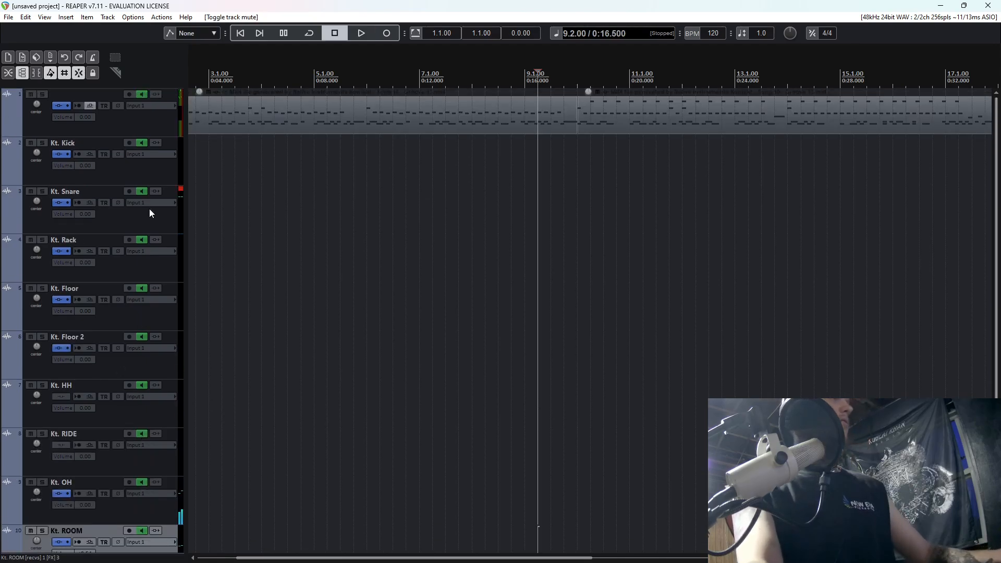
pyautogui.keyDown('shift'); pyautogui.click(132, 173); pyautogui.keyUp('shift')
pyautogui.click(66, 153)
# Play the kit from bar 2 with its FX bypassed and reselect the tracks from Kt. Kick to Kt. ROOM.
pyautogui.scroll(-4, 270, 163)
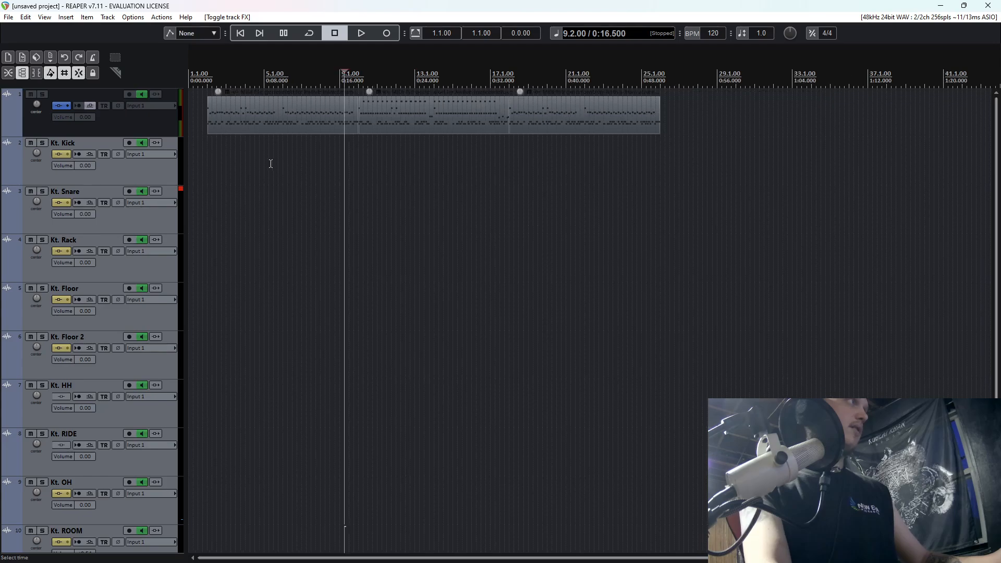
pyautogui.click(200, 144)
pyautogui.press('space')
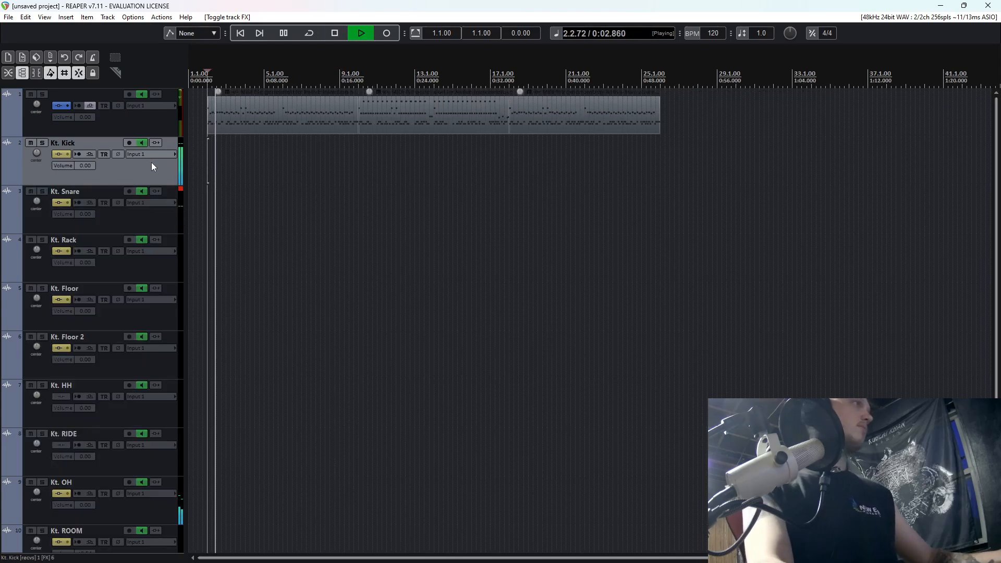
pyautogui.scroll(-3, 147, 208)
pyautogui.keyDown('shift'); pyautogui.click(133, 455); pyautogui.keyUp('shift')
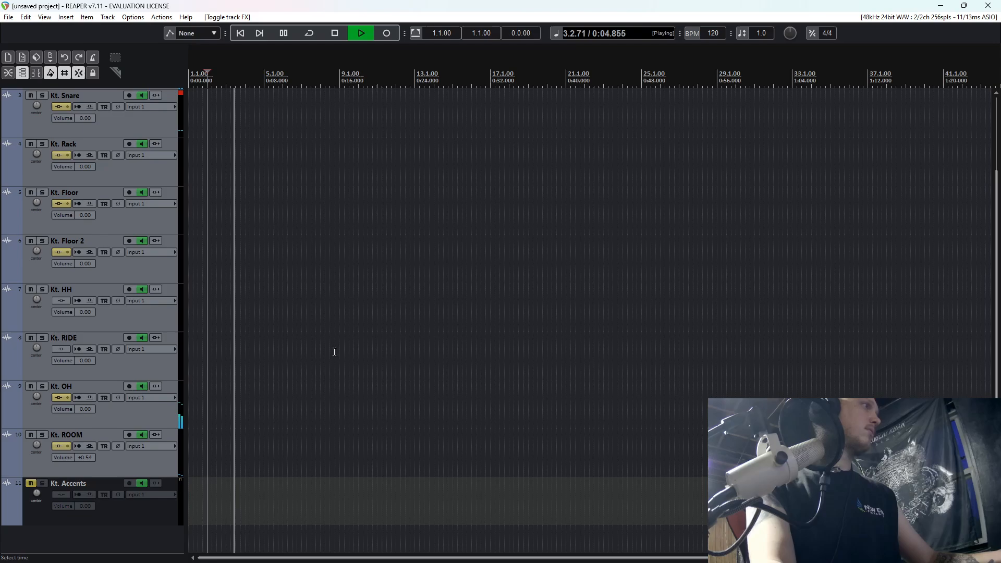
pyautogui.scroll(4, 242, 268)
pyautogui.scroll(3, 142, 256)
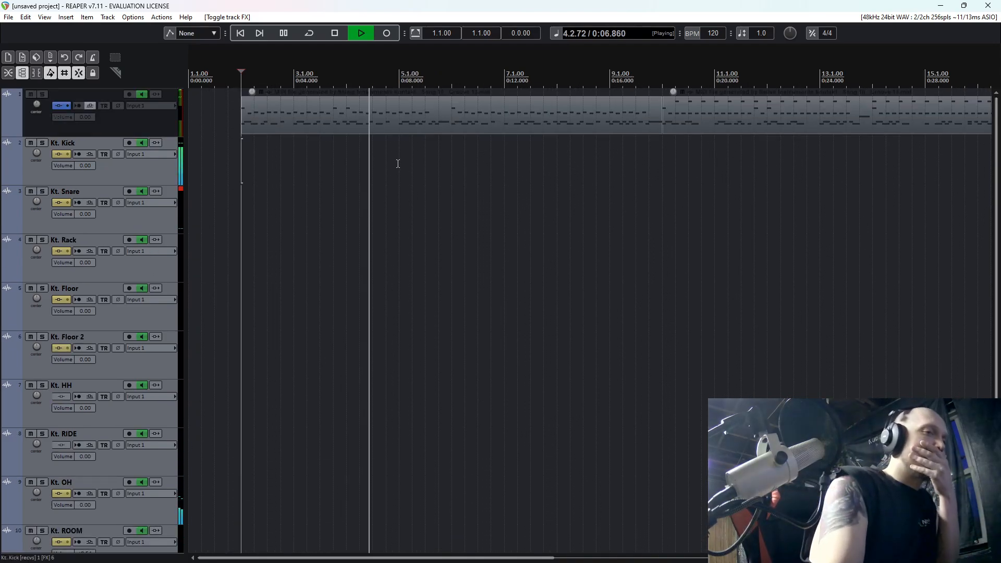
# Play the kit from 9.2 and re-enable the FX on all tracks from Kt. Kick to Kt. ROOM.
pyautogui.click(630, 153)
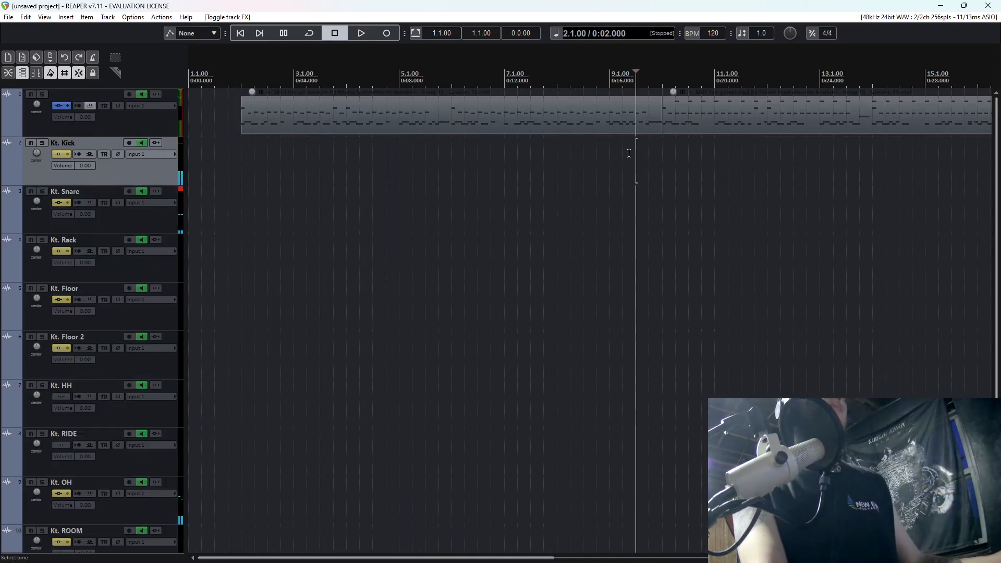
pyautogui.scroll(-2, 129, 171)
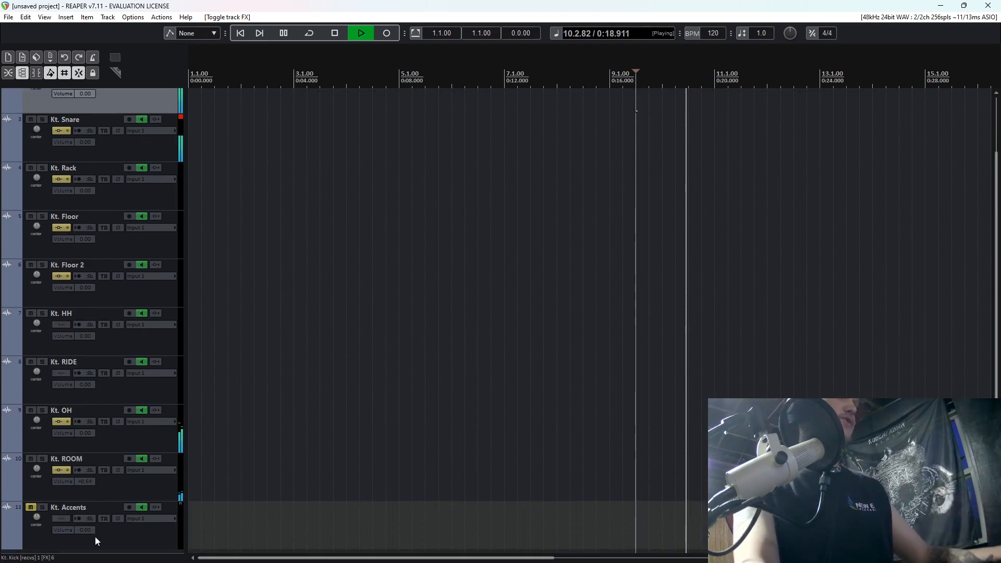
pyautogui.keyDown('shift'); pyautogui.click(119, 486); pyautogui.keyUp('shift')
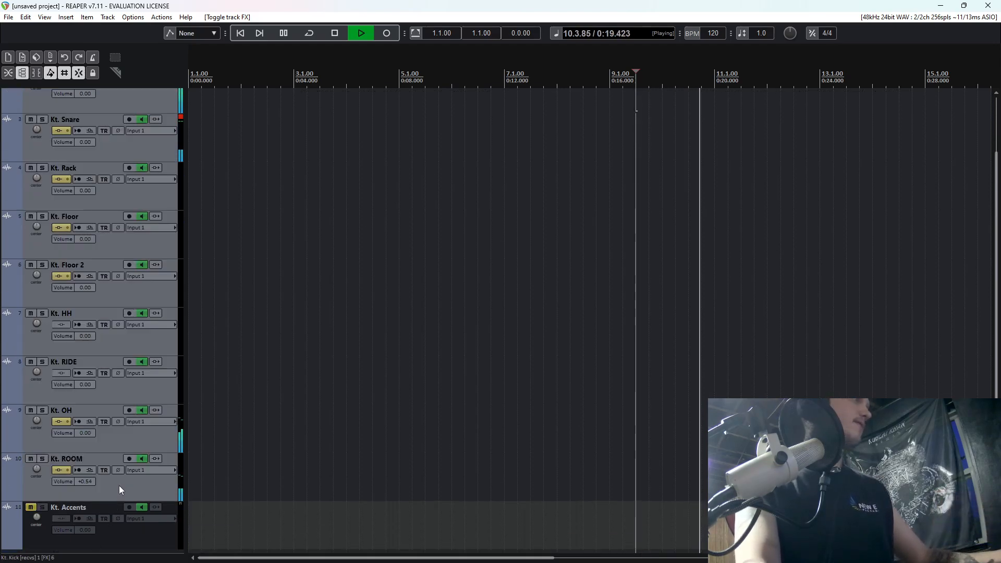
pyautogui.click(67, 468)
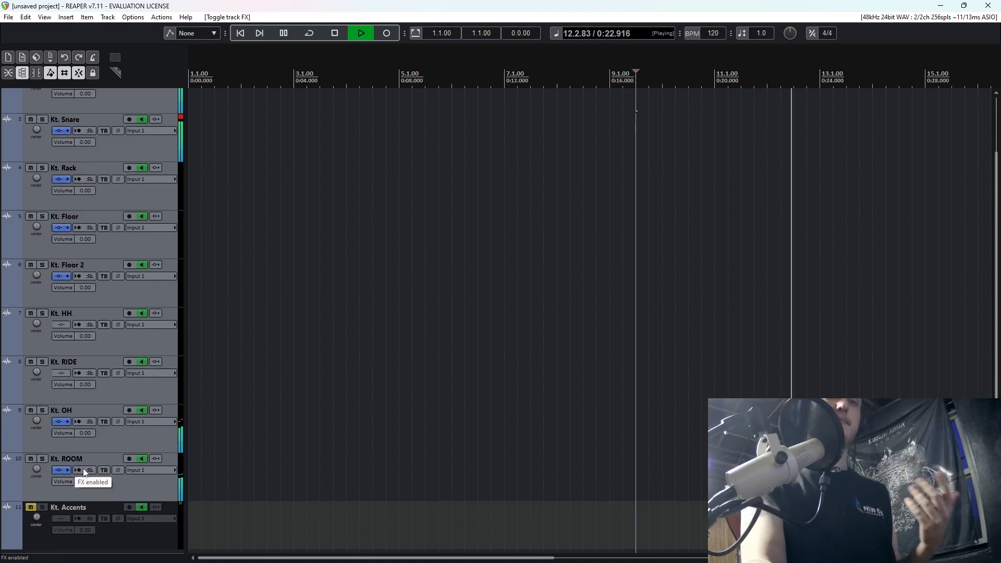
# Check the kit's levels and FX chains in the mixer during playback, then return to the track view.
pyautogui.hotkey('ctrl', 'm')
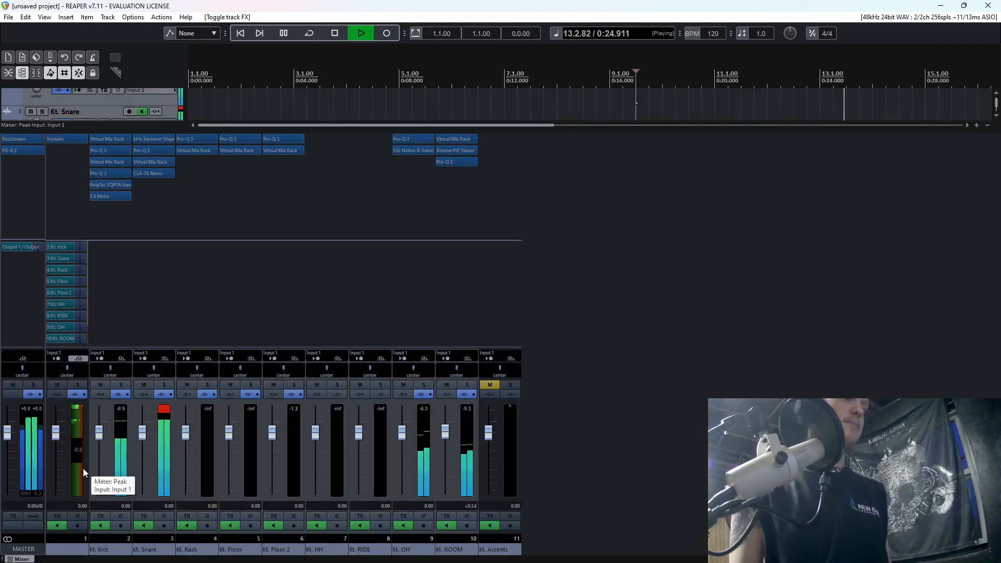
pyautogui.hotkey('ctrl', 'm')
pyautogui.scroll(3, 996, 190)
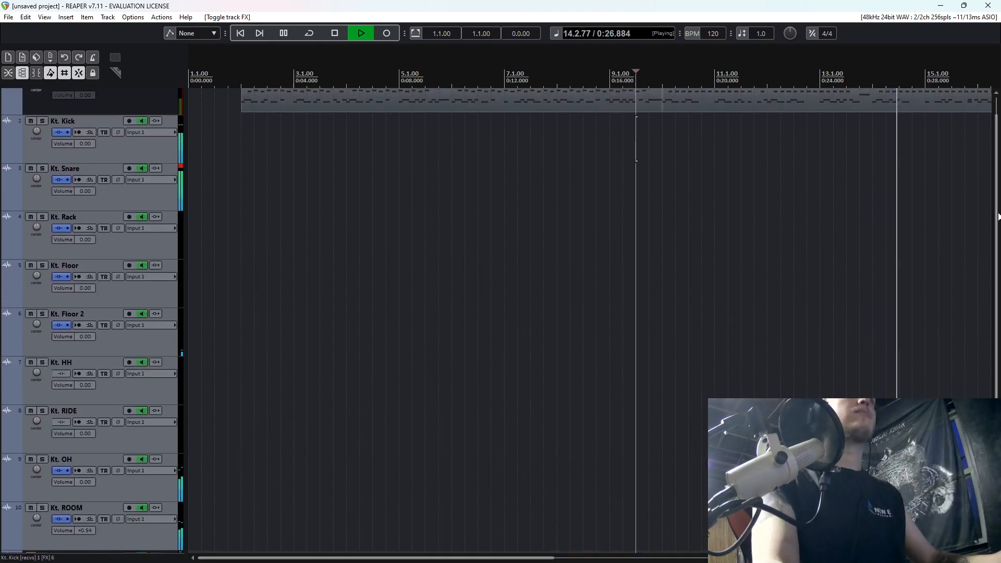
# Stop playback, play the kit briefly from bar 2 with its FX enabled, and stop again.
pyautogui.press('space')
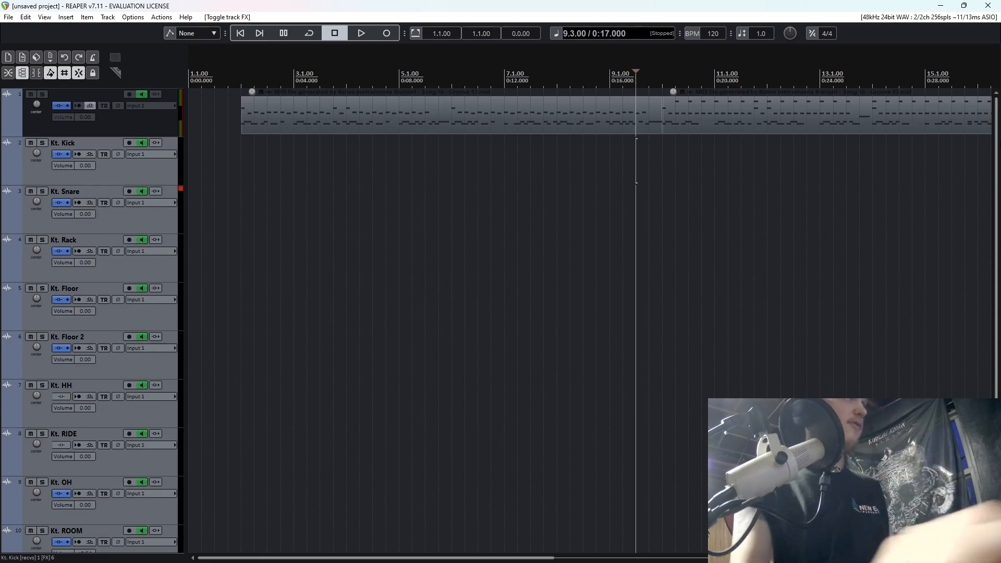
pyautogui.scroll(-3, 163, 292)
pyautogui.scroll(3, 164, 294)
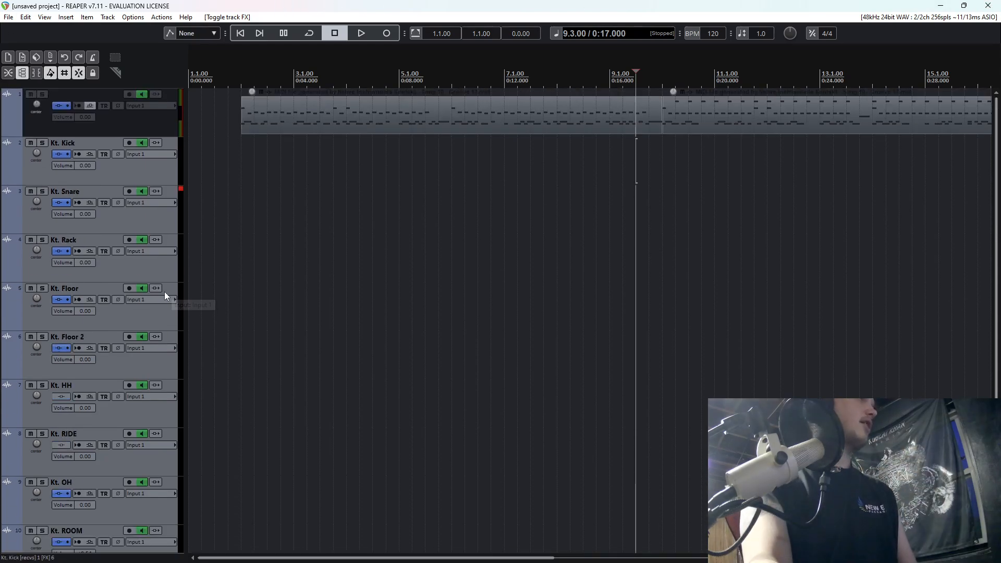
pyautogui.click(240, 167)
pyautogui.press('space')
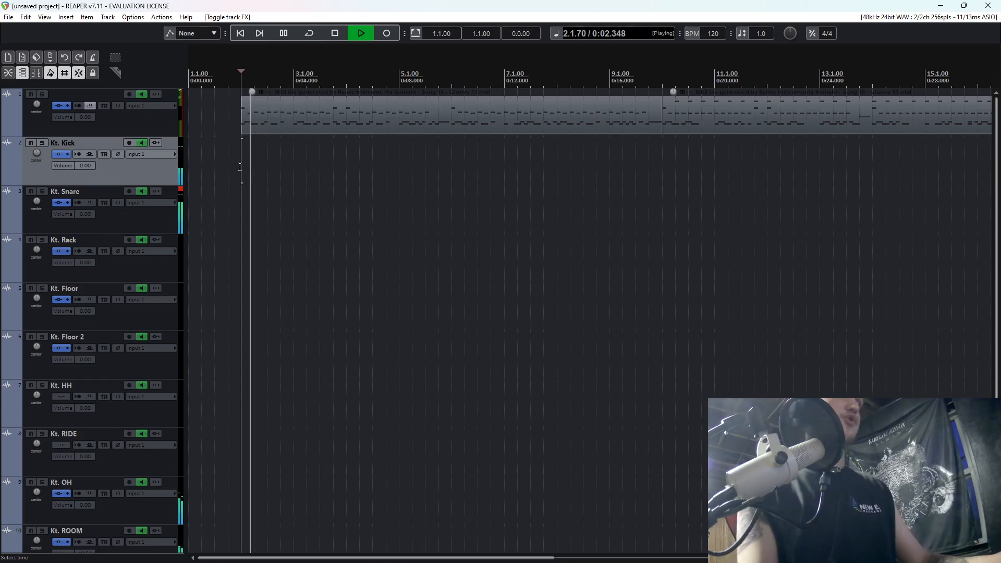
pyautogui.press('space')
# Insert a new track above Kt. Kick as a folder for the tracks Kt. Kick to Kt. ROOM, and solo the folder.
pyautogui.click(112, 123)
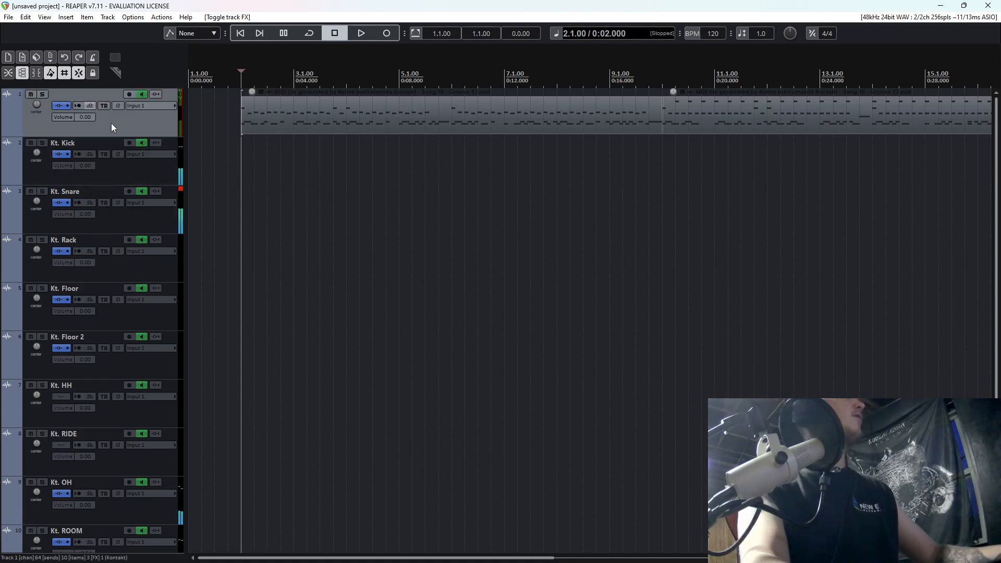
pyautogui.hotkey('ctrl', 't')
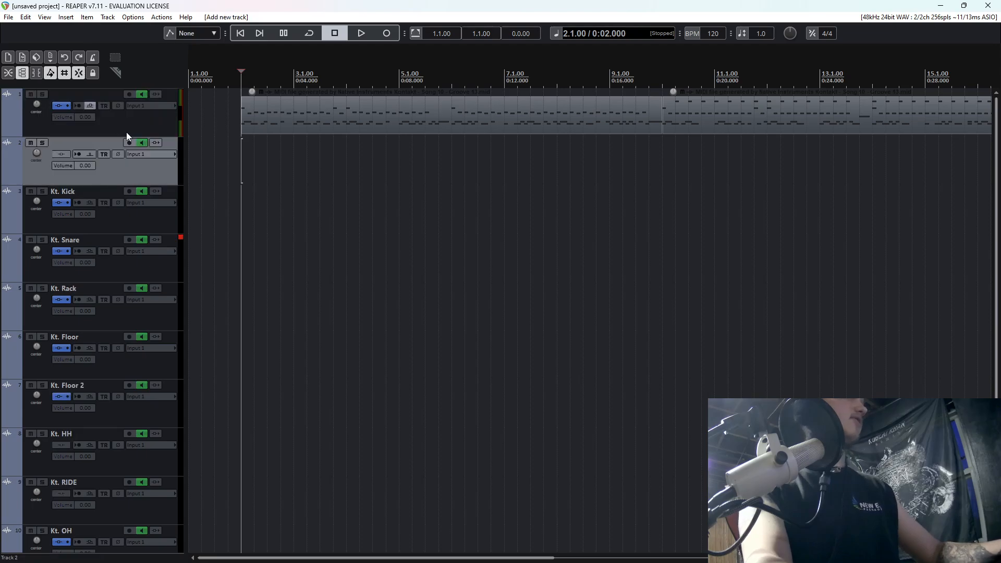
pyautogui.click(129, 211)
pyautogui.scroll(-3, 156, 313)
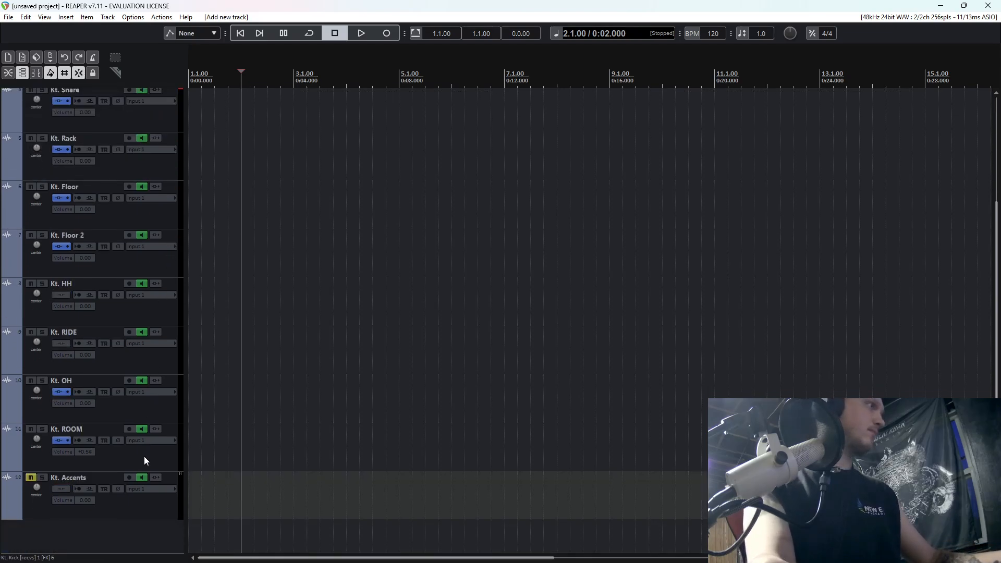
pyautogui.keyDown('shift'); pyautogui.click(145, 461); pyautogui.keyUp('shift')
pyautogui.scroll(3, 145, 363)
pyautogui.moveTo(120, 221); pyautogui.dragTo(35, 147)
pyautogui.click(47, 143)
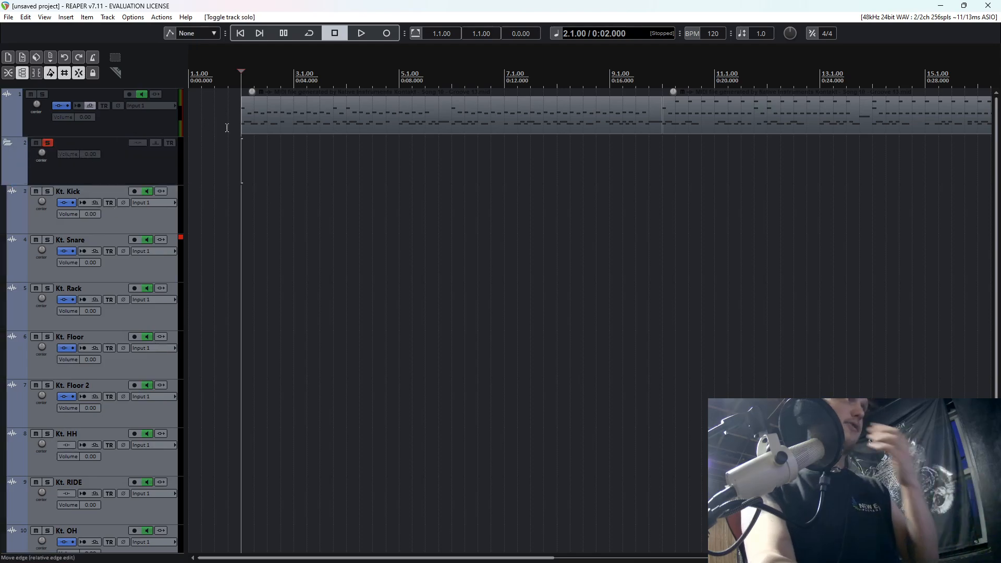
# Add FabFilter Pro-Q 3 to the folder track during playback and create a bell boost of about 0.79 dB at 308.52 Hz.
pyautogui.click(92, 152)
pyautogui.press('space')
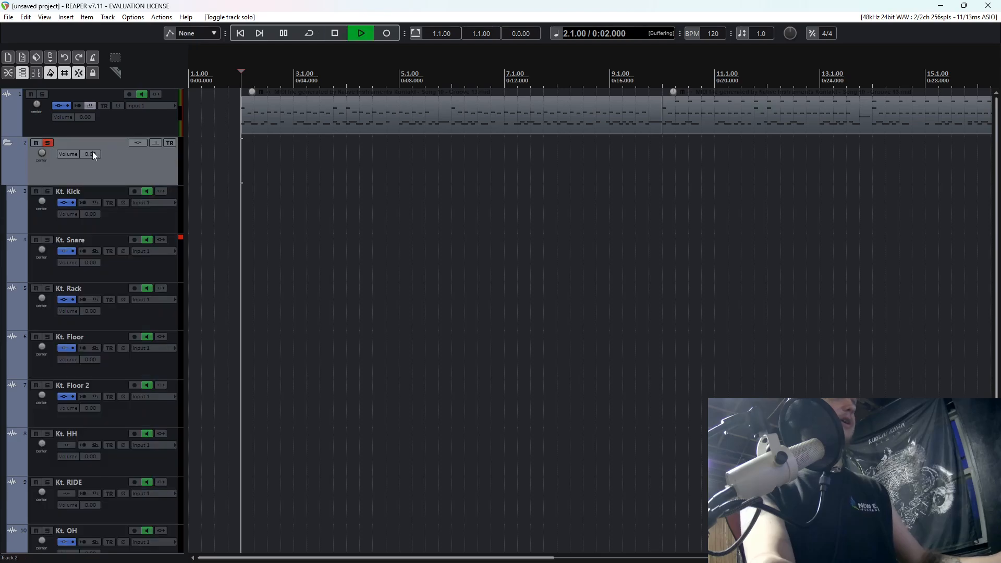
pyautogui.click(139, 142)
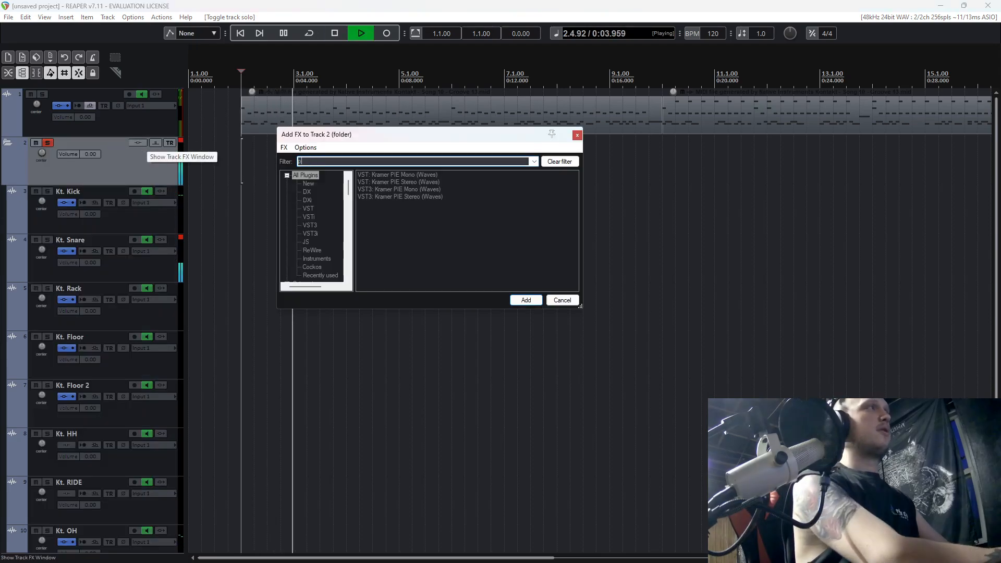
pyautogui.write('pro')
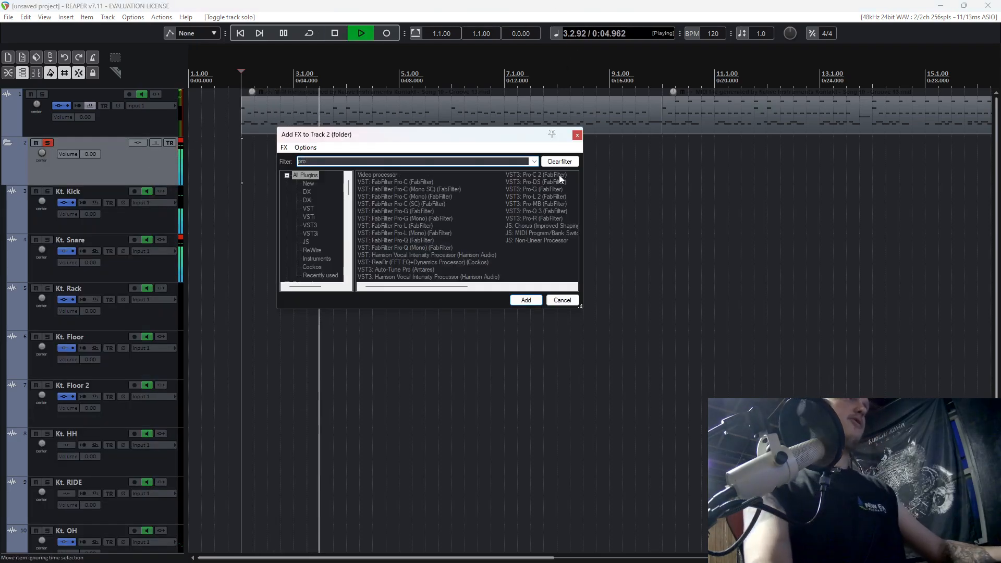
pyautogui.doubleClick(534, 211)
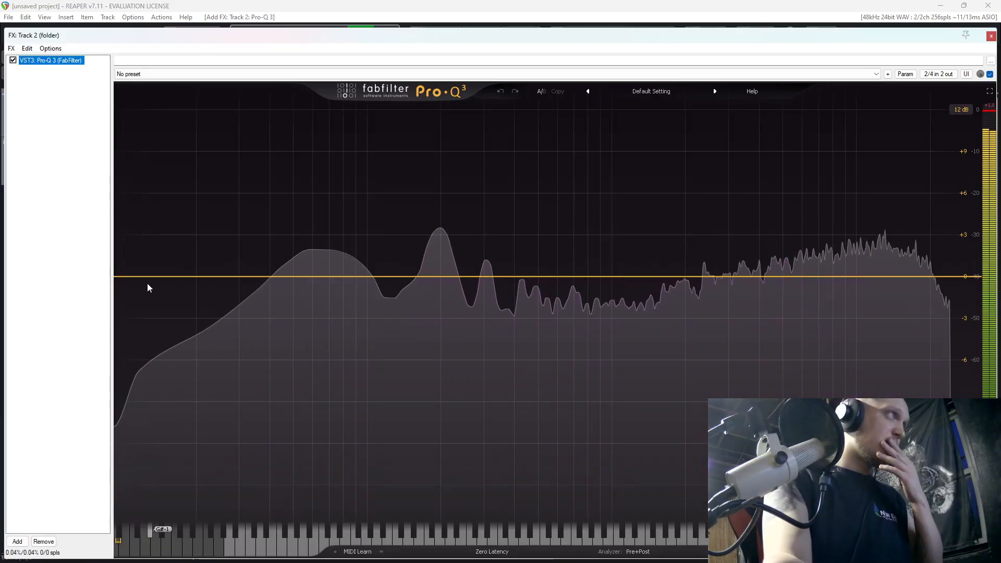
pyautogui.moveTo(423, 277); pyautogui.dragTo(487, 269)
# Add the VST SSL Native Bus Compressor 2 after Pro-Q 3 on the folder track and place its window over the arrangement.
pyautogui.click(18, 541)
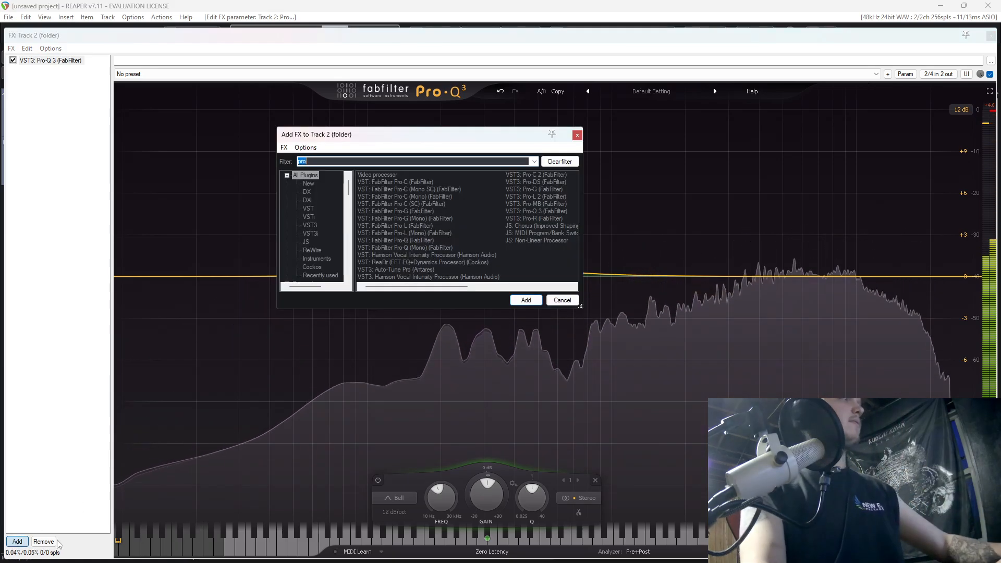
pyautogui.press('BackSpace')
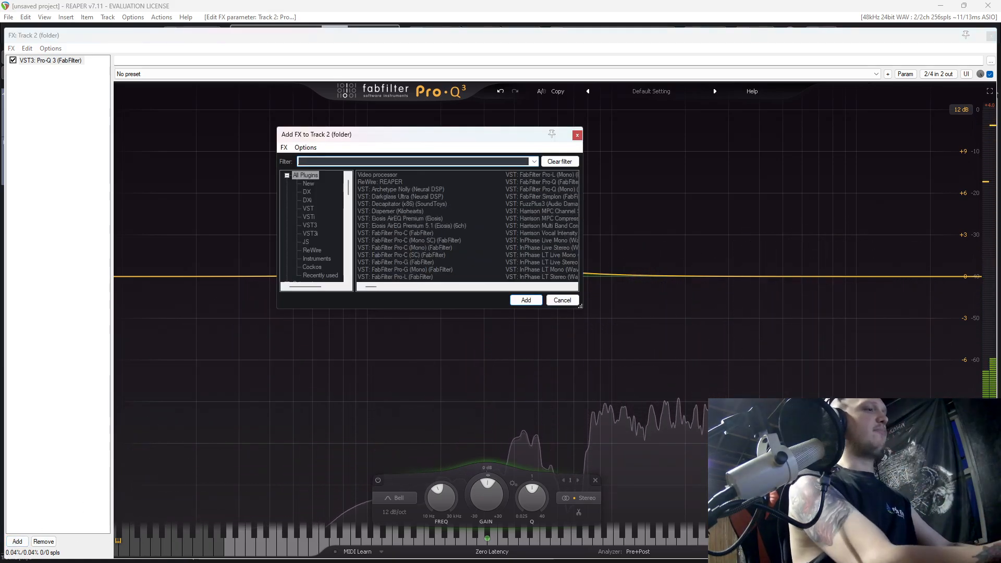
pyautogui.write('bus')
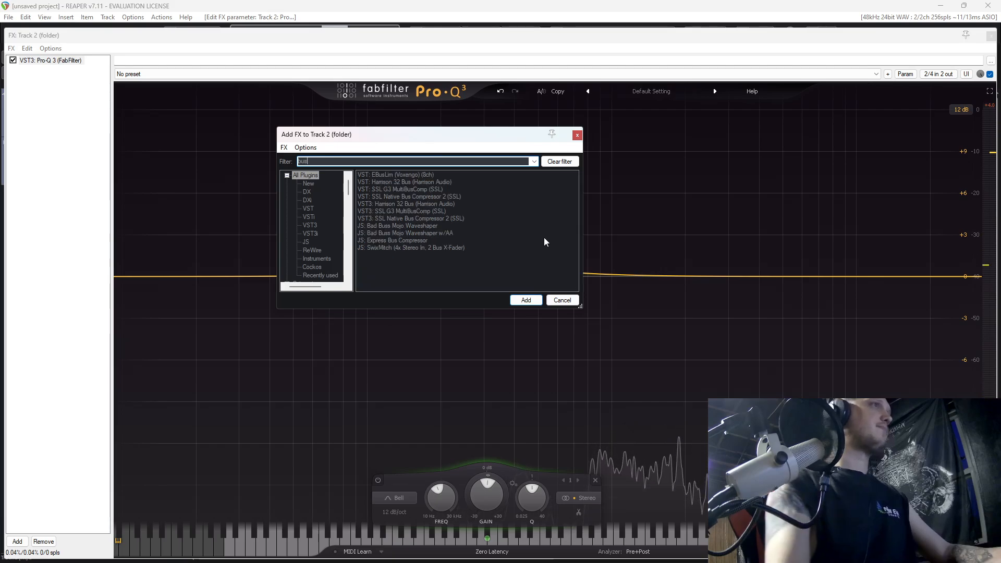
pyautogui.click(423, 197)
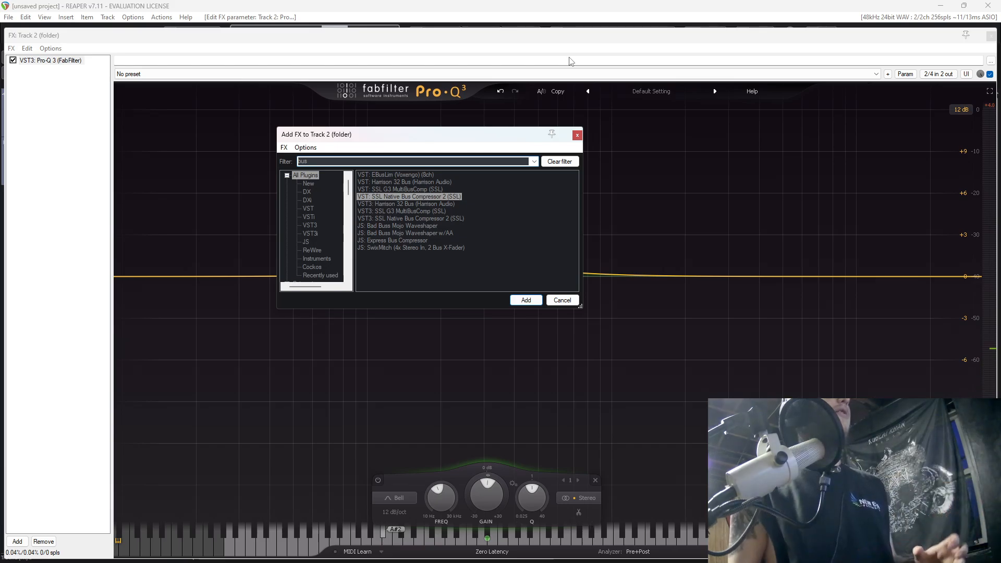
pyautogui.press('Escape')
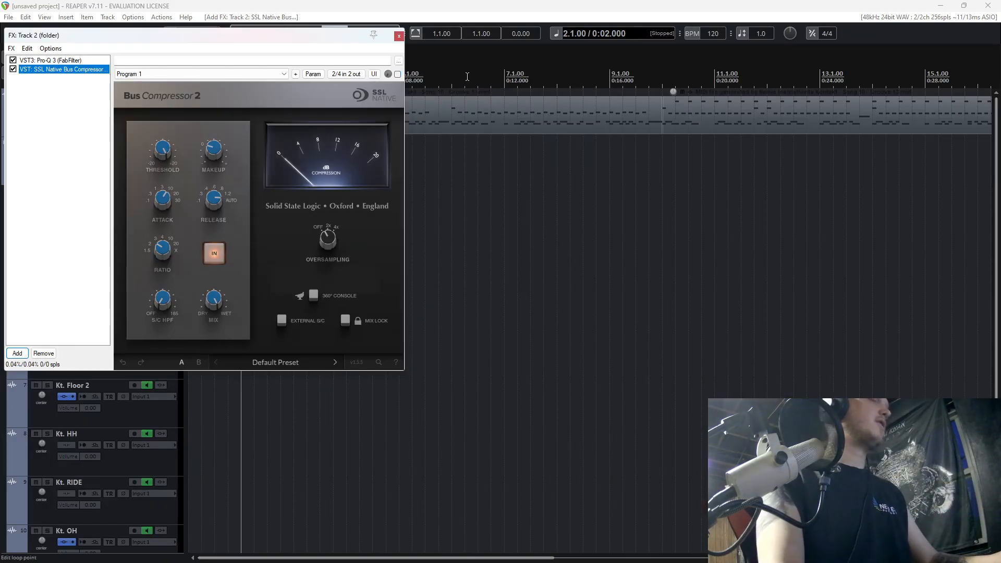
pyautogui.moveTo(295, 40); pyautogui.dragTo(615, 96)
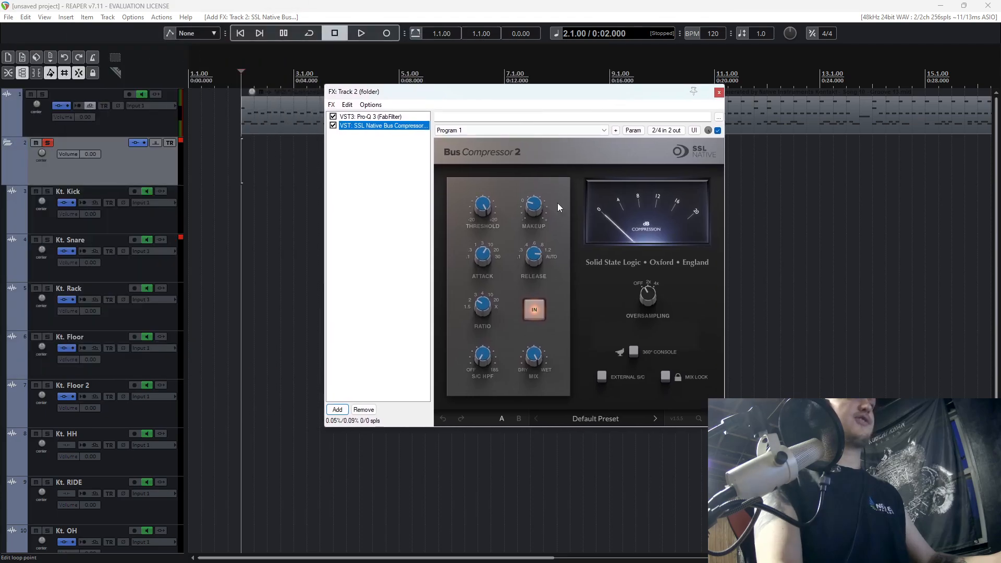
# During playback, lower the bus compressor's threshold, shorten its attack, and set the sidechain high-pass filter to about 28.8 Hz.
pyautogui.press('space')
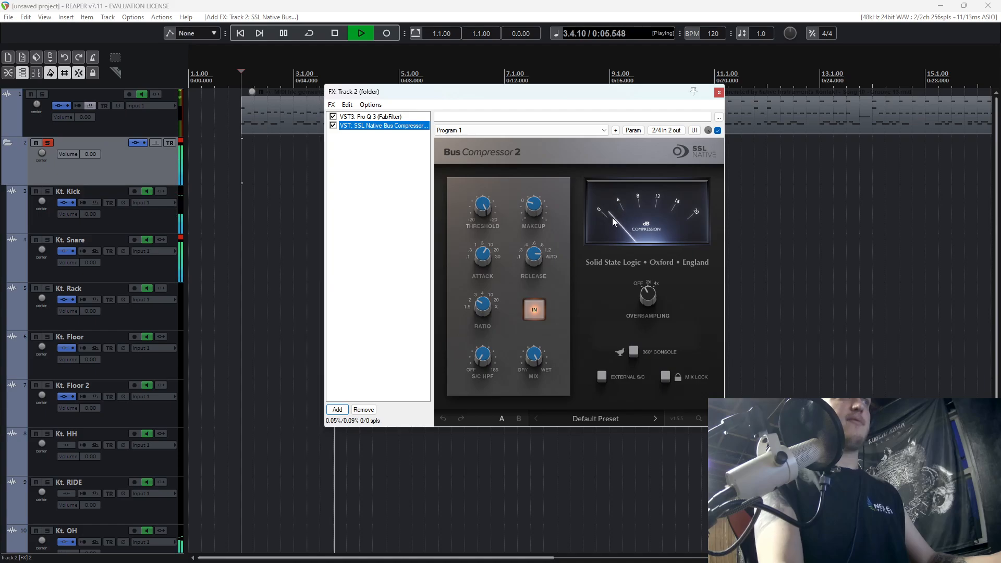
pyautogui.click(488, 208)
pyautogui.moveTo(486, 215); pyautogui.dragTo(475, 258)
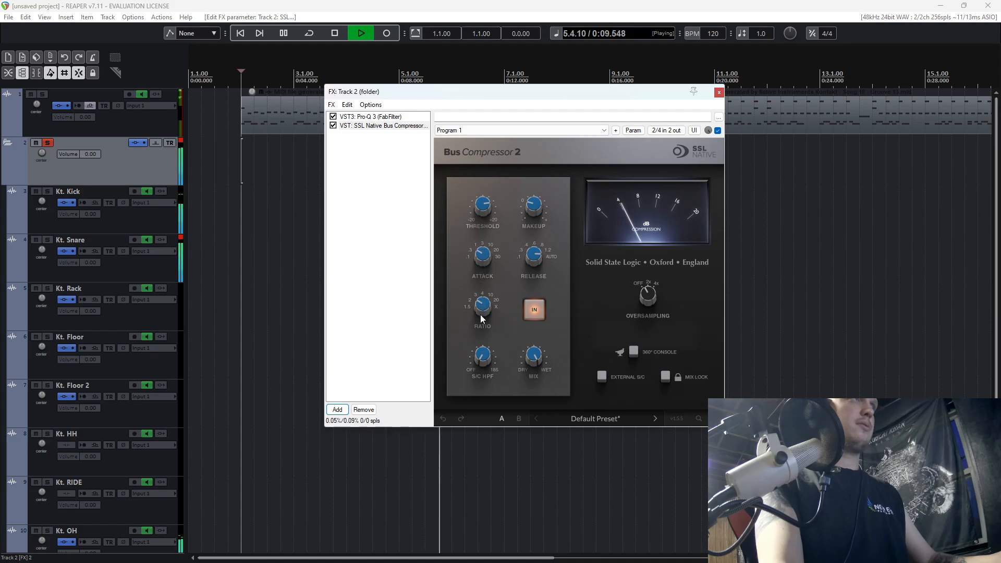
pyautogui.moveTo(485, 209)
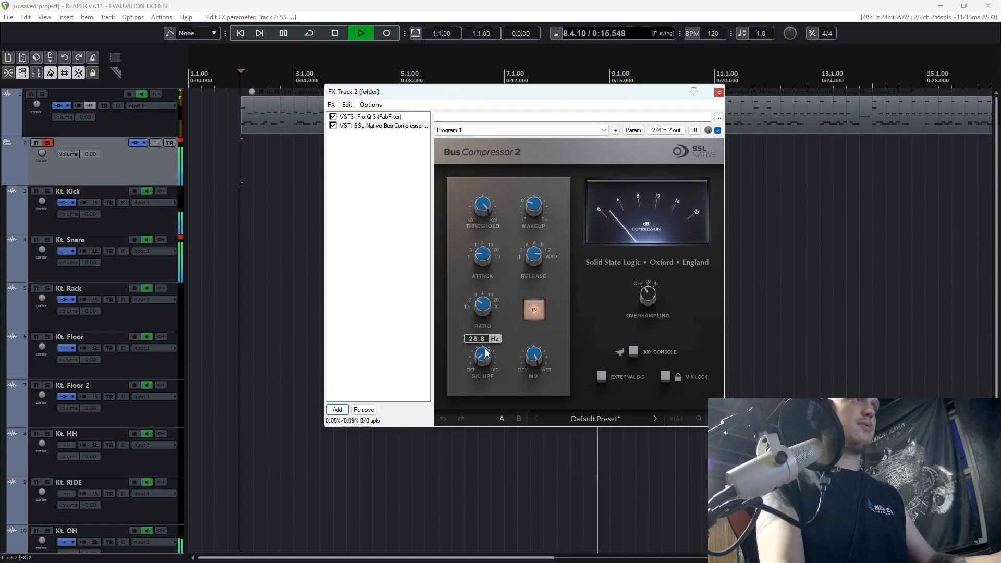
pyautogui.moveTo(537, 205)
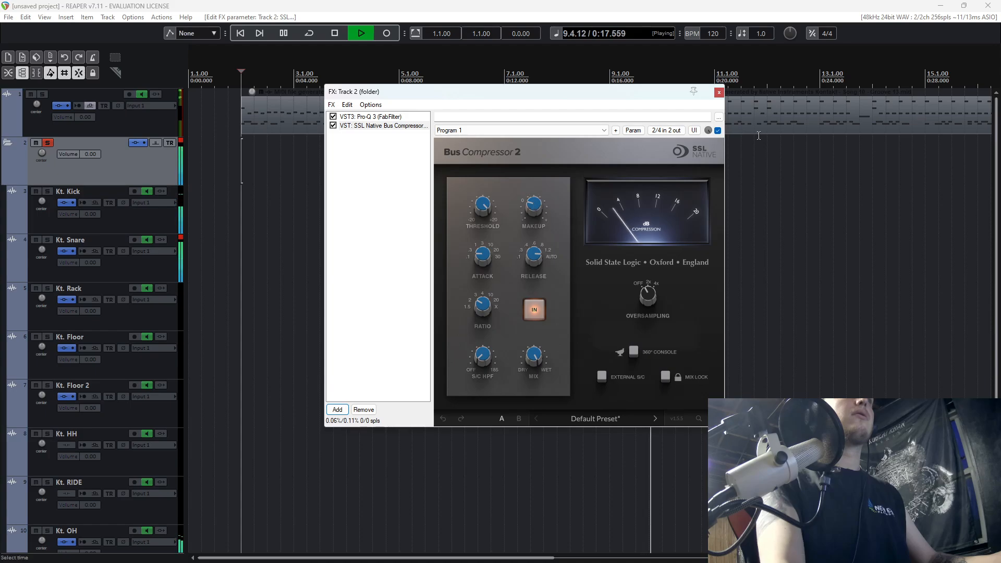
# Restart playback from bar 2 and compare the drum bus with the SSL compressor bypassed and enabled.
pyautogui.press('space')
pyautogui.press('space')
pyautogui.click(718, 130)
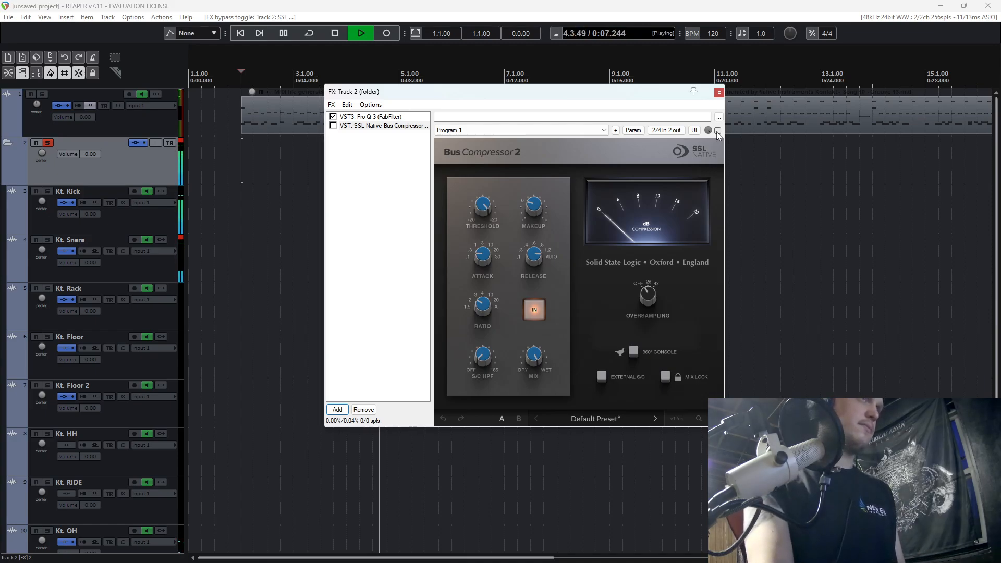
pyautogui.click(717, 130)
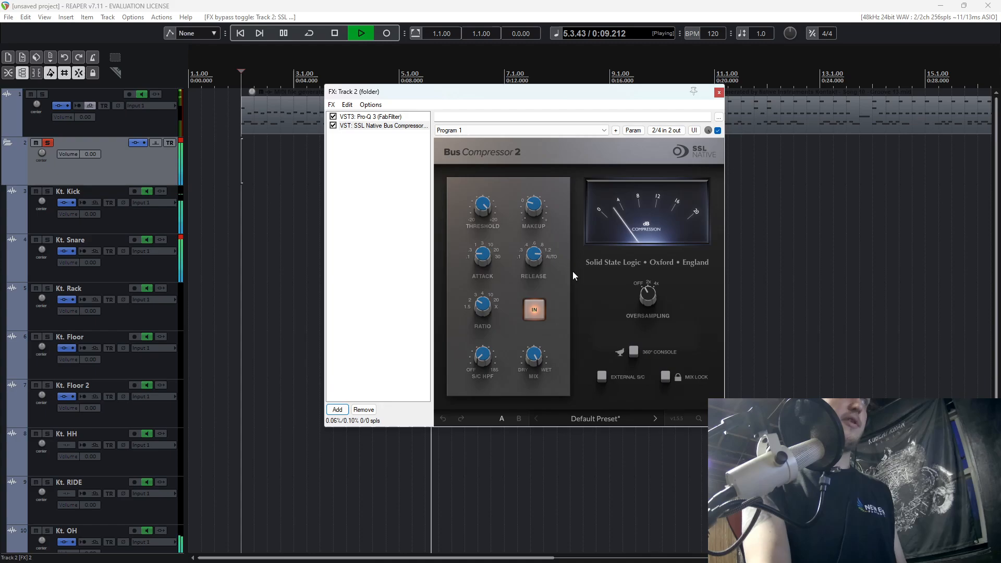
# Raise the bus compressor's makeup gain slightly, and compare it against bypass before leaving the compressor enabled.
pyautogui.moveTo(538, 212)
pyautogui.press('space')
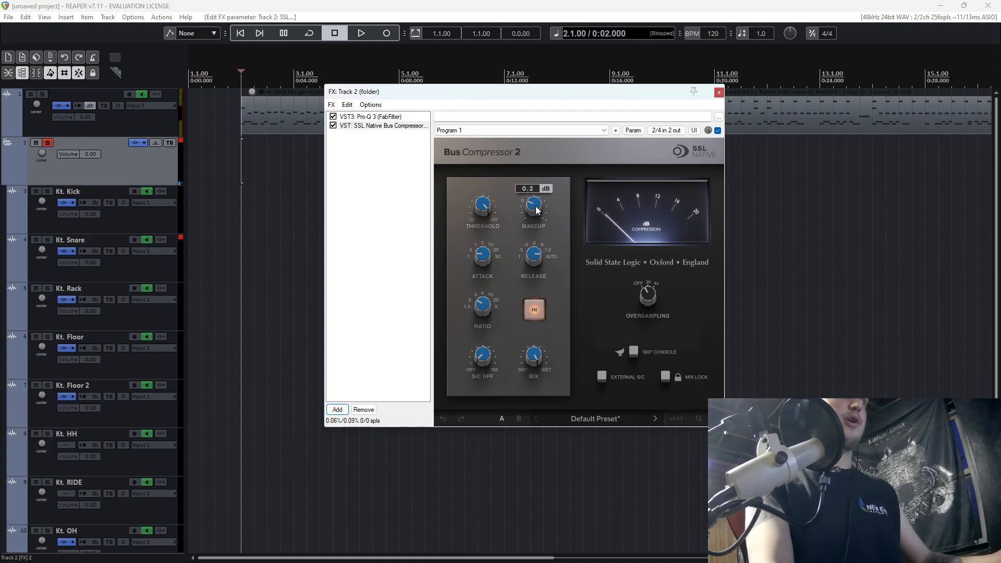
pyautogui.press('space')
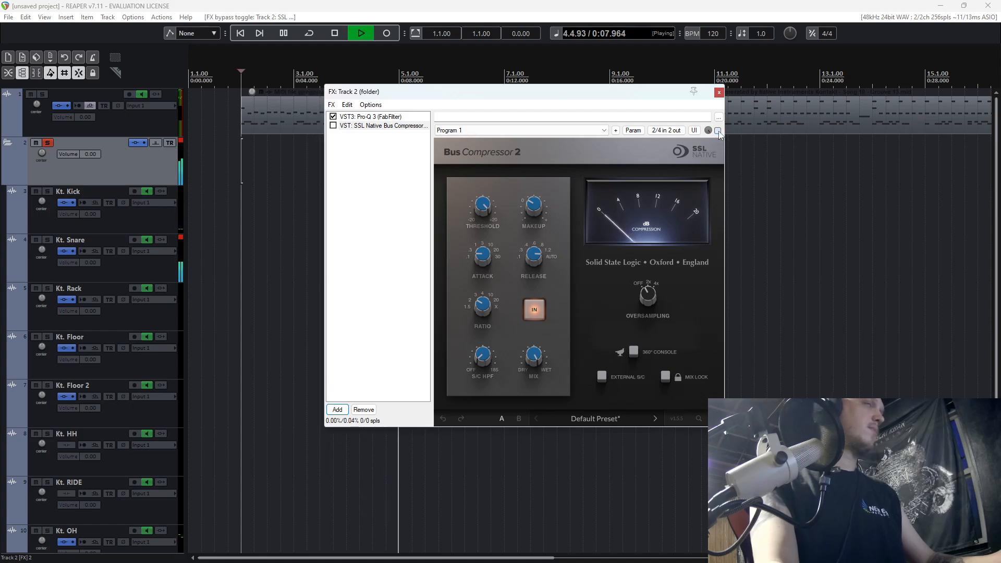
pyautogui.press('space')
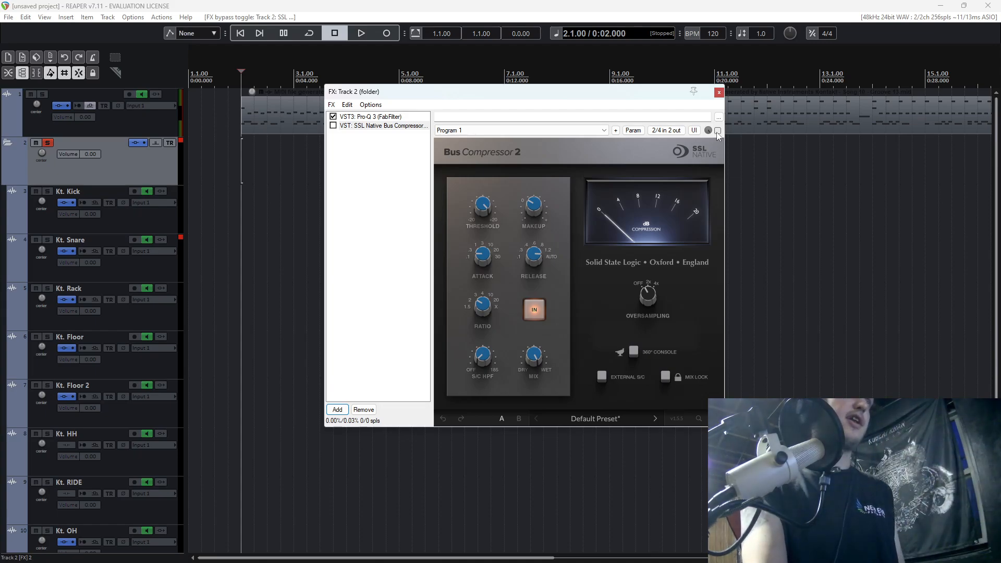
pyautogui.click(717, 131)
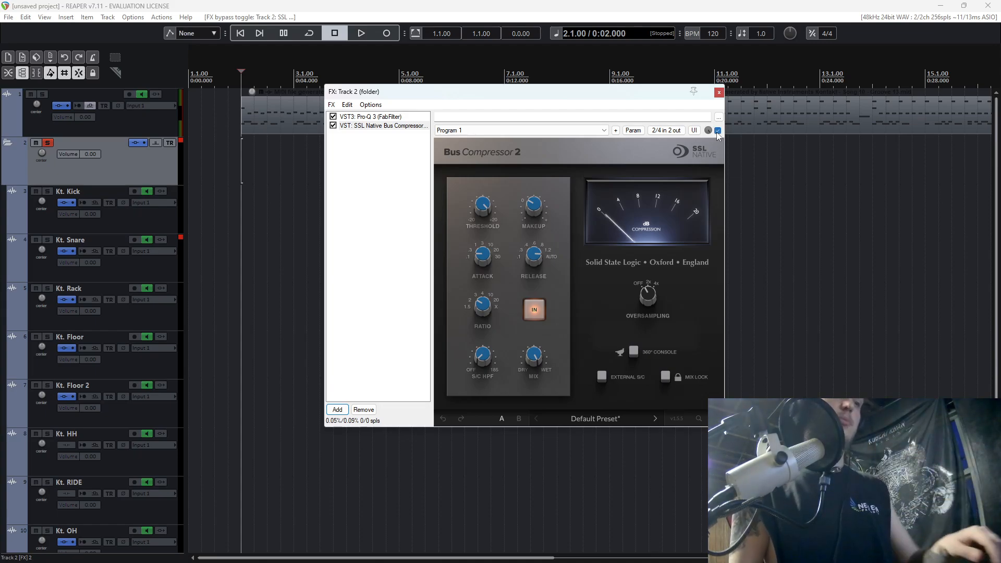
# Play the compressed drum bus from bar 2, unsolo the folder track, and stop and close its FX window.
pyautogui.press('space')
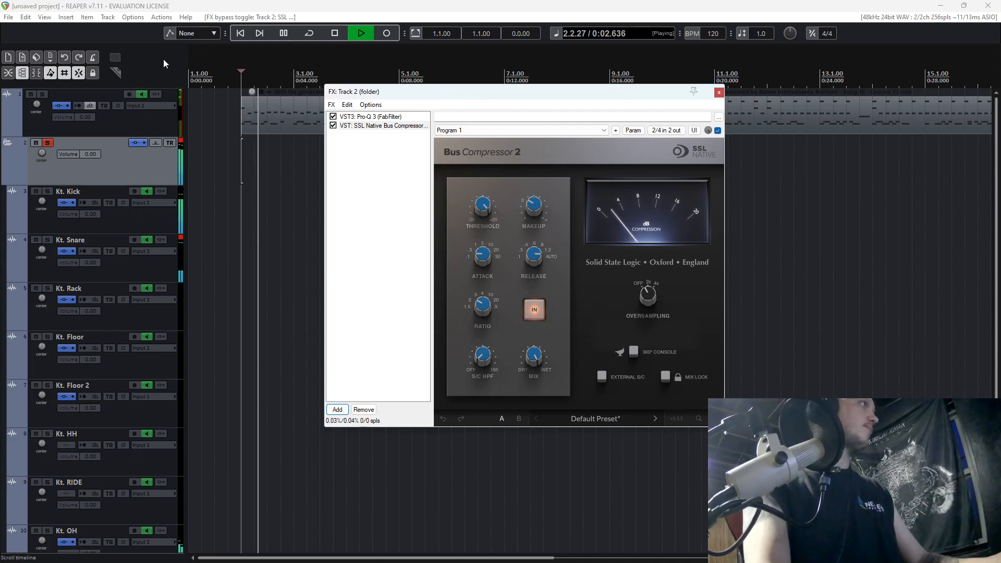
pyautogui.click(48, 143)
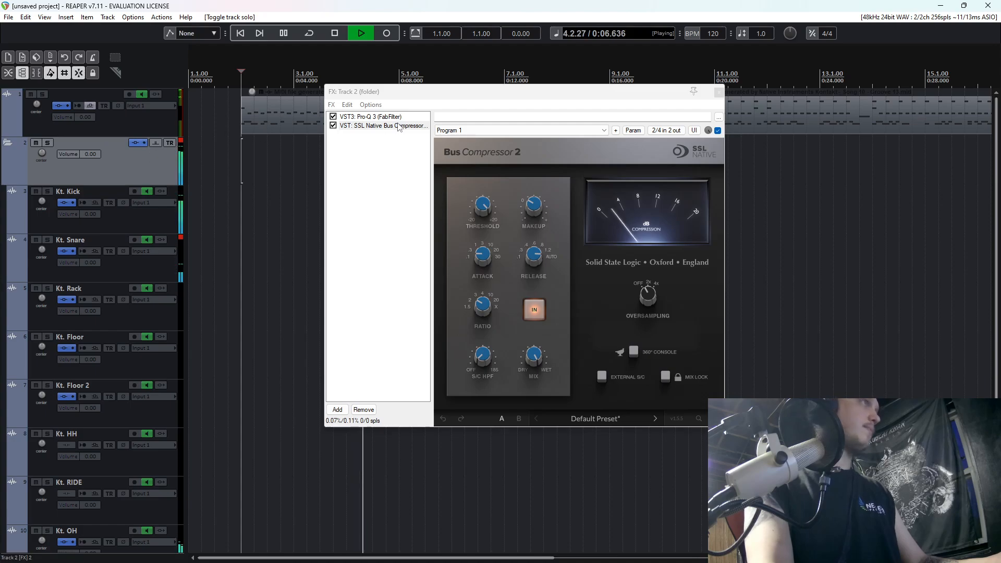
pyautogui.press('space')
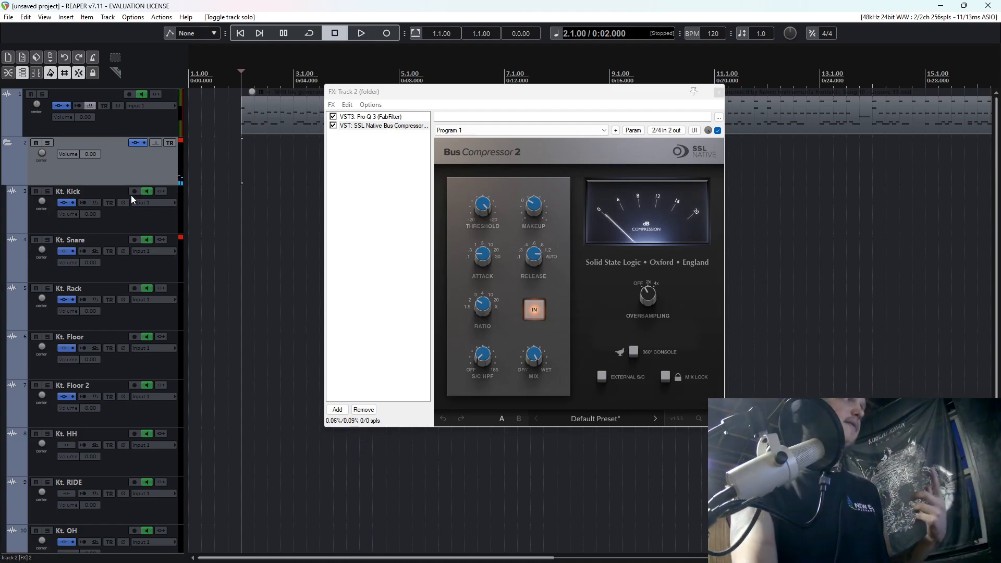
pyautogui.scroll(-2, 133, 195)
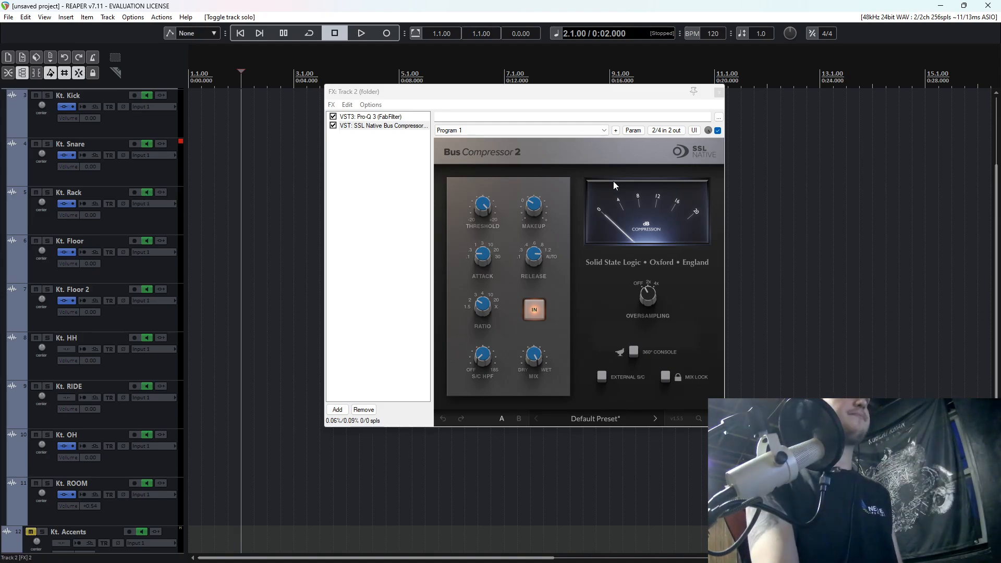
pyautogui.click(715, 91)
pyautogui.scroll(2, 119, 198)
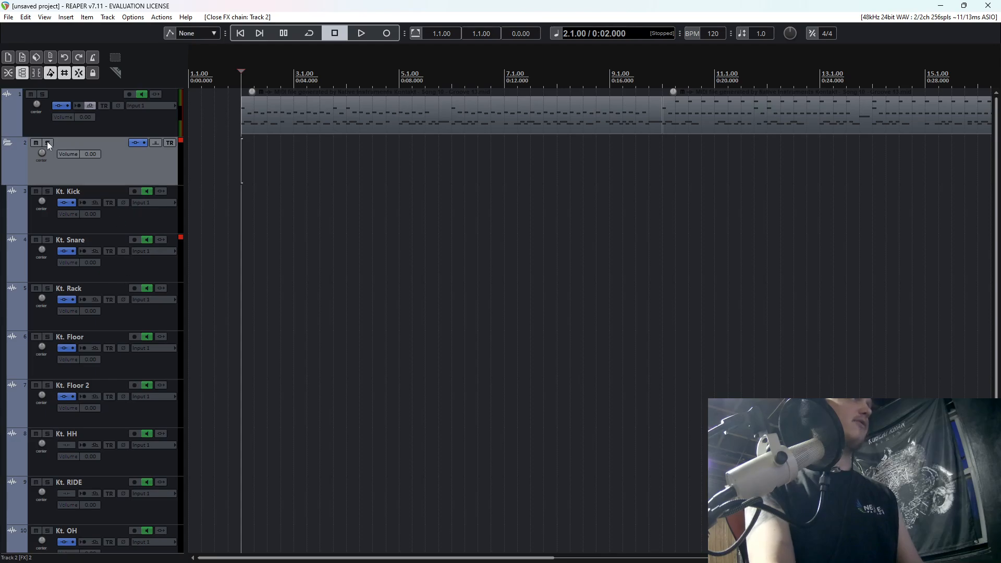
# Solo the folder track again and reopen its FX chain on the SSL bus compressor.
pyautogui.click(135, 142)
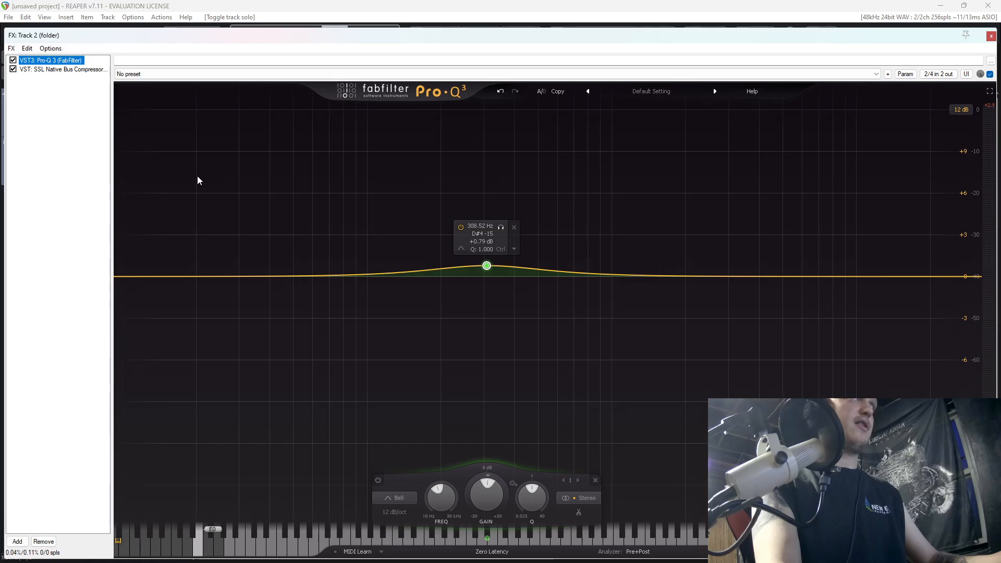
pyautogui.click(56, 74)
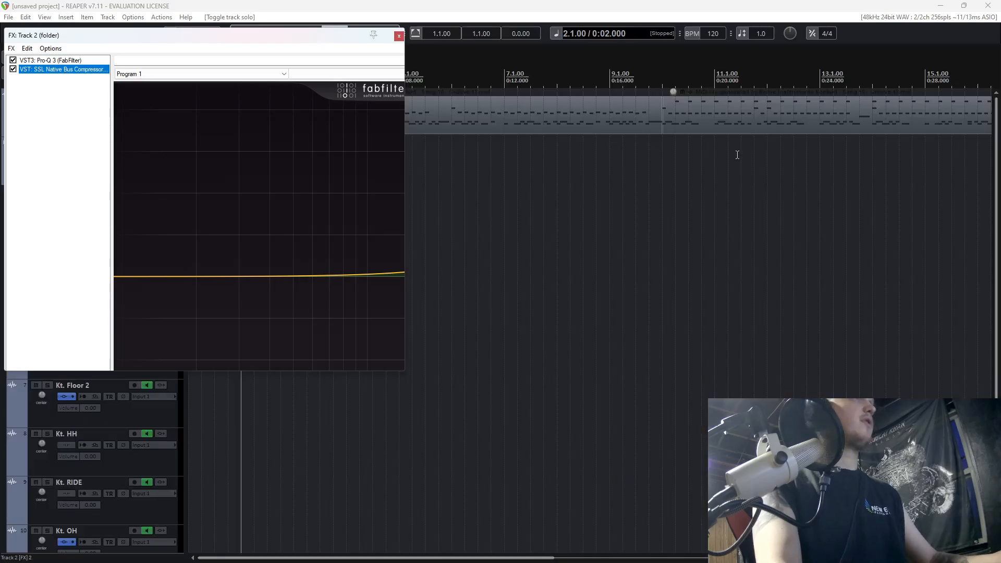
pyautogui.moveTo(284, 34); pyautogui.dragTo(669, 106)
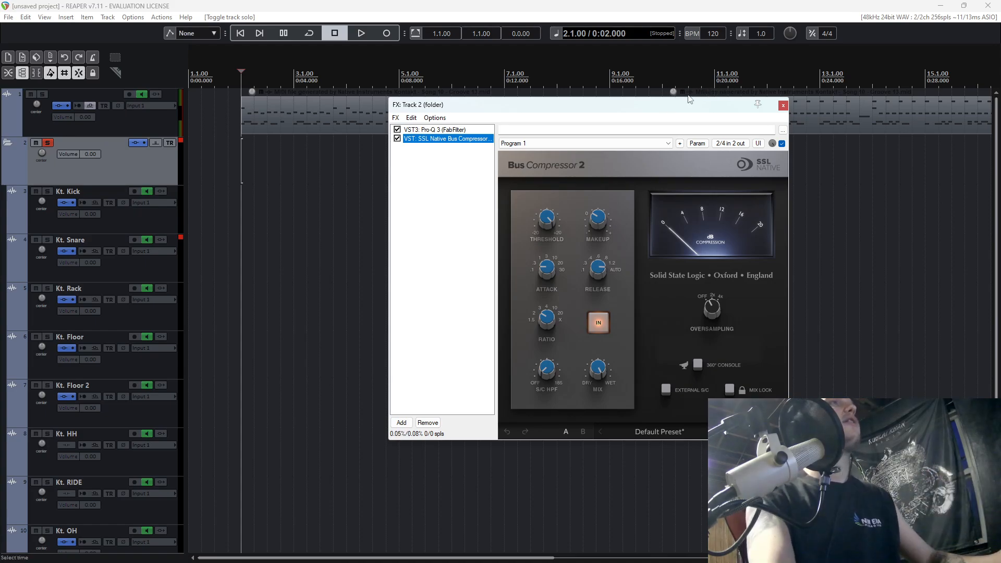
# Play the soloed drum bus from bar 2, and unsolo the folder track after closing its FX window.
pyautogui.moveTo(629, 108); pyautogui.dragTo(586, 158)
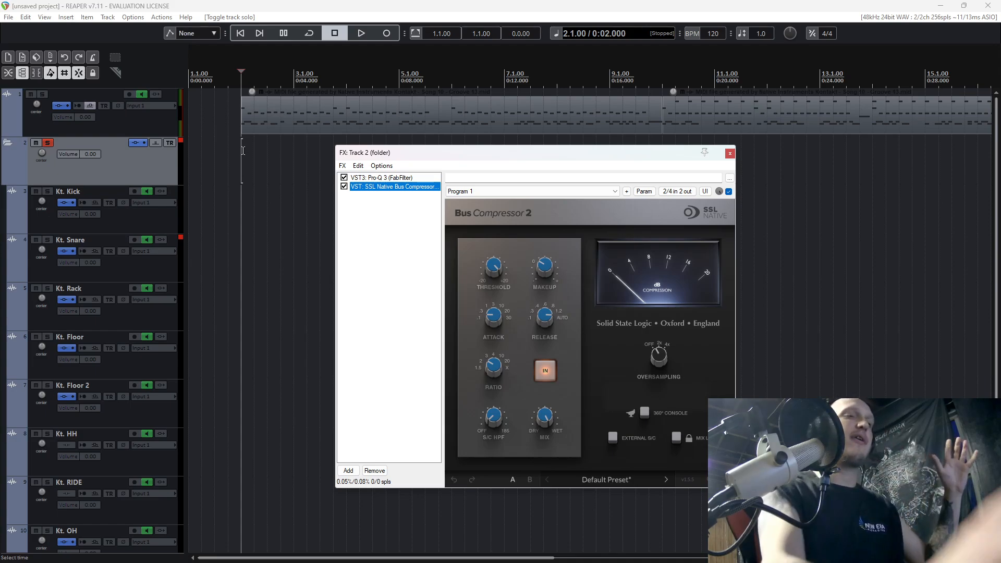
pyautogui.press('space')
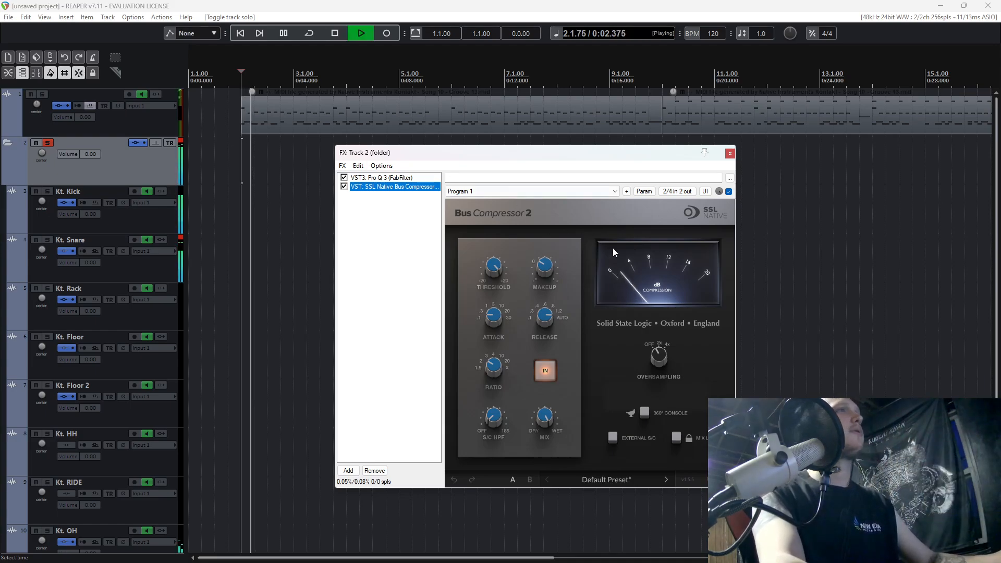
pyautogui.click(730, 153)
pyautogui.click(51, 141)
pyautogui.press('space')
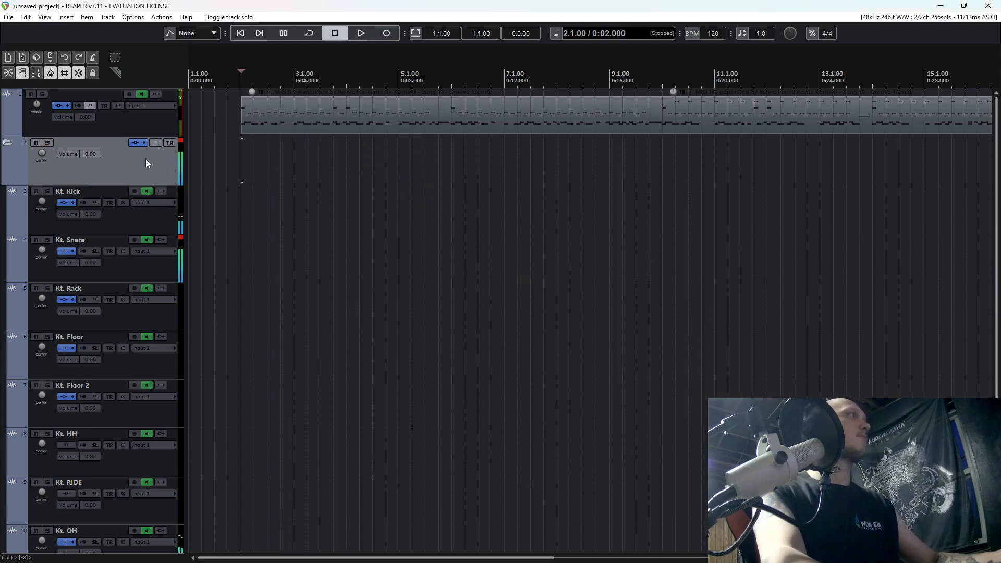
# Select the drum bus folder through Kt. ROOM and compare playback from bar 9 with all their FX bypassed and enabled.
pyautogui.scroll(-3, 147, 258)
pyautogui.keyDown('shift'); pyautogui.click(152, 455); pyautogui.keyUp('shift')
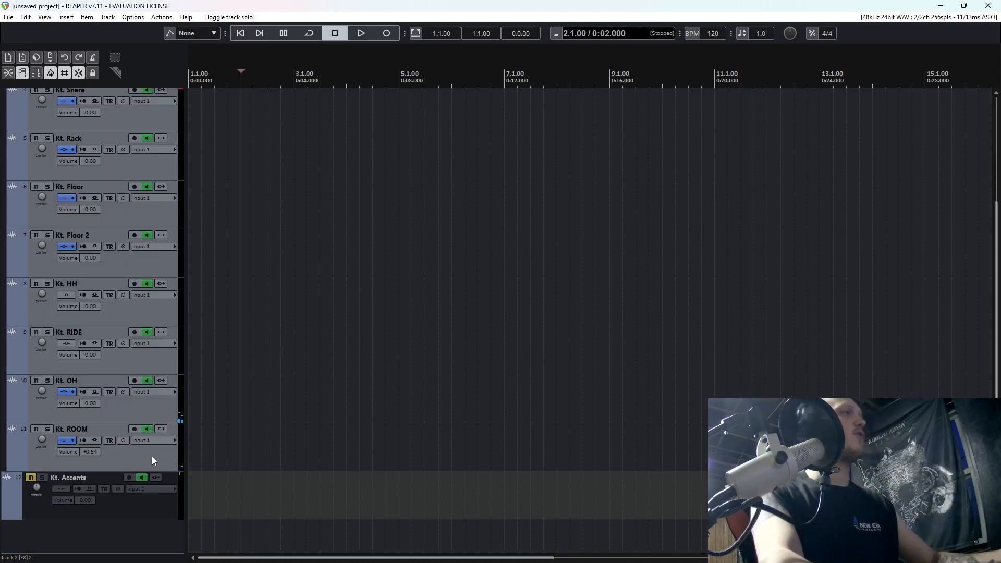
pyautogui.scroll(3, 159, 382)
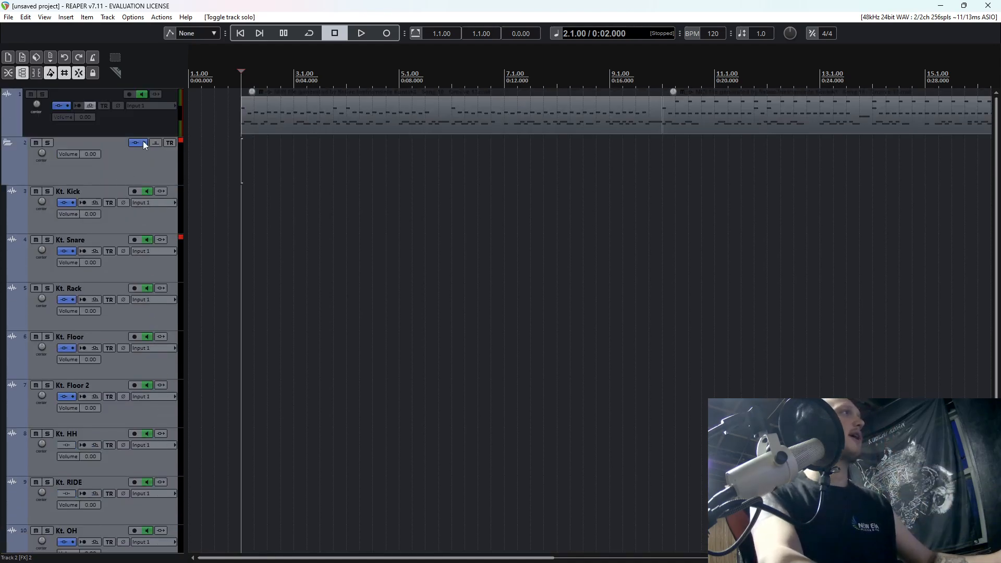
pyautogui.click(143, 142)
pyautogui.click(614, 148)
pyautogui.press('space')
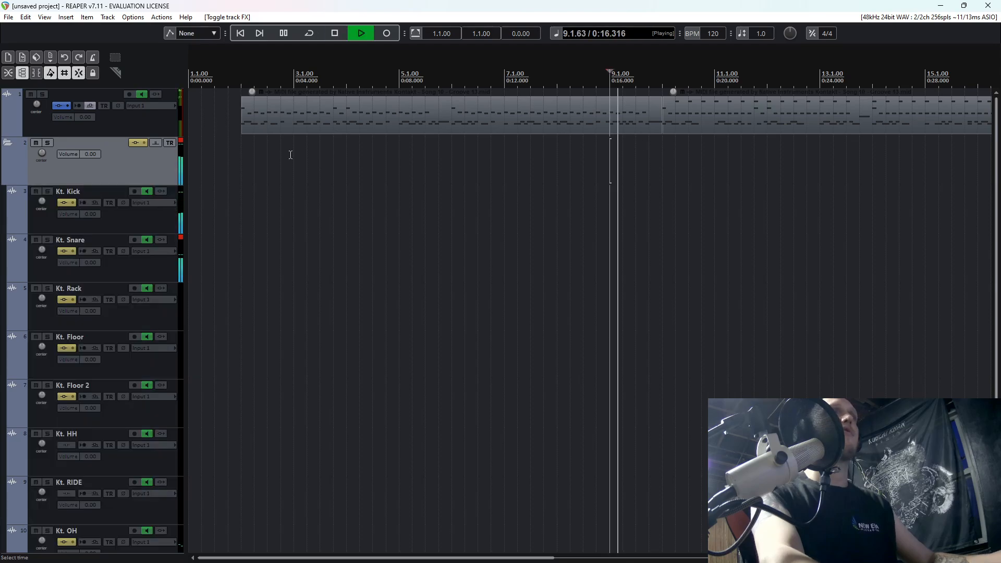
pyautogui.scroll(-2, 129, 174)
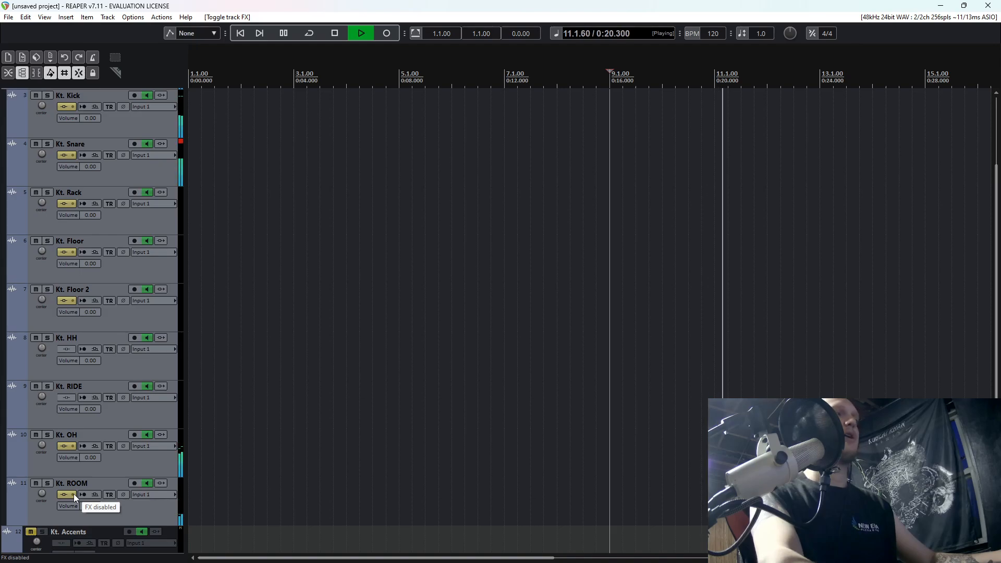
pyautogui.click(73, 493)
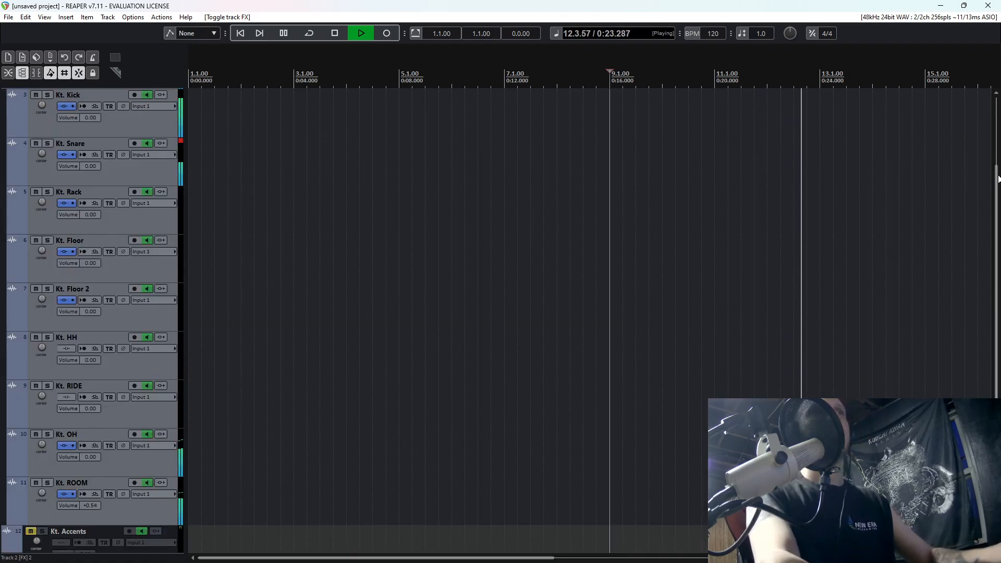
pyautogui.scroll(2, 74, 493)
pyautogui.scroll(1, 896, 180)
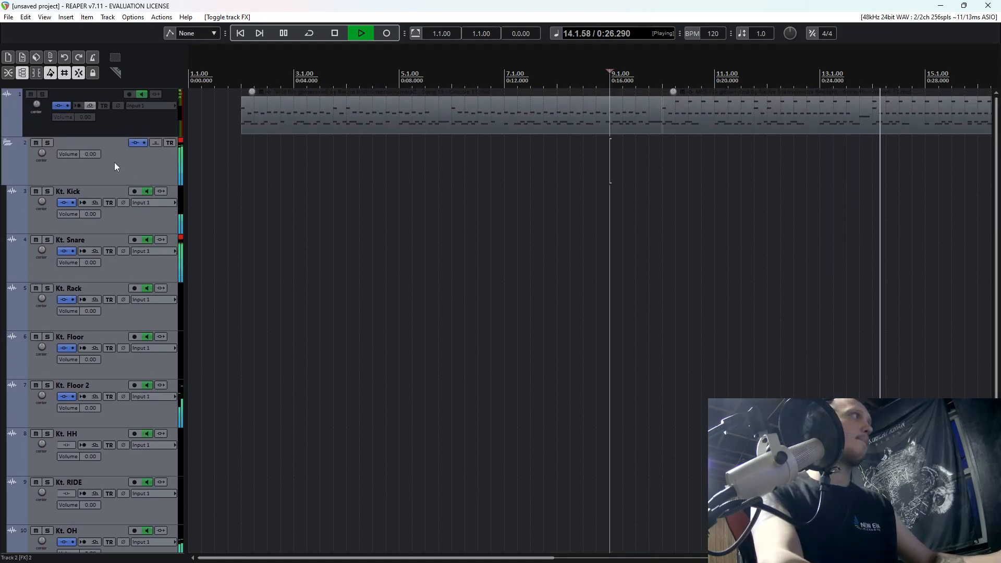
pyautogui.press('space')
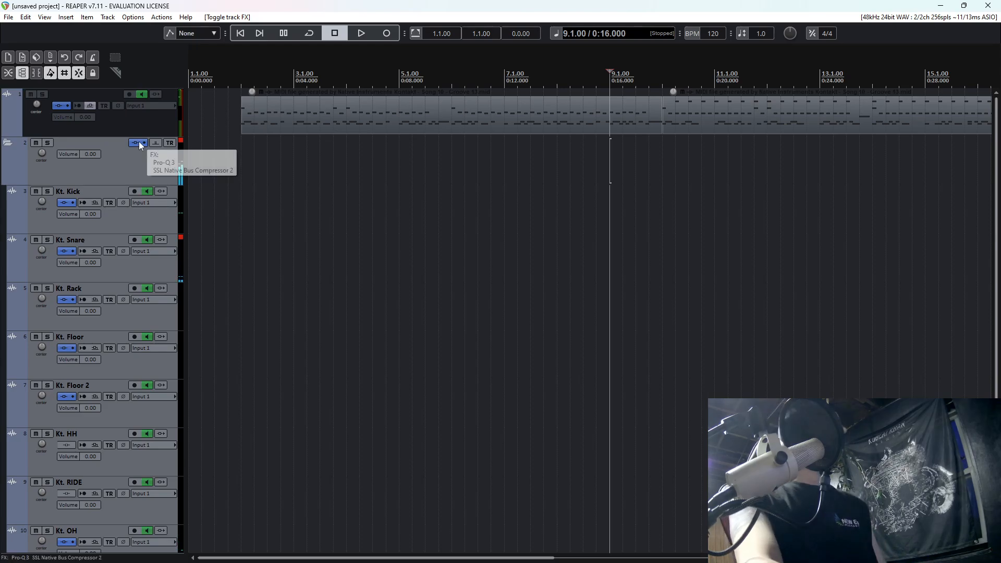
# Add the VST3 VBC FG-Grey compressor to the drum bus folder's FX chain after the SSL bus compressor.
pyautogui.click(138, 142)
pyautogui.moveTo(527, 146); pyautogui.dragTo(638, 87)
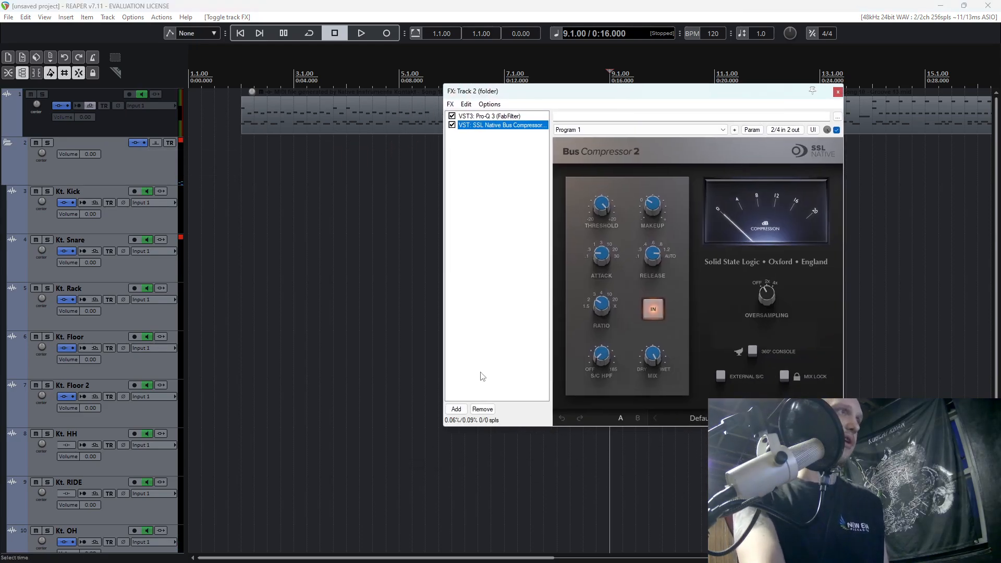
pyautogui.click(456, 408)
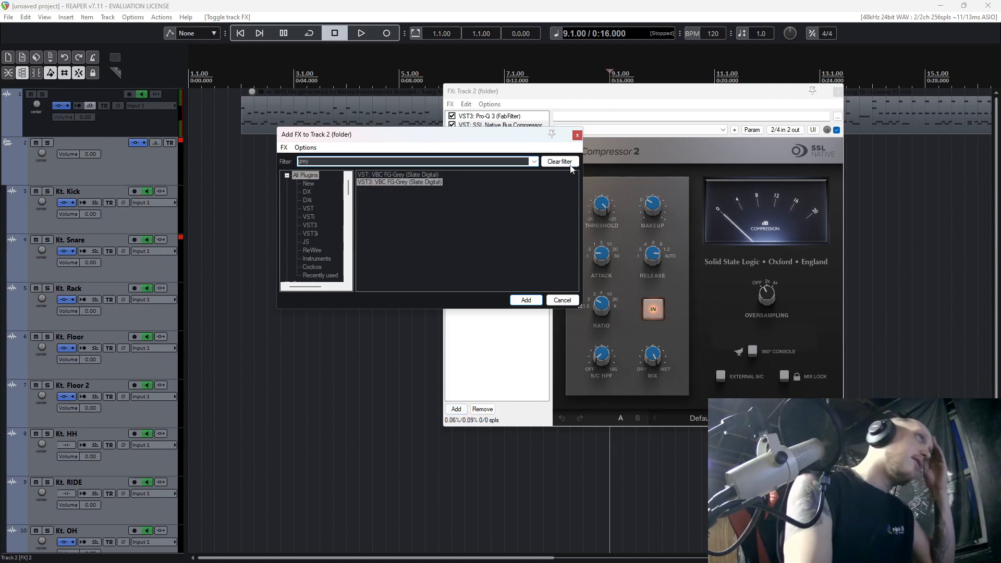
pyautogui.press('Return')
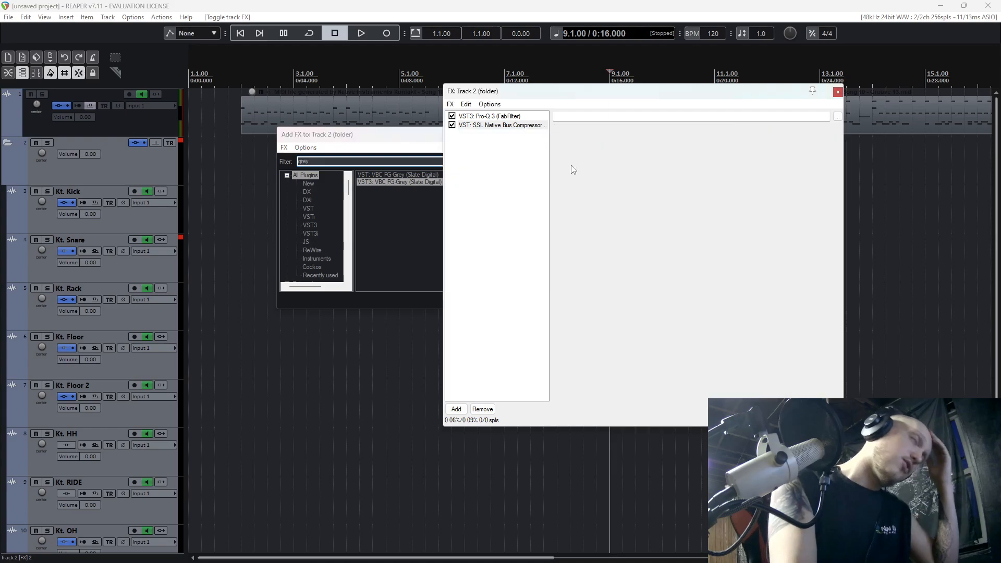
pyautogui.moveTo(728, 101); pyautogui.dragTo(541, 242)
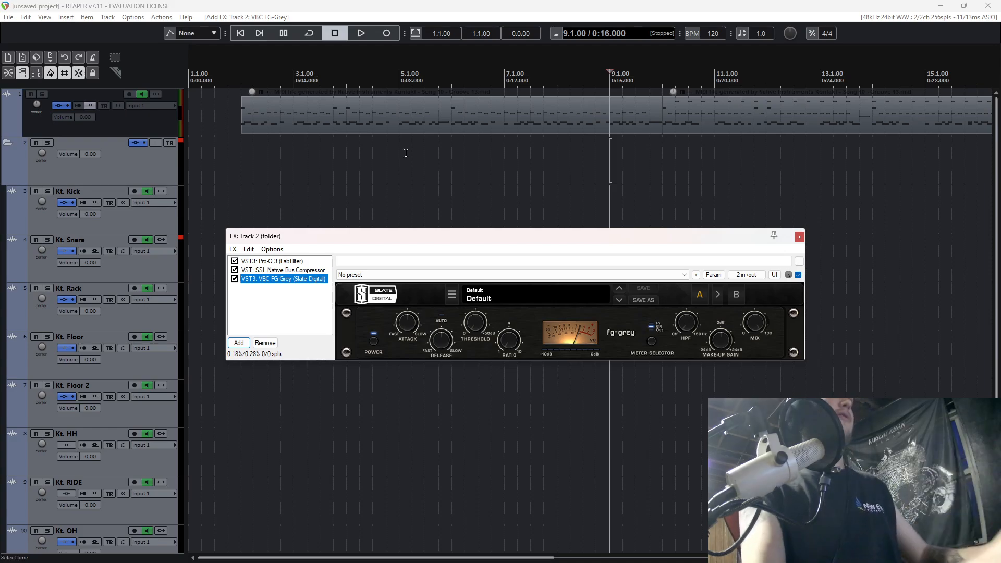
# Raise FG-Grey's high-pass filter and set its threshold to about -8.4 dB while playing the drum bus from bar 2.
pyautogui.click(270, 167)
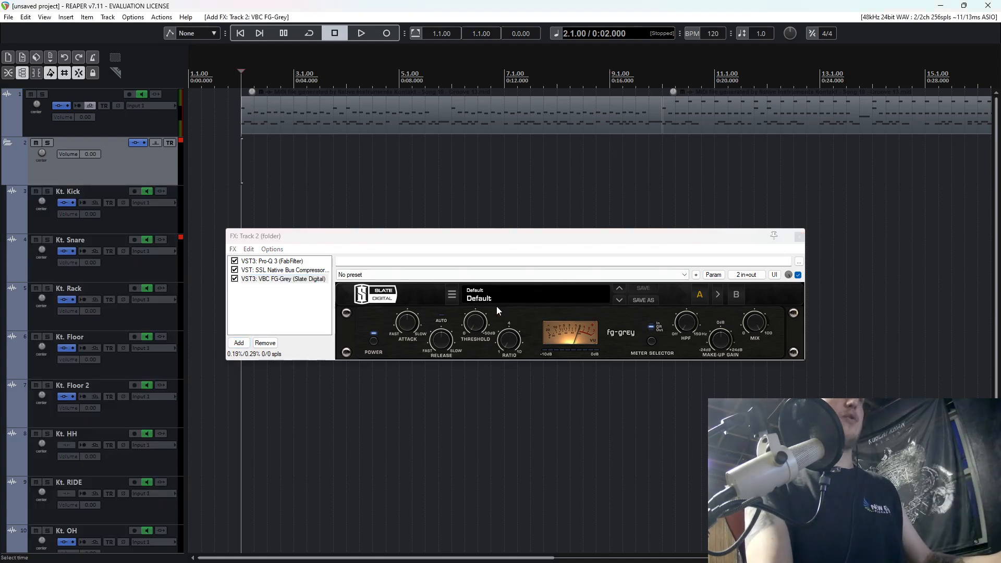
pyautogui.press('space')
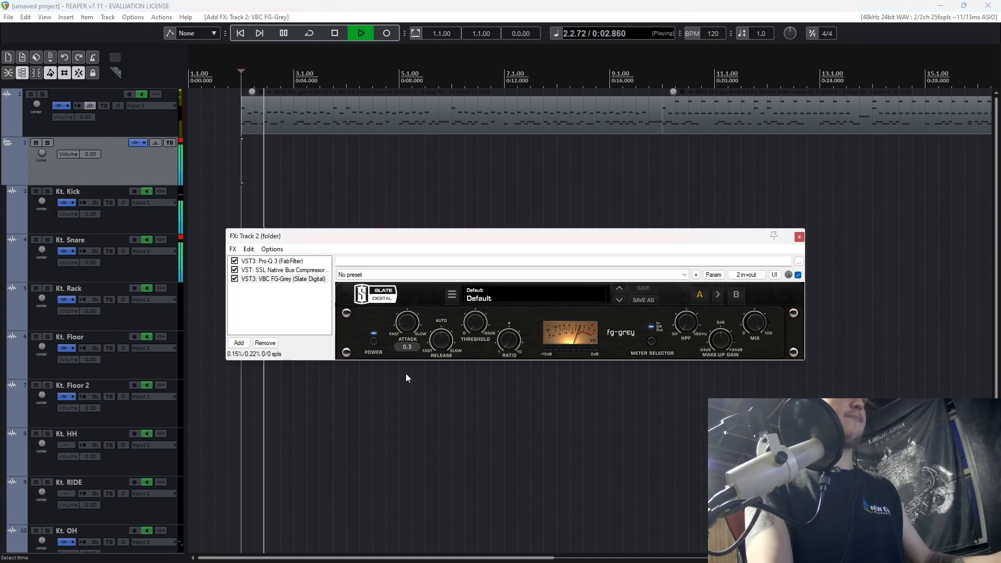
pyautogui.moveTo(687, 323); pyautogui.dragTo(669, 190)
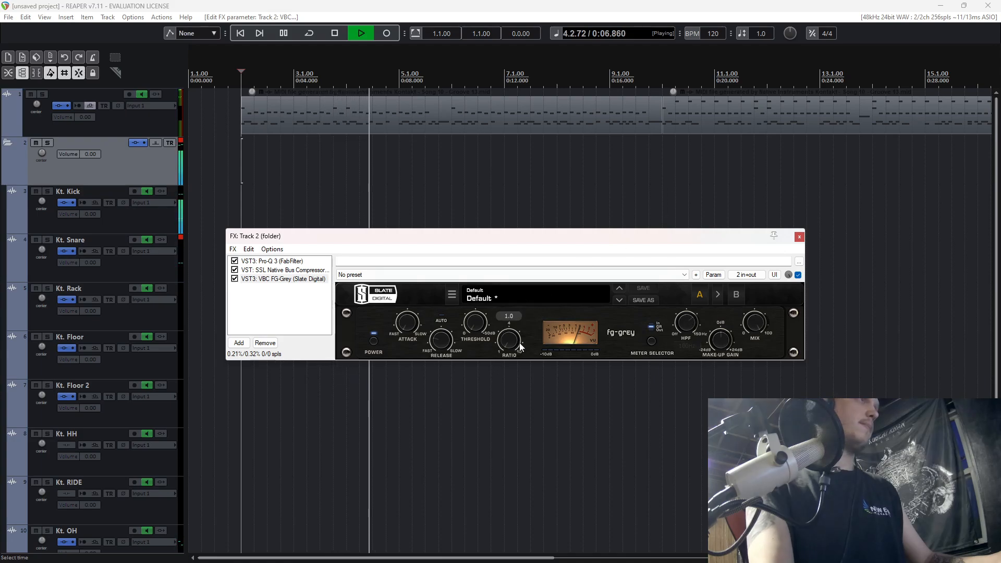
pyautogui.moveTo(480, 309); pyautogui.dragTo(480, 294)
pyautogui.press('space')
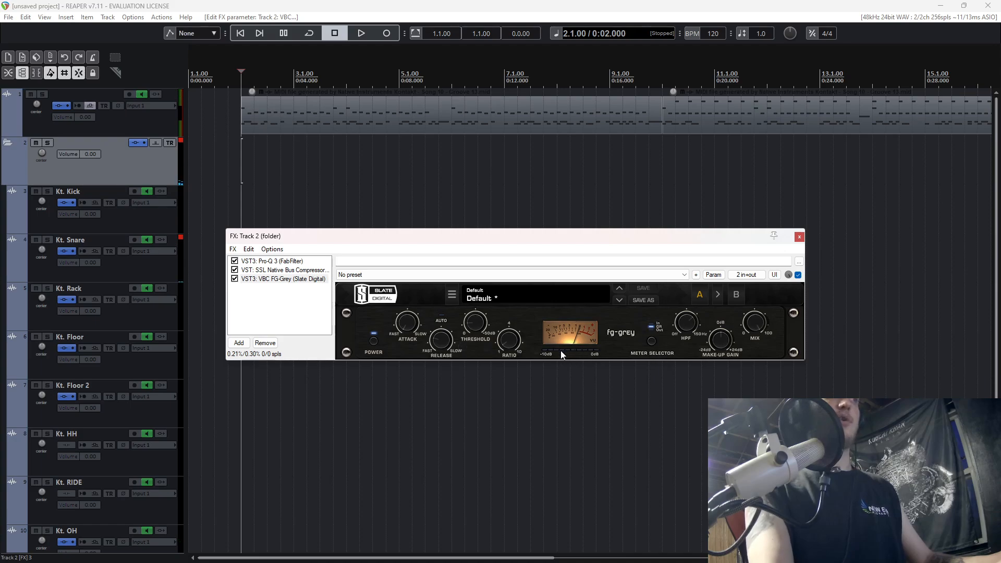
# Replay the drum bus from bar 2 and set FG-Grey's release to 0.3.
pyautogui.press('space')
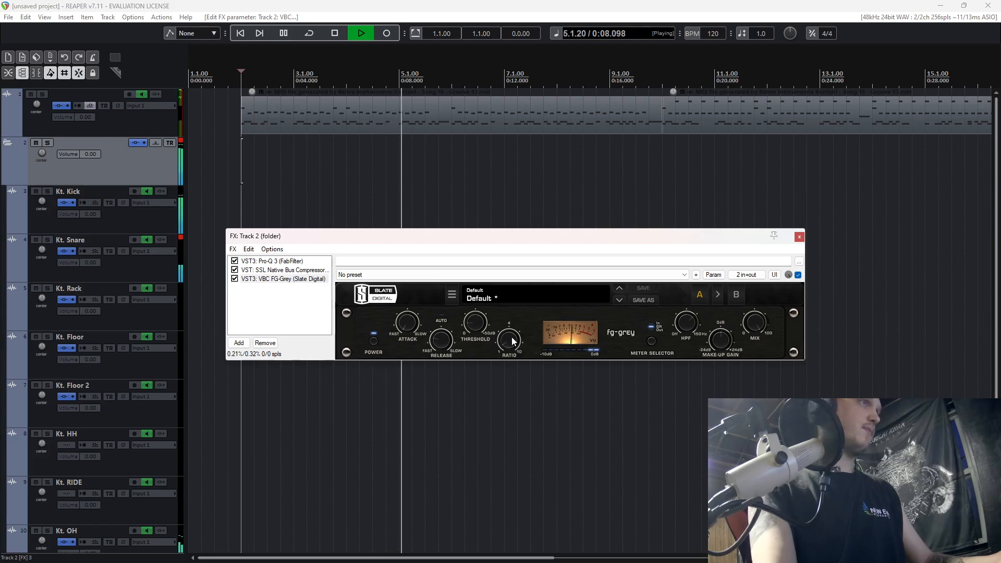
pyautogui.moveTo(505, 326)
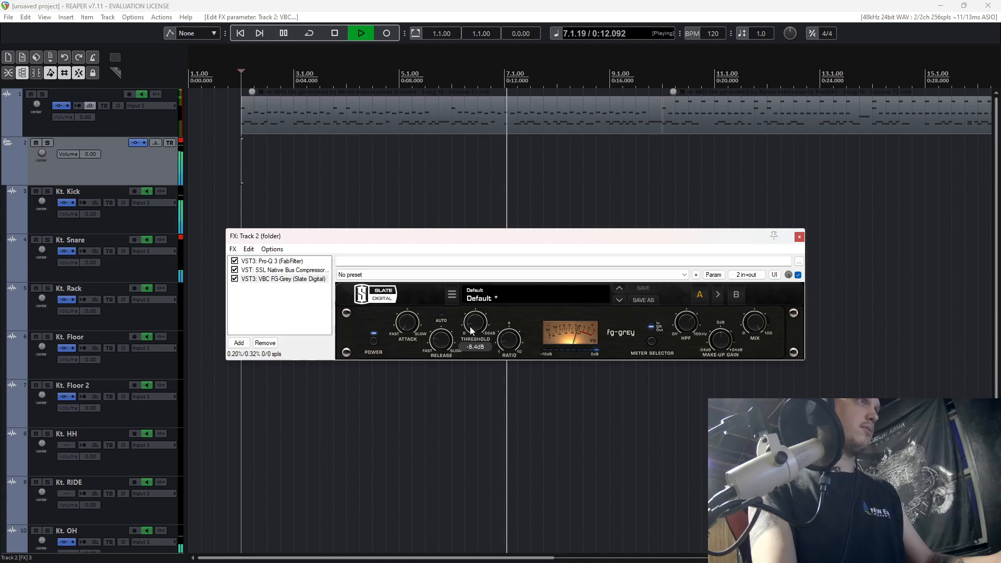
pyautogui.moveTo(443, 340)
pyautogui.moveTo(442, 338); pyautogui.dragTo(442, 347)
pyautogui.press('space')
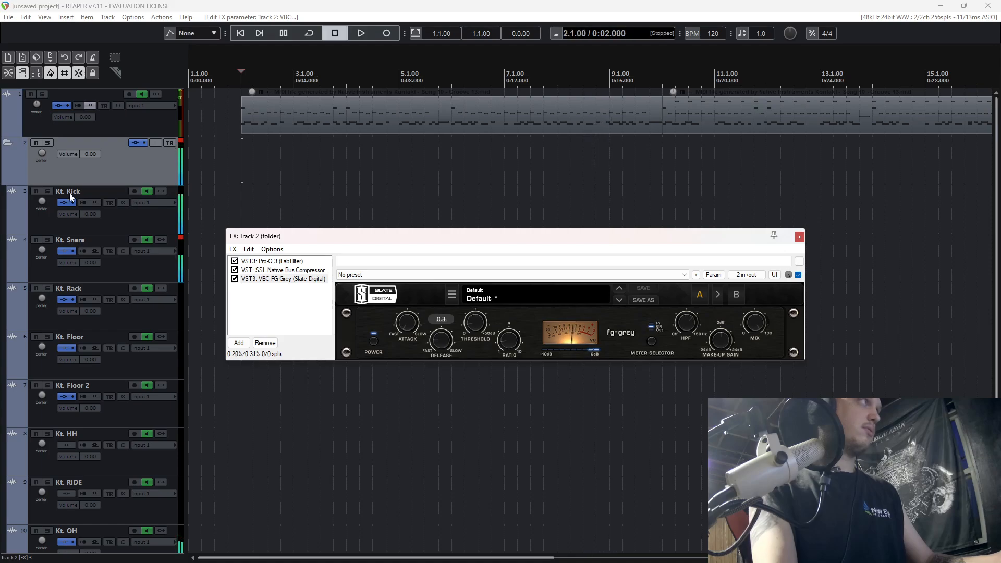
# Compare the drum bus from bar 2 with FG-Grey bypassed and enabled, leaving it enabled and closing the FX window.
pyautogui.press('space')
pyautogui.click(234, 279)
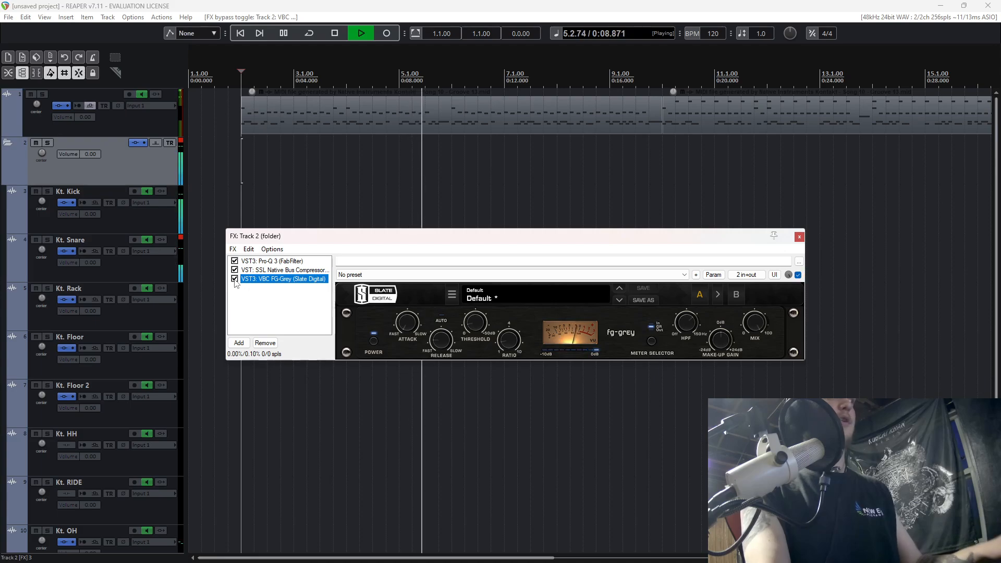
pyautogui.click(234, 279)
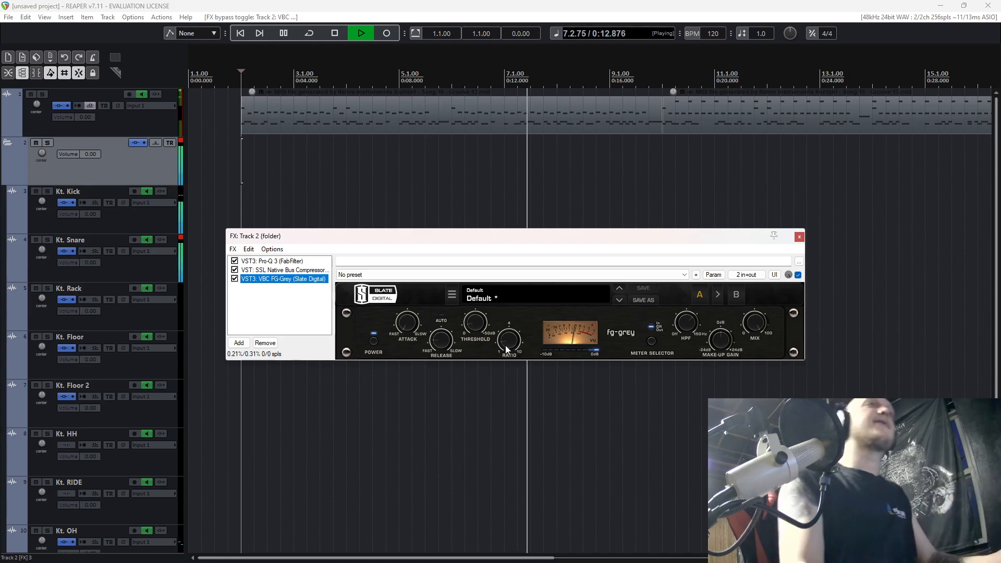
pyautogui.press('space')
pyautogui.click(799, 237)
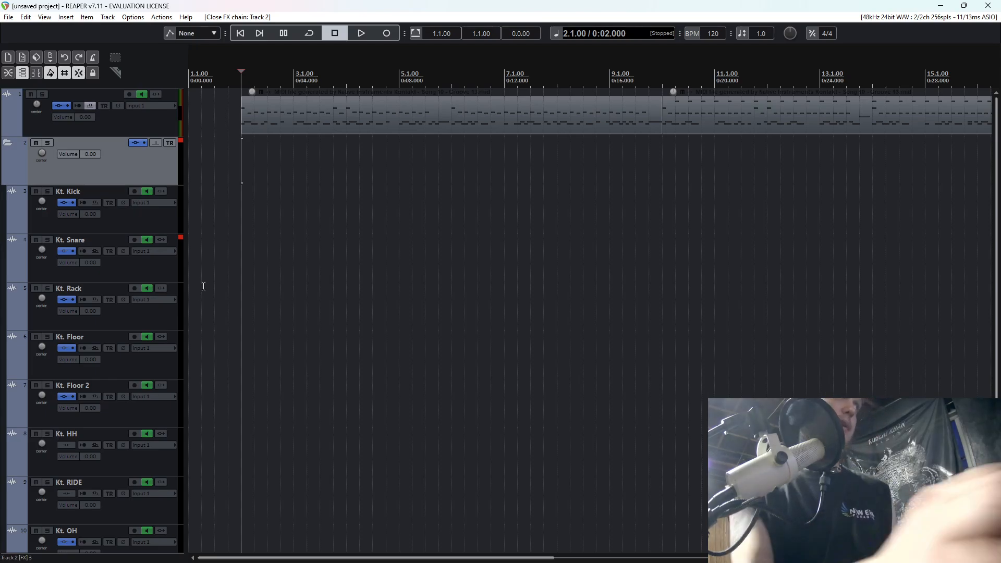
# Reopen the drum bus FX chain, set FG-Grey's release to 0.2 during playback, and close the chain.
pyautogui.click(134, 143)
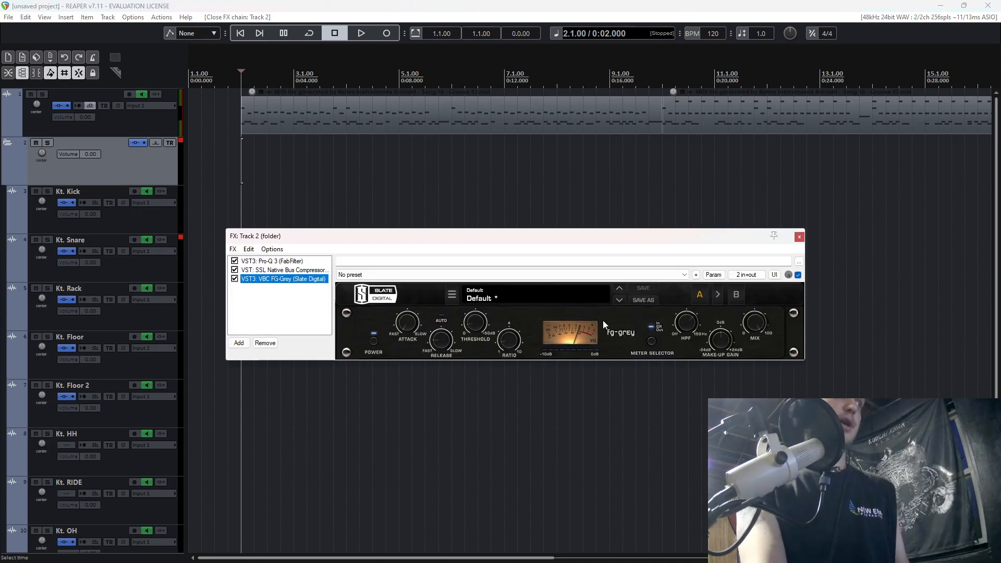
pyautogui.press('space')
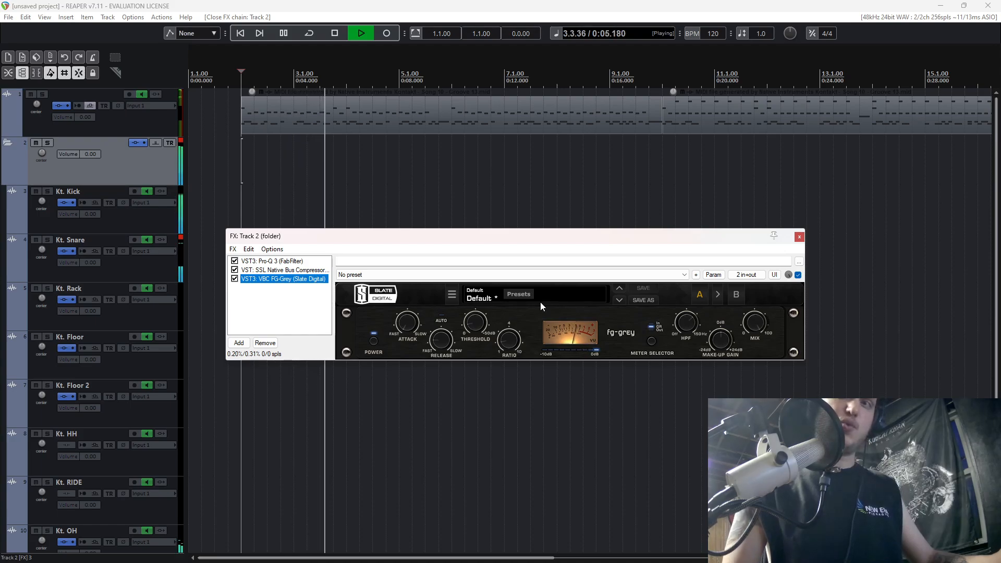
pyautogui.click(445, 340)
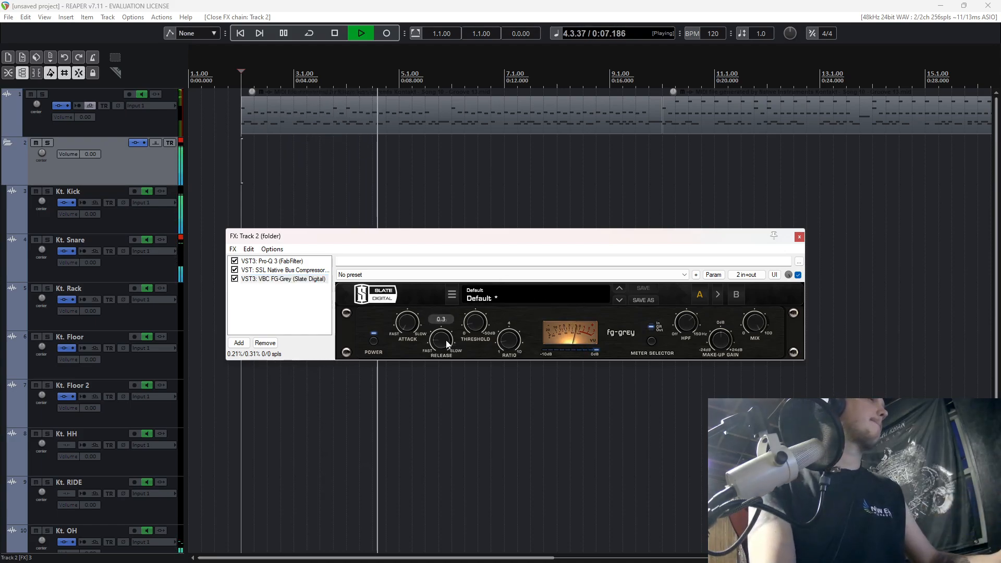
pyautogui.moveTo(446, 340); pyautogui.dragTo(444, 347)
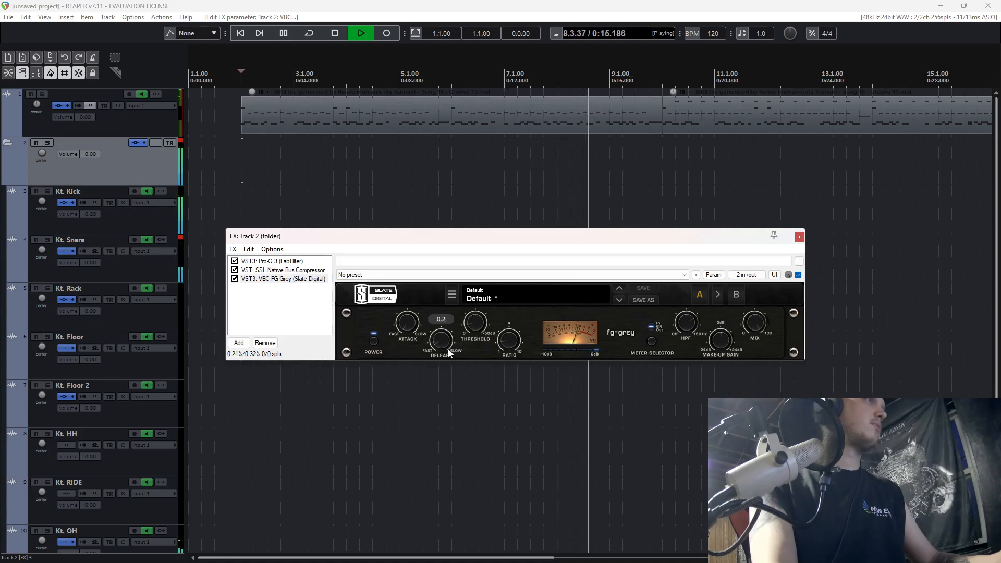
pyautogui.press('Escape')
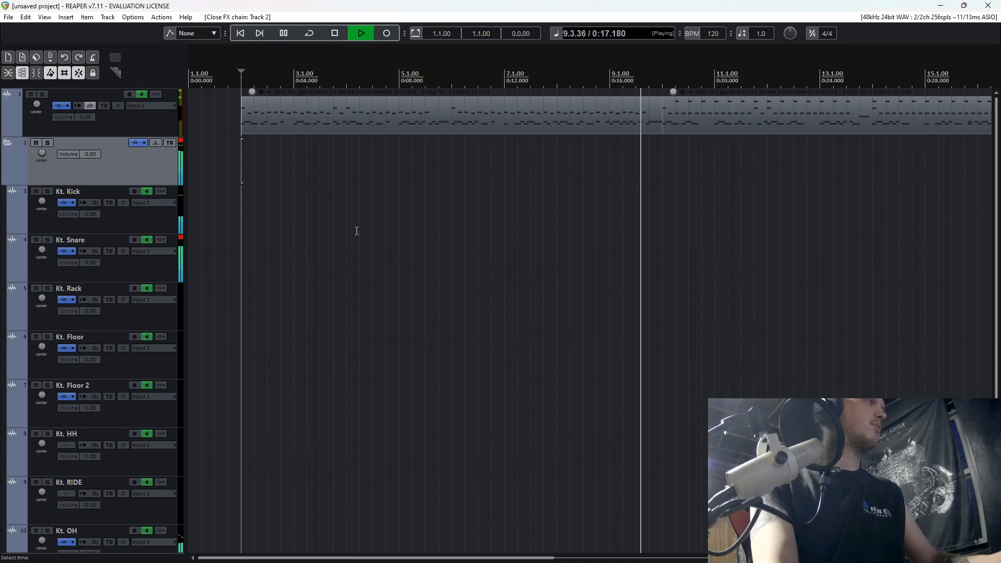
pyautogui.press('space')
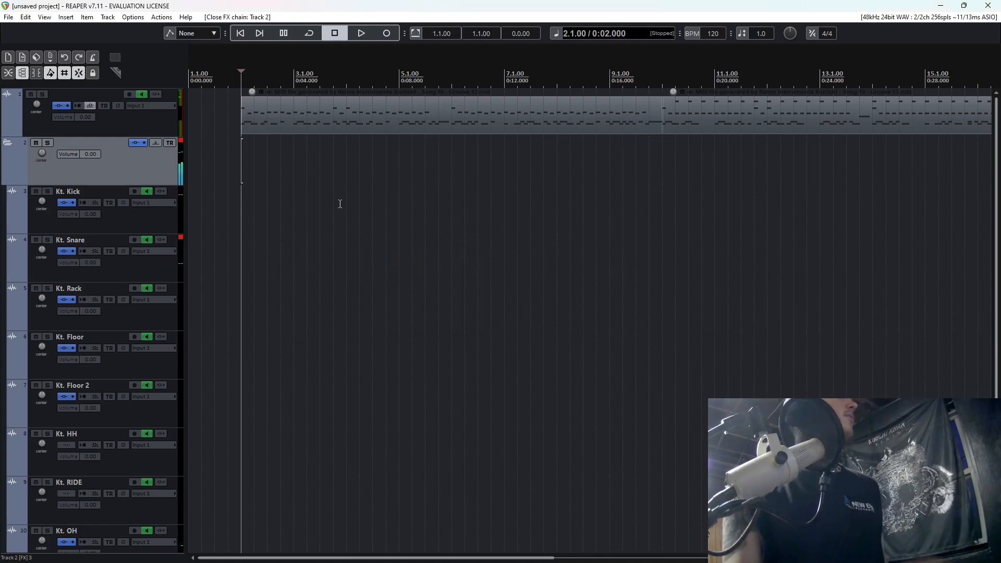